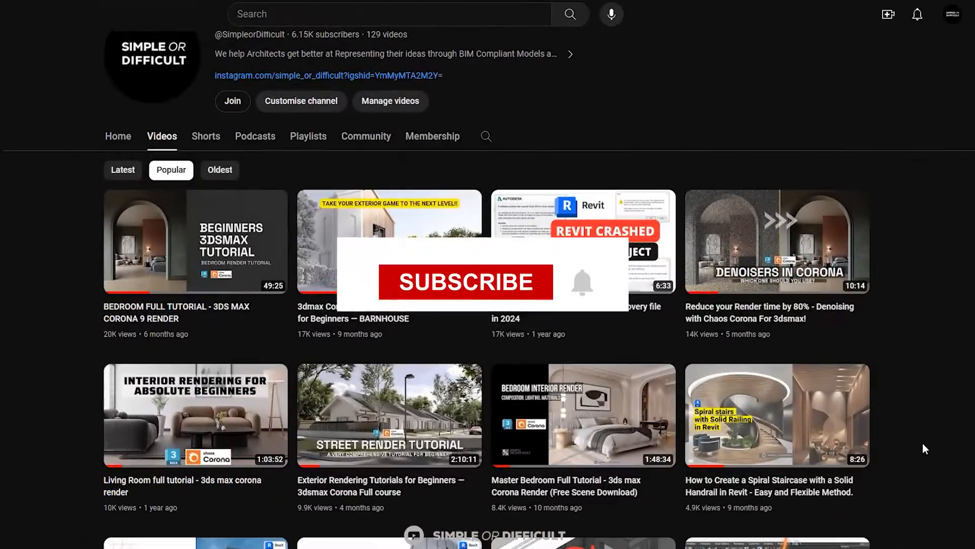
{"action": "scroll", "coordinate": [923, 443], "scroll_direction": "down", "scroll_amount": 3}
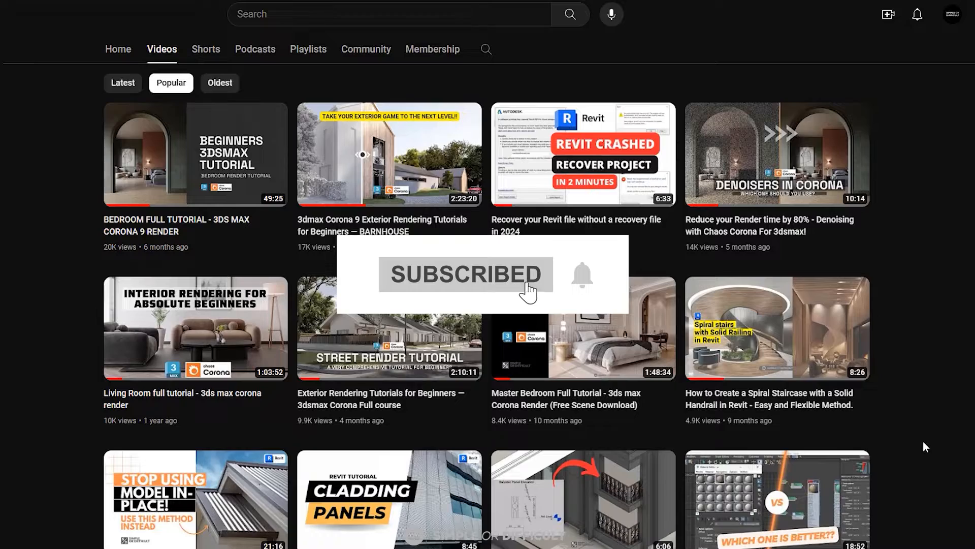
{"action": "scroll", "coordinate": [922, 442], "scroll_direction": "down", "scroll_amount": 2}
{"action": "scroll", "coordinate": [924, 441], "scroll_direction": "down", "scroll_amount": 5}
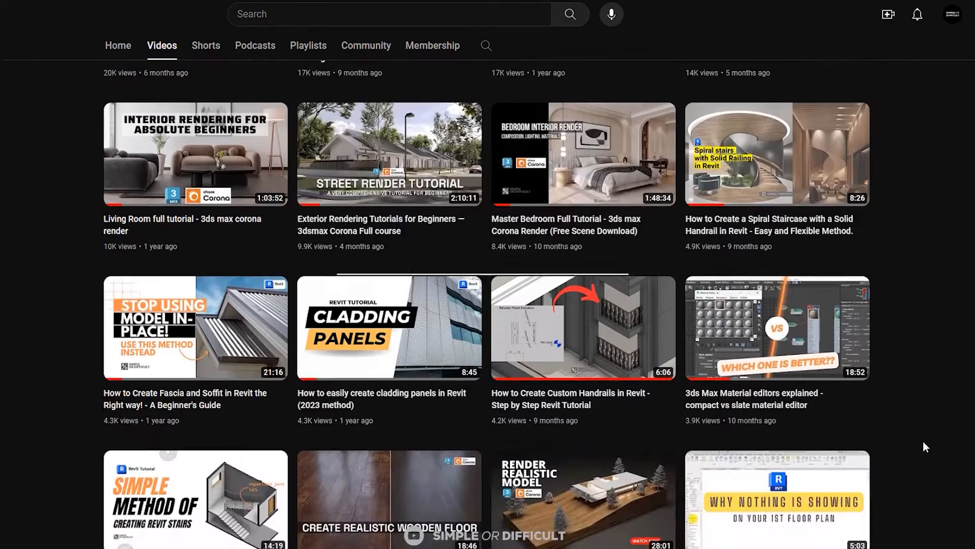
{"action": "scroll", "coordinate": [923, 442], "scroll_direction": "down", "scroll_amount": 5}
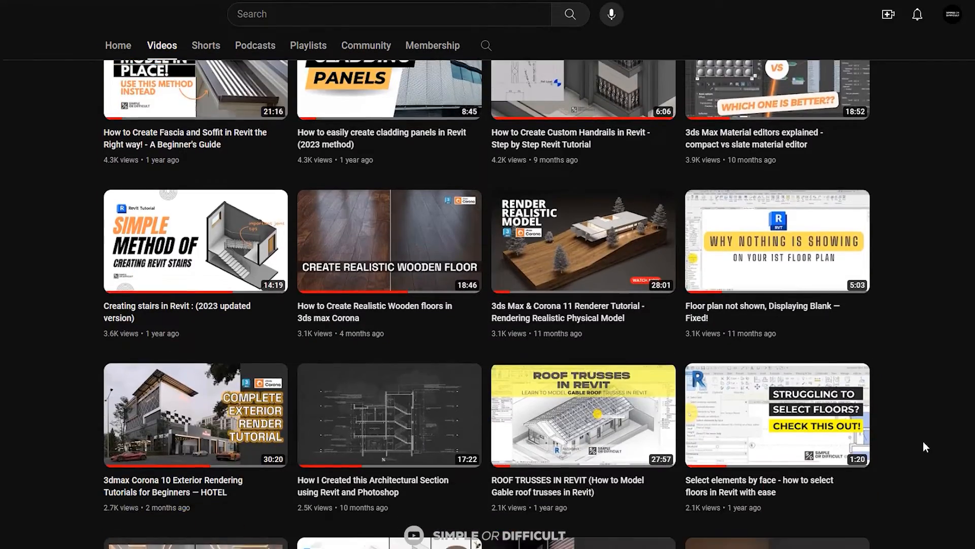
{"action": "scroll", "coordinate": [923, 441], "scroll_direction": "down", "scroll_amount": 2}
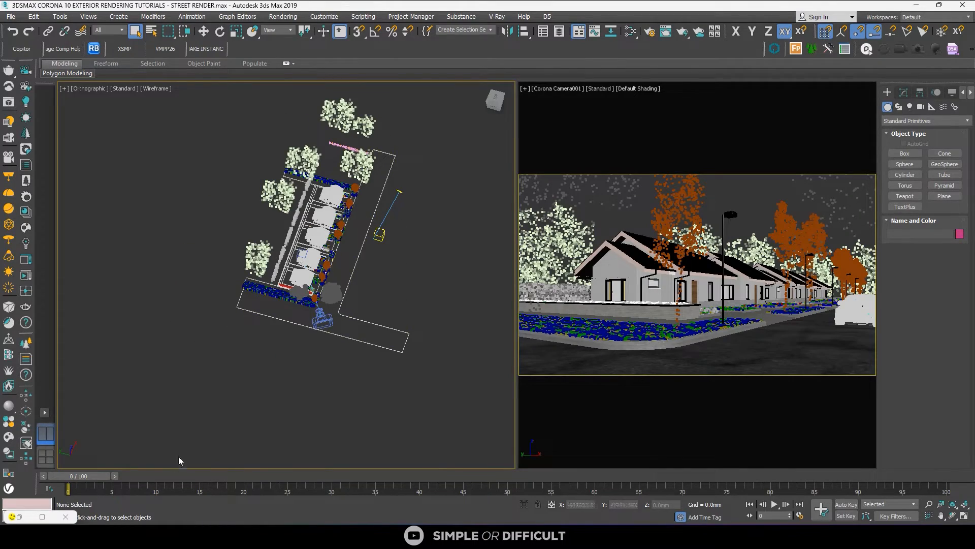
Bring up the minimised Corona frame buffer and start interactive rendering of the street scene
{"action": "left_click", "coordinate": [42, 517]}
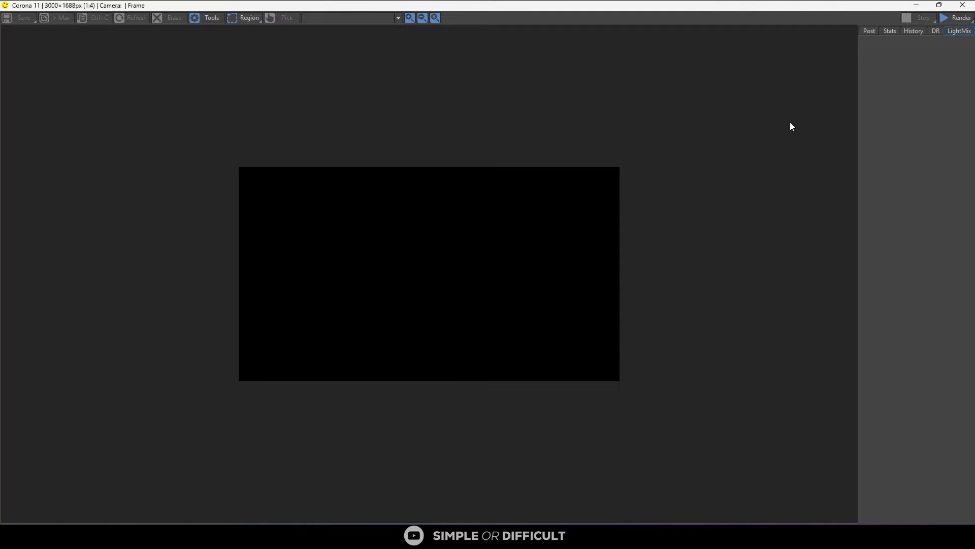
{"action": "left_click", "coordinate": [947, 21]}
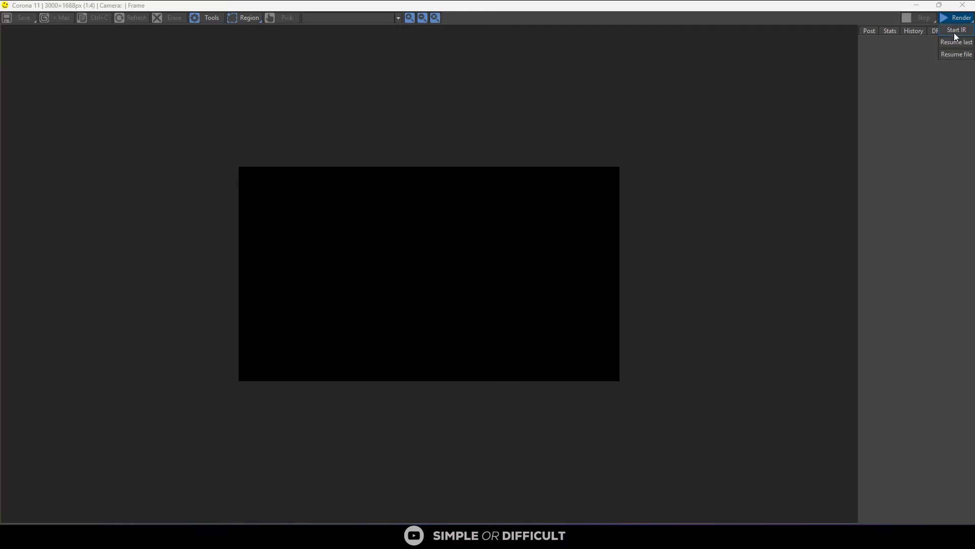
{"action": "left_click", "coordinate": [955, 31]}
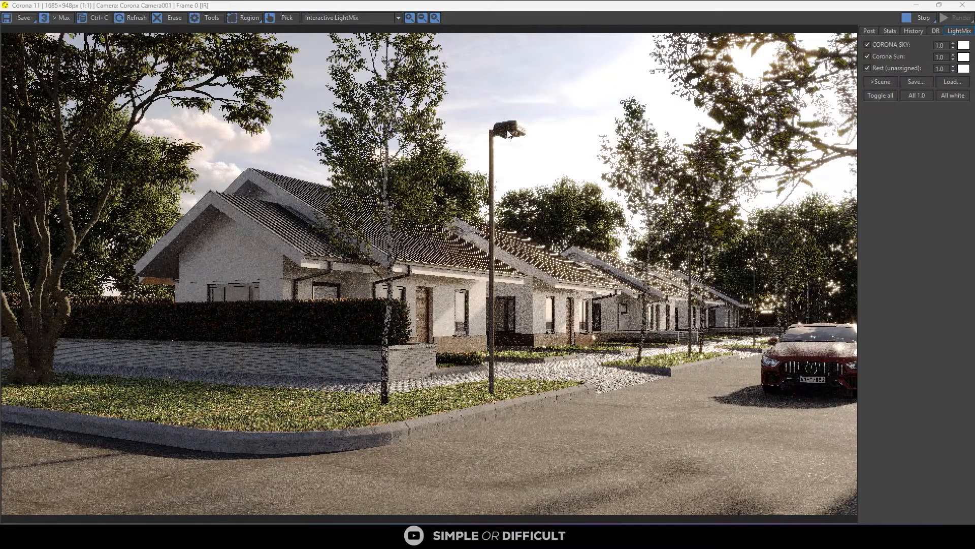
Shrink the frame buffer to a floating window clear of the plan viewport and minimise the Corona error message window
{"action": "left_click_drag", "start_coordinate": [517, 7], "coordinate": [484, 132]}
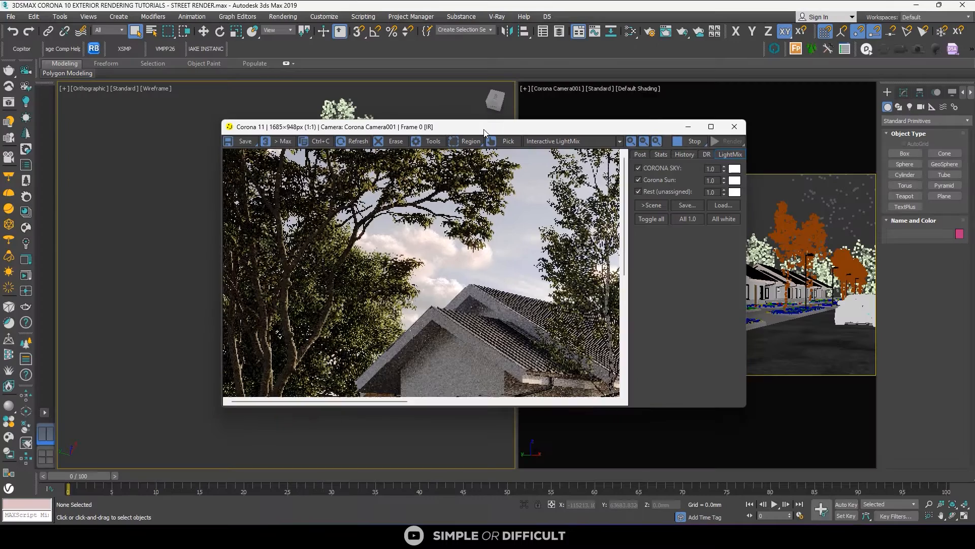
{"action": "left_click_drag", "start_coordinate": [547, 135], "coordinate": [737, 160]}
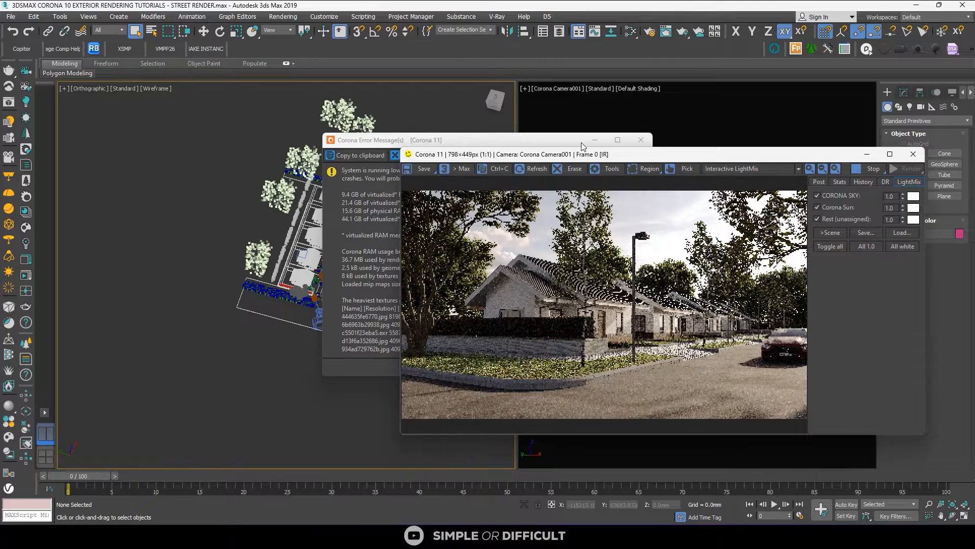
{"action": "left_click", "coordinate": [594, 141]}
{"action": "left_click_drag", "start_coordinate": [625, 158], "coordinate": [619, 214]}
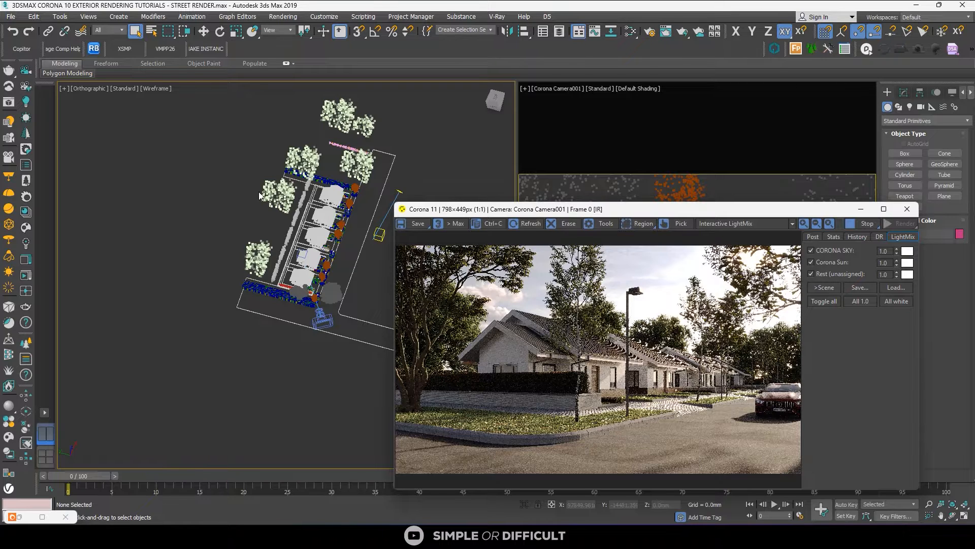
In a top view, move the Corona Sun behind the row of houses, to about X 90165, Y 40964 mm
{"action": "left_click", "coordinate": [497, 98]}
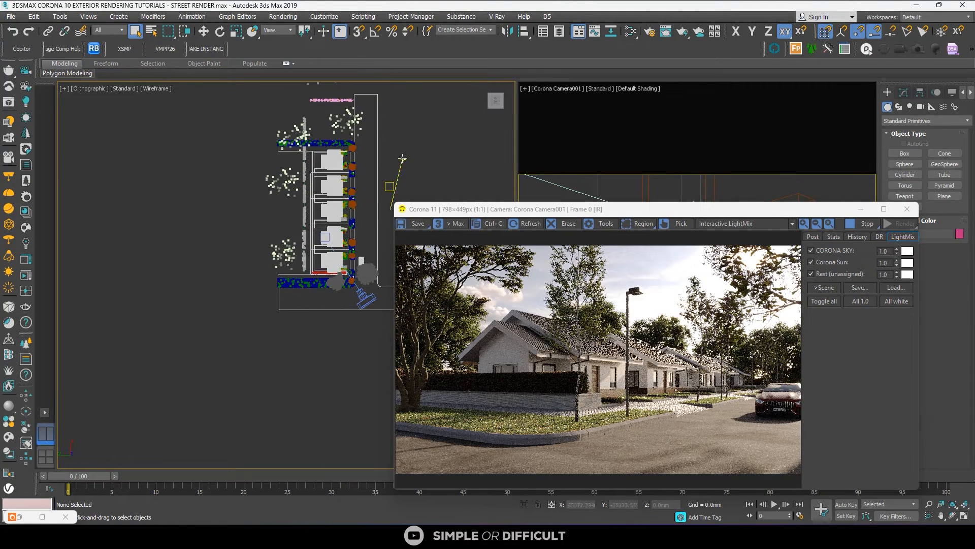
{"action": "left_click", "coordinate": [402, 159]}
{"action": "key", "text": "w"}
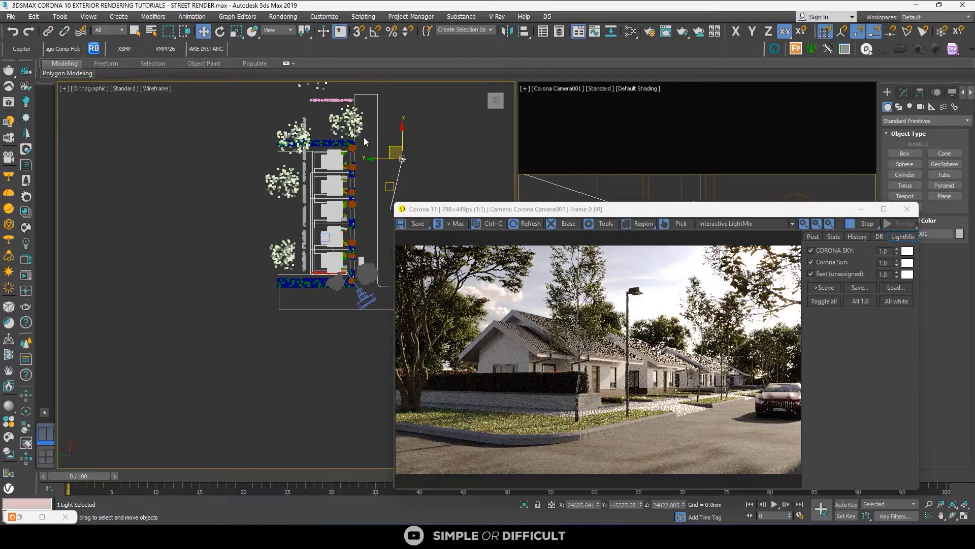
{"action": "left_click_drag", "start_coordinate": [392, 149], "coordinate": [284, 97]}
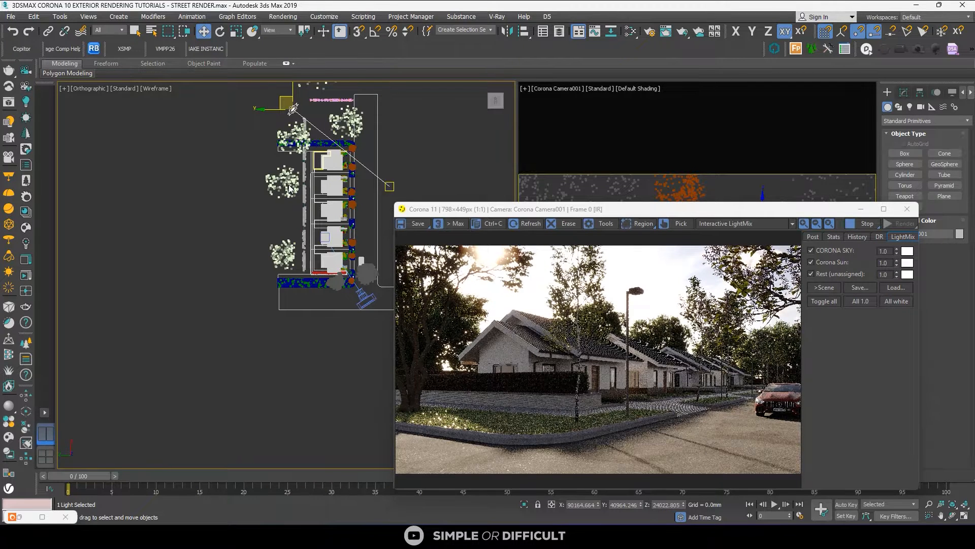
Lower the Corona Sun vertically to a Z height of about 6743 mm
{"action": "middle_click_drag", "start_coordinate": [290, 187], "coordinate": [323, 135], "text": "alt"}
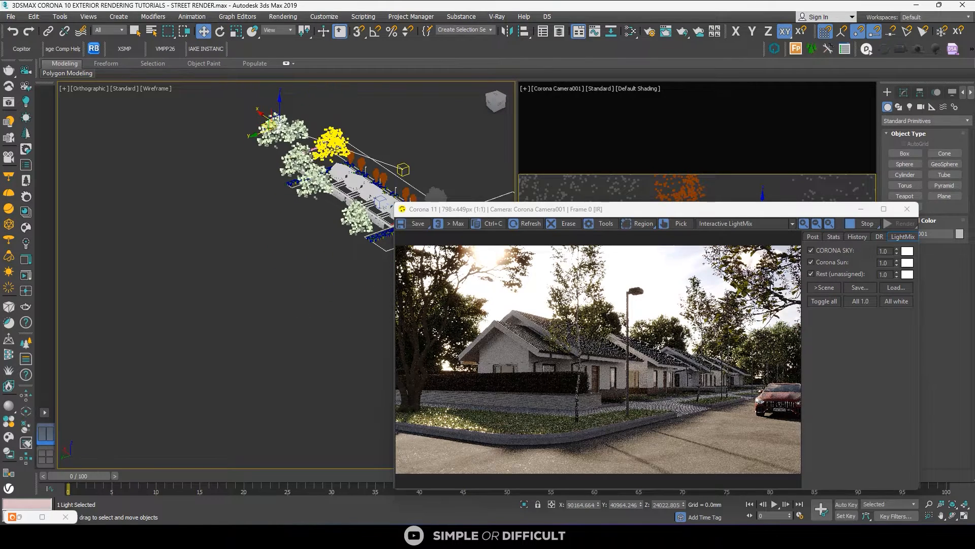
{"action": "scroll", "coordinate": [279, 128], "scroll_direction": "up", "scroll_amount": 4}
{"action": "left_click_drag", "start_coordinate": [283, 111], "coordinate": [276, 161]}
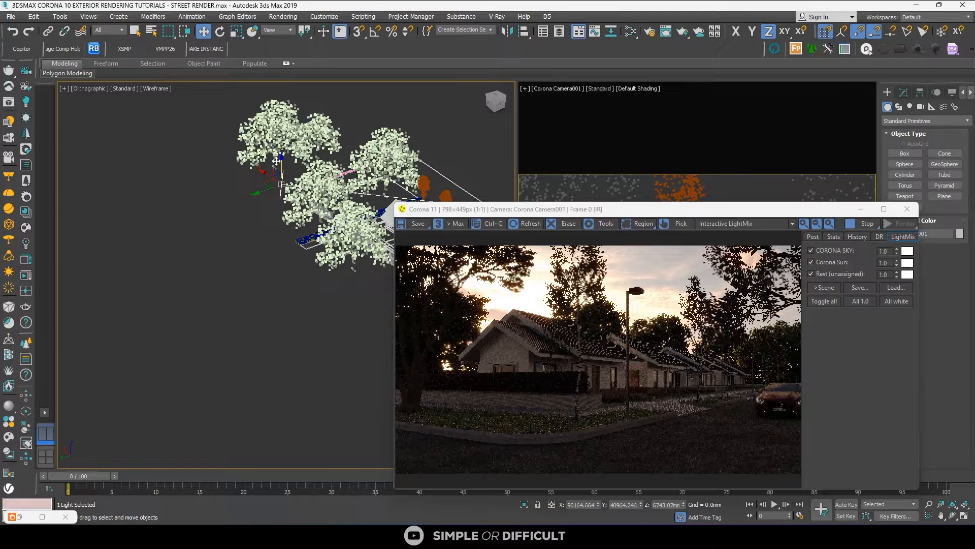
In the back view, lower the Corona Sun to the horizon at a Z of about -74 mm
{"action": "left_click", "coordinate": [493, 103]}
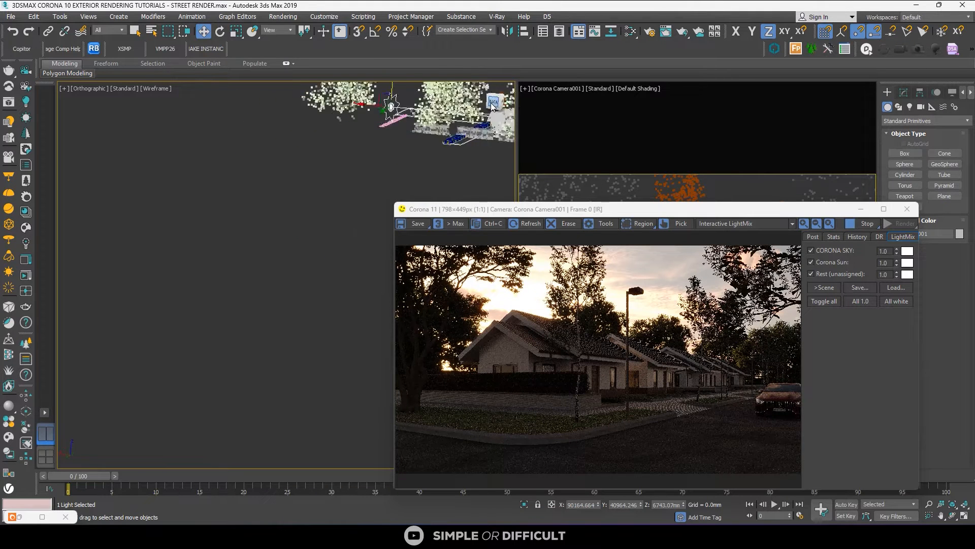
{"action": "scroll", "coordinate": [345, 103], "scroll_direction": "up", "scroll_amount": 2}
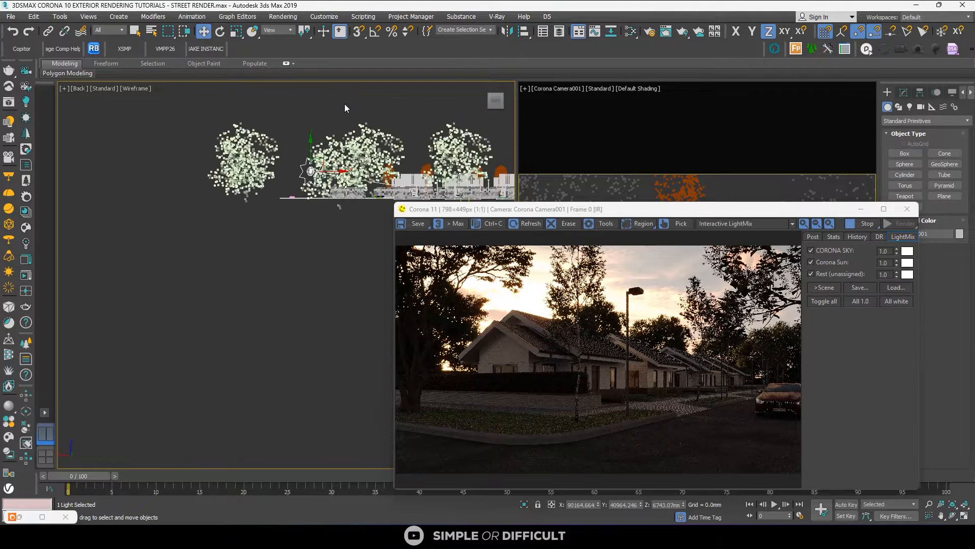
{"action": "middle_click_drag", "start_coordinate": [345, 104], "coordinate": [221, 183]}
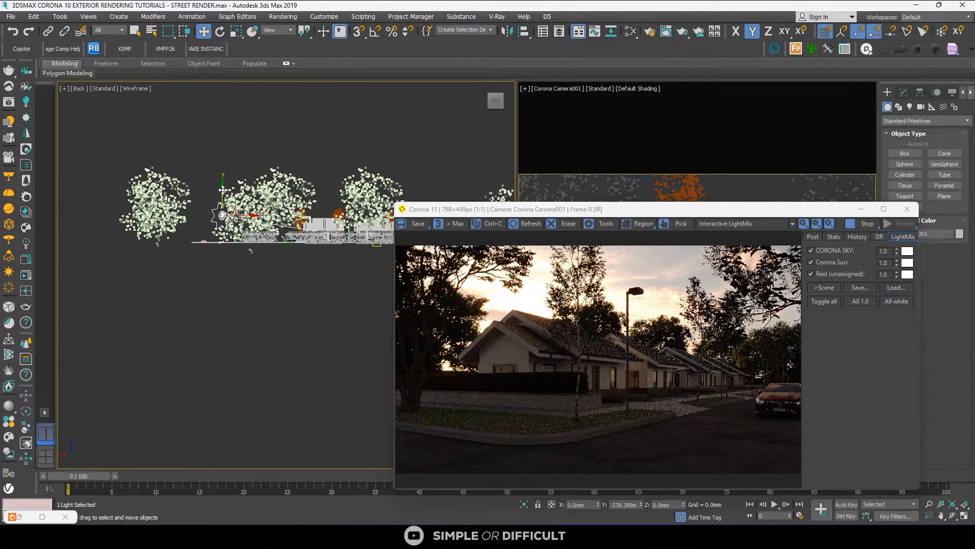
{"action": "left_click_drag", "start_coordinate": [223, 187], "coordinate": [224, 214]}
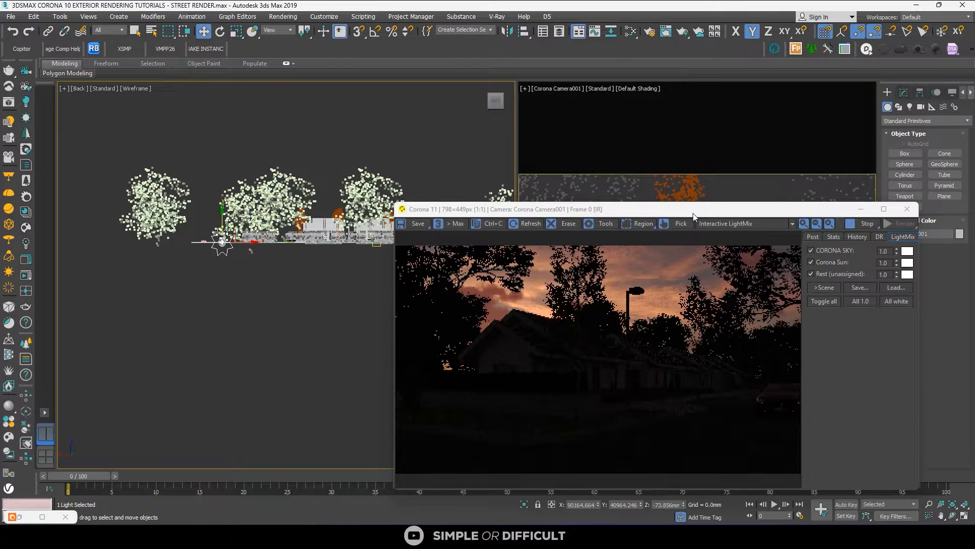
Move the frame buffer off the camera viewport and adjust the Corona Sun below ground level to a Z of about -2200 mm
{"action": "left_click_drag", "start_coordinate": [694, 216], "coordinate": [556, 122]}
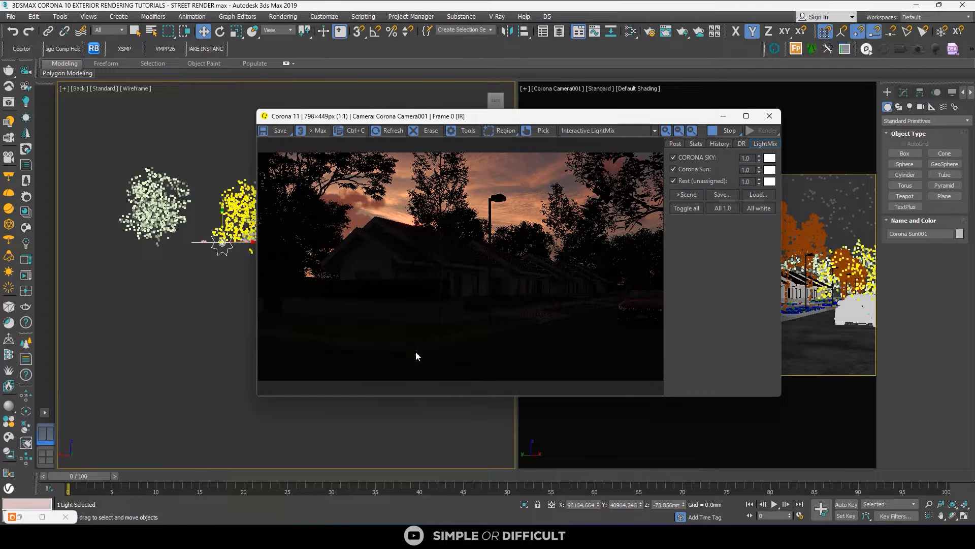
{"action": "scroll", "coordinate": [222, 222], "scroll_direction": "up", "scroll_amount": 2}
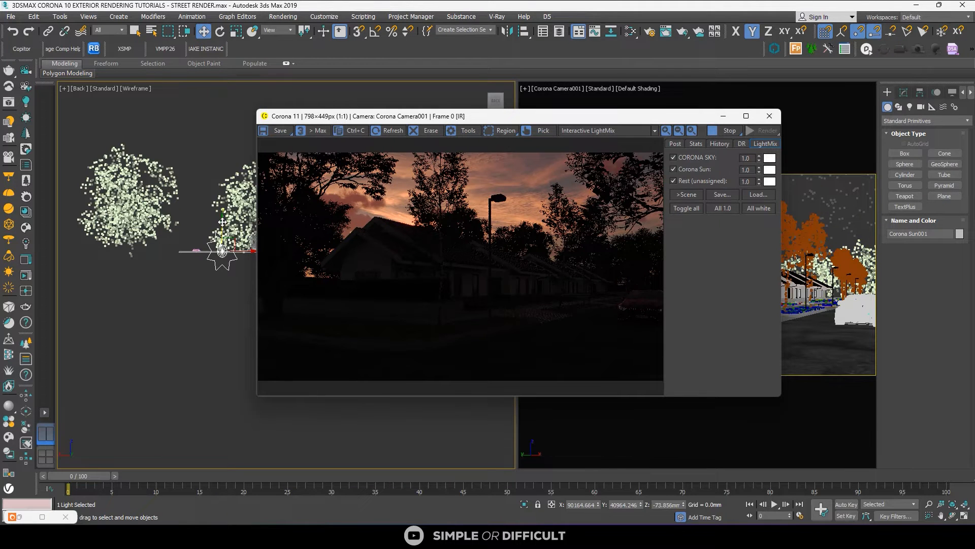
{"action": "left_click_drag", "start_coordinate": [222, 222], "coordinate": [222, 236]}
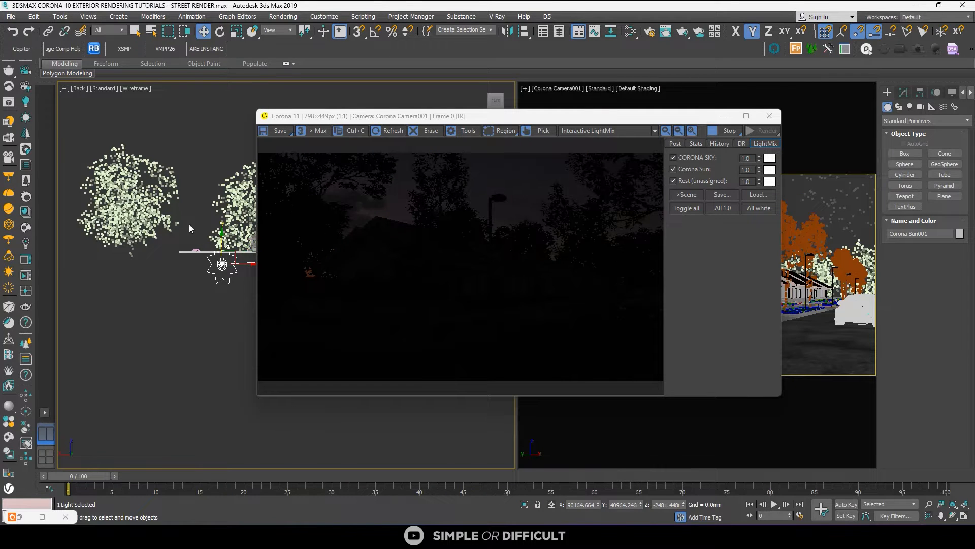
{"action": "scroll", "coordinate": [232, 251], "scroll_direction": "up", "scroll_amount": 2}
{"action": "scroll", "coordinate": [152, 276], "scroll_direction": "up", "scroll_amount": 2}
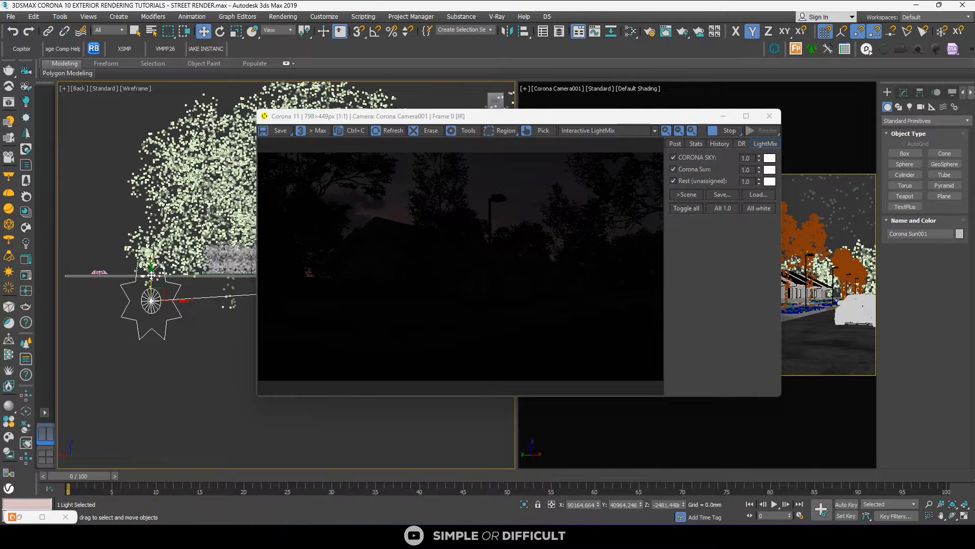
{"action": "left_click_drag", "start_coordinate": [151, 274], "coordinate": [151, 272]}
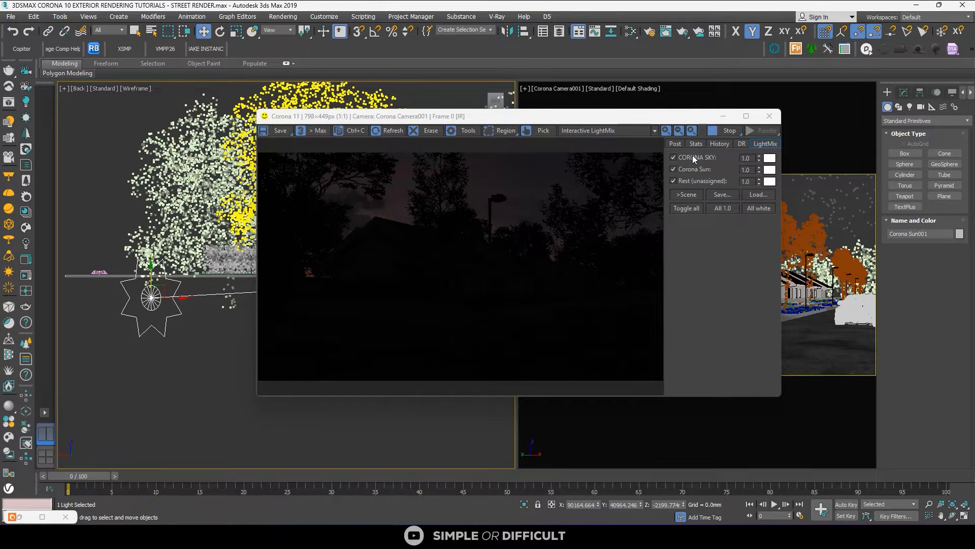
Set Simple Exposure to 1.5 in the frame buffer's tone mapping settings
{"action": "left_click", "coordinate": [674, 144]}
{"action": "left_click", "coordinate": [672, 177]}
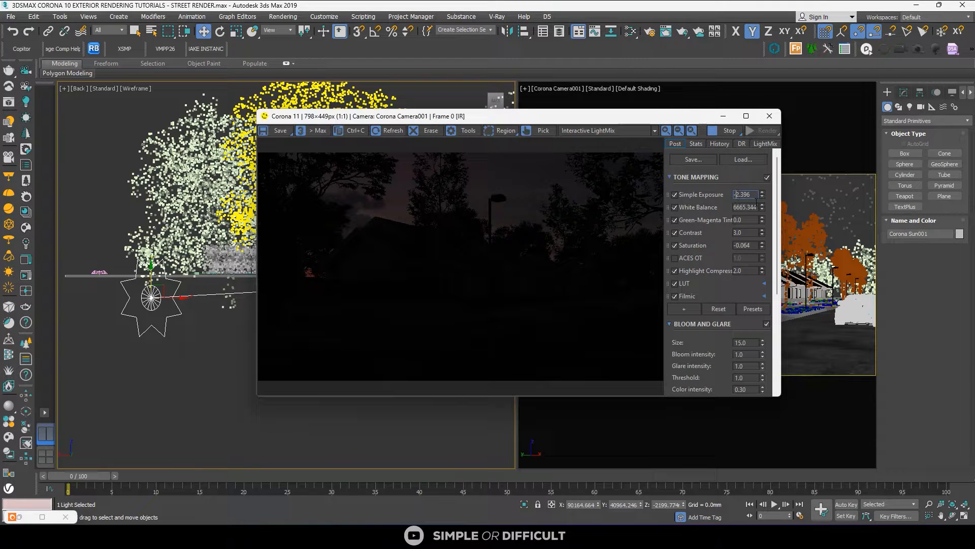
{"action": "left_click_drag", "start_coordinate": [737, 194], "coordinate": [757, 201]}
{"action": "type", "text": "1.5"}
{"action": "key", "text": "BackSpace"}
{"action": "key", "text": "BackSpace"}
{"action": "key", "text": "BackSpace"}
{"action": "key", "text": "BackSpace"}
{"action": "type", "text": "3"}
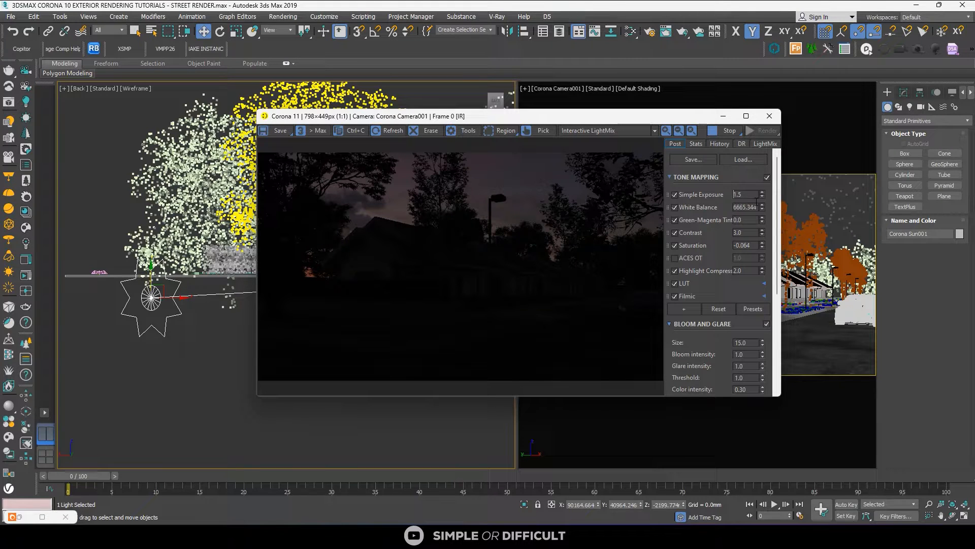
{"action": "key", "text": "Return"}
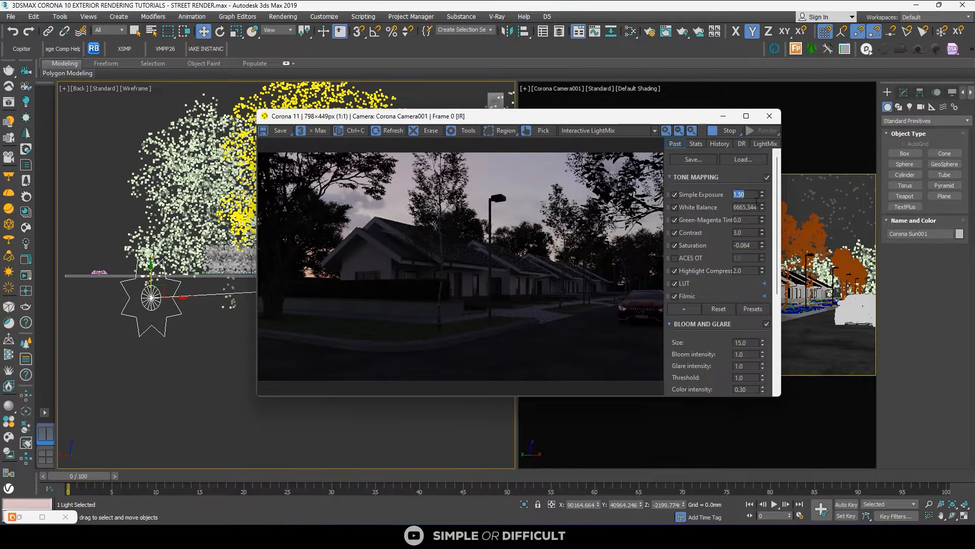
Lower the Corona Sun to a Z of about -2797 mm and reduce the White Balance to about 5433
{"action": "left_click", "coordinate": [153, 275]}
{"action": "left_click_drag", "start_coordinate": [153, 275], "coordinate": [153, 278]}
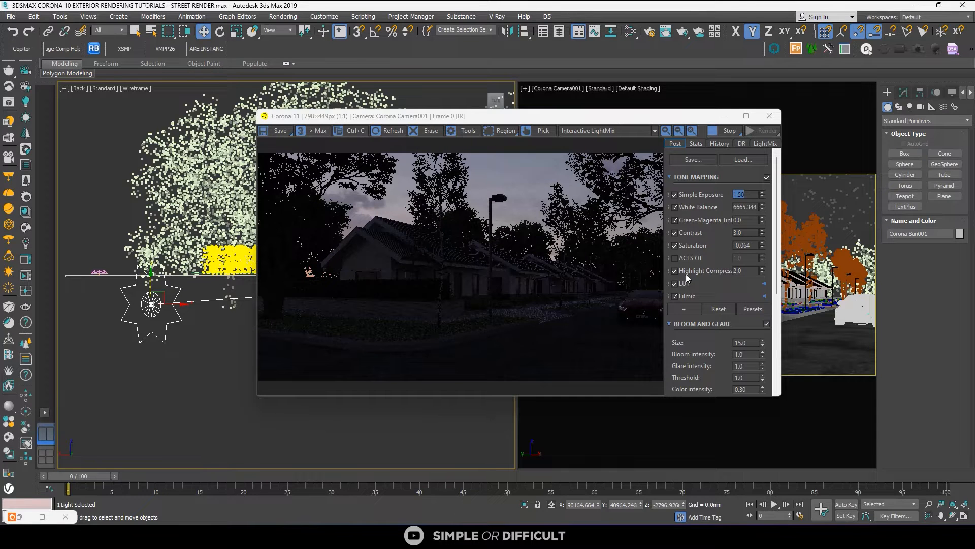
{"action": "left_click_drag", "start_coordinate": [761, 208], "coordinate": [767, 226]}
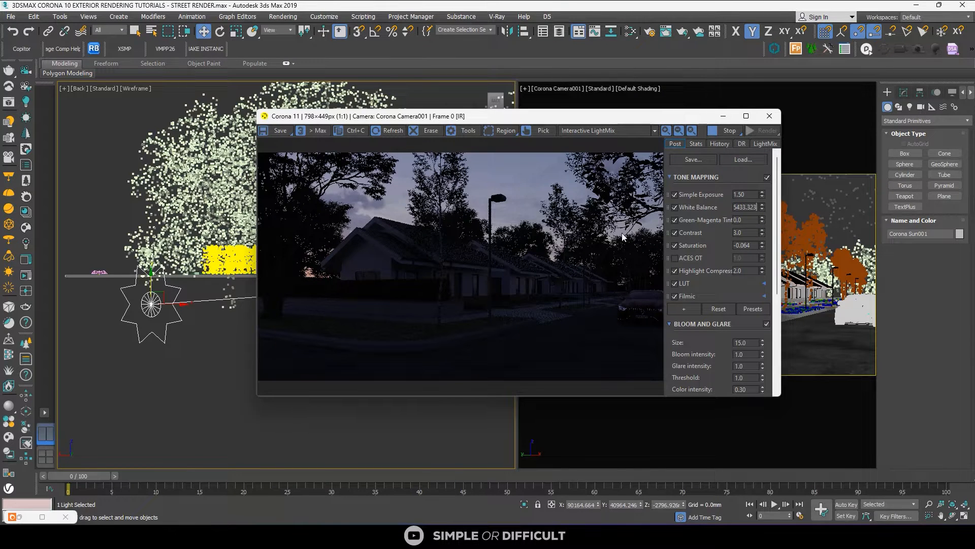
Move the frame buffer aside and turn the back view into an overhead view of the houses
{"action": "left_click_drag", "start_coordinate": [525, 121], "coordinate": [587, 116]}
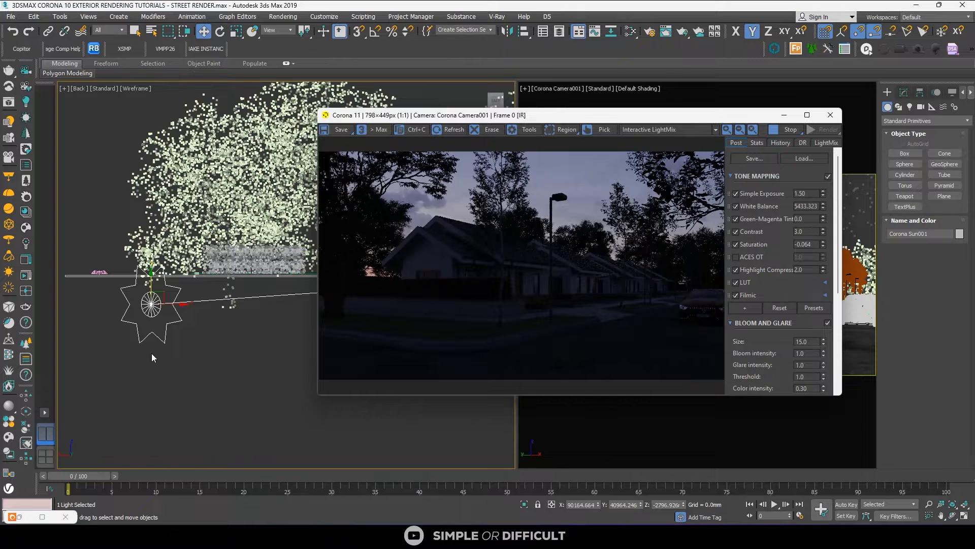
{"action": "scroll", "coordinate": [151, 352], "scroll_direction": "down", "scroll_amount": 3}
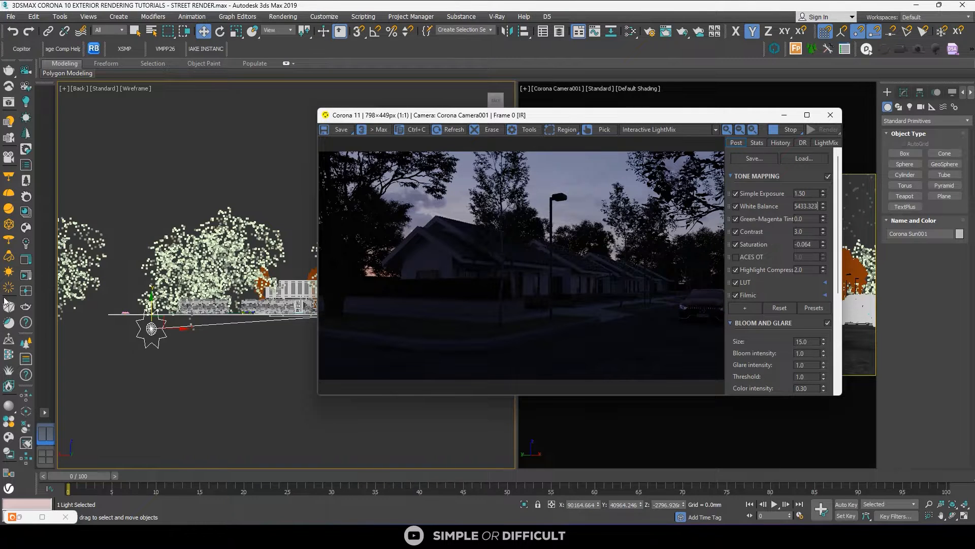
{"action": "left_click_drag", "start_coordinate": [445, 119], "coordinate": [513, 145]}
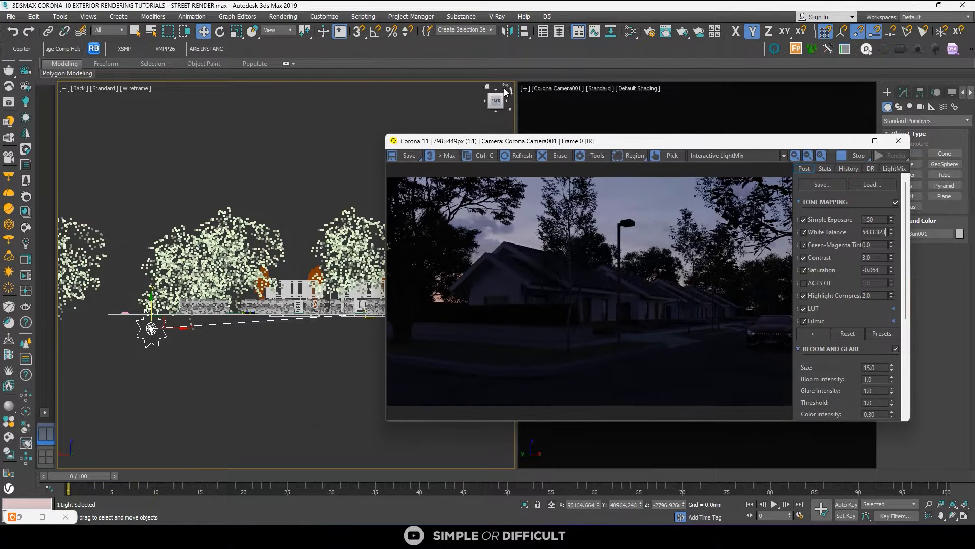
{"action": "left_click_drag", "start_coordinate": [504, 93], "coordinate": [280, 205]}
{"action": "scroll", "coordinate": [281, 206], "scroll_direction": "up", "scroll_amount": 5}
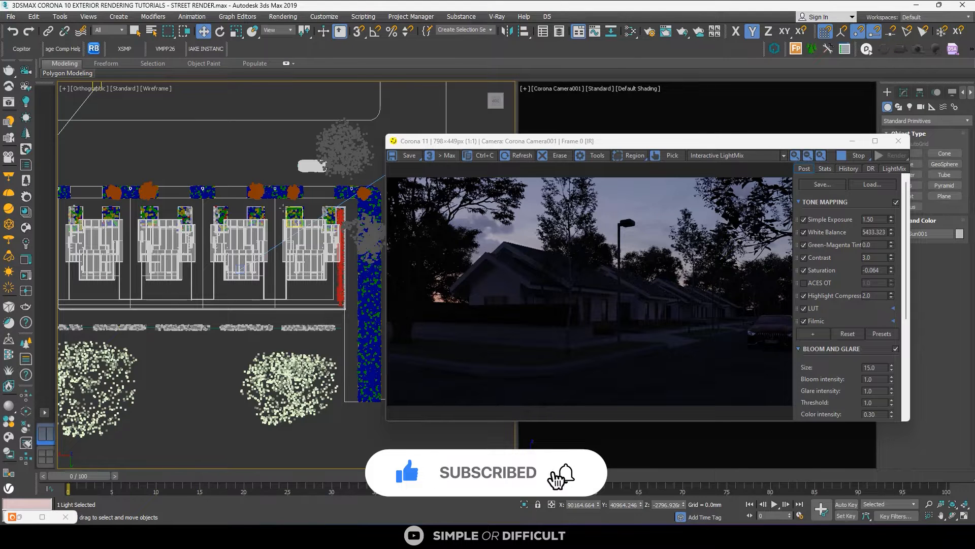
Draw a rectangular Corona Light about 2312 mm wide and 3236 mm high inside the corner house beside the red hedge
{"action": "left_click", "coordinate": [909, 107]}
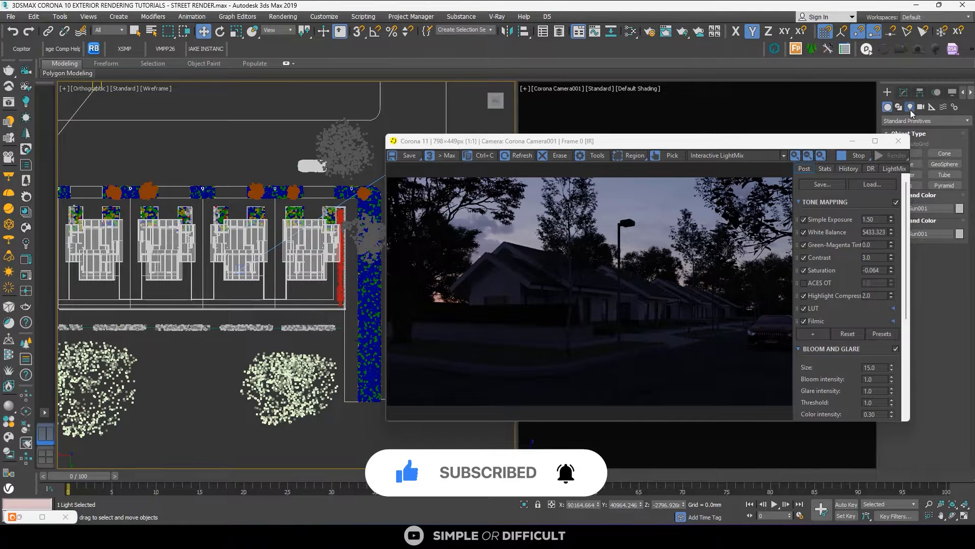
{"action": "left_click_drag", "start_coordinate": [750, 145], "coordinate": [685, 132]}
{"action": "left_click", "coordinate": [925, 121]}
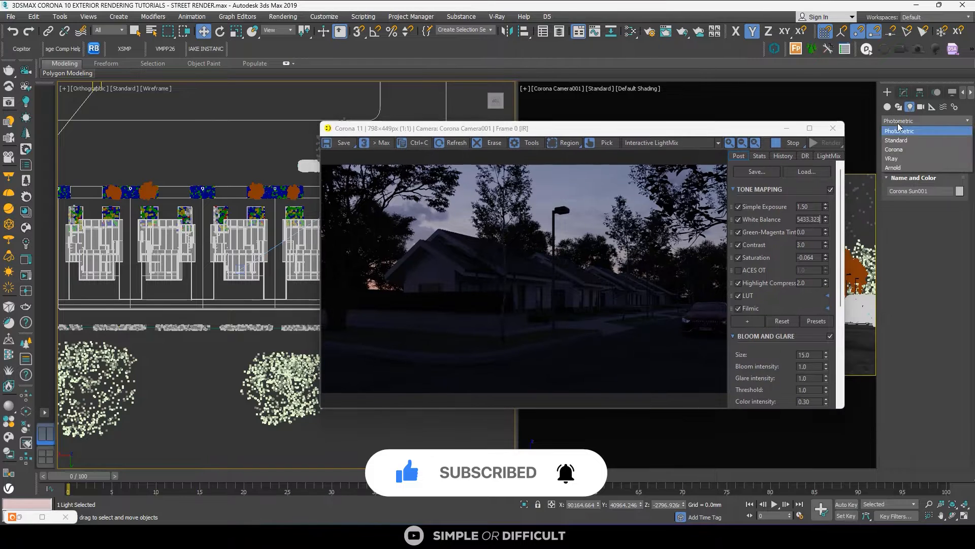
{"action": "left_click", "coordinate": [946, 161]}
{"action": "left_click", "coordinate": [944, 155]}
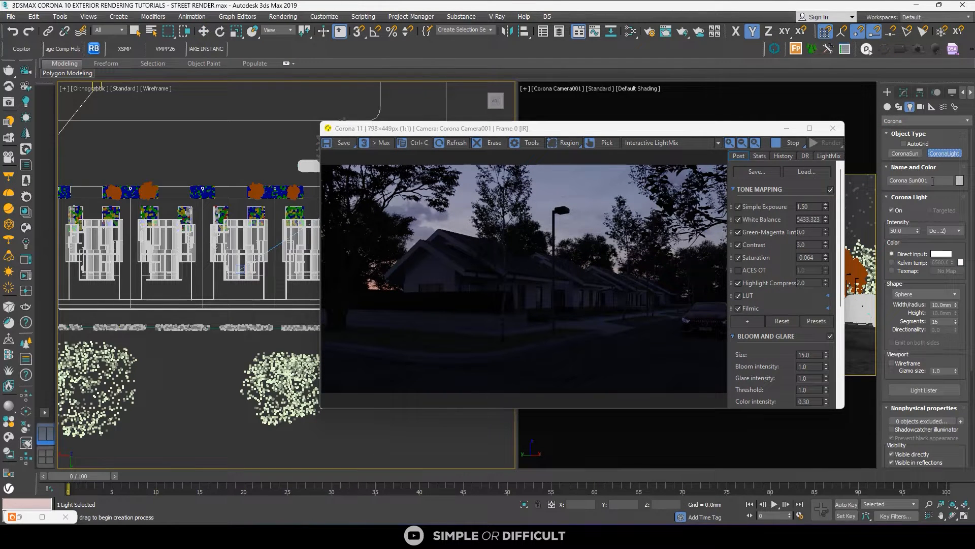
{"action": "left_click", "coordinate": [918, 293]}
{"action": "left_click", "coordinate": [919, 309]}
{"action": "middle_click_drag", "start_coordinate": [318, 239], "coordinate": [209, 239]}
{"action": "scroll", "coordinate": [209, 239], "scroll_direction": "up", "scroll_amount": 1}
{"action": "scroll", "coordinate": [188, 229], "scroll_direction": "up", "scroll_amount": 2}
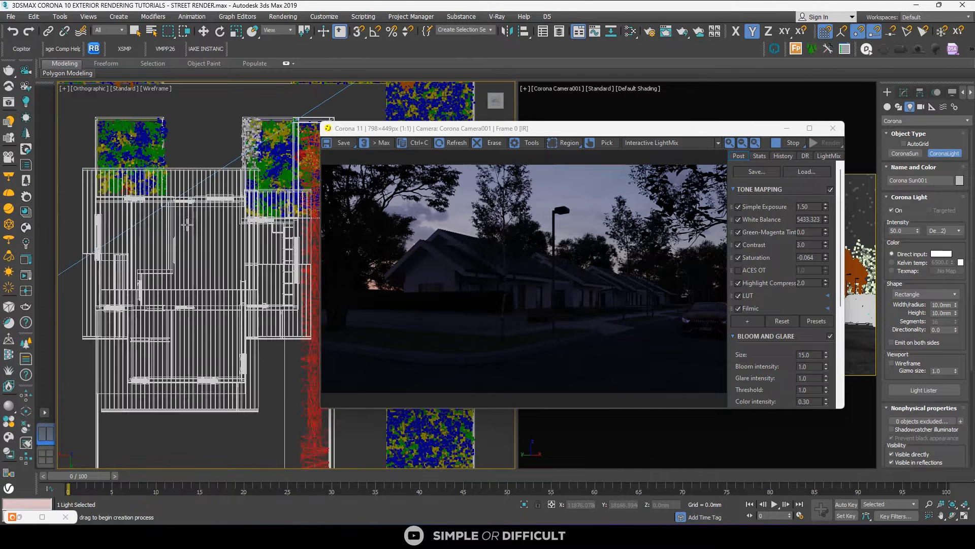
{"action": "left_click_drag", "start_coordinate": [184, 217], "coordinate": [235, 291]}
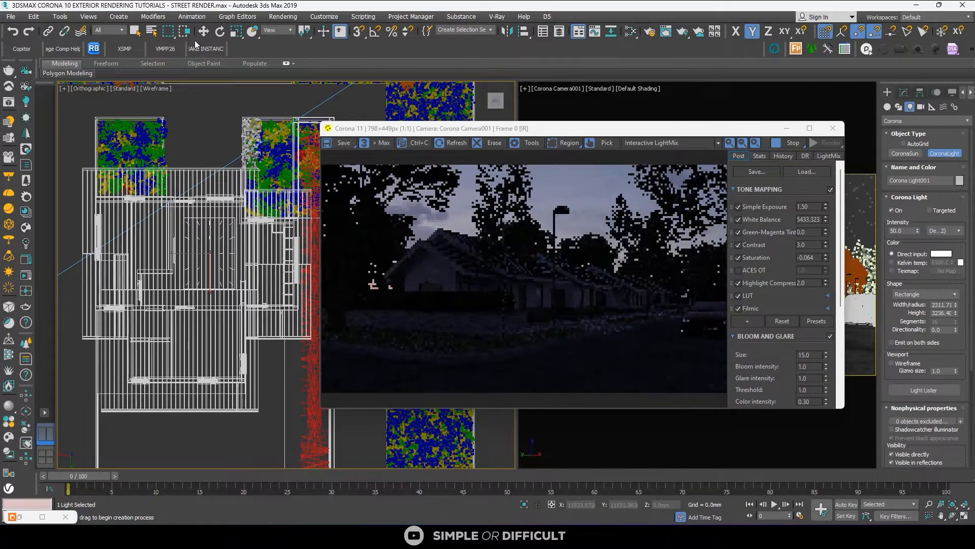
{"action": "right_click", "coordinate": [232, 237]}
Set the corner house light's intensity to 30 and its Kelvin temperature to 3600
{"action": "scroll", "coordinate": [231, 237], "scroll_direction": "down", "scroll_amount": 2}
{"action": "middle_click_drag", "start_coordinate": [232, 237], "coordinate": [218, 218], "text": "alt"}
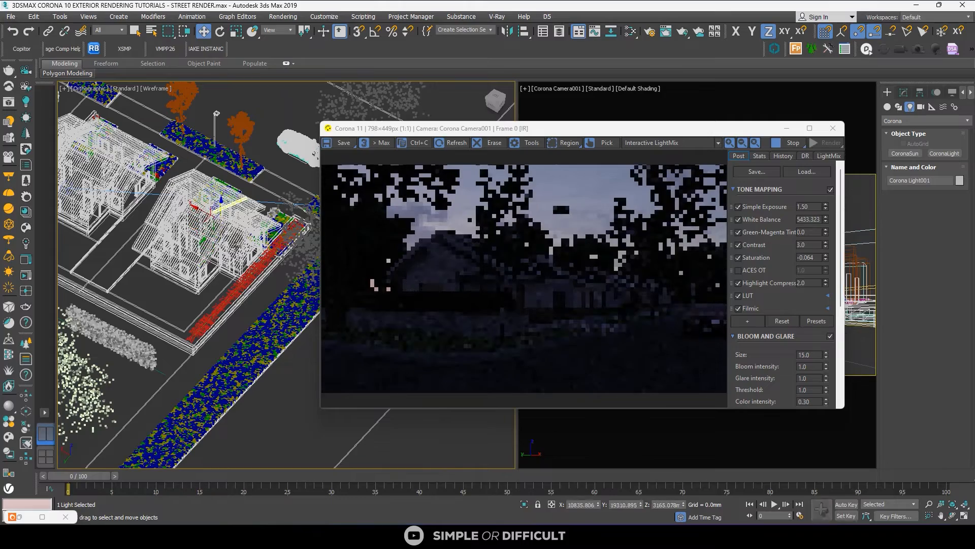
{"action": "scroll", "coordinate": [214, 233], "scroll_direction": "up", "scroll_amount": 2}
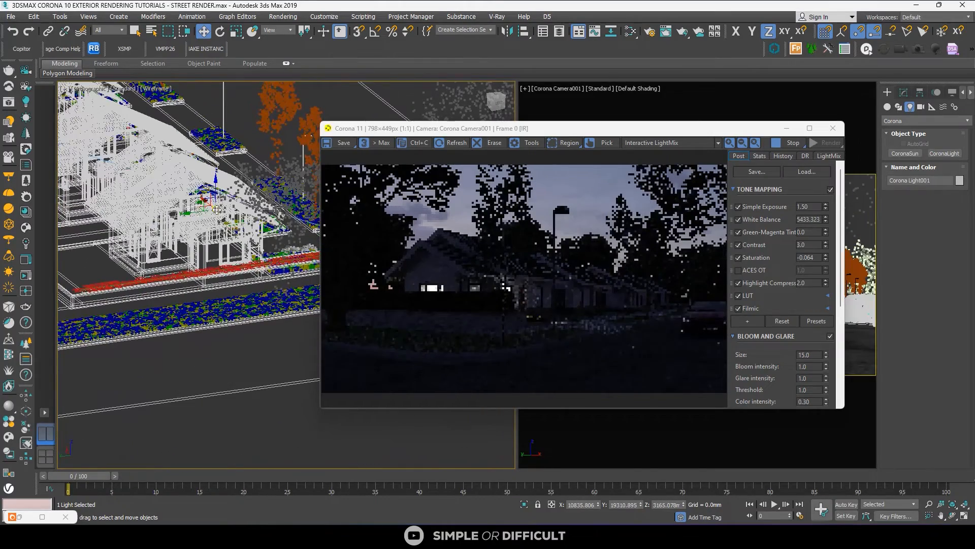
{"action": "scroll", "coordinate": [233, 213], "scroll_direction": "up", "scroll_amount": 4}
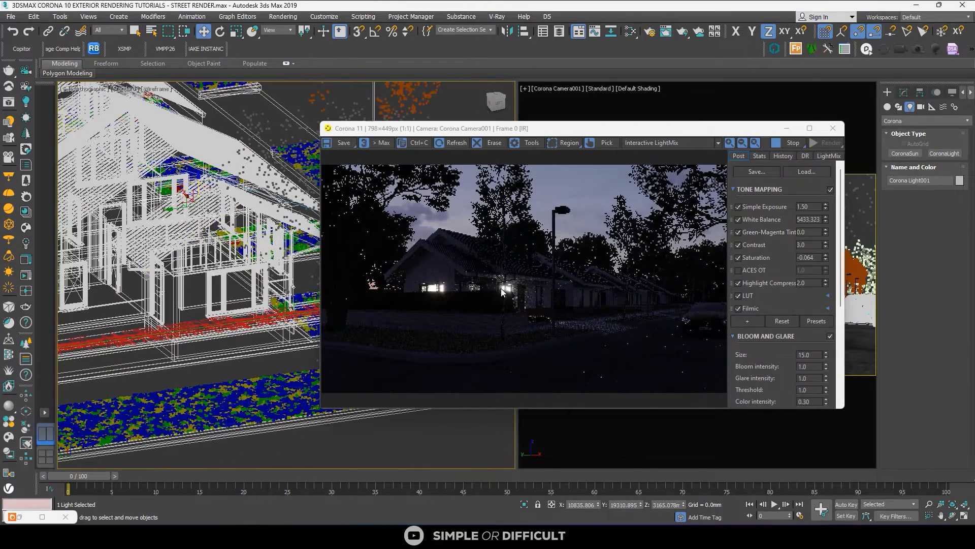
{"action": "left_click", "coordinate": [906, 94]}
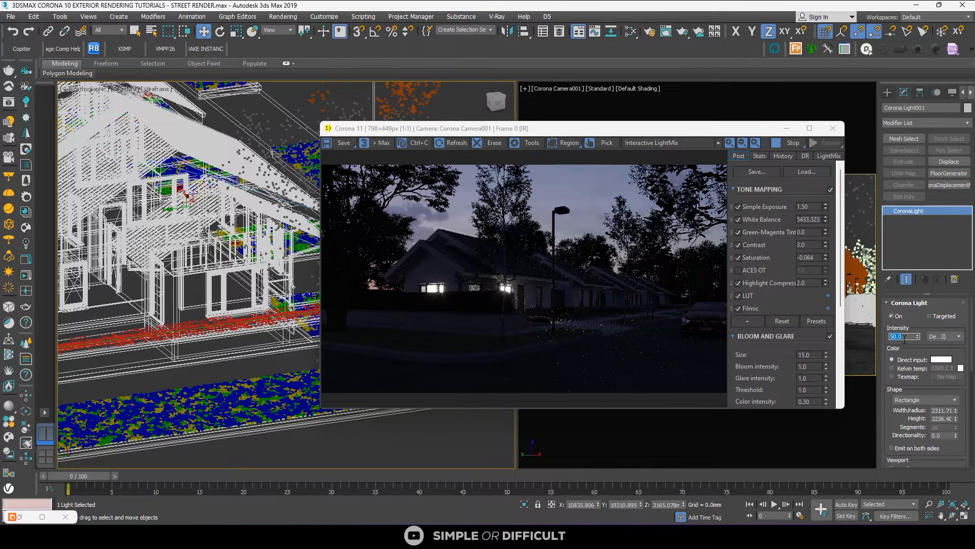
{"action": "key", "text": "Return"}
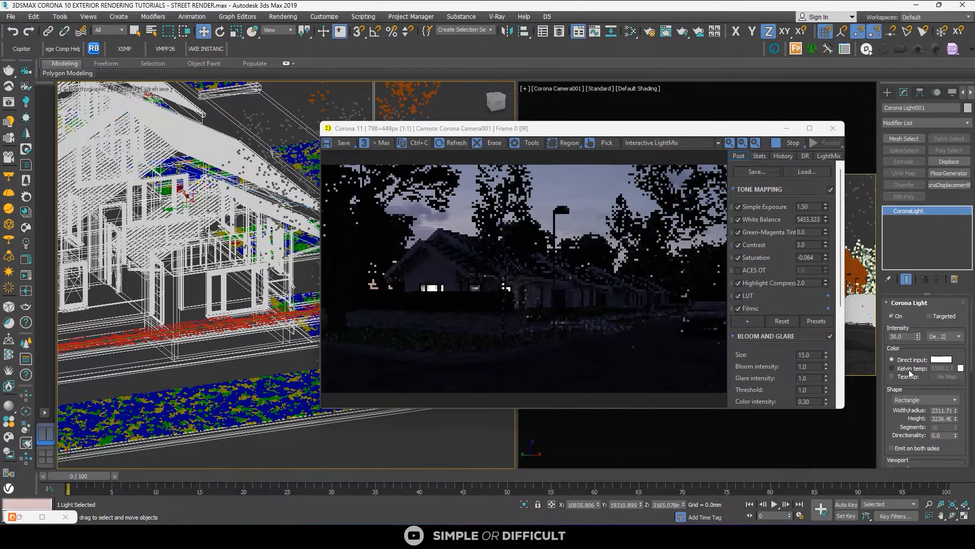
{"action": "left_click", "coordinate": [892, 368]}
{"action": "double_click", "coordinate": [941, 368]}
{"action": "type", "text": "3600"}
{"action": "key", "text": "Return"}
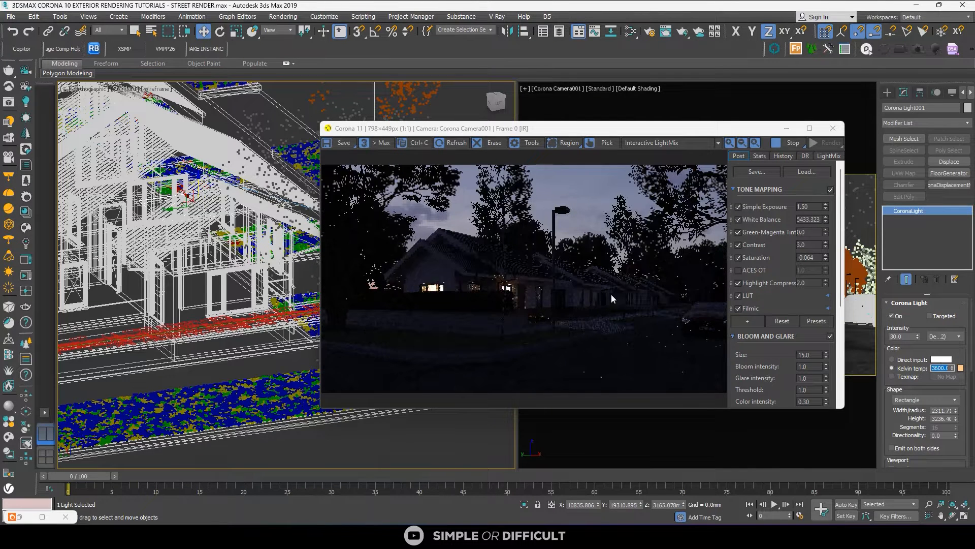
{"action": "scroll", "coordinate": [514, 292], "scroll_direction": "up", "scroll_amount": 1}
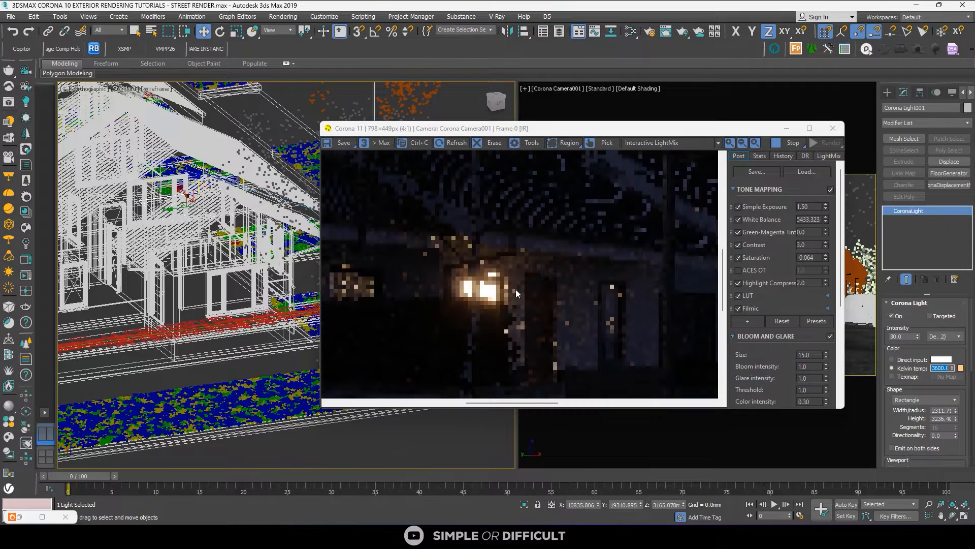
{"action": "scroll", "coordinate": [572, 289], "scroll_direction": "down", "scroll_amount": 1}
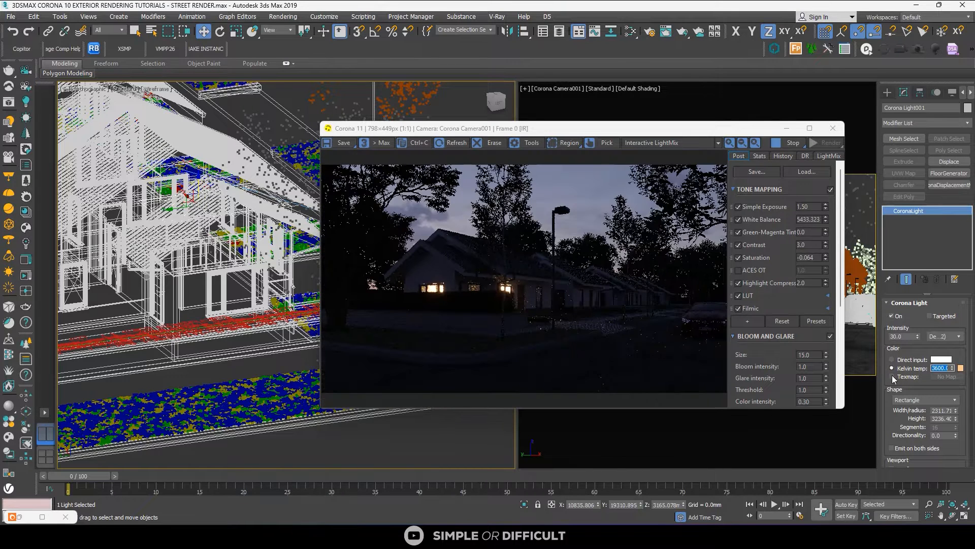
Disable the light's direct, reflection and refraction visibility and its Occlude other lights option
{"action": "left_click_drag", "start_coordinate": [971, 359], "coordinate": [966, 450]}
{"action": "left_click", "coordinate": [913, 329]}
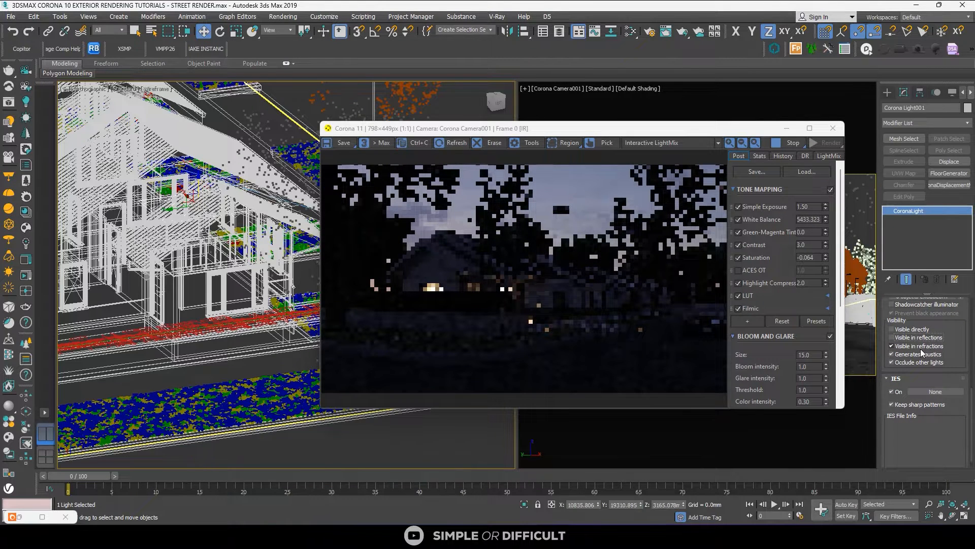
{"action": "left_click", "coordinate": [921, 348]}
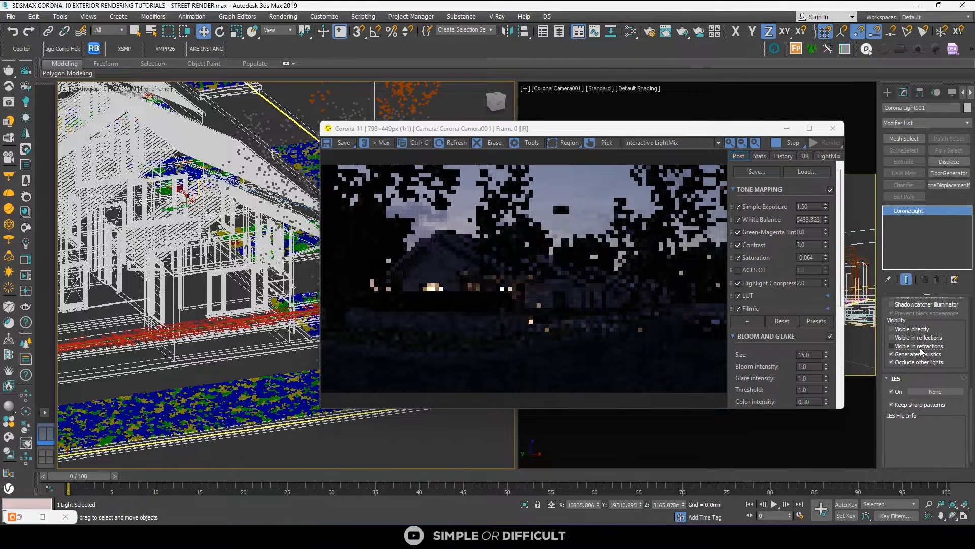
{"action": "left_click", "coordinate": [912, 362]}
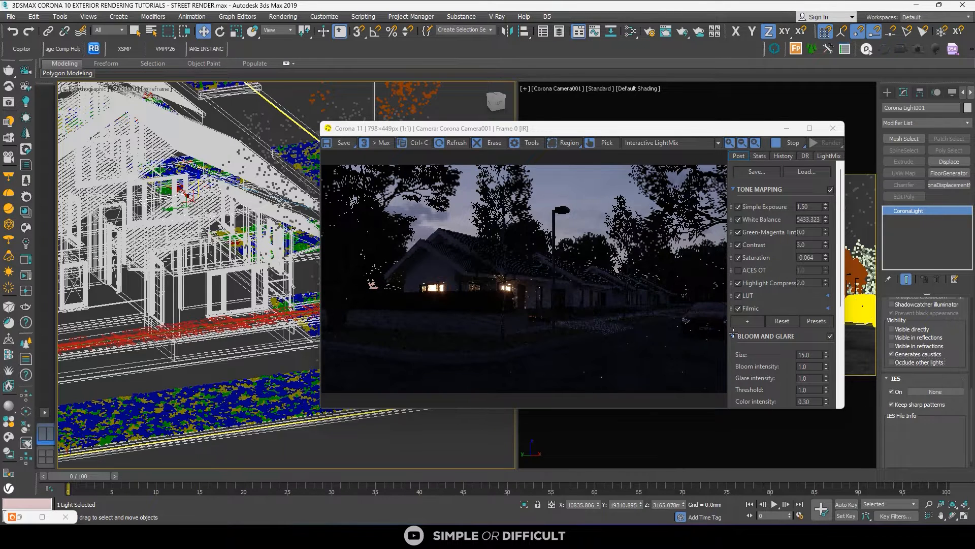
In the top view, clone the corner house light along X as an instance into the second house
{"action": "key", "text": "t"}
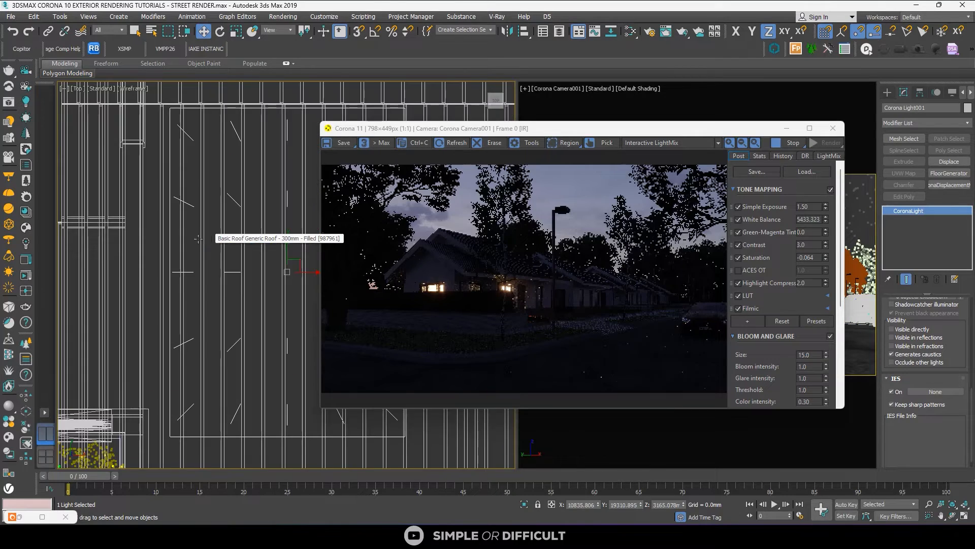
{"action": "scroll", "coordinate": [198, 238], "scroll_direction": "down", "scroll_amount": 6}
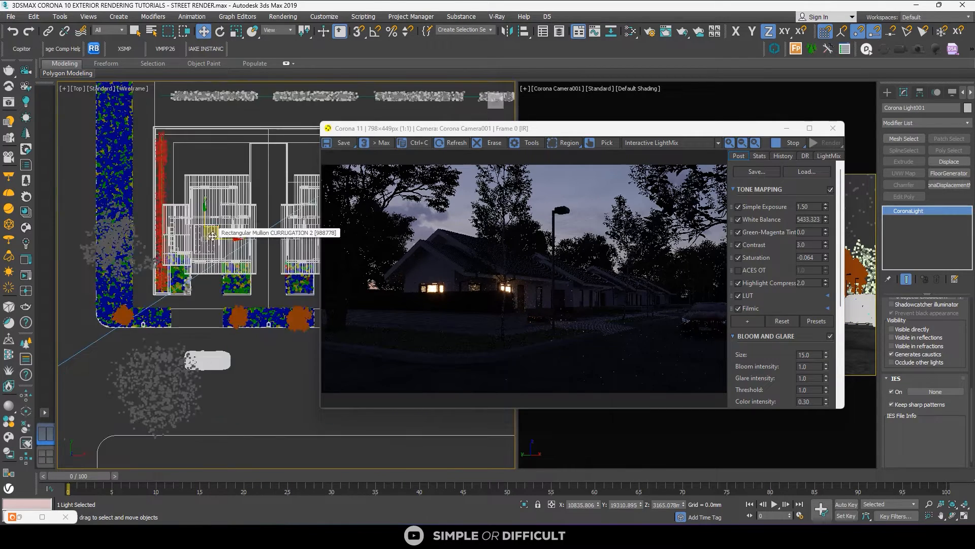
{"action": "middle_click_drag", "start_coordinate": [212, 236], "coordinate": [168, 248]}
{"action": "scroll", "coordinate": [153, 251], "scroll_direction": "down", "scroll_amount": 3}
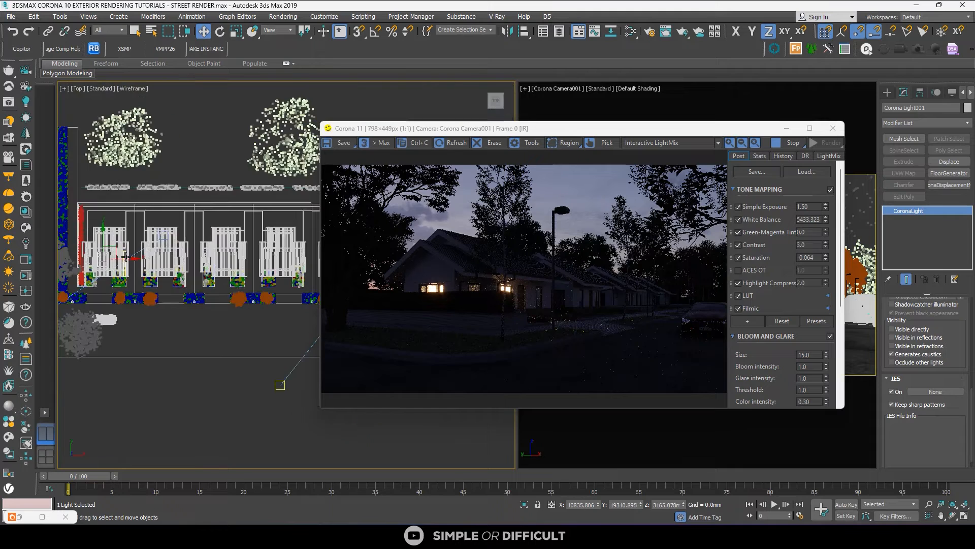
{"action": "left_click_drag", "start_coordinate": [126, 260], "coordinate": [195, 258], "text": "shift"}
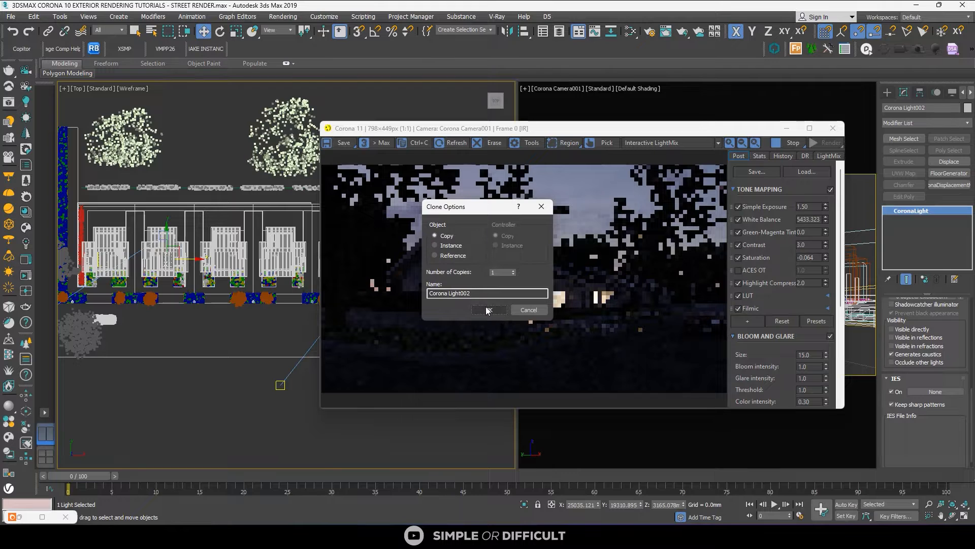
{"action": "left_click", "coordinate": [450, 245]}
{"action": "left_click", "coordinate": [488, 310]}
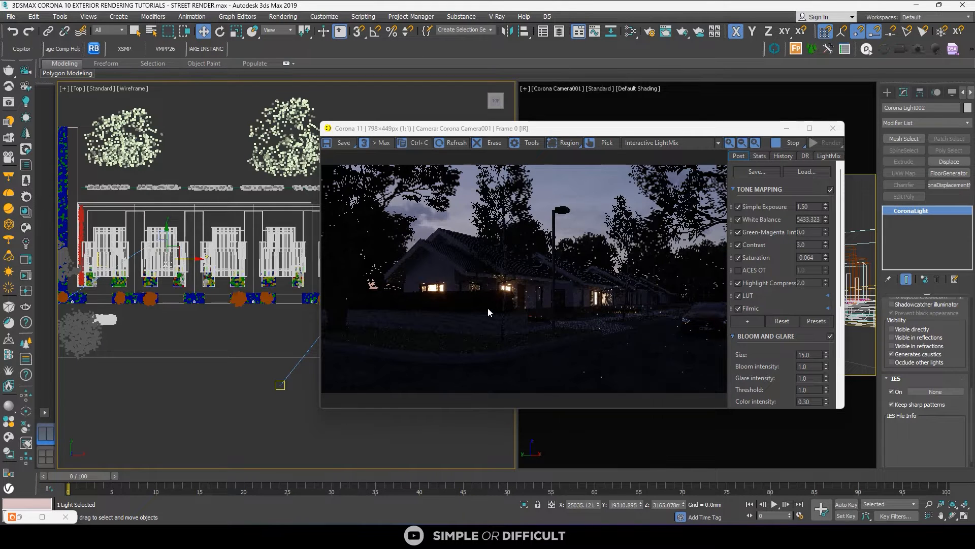
{"action": "scroll", "coordinate": [606, 291], "scroll_direction": "up", "scroll_amount": 1}
{"action": "scroll", "coordinate": [612, 304], "scroll_direction": "down", "scroll_amount": 1}
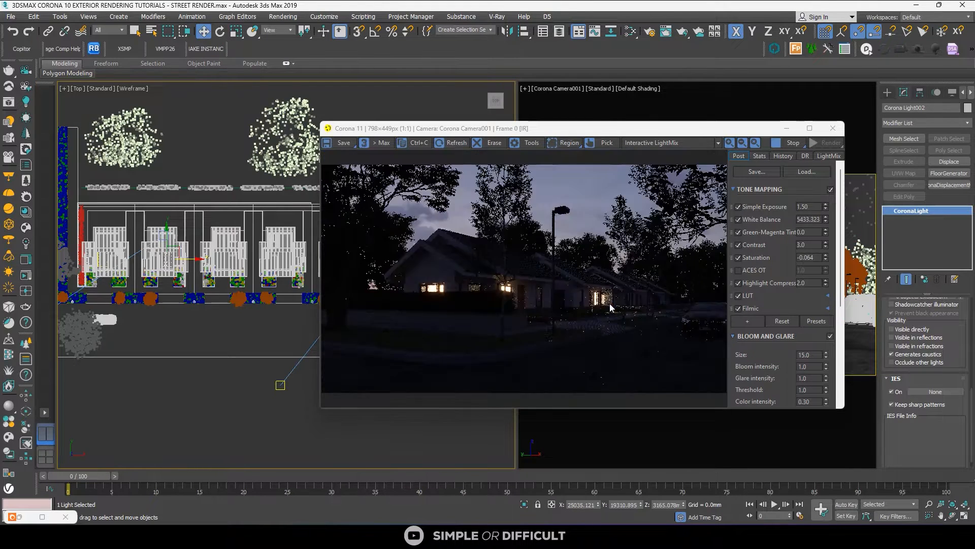
Clone the second house's light along X as an instance into the fourth house
{"action": "scroll", "coordinate": [260, 271], "scroll_direction": "down", "scroll_amount": 3}
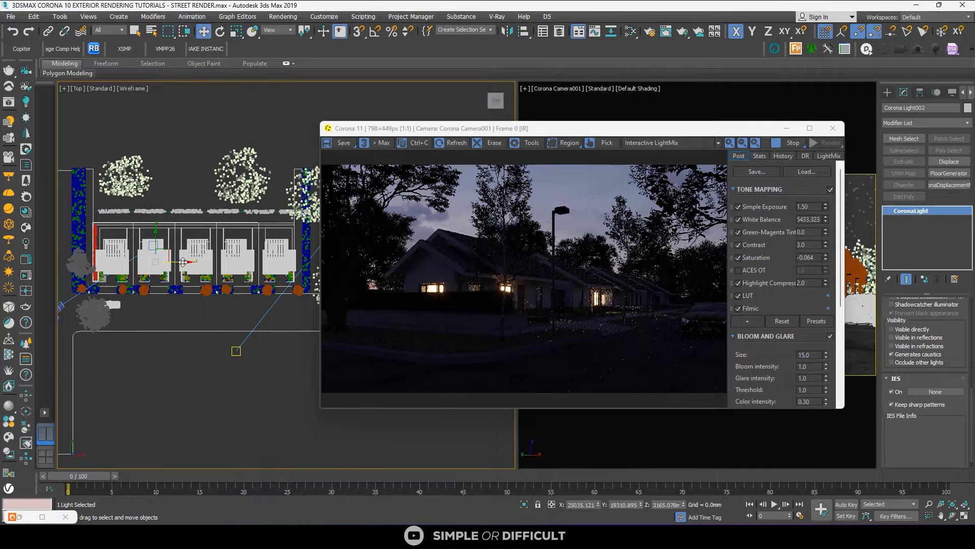
{"action": "left_click_drag", "start_coordinate": [184, 262], "coordinate": [265, 269], "text": "shift"}
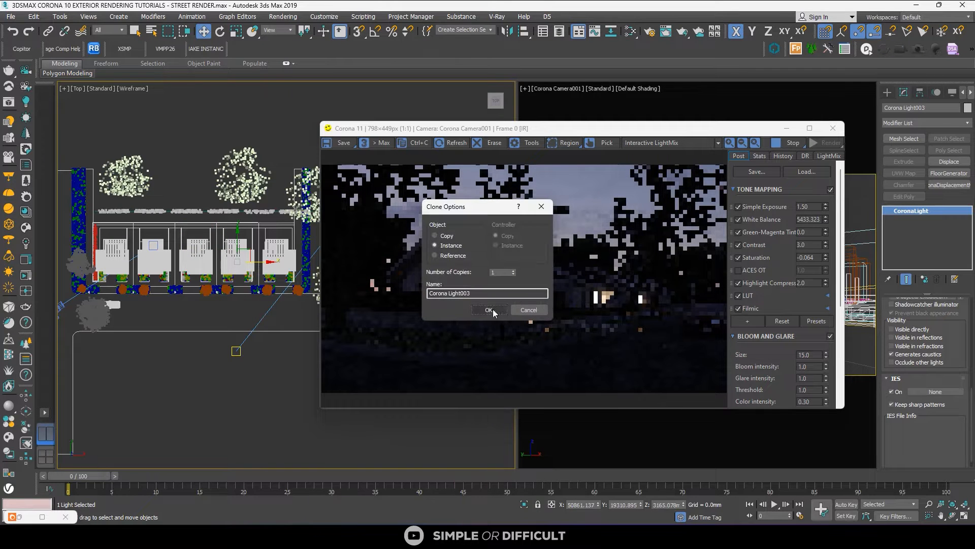
{"action": "left_click", "coordinate": [488, 310]}
Clone the fourth house's light along X as an instance into the fifth house at the end of the row
{"action": "scroll", "coordinate": [163, 259], "scroll_direction": "up", "scroll_amount": 5}
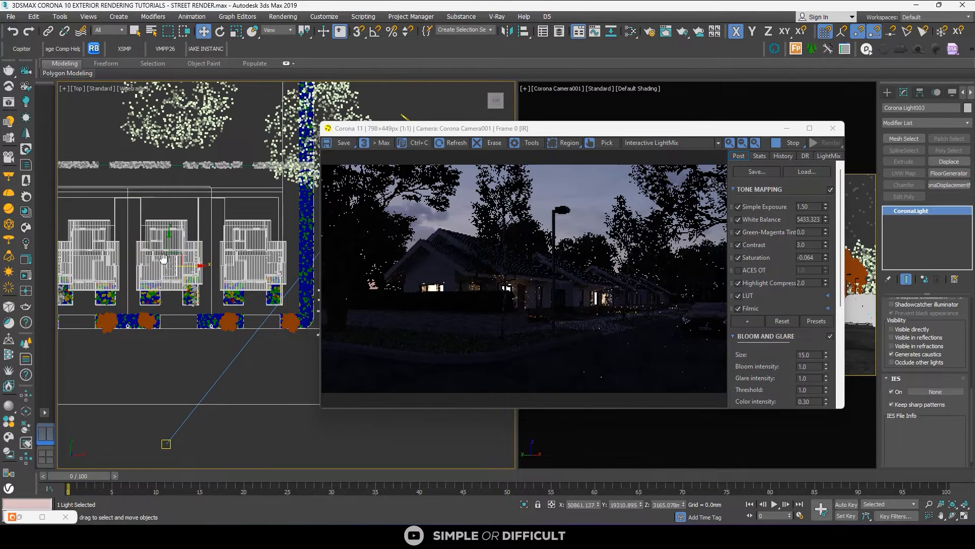
{"action": "scroll", "coordinate": [163, 259], "scroll_direction": "up", "scroll_amount": 3}
{"action": "left_click_drag", "start_coordinate": [148, 272], "coordinate": [225, 275]}
{"action": "scroll", "coordinate": [147, 270], "scroll_direction": "down", "scroll_amount": 4}
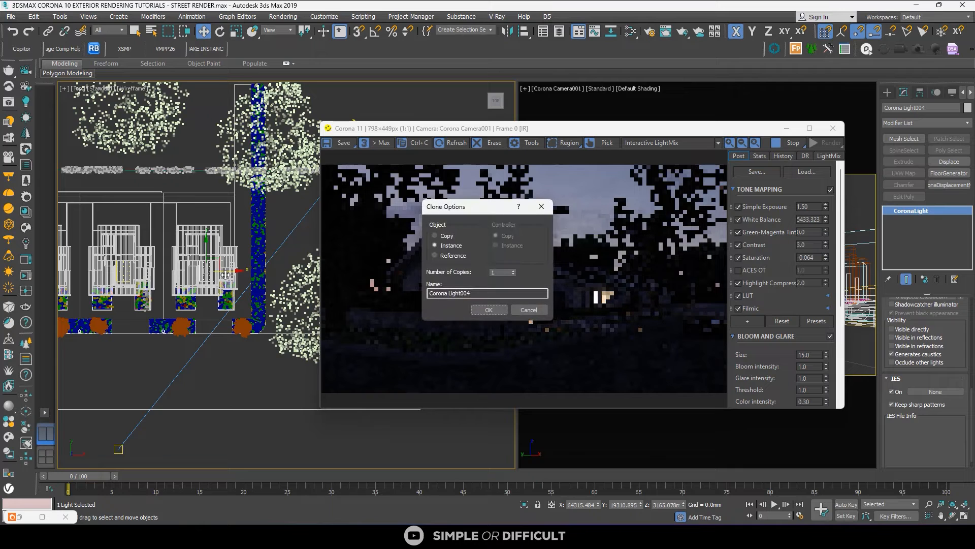
{"action": "left_click", "coordinate": [491, 309]}
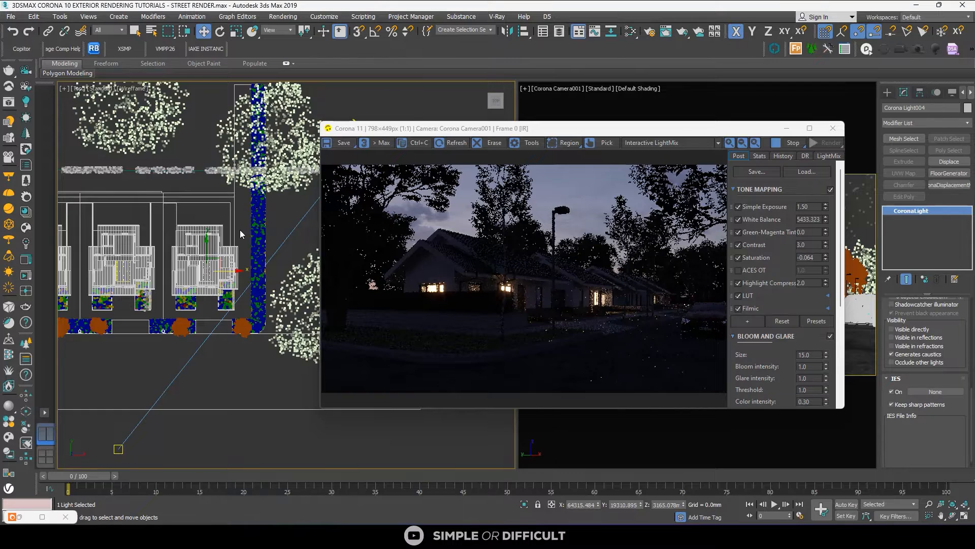
In the top view, clone the end house's light along X as an instance into the middle house of the row
{"action": "scroll", "coordinate": [87, 244], "scroll_direction": "down", "scroll_amount": 2}
{"action": "scroll", "coordinate": [87, 243], "scroll_direction": "down", "scroll_amount": 3}
{"action": "scroll", "coordinate": [197, 273], "scroll_direction": "up", "scroll_amount": 3}
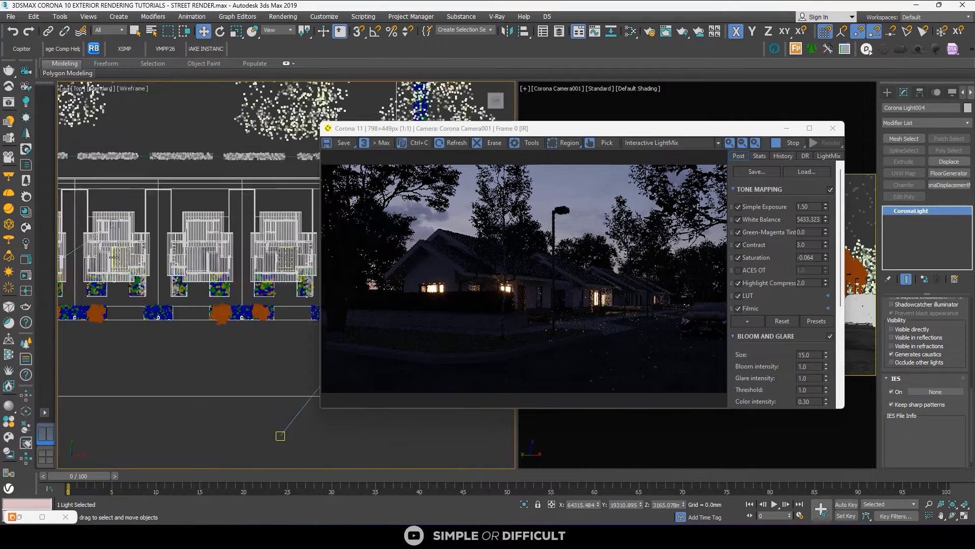
{"action": "scroll", "coordinate": [192, 271], "scroll_direction": "down", "scroll_amount": 1}
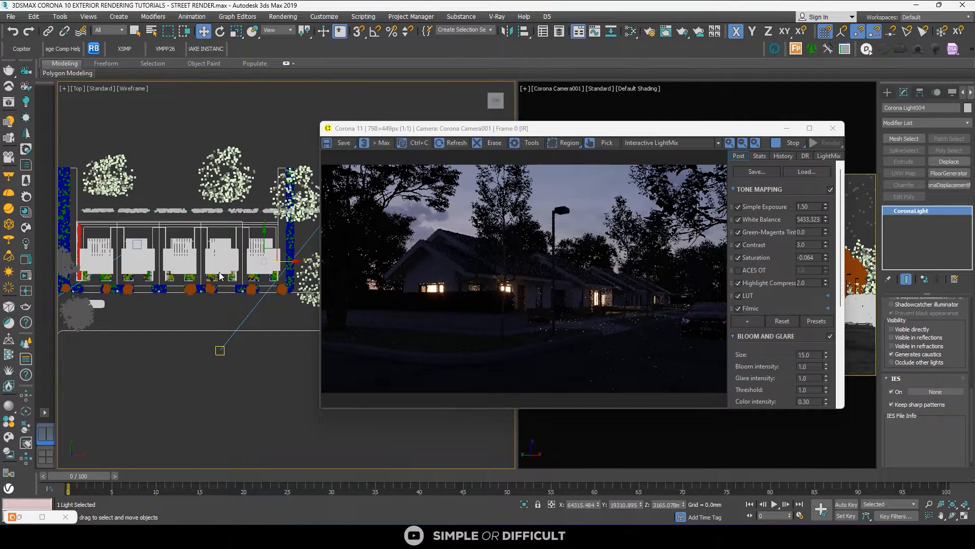
{"action": "left_click", "coordinate": [203, 260]}
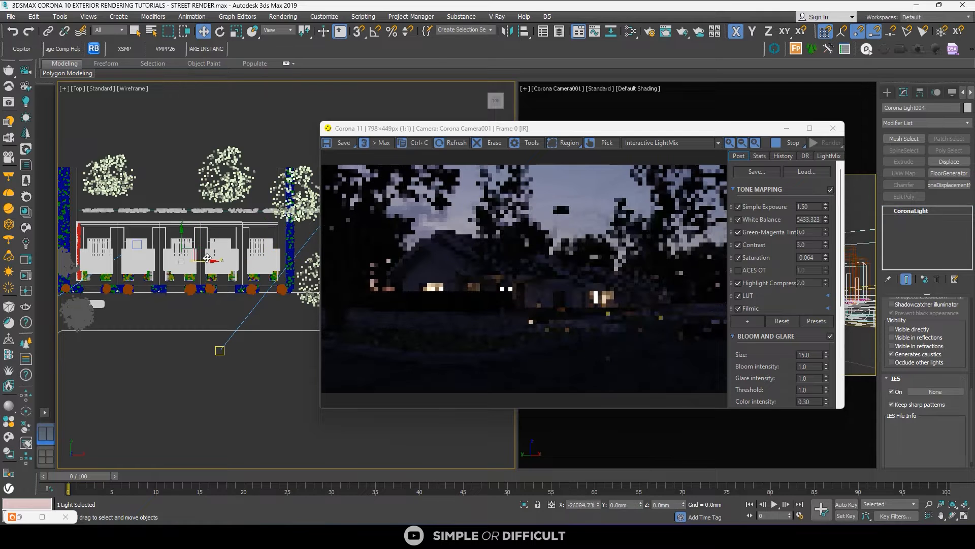
{"action": "left_click_drag", "start_coordinate": [204, 260], "coordinate": [200, 260]}
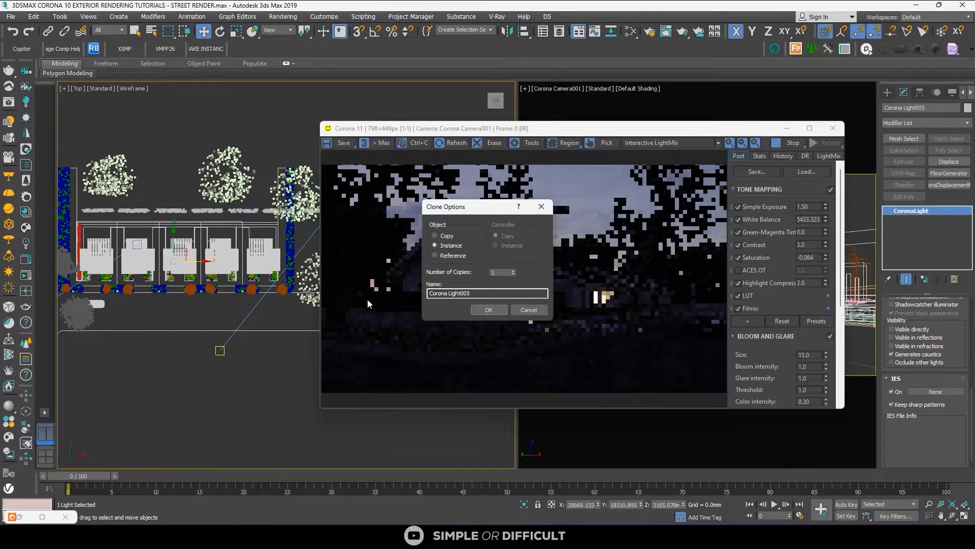
{"action": "left_click", "coordinate": [489, 310]}
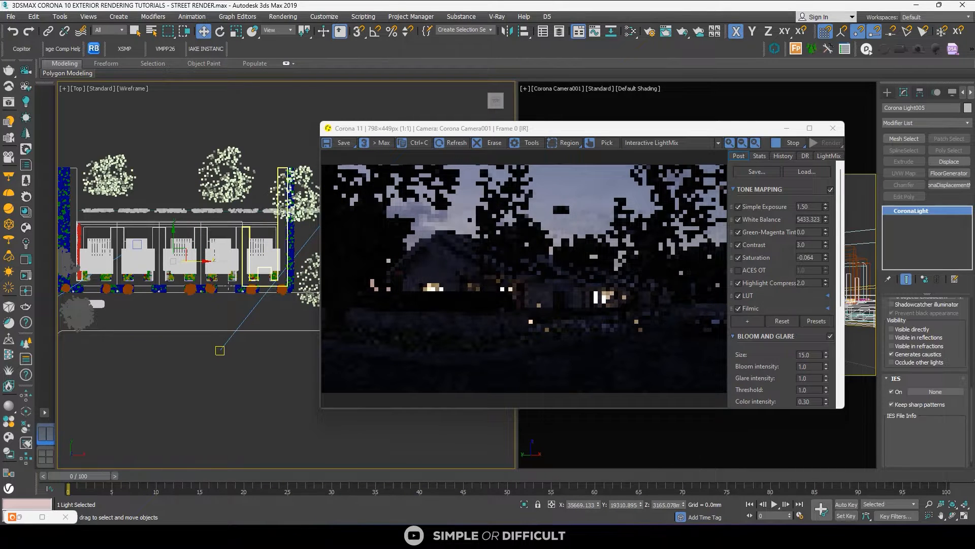
Reposition the middle house's light in the XY plane to about X 35112, Y 19876 mm
{"action": "scroll", "coordinate": [225, 285], "scroll_direction": "up", "scroll_amount": 2}
{"action": "scroll", "coordinate": [162, 252], "scroll_direction": "up", "scroll_amount": 5}
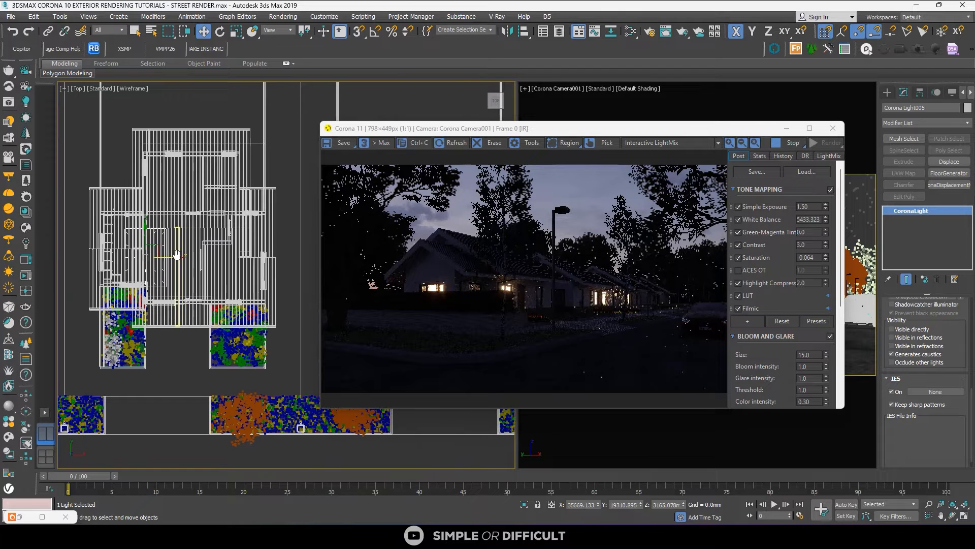
{"action": "left_click_drag", "start_coordinate": [155, 250], "coordinate": [146, 239]}
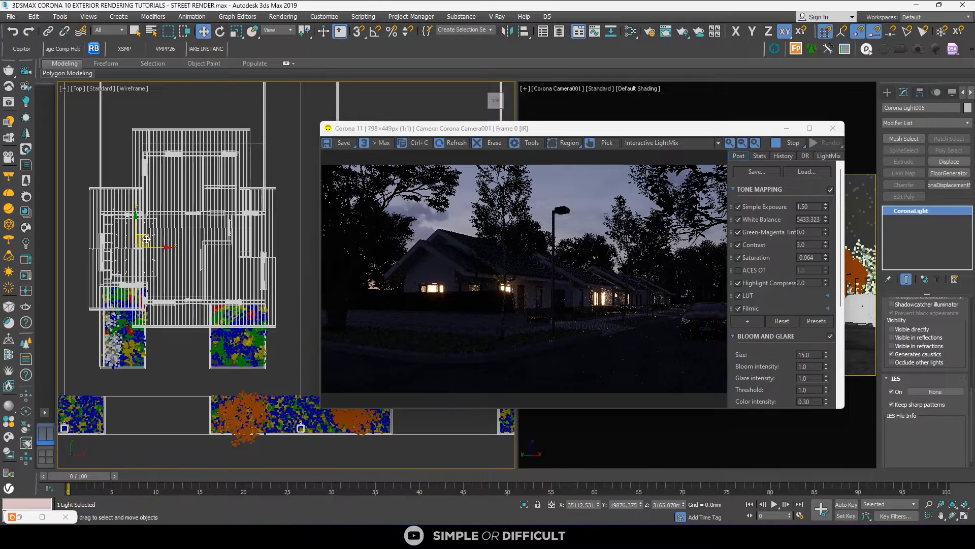
{"action": "scroll", "coordinate": [186, 240], "scroll_direction": "down", "scroll_amount": 6}
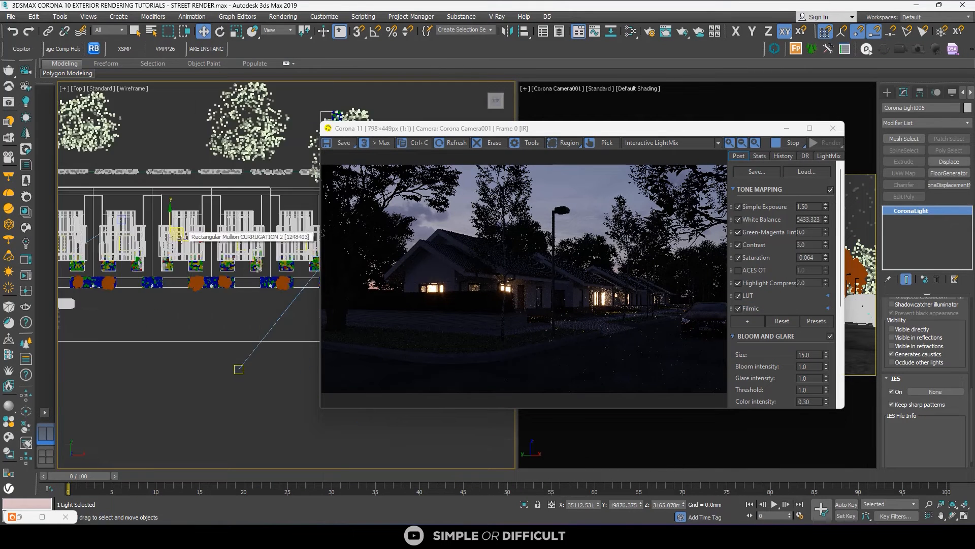
{"action": "scroll", "coordinate": [510, 299], "scroll_direction": "up", "scroll_amount": 1}
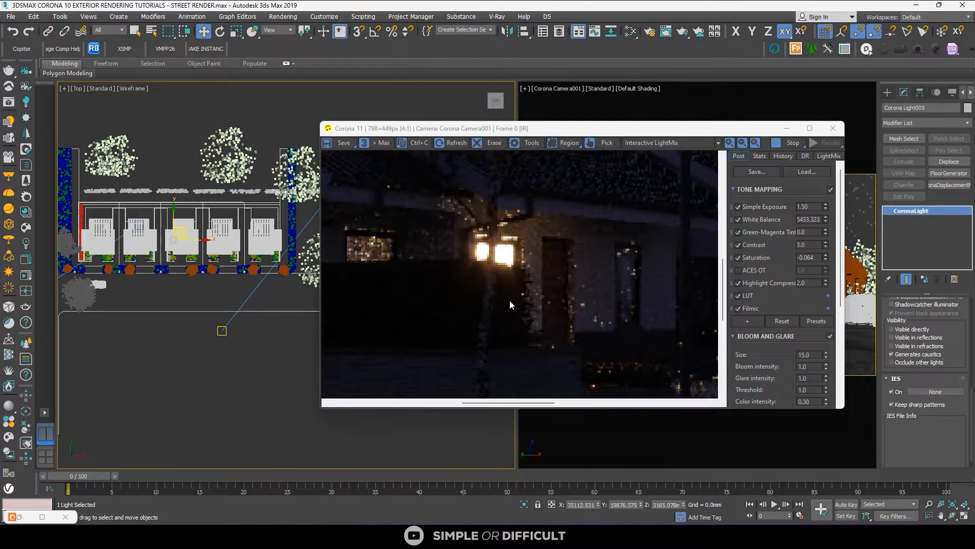
{"action": "scroll", "coordinate": [549, 273], "scroll_direction": "down", "scroll_amount": 1}
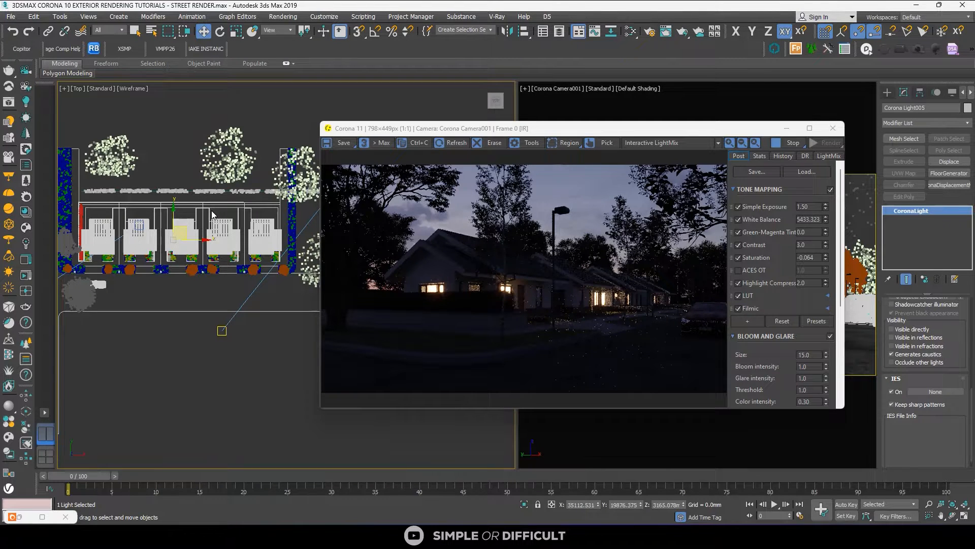
Create a sphere-shaped Corona light with a radius of about 4776 mm by the tree behind the corner house
{"action": "scroll", "coordinate": [212, 210], "scroll_direction": "down", "scroll_amount": 2}
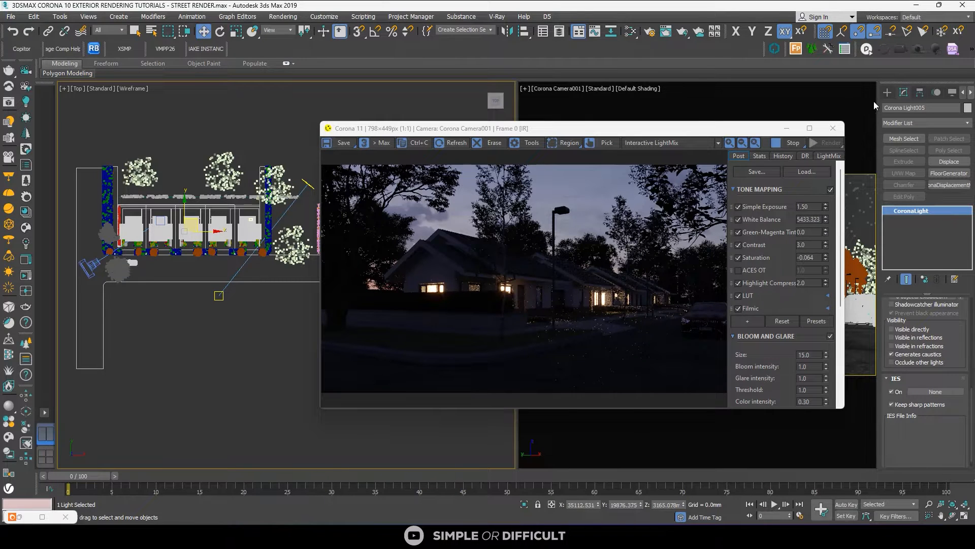
{"action": "left_click", "coordinate": [887, 92]}
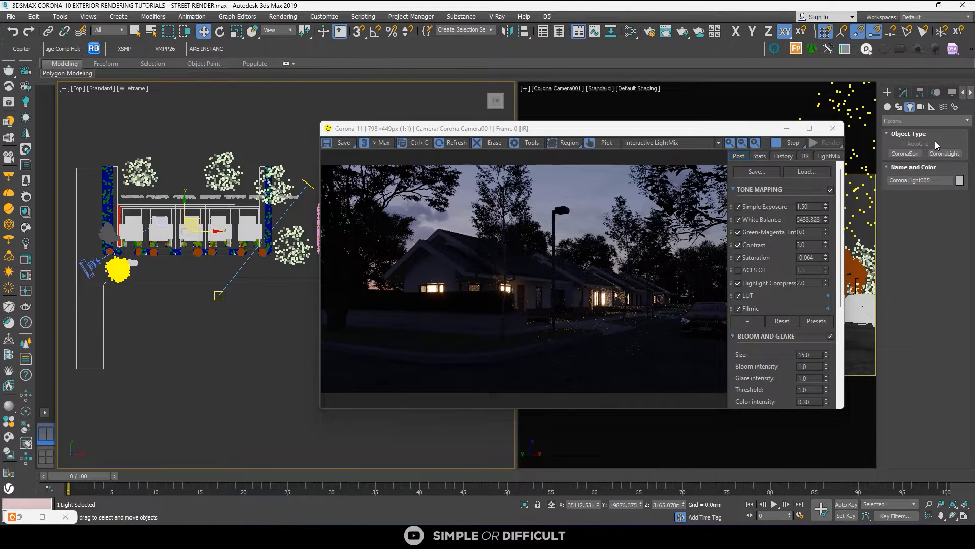
{"action": "left_click", "coordinate": [943, 153]}
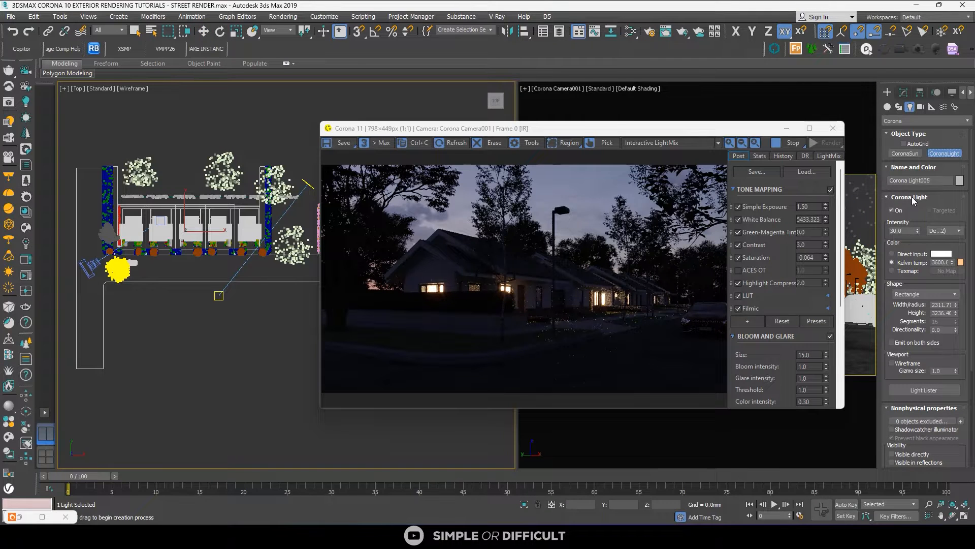
{"action": "left_click", "coordinate": [912, 293]}
{"action": "left_click", "coordinate": [914, 317]}
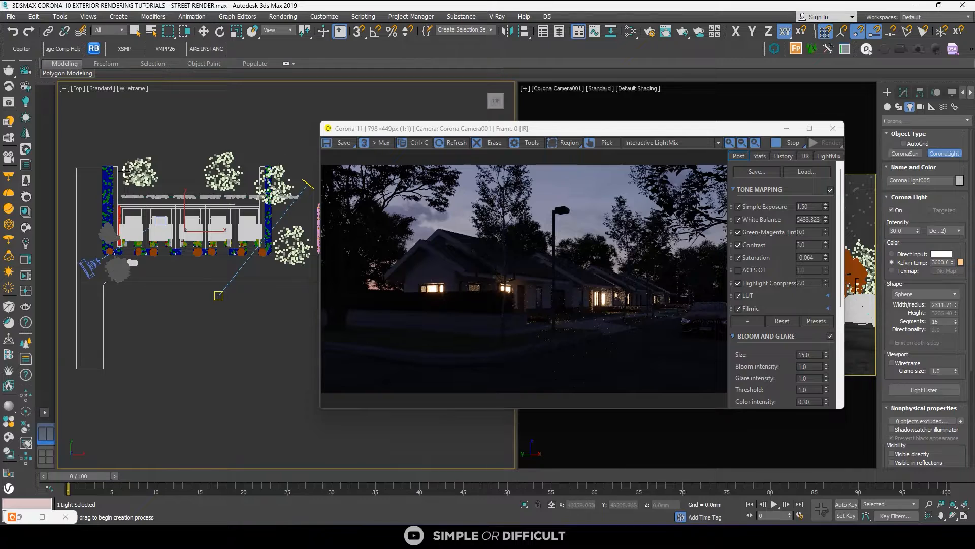
{"action": "scroll", "coordinate": [140, 192], "scroll_direction": "up", "scroll_amount": 3}
{"action": "left_click_drag", "start_coordinate": [144, 185], "coordinate": [161, 195]}
{"action": "middle_click_drag", "start_coordinate": [182, 175], "coordinate": [251, 155], "text": "alt"}
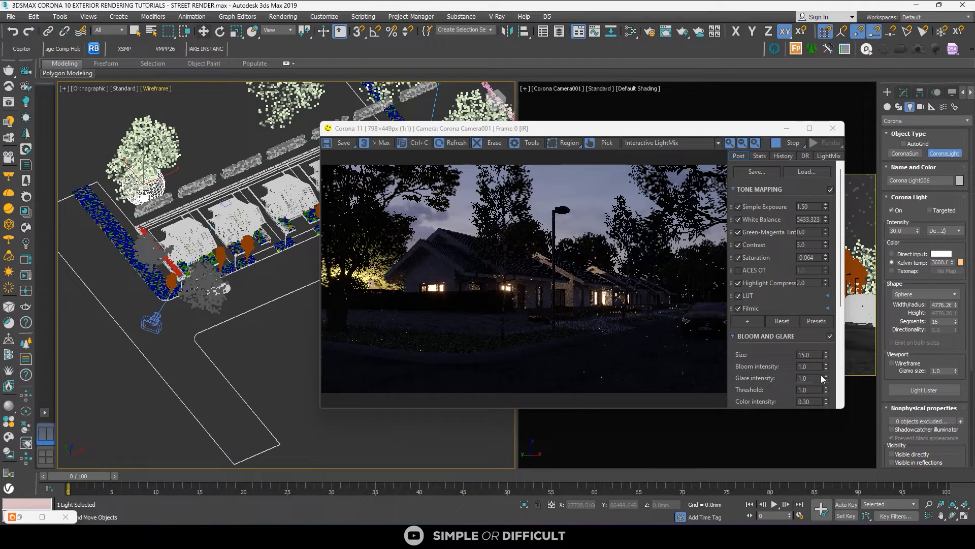
{"action": "key", "text": "w"}
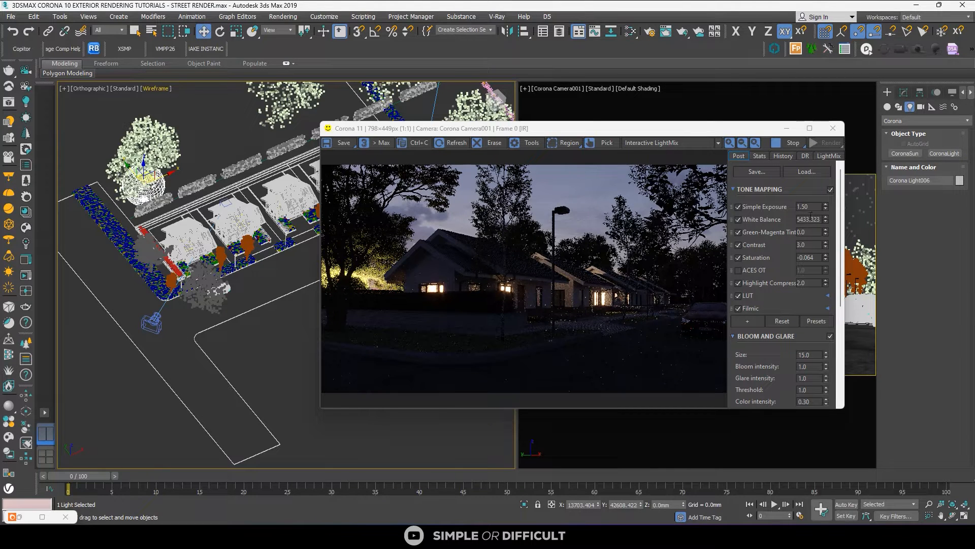
Set the new sphere light's radius to 2500 mm
{"action": "left_click", "coordinate": [906, 95]}
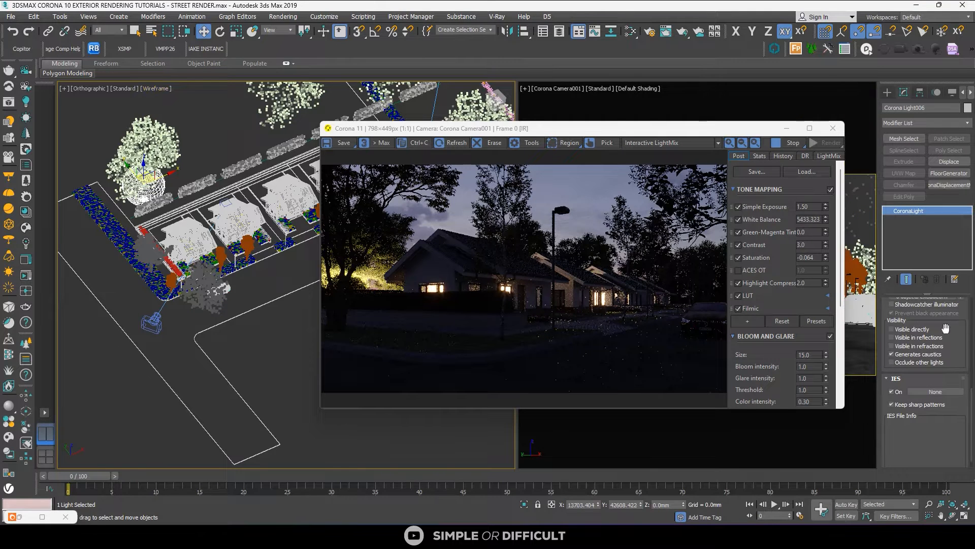
{"action": "scroll", "coordinate": [945, 329], "scroll_direction": "up", "scroll_amount": 1}
{"action": "scroll", "coordinate": [957, 330], "scroll_direction": "up", "scroll_amount": 4}
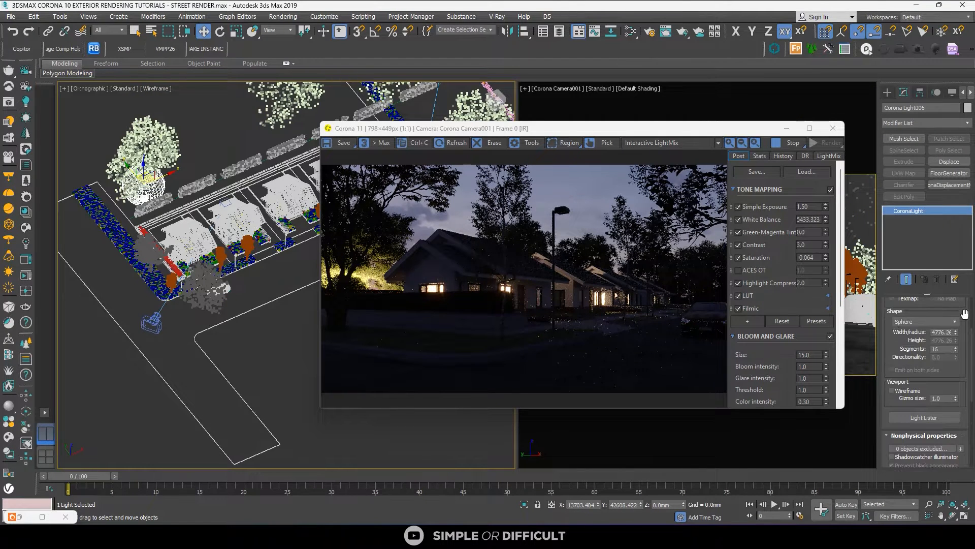
{"action": "double_click", "coordinate": [944, 333]}
{"action": "type", "text": "250"}
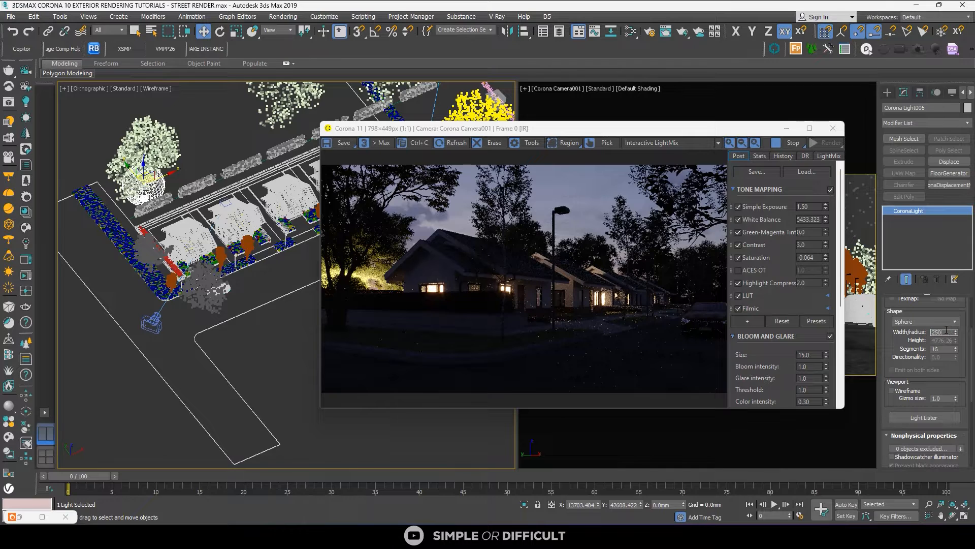
{"action": "type", "text": "0"}
{"action": "key", "text": "Return"}
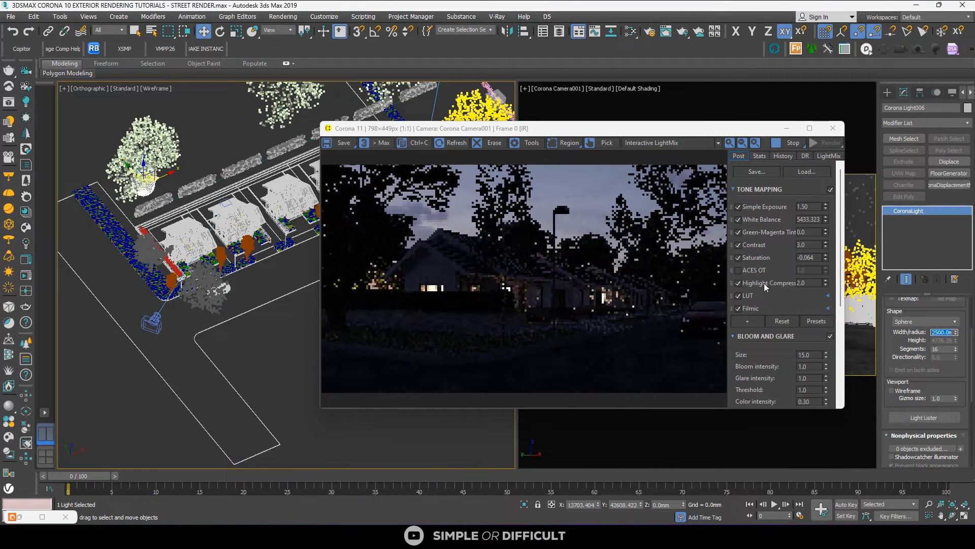
Move the sphere light along Y to about 41832 mm and set its intensity to 50
{"action": "scroll", "coordinate": [138, 202], "scroll_direction": "up", "scroll_amount": 4}
{"action": "middle_click_drag", "start_coordinate": [138, 202], "coordinate": [186, 176], "text": "alt"}
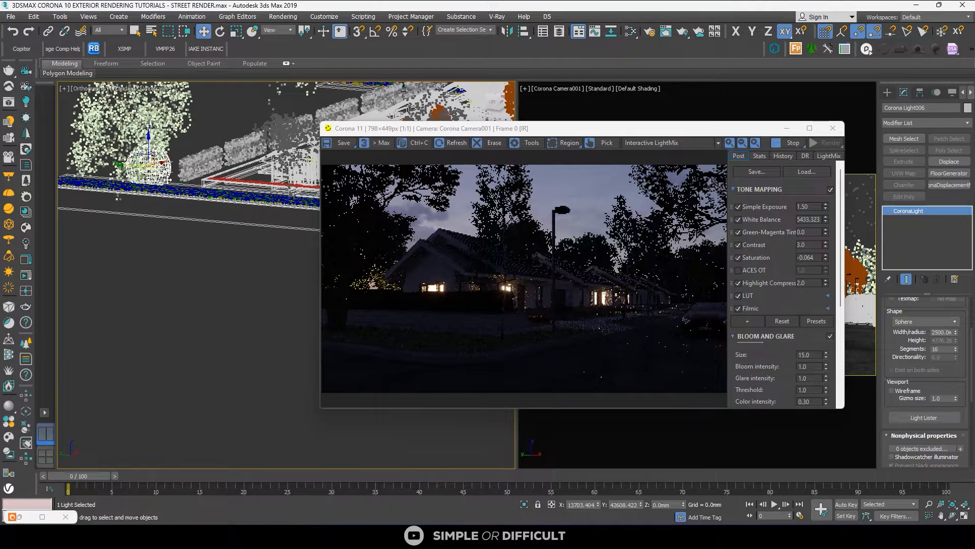
{"action": "left_click_drag", "start_coordinate": [124, 164], "coordinate": [130, 165]}
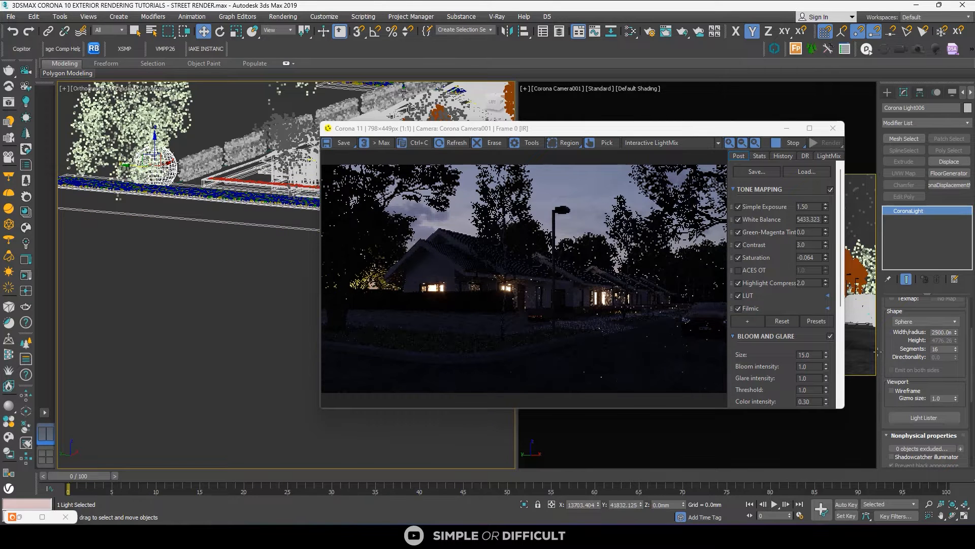
{"action": "left_click_drag", "start_coordinate": [972, 362], "coordinate": [971, 335]}
{"action": "double_click", "coordinate": [907, 336]}
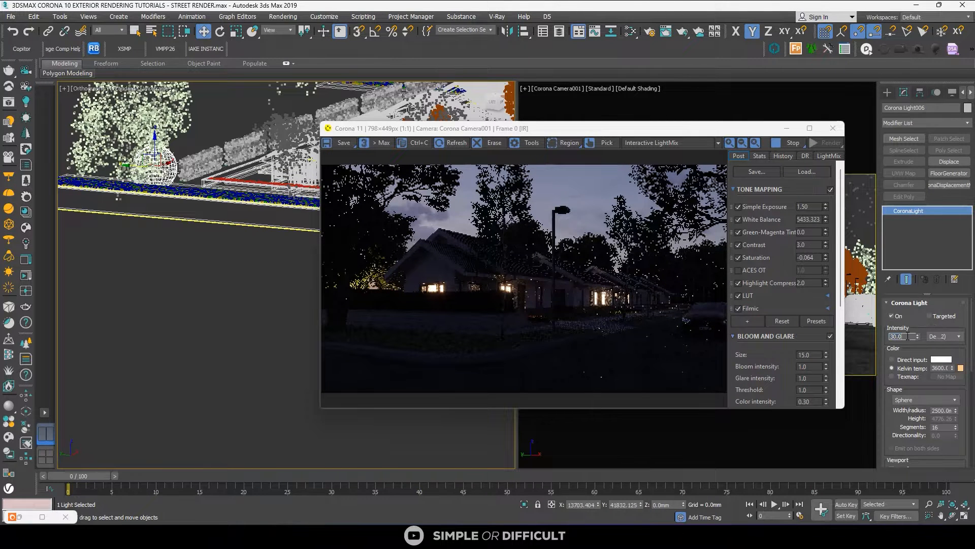
{"action": "key", "text": "Return"}
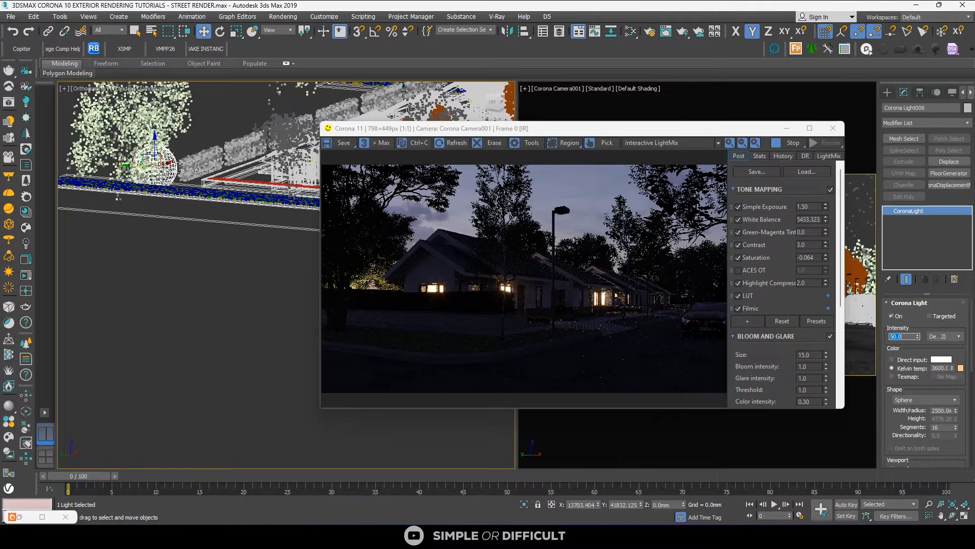
In the top view, clone the sphere light as a copy onto the planting strip beside the corner house, at about X 620, Y 24150 mm
{"action": "scroll", "coordinate": [176, 163], "scroll_direction": "down", "scroll_amount": 4}
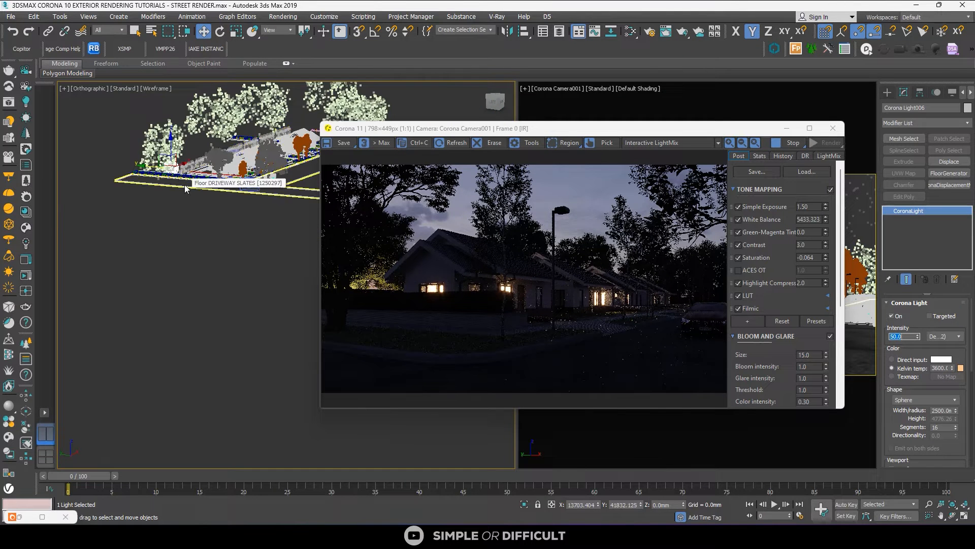
{"action": "scroll", "coordinate": [183, 180], "scroll_direction": "down", "scroll_amount": 3}
{"action": "key", "text": "t"}
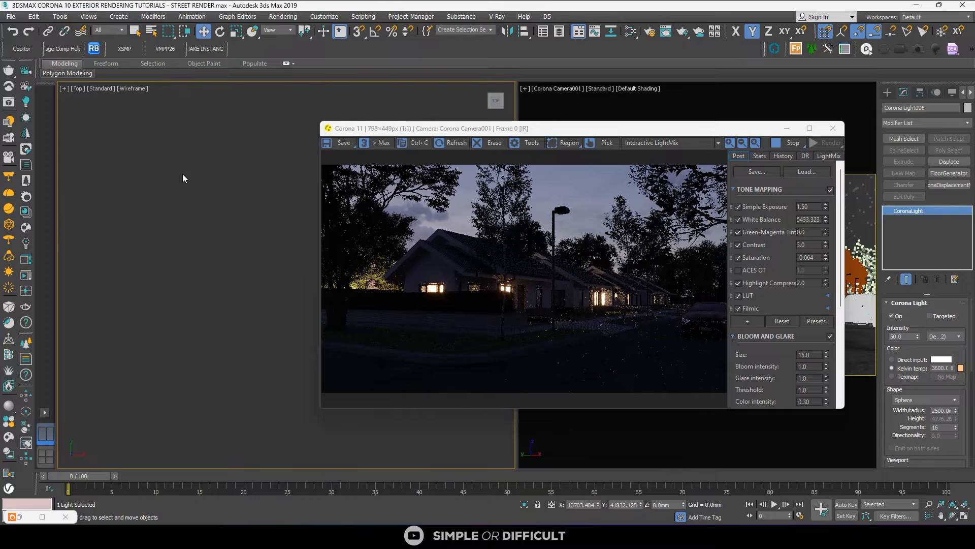
{"action": "key", "text": "z"}
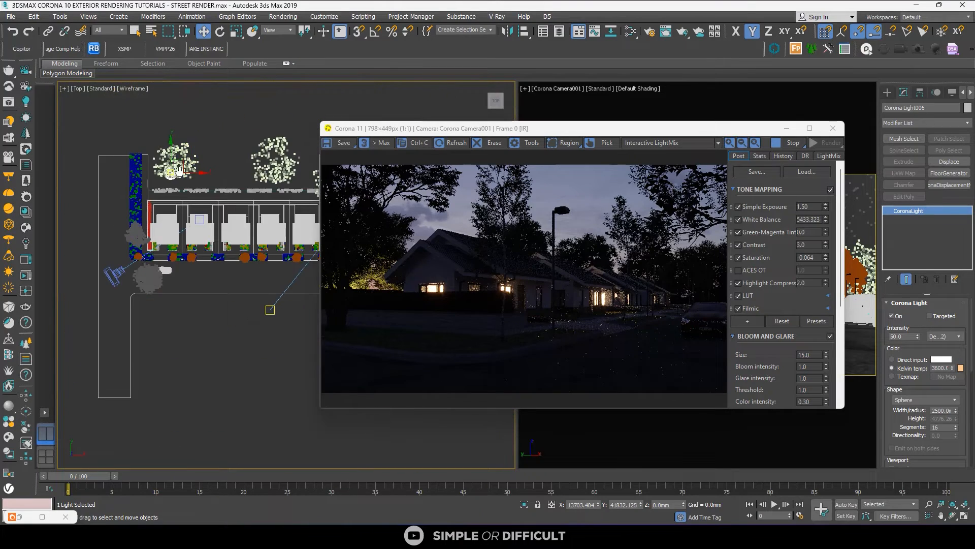
{"action": "left_click_drag", "start_coordinate": [197, 153], "coordinate": [160, 200]}
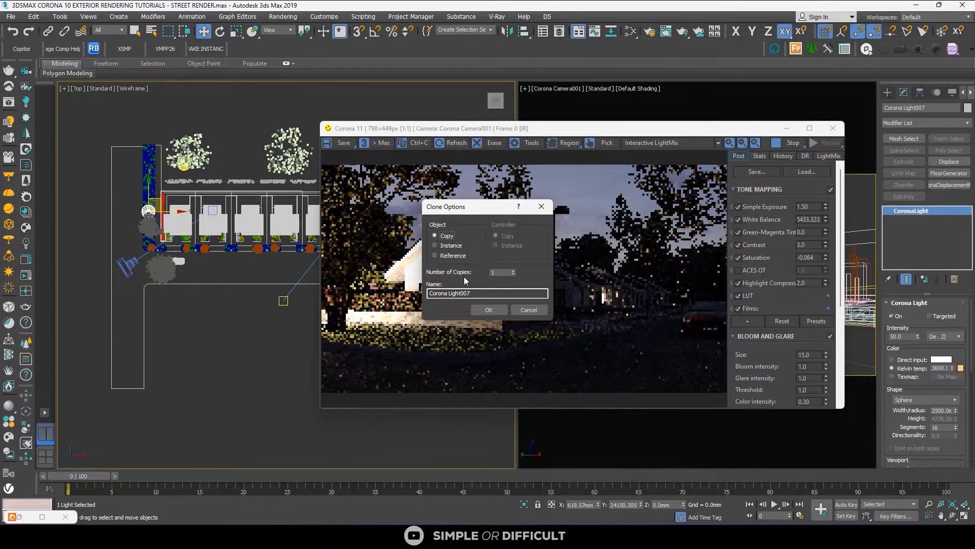
{"action": "left_click", "coordinate": [484, 311]}
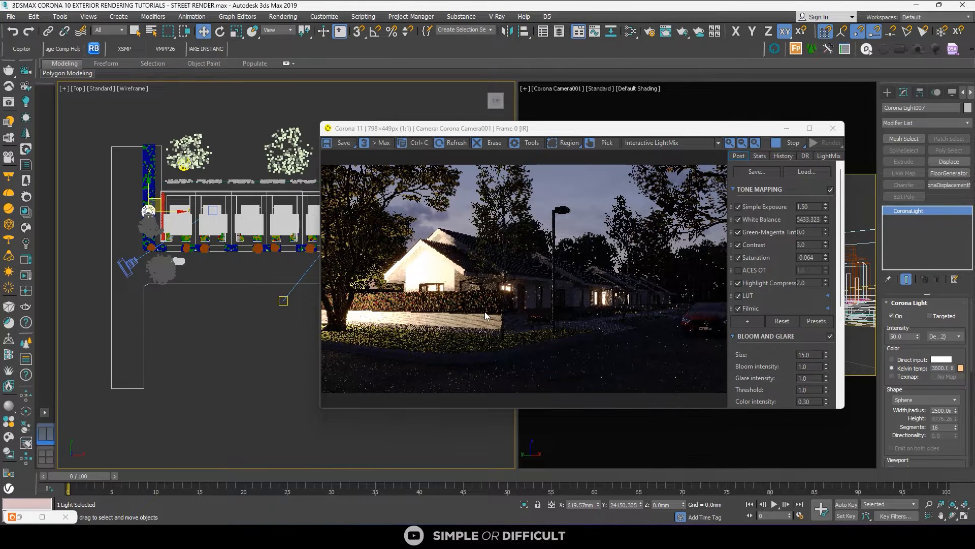
Set the copied sphere light's intensity to 10
{"action": "double_click", "coordinate": [907, 335]}
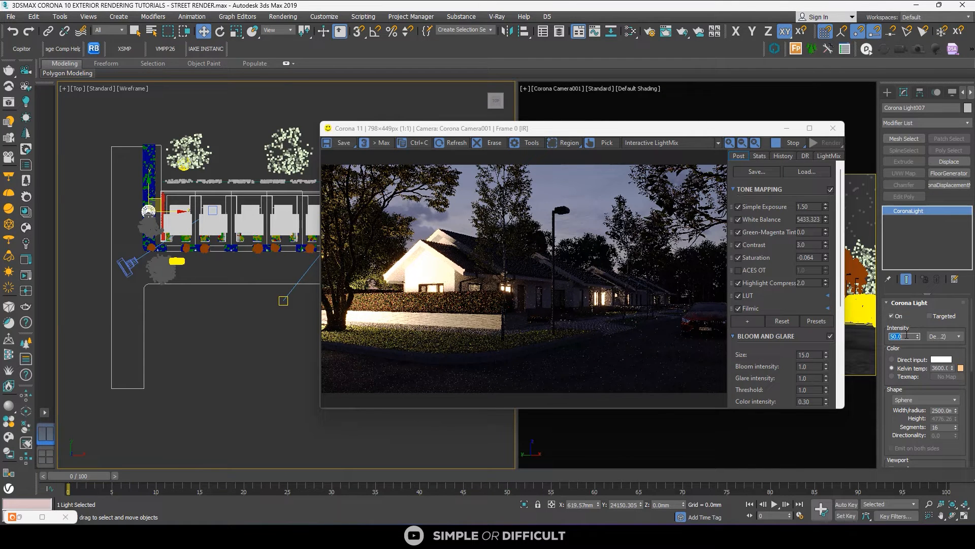
{"action": "type", "text": "10"}
{"action": "key", "text": "Return"}
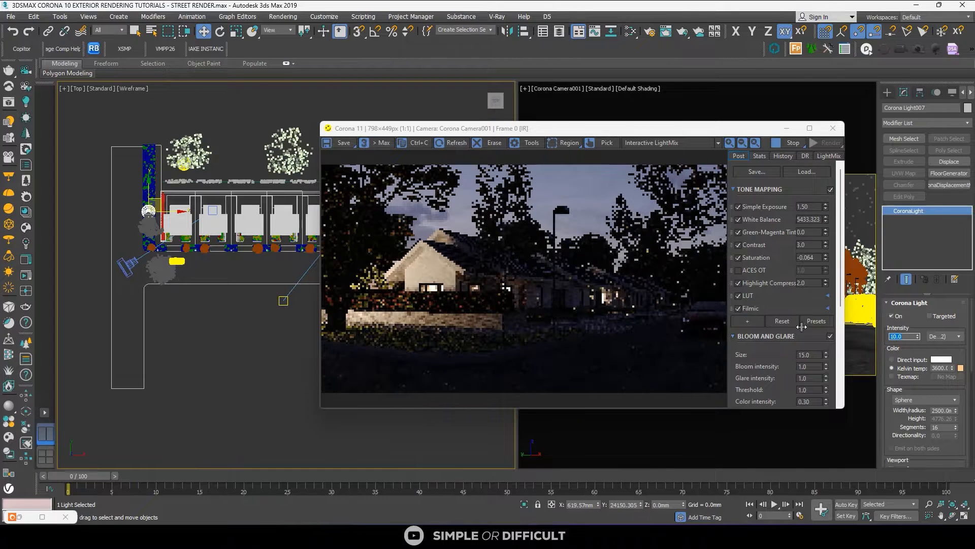
Move the copied sphere light along the planting strip to about X 358, Y 19639 mm and set its intensity to 5
{"action": "scroll", "coordinate": [163, 218], "scroll_direction": "up", "scroll_amount": 8}
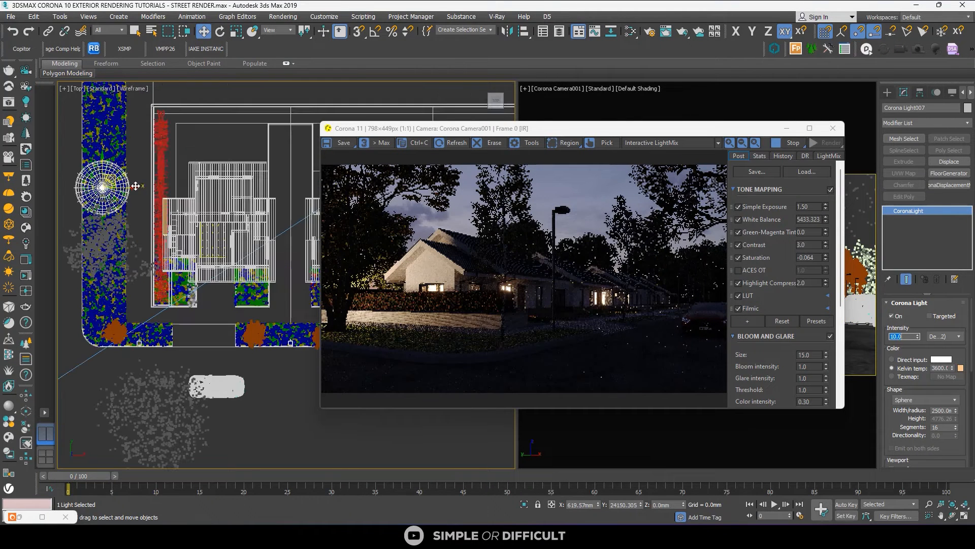
{"action": "left_click_drag", "start_coordinate": [112, 178], "coordinate": [112, 227]}
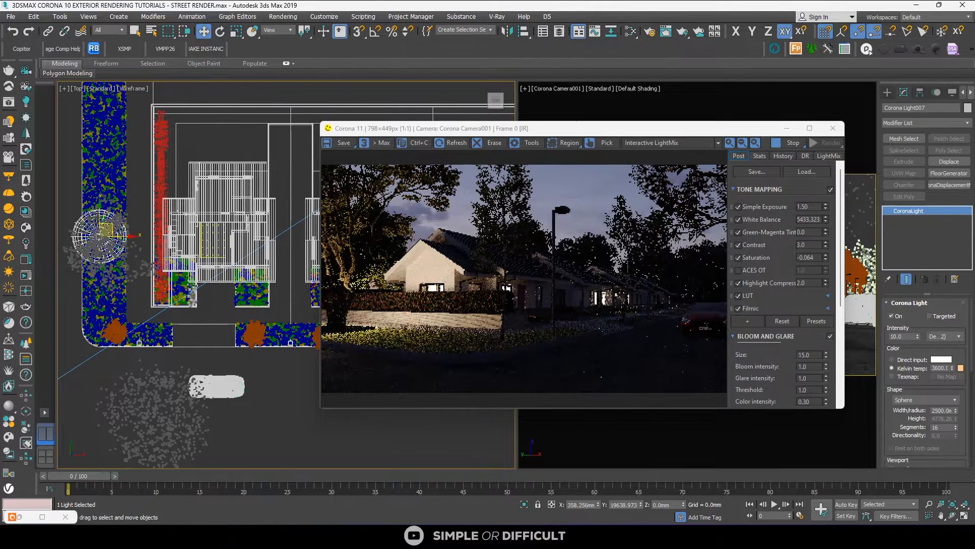
{"action": "left_click", "coordinate": [905, 336]}
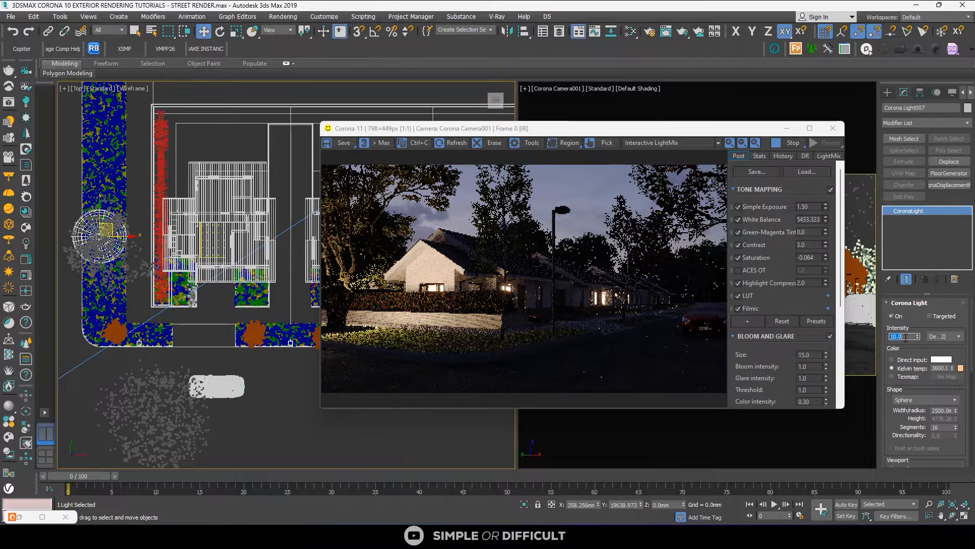
{"action": "key", "text": "Return"}
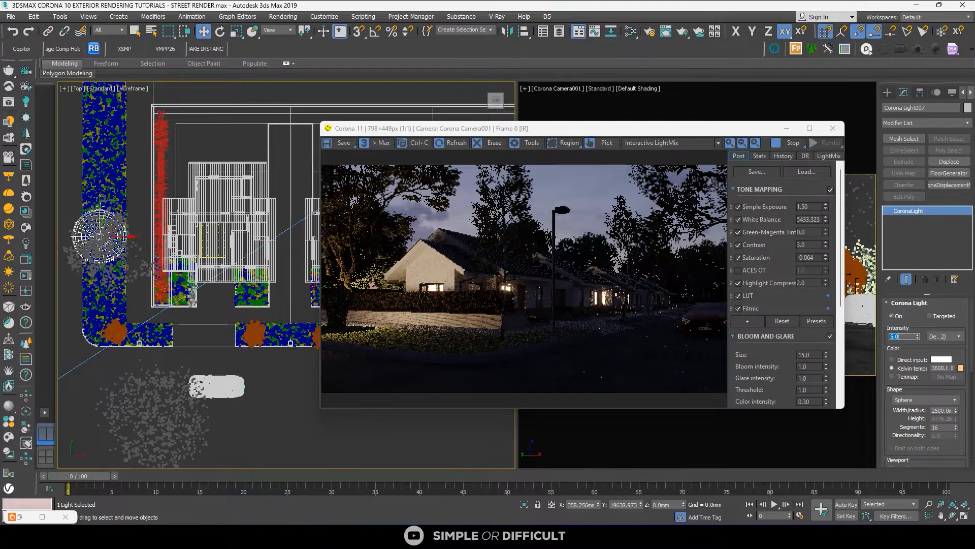
Delete the intensity-5 sphere light from the planting strip beside the corner house
{"action": "scroll", "coordinate": [206, 244], "scroll_direction": "down", "scroll_amount": 2}
{"action": "scroll", "coordinate": [346, 252], "scroll_direction": "up", "scroll_amount": 2}
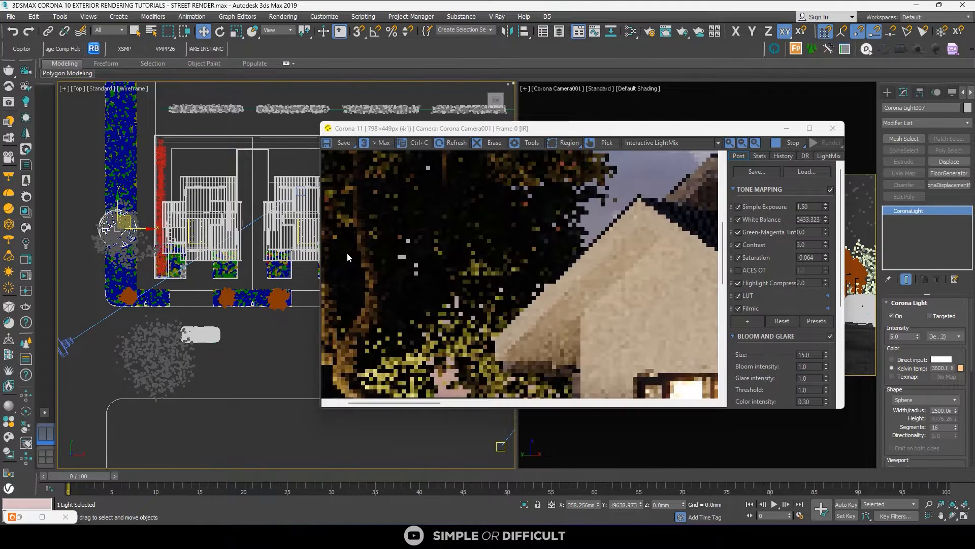
{"action": "scroll", "coordinate": [461, 237], "scroll_direction": "down", "scroll_amount": 2}
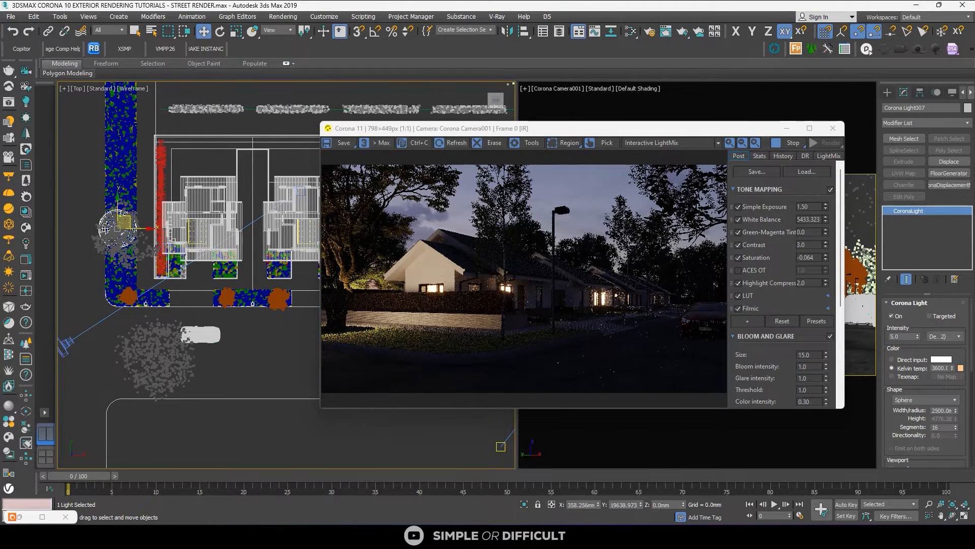
{"action": "scroll", "coordinate": [112, 234], "scroll_direction": "down", "scroll_amount": 2}
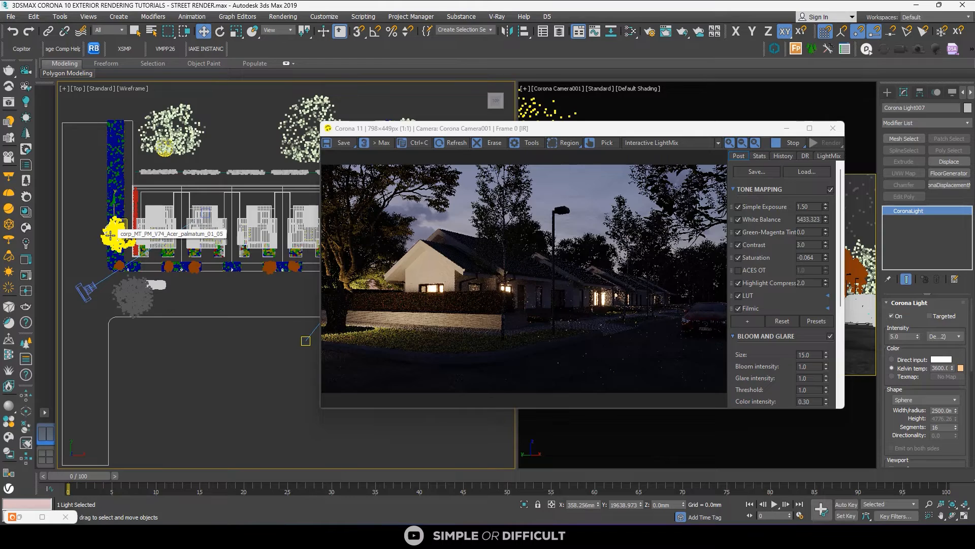
{"action": "key", "text": "Delete"}
Clone the sphere light behind the corner house as a copy onto the next tree behind the row, at about X 51110, Y 40284 mm
{"action": "scroll", "coordinate": [177, 144], "scroll_direction": "up", "scroll_amount": 2}
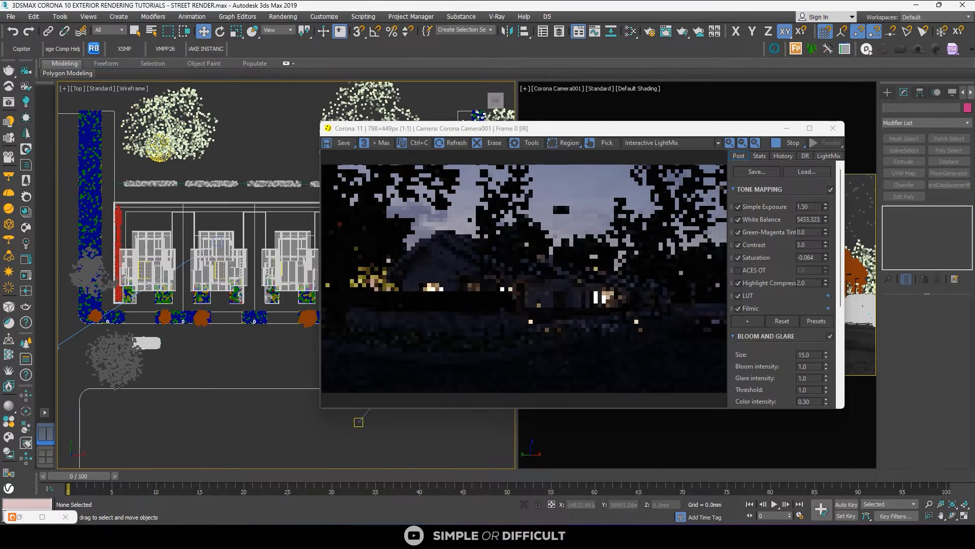
{"action": "left_click", "coordinate": [160, 151]}
{"action": "scroll", "coordinate": [147, 153], "scroll_direction": "up", "scroll_amount": 3}
{"action": "scroll", "coordinate": [144, 170], "scroll_direction": "down", "scroll_amount": 5}
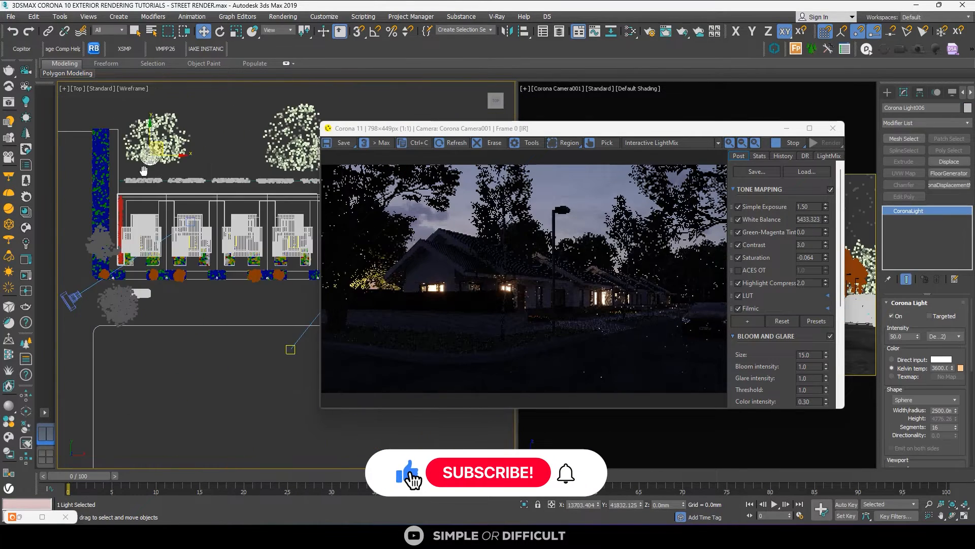
{"action": "scroll", "coordinate": [143, 170], "scroll_direction": "down", "scroll_amount": 2}
{"action": "left_click_drag", "start_coordinate": [124, 158], "coordinate": [219, 162]}
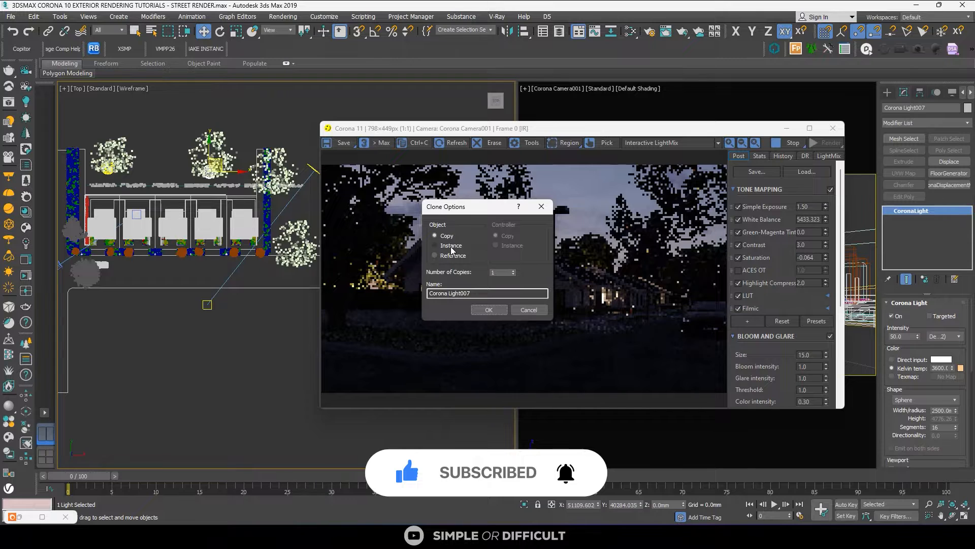
{"action": "left_click", "coordinate": [480, 309]}
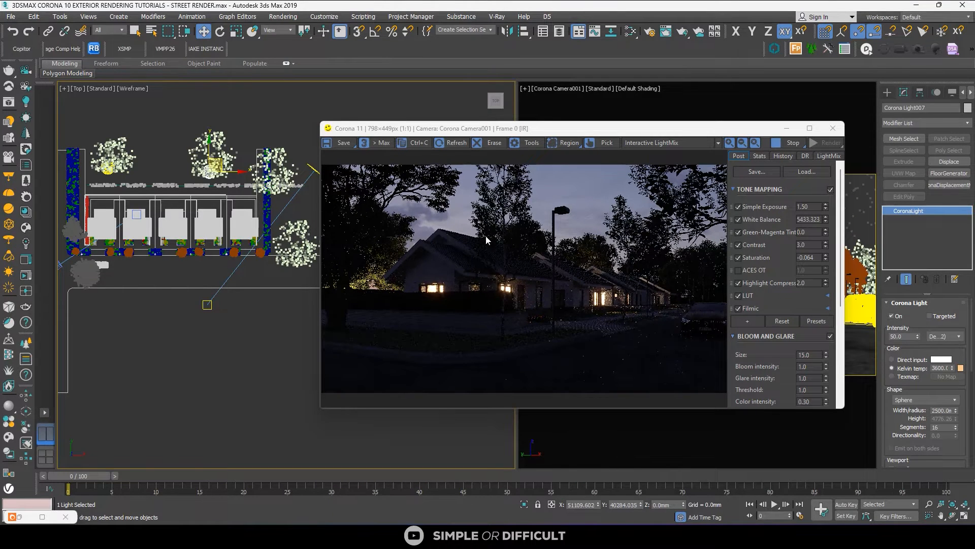
Clone that sphere light as a copy onto the tree at the far end of the house row, at about X 73823, Y 32295 mm
{"action": "scroll", "coordinate": [204, 167], "scroll_direction": "up", "scroll_amount": 3}
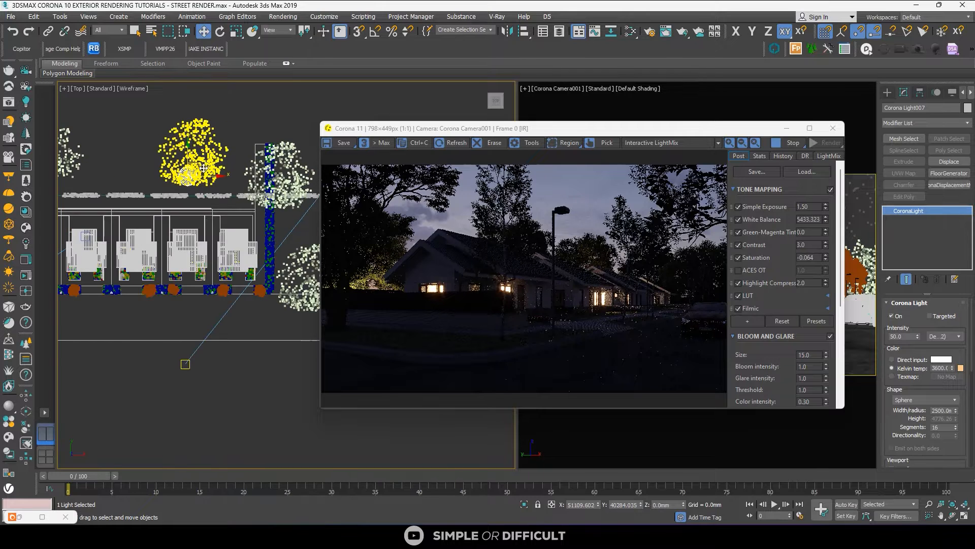
{"action": "left_click_drag", "start_coordinate": [204, 167], "coordinate": [289, 199]}
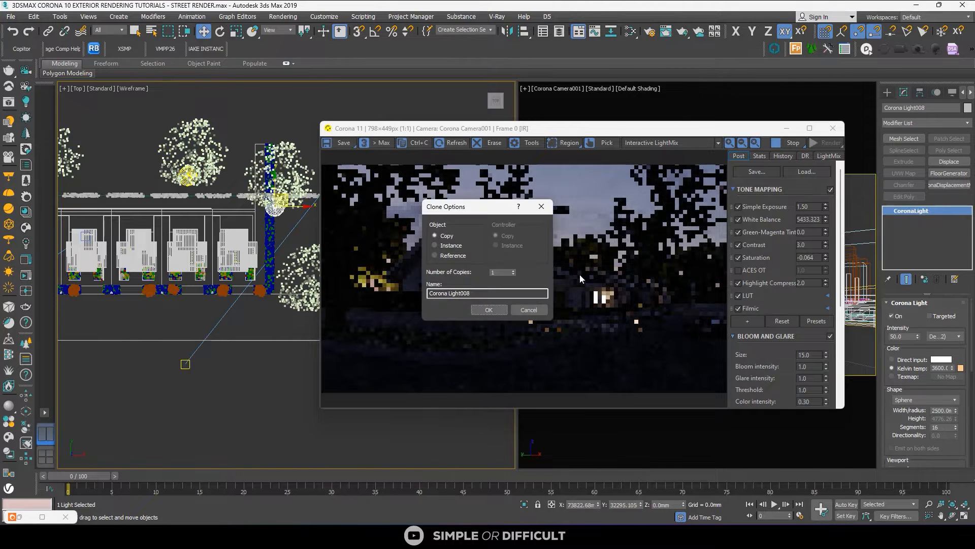
{"action": "left_click", "coordinate": [488, 310]}
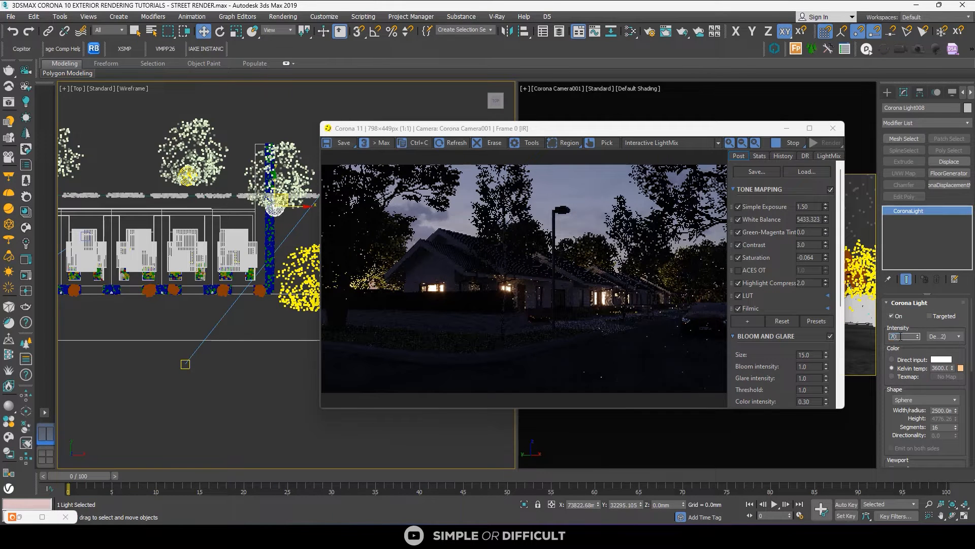
Set the intensity of the sphere light at the far end of the row to 70 and inspect the render
{"action": "double_click", "coordinate": [902, 337]}
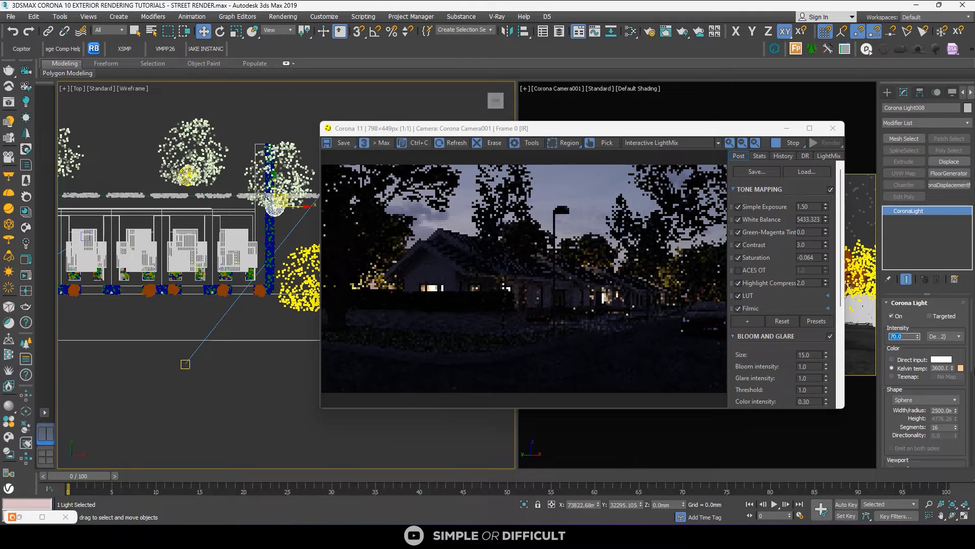
{"action": "scroll", "coordinate": [677, 287], "scroll_direction": "up", "scroll_amount": 1}
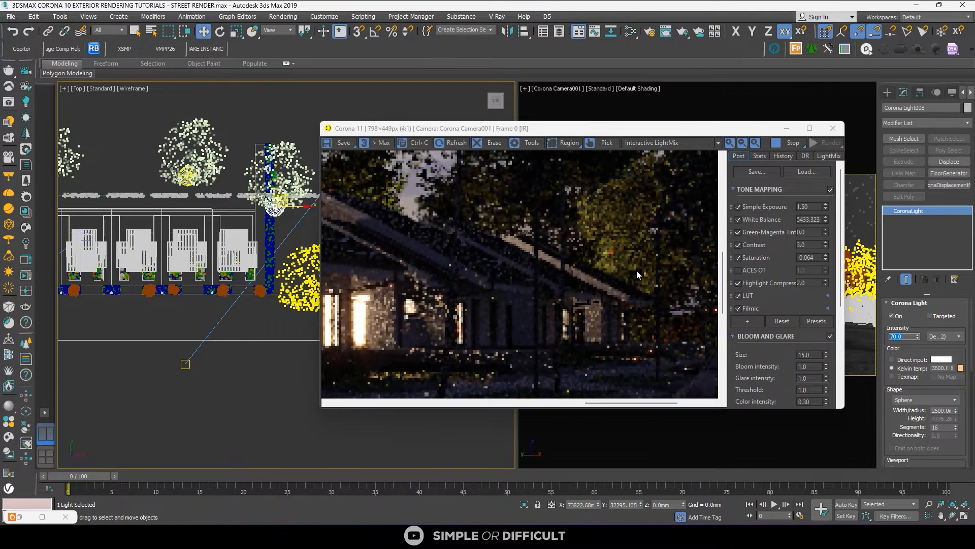
{"action": "scroll", "coordinate": [637, 274], "scroll_direction": "down", "scroll_amount": 1}
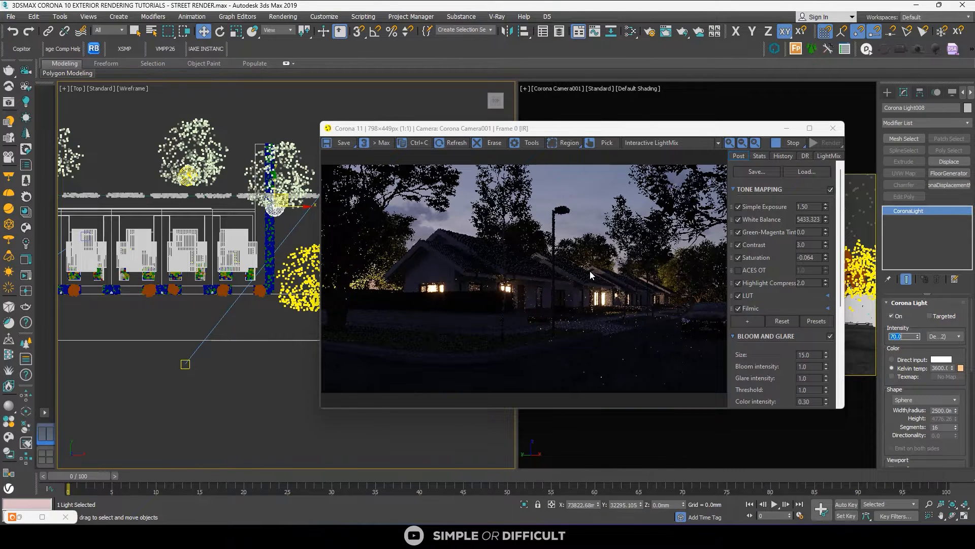
Clone the intensity-70 sphere light as a copy between the trees beyond the last house, at about X 90923, Y 19685 mm
{"action": "scroll", "coordinate": [269, 197], "scroll_direction": "down", "scroll_amount": 2}
{"action": "middle_click_drag", "start_coordinate": [269, 197], "coordinate": [235, 180]}
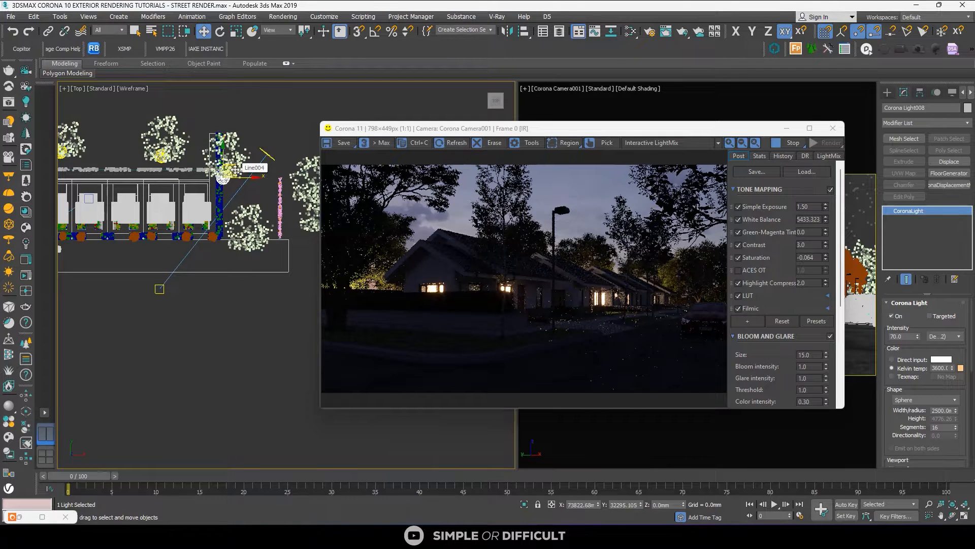
{"action": "mouse_move", "coordinate": [235, 169]}
{"action": "left_mouse_down", "text": "shift"}
{"action": "mouse_move", "coordinate": [266, 209]}
{"action": "mouse_move", "coordinate": [281, 203]}
{"action": "left_mouse_up", "text": "shift"}
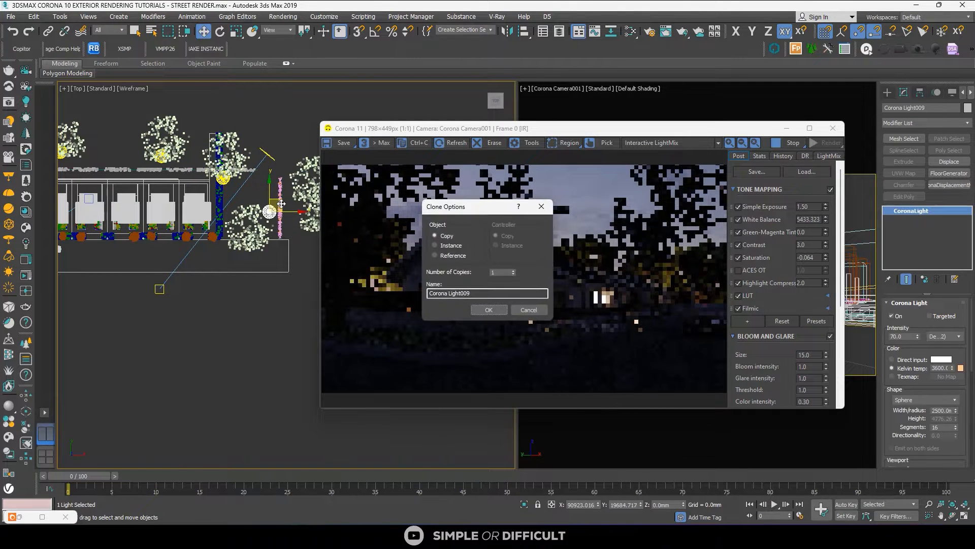
{"action": "left_click", "coordinate": [486, 308]}
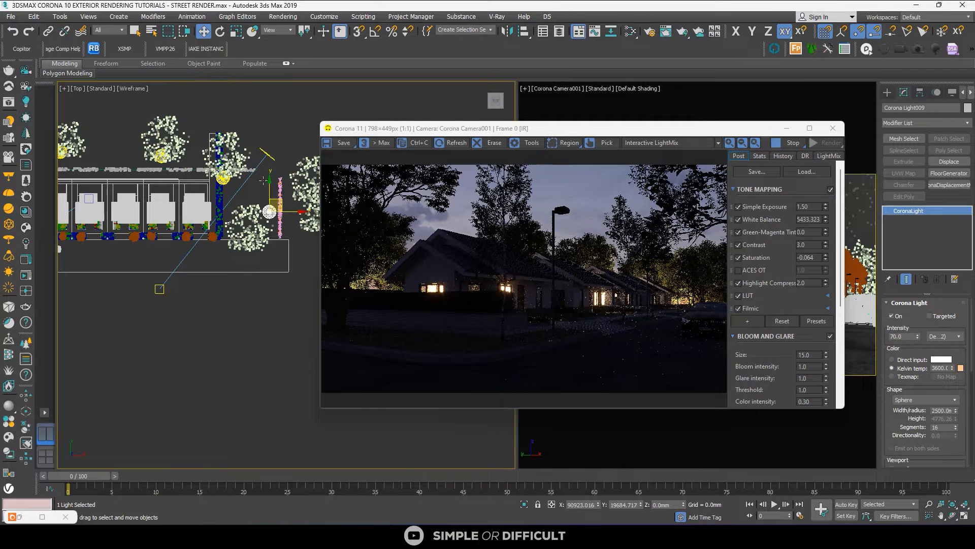
Clone the sphere light beyond the last house as another copy near the street edge, at about X 94534, Y 10090 mm
{"action": "scroll", "coordinate": [129, 178], "scroll_direction": "down", "scroll_amount": 3}
{"action": "scroll", "coordinate": [213, 179], "scroll_direction": "up", "scroll_amount": 3}
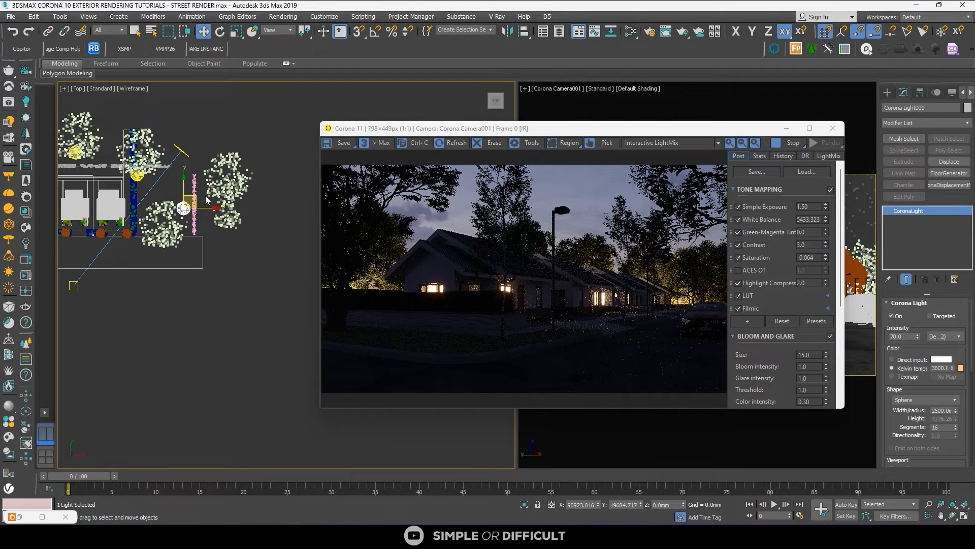
{"action": "left_click_drag", "start_coordinate": [197, 196], "coordinate": [207, 223], "text": "shift"}
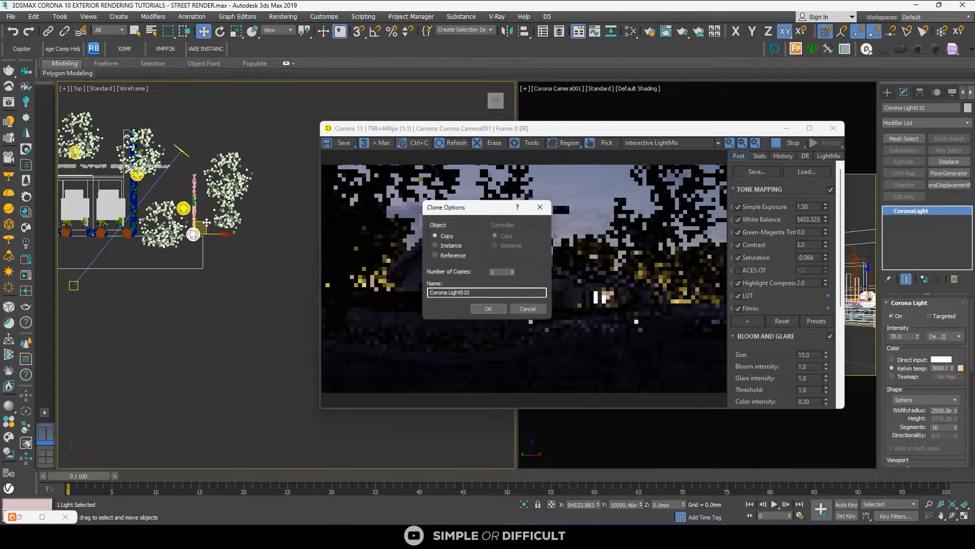
{"action": "left_click", "coordinate": [488, 310]}
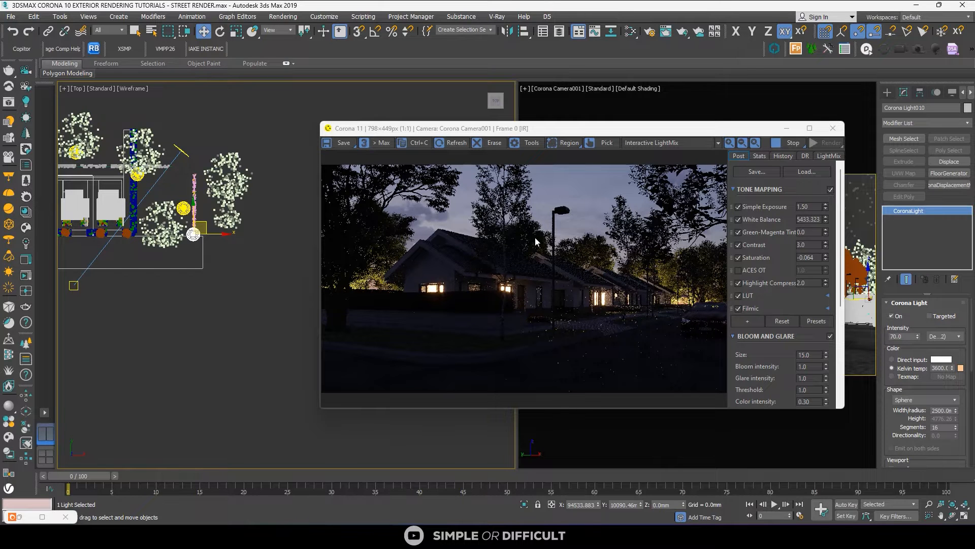
Clone the corner house's rectangular interior light as a copy along X to about 14425 mm, inside the same house
{"action": "scroll", "coordinate": [219, 218], "scroll_direction": "up", "scroll_amount": 10}
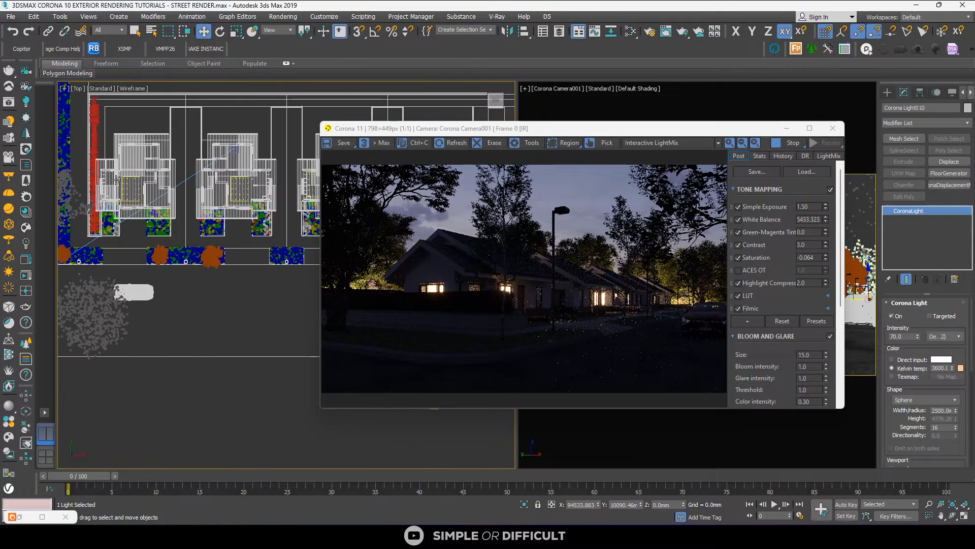
{"action": "scroll", "coordinate": [147, 203], "scroll_direction": "up", "scroll_amount": 3}
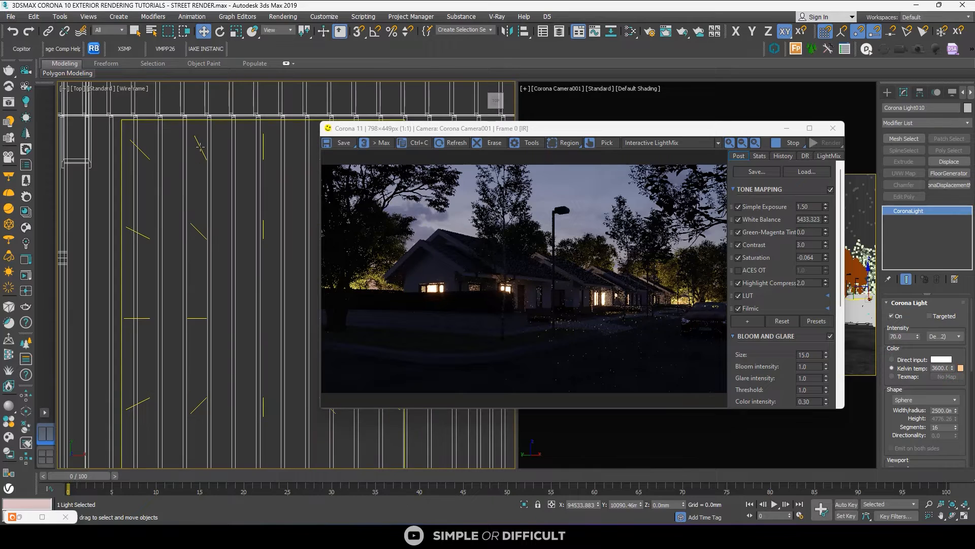
{"action": "left_click", "coordinate": [200, 147]}
{"action": "scroll", "coordinate": [203, 157], "scroll_direction": "down", "scroll_amount": 8}
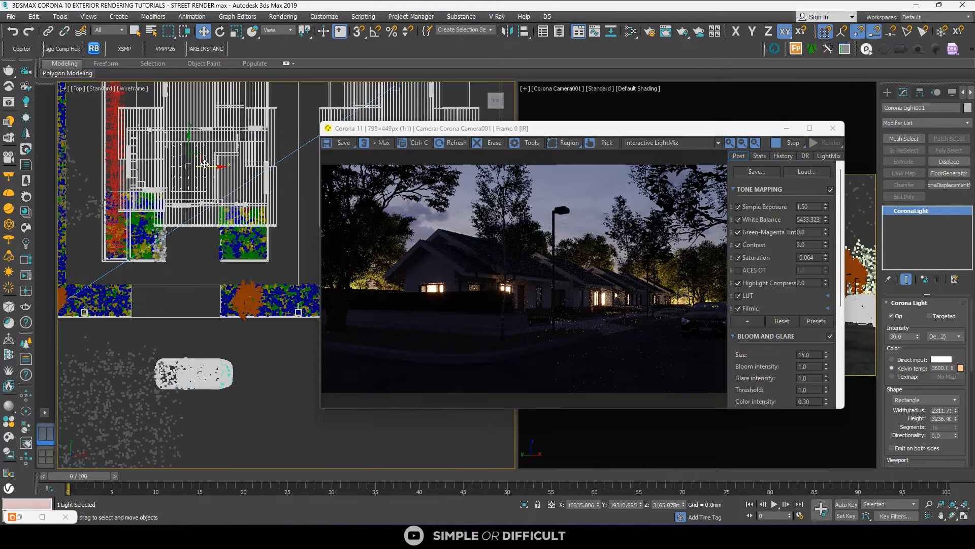
{"action": "left_click_drag", "start_coordinate": [209, 167], "coordinate": [264, 173], "text": "shift"}
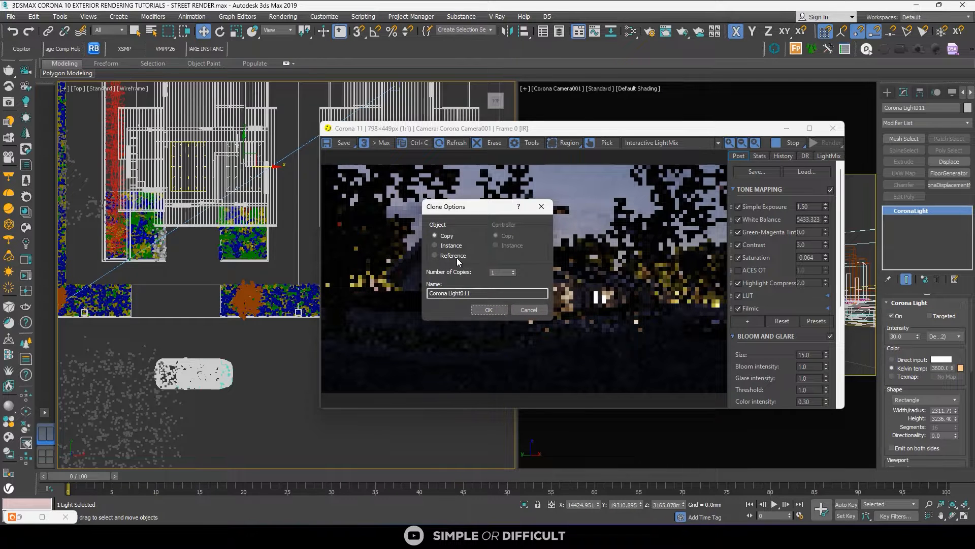
{"action": "left_click", "coordinate": [490, 312]}
{"action": "scroll", "coordinate": [538, 291], "scroll_direction": "up", "scroll_amount": 2}
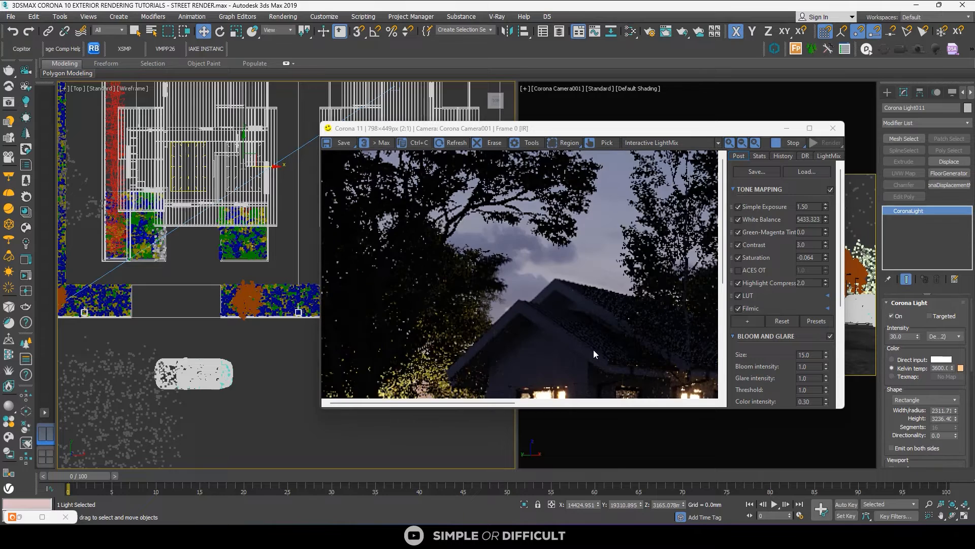
{"action": "scroll", "coordinate": [593, 349], "scroll_direction": "down", "scroll_amount": 1}
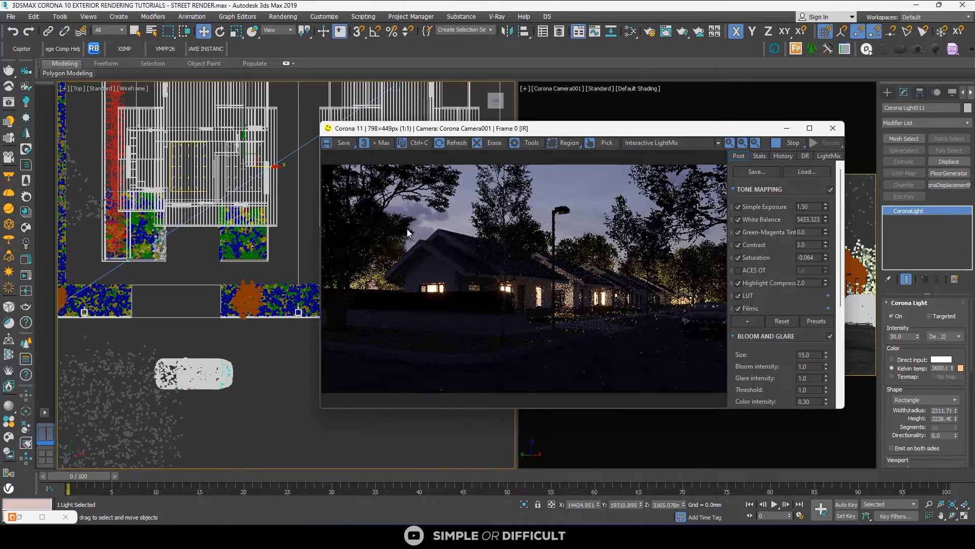
Set the copied rectangular light's intensity to 10
{"action": "double_click", "coordinate": [903, 337]}
{"action": "type", "text": "10"}
{"action": "key", "text": "Return"}
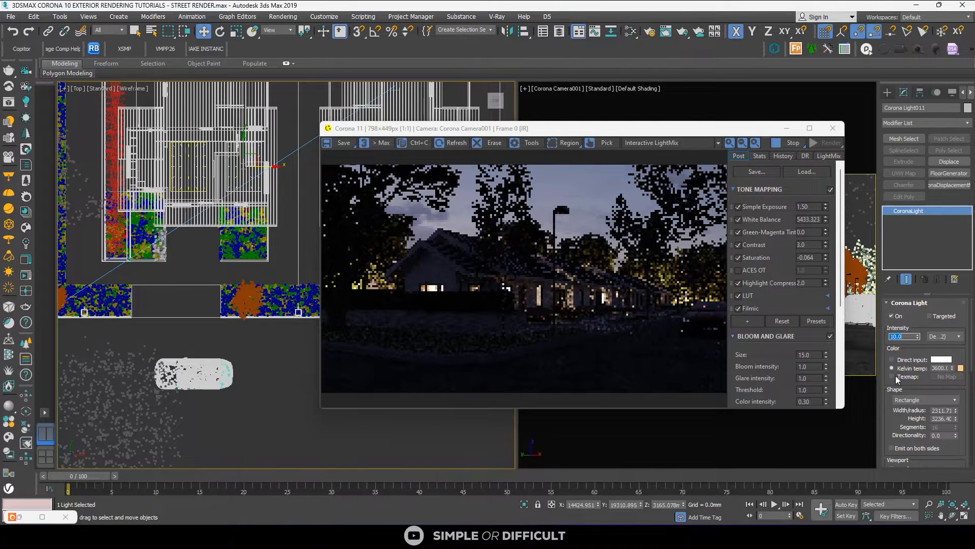
Resize the copied rectangular light to about 2057 by 2335 mm and move it within the room to about X 14164, Y 18326 mm
{"action": "left_click_drag", "start_coordinate": [957, 413], "coordinate": [952, 432]}
{"action": "scroll", "coordinate": [257, 162], "scroll_direction": "up", "scroll_amount": 3}
{"action": "left_click_drag", "start_coordinate": [250, 173], "coordinate": [246, 195]}
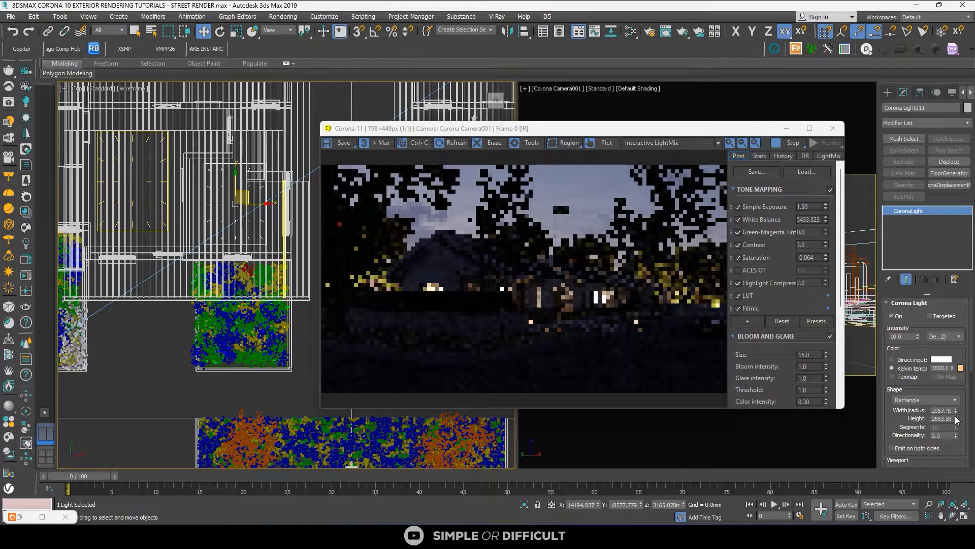
{"action": "left_click_drag", "start_coordinate": [956, 420], "coordinate": [956, 429]}
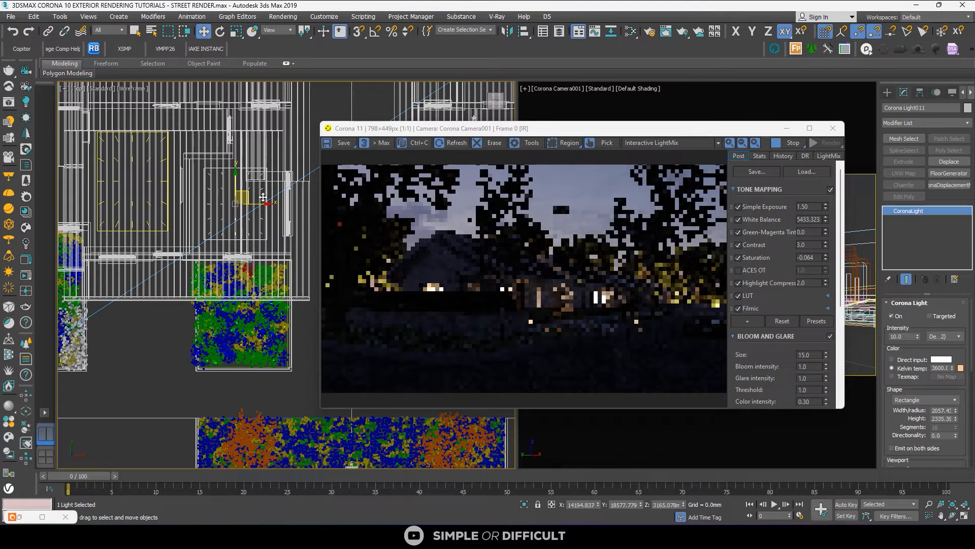
{"action": "left_click_drag", "start_coordinate": [263, 197], "coordinate": [262, 206]}
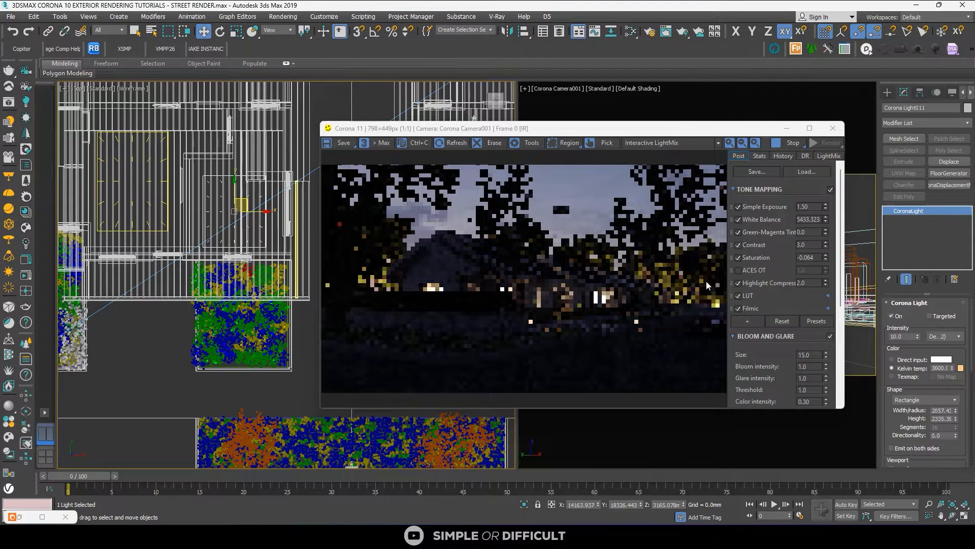
Create a rectangular Corona light about 938 by 1536 mm at the street lamp on the corner planting strip
{"action": "scroll", "coordinate": [159, 213], "scroll_direction": "down", "scroll_amount": 3}
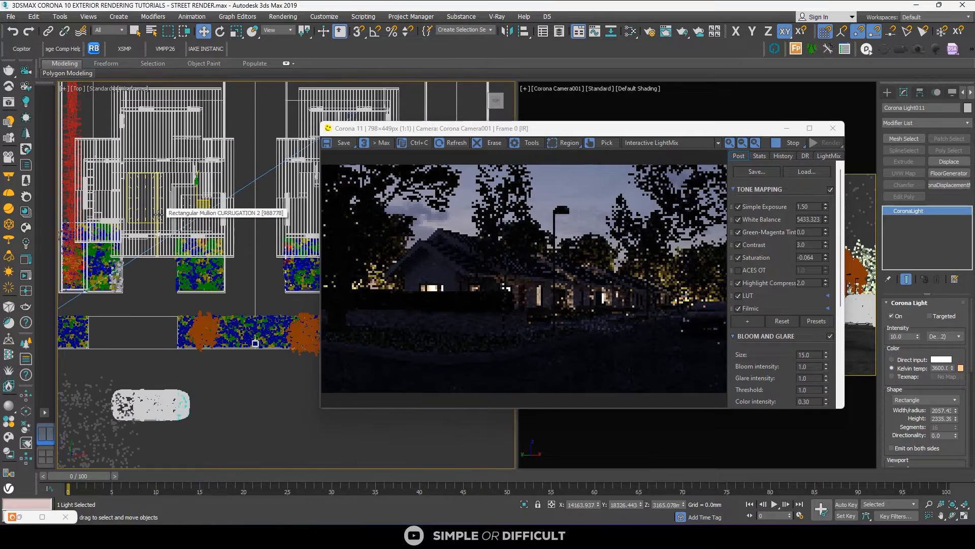
{"action": "scroll", "coordinate": [123, 278], "scroll_direction": "down", "scroll_amount": 3}
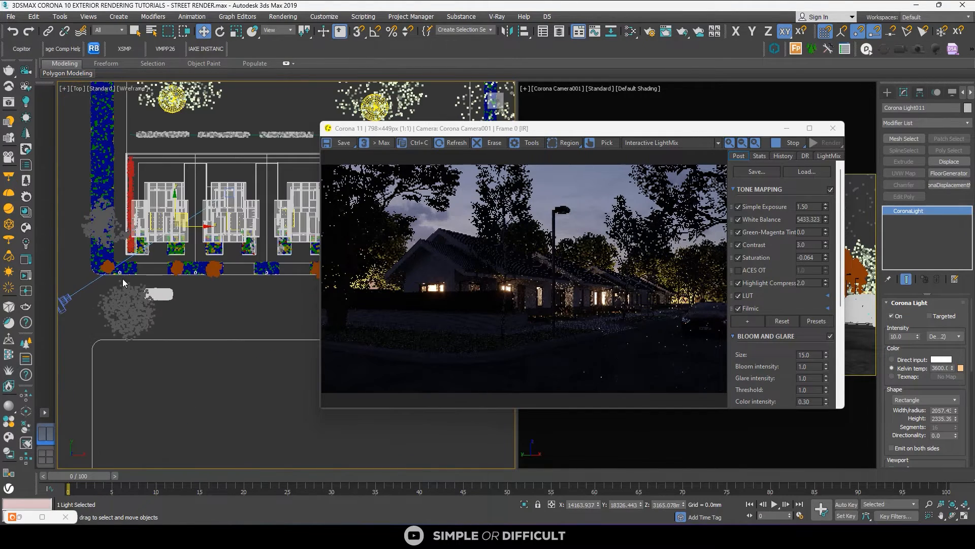
{"action": "scroll", "coordinate": [123, 279], "scroll_direction": "up", "scroll_amount": 5}
{"action": "scroll", "coordinate": [103, 257], "scroll_direction": "up", "scroll_amount": 3}
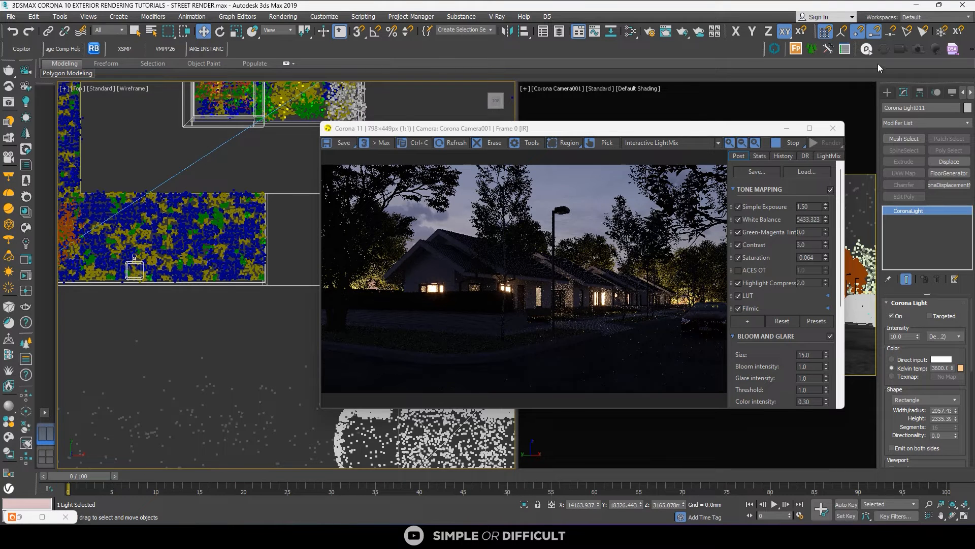
{"action": "left_click", "coordinate": [887, 92]}
{"action": "left_click", "coordinate": [907, 94]}
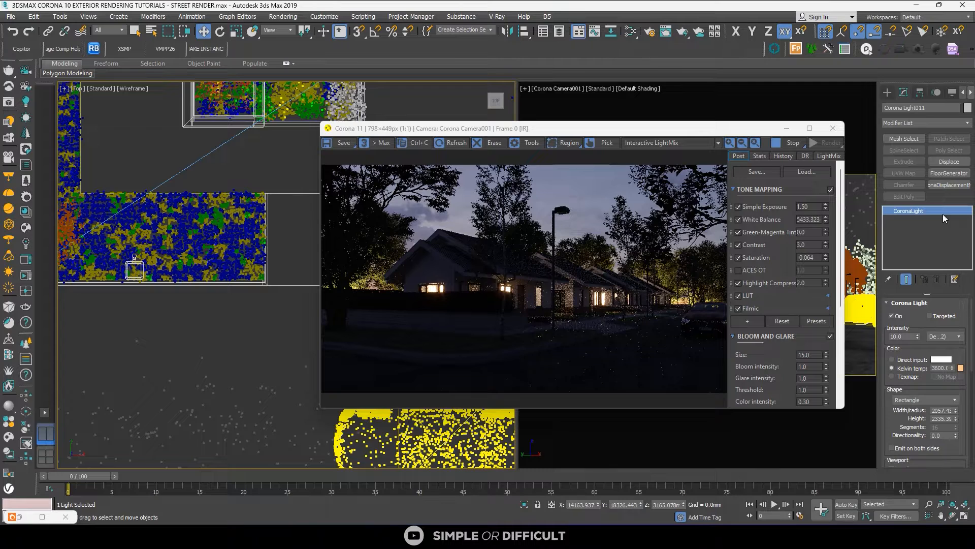
{"action": "left_click", "coordinate": [887, 92]}
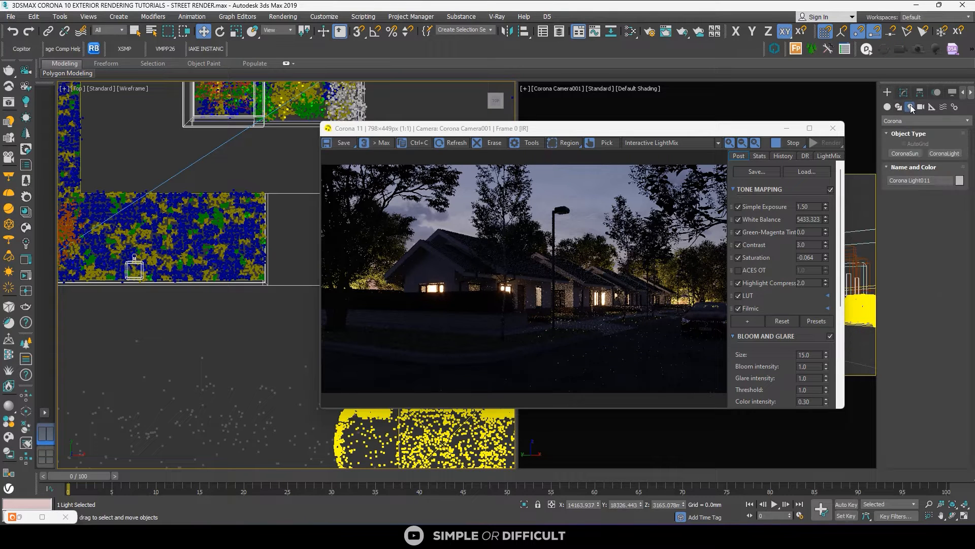
{"action": "left_click", "coordinate": [943, 152]}
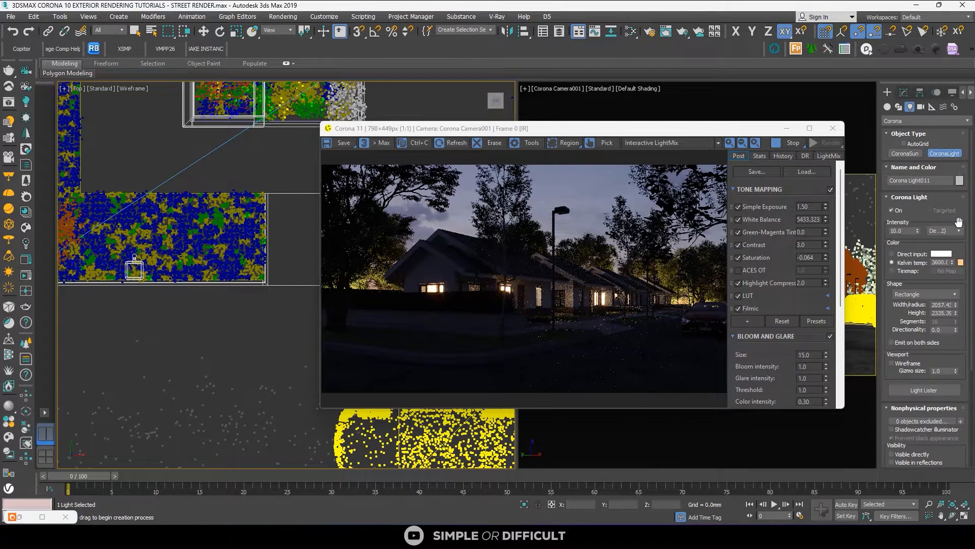
{"action": "left_click", "coordinate": [927, 297]}
{"action": "left_click", "coordinate": [928, 297]}
{"action": "middle_click_drag", "start_coordinate": [134, 269], "coordinate": [153, 264]}
{"action": "left_click_drag", "start_coordinate": [138, 274], "coordinate": [178, 325]}
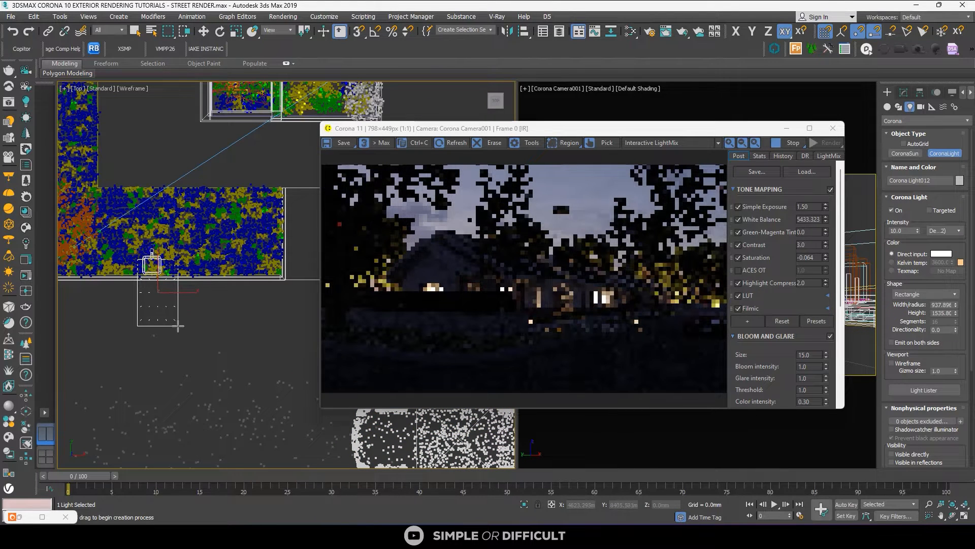
Move the new rectangular light along X to about 4012 mm and raise it to about Z 3461 mm
{"action": "left_click", "coordinate": [203, 31]}
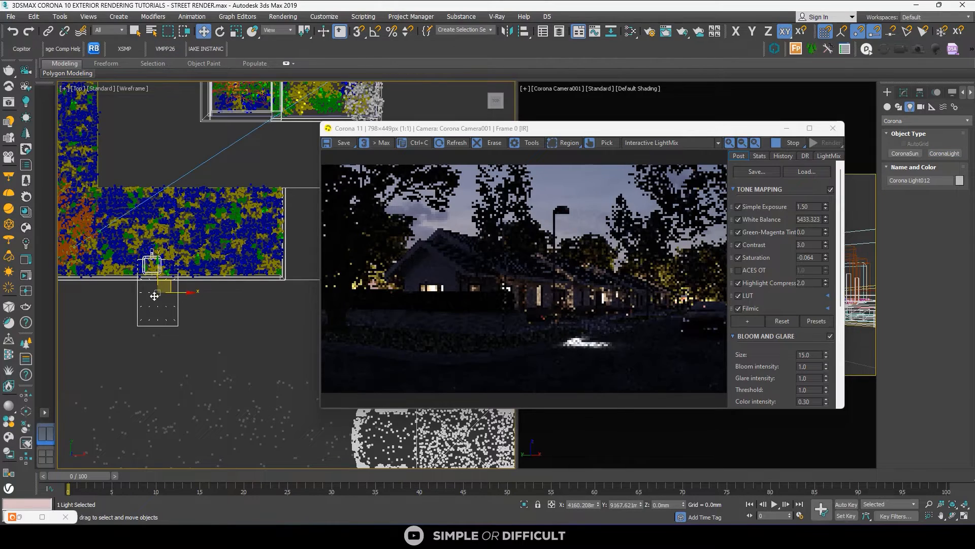
{"action": "middle_click_drag", "start_coordinate": [155, 295], "coordinate": [157, 291]}
{"action": "left_click_drag", "start_coordinate": [178, 285], "coordinate": [156, 286]}
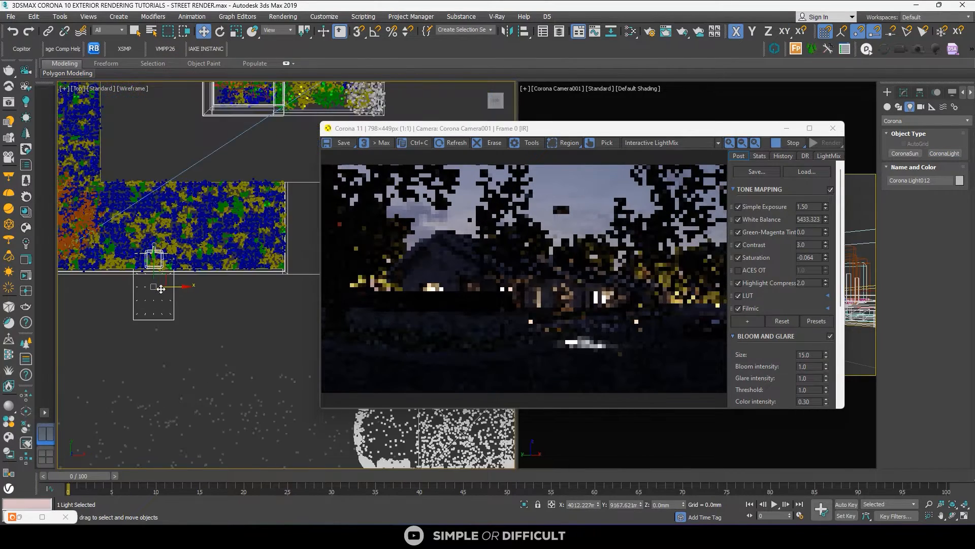
{"action": "middle_click_drag", "start_coordinate": [161, 288], "coordinate": [193, 311], "text": "alt"}
{"action": "key", "text": "F7"}
{"action": "left_click_drag", "start_coordinate": [180, 239], "coordinate": [181, 189]}
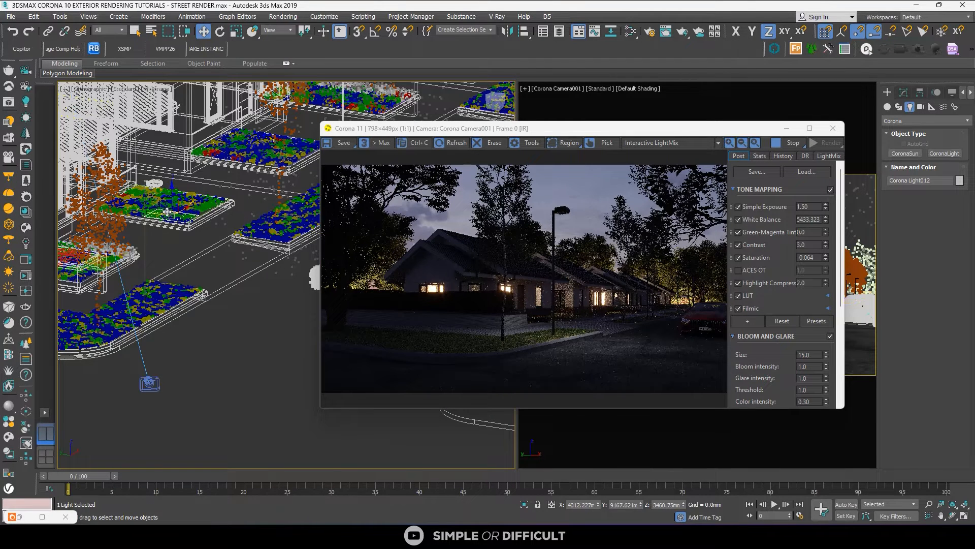
Resize the street lamp's rectangular light to about 1294 by 3348 mm and set its intensity to 15
{"action": "left_click", "coordinate": [903, 91]}
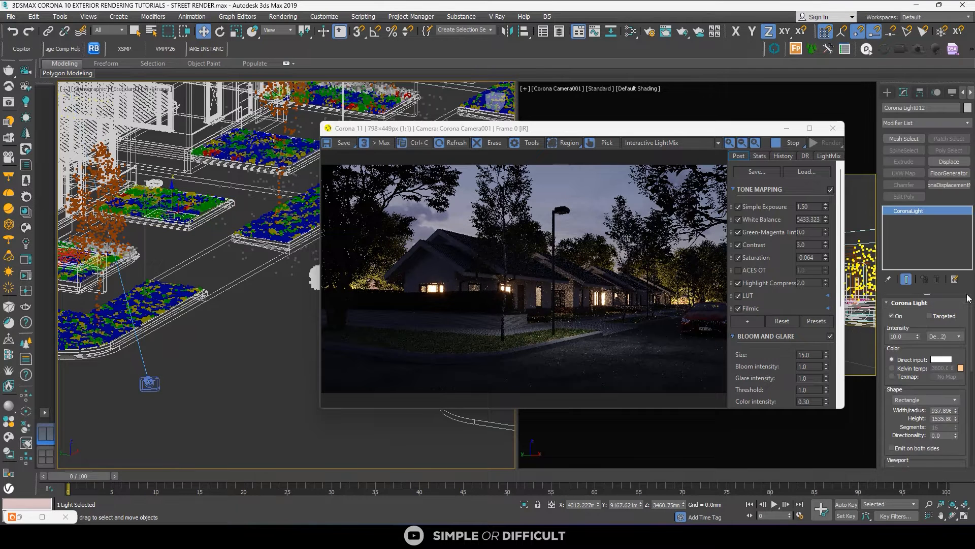
{"action": "left_click_drag", "start_coordinate": [956, 410], "coordinate": [956, 407]}
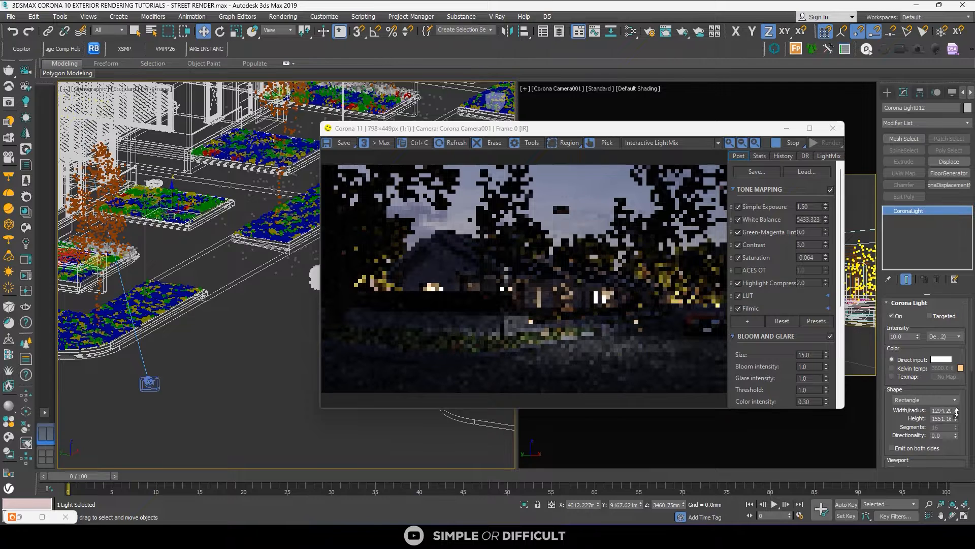
{"action": "left_click_drag", "start_coordinate": [956, 419], "coordinate": [952, 363]}
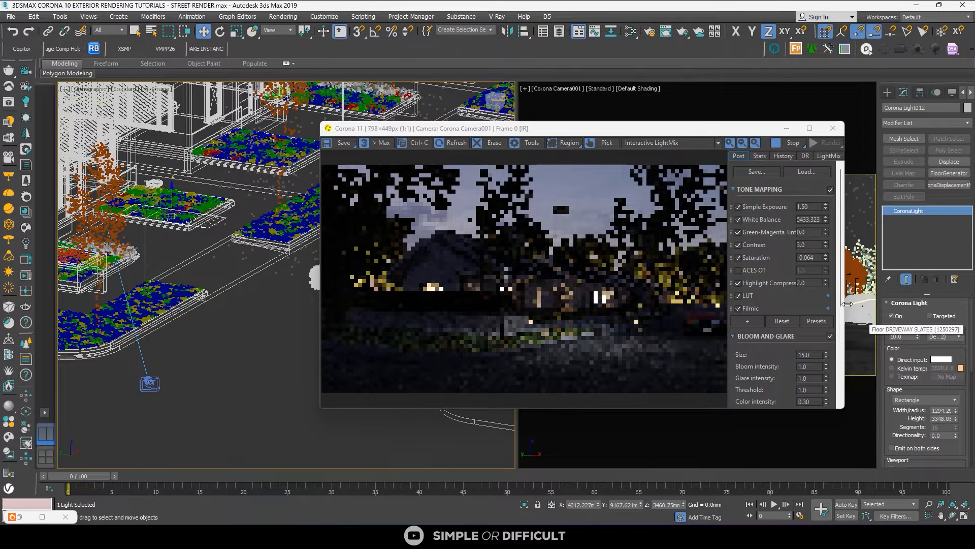
{"action": "double_click", "coordinate": [902, 337]}
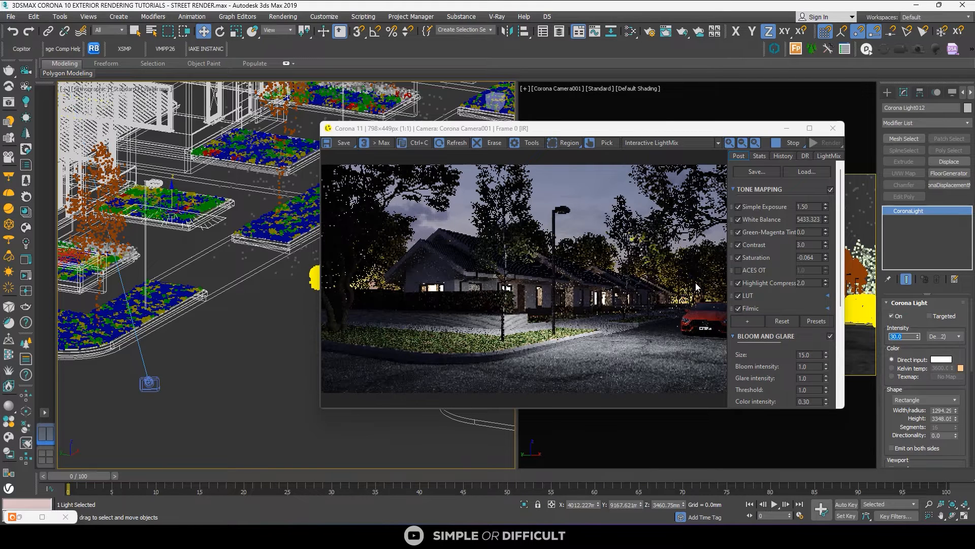
{"action": "type", "text": "15"}
{"action": "key", "text": "Return"}
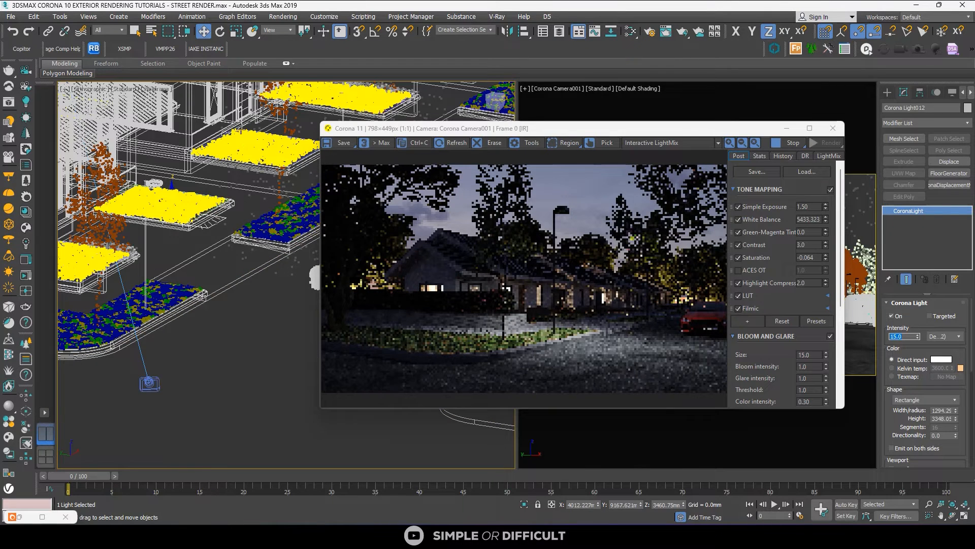
Switch the street lamp light's color to Kelvin temperature and set it to 4500
{"action": "key", "text": "t"}
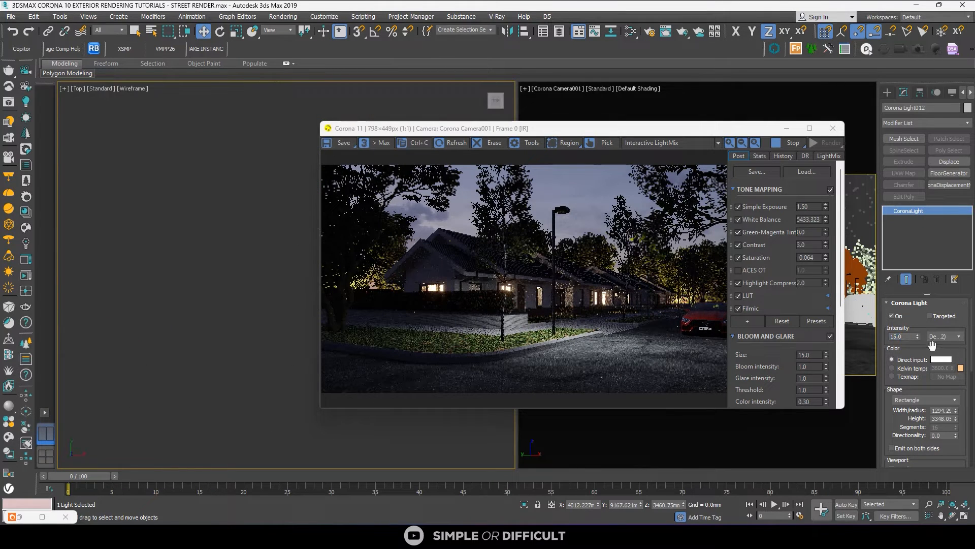
{"action": "left_click", "coordinate": [916, 370]}
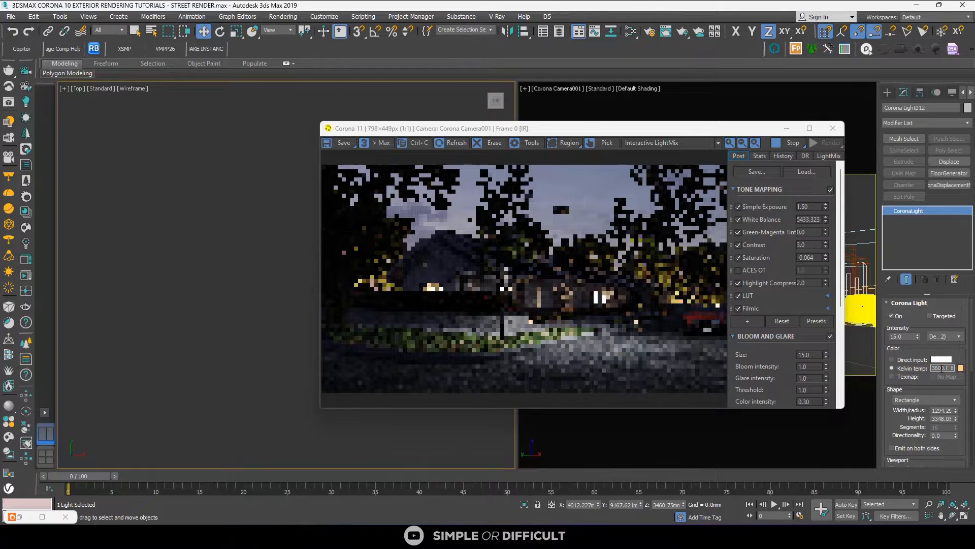
{"action": "double_click", "coordinate": [940, 368]}
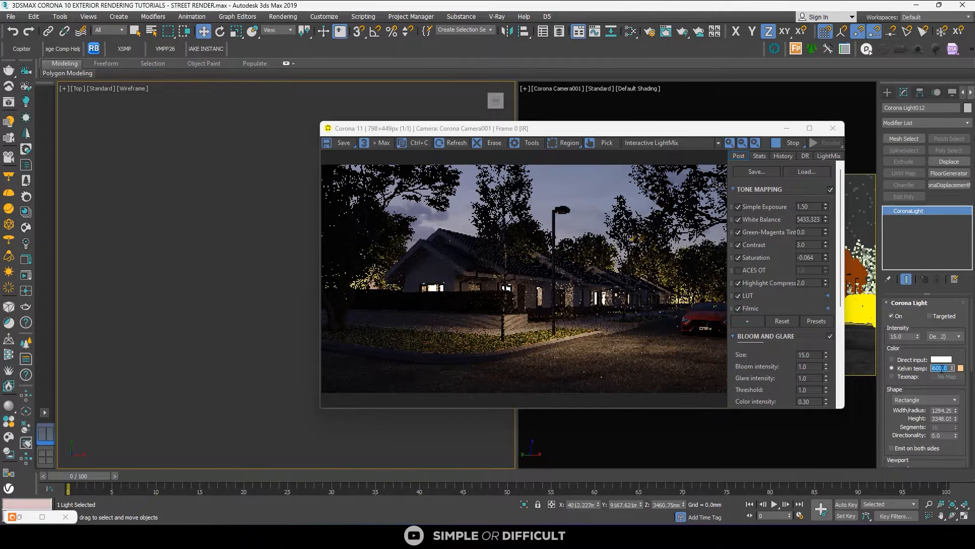
{"action": "type", "text": "4500"}
{"action": "key", "text": "Return"}
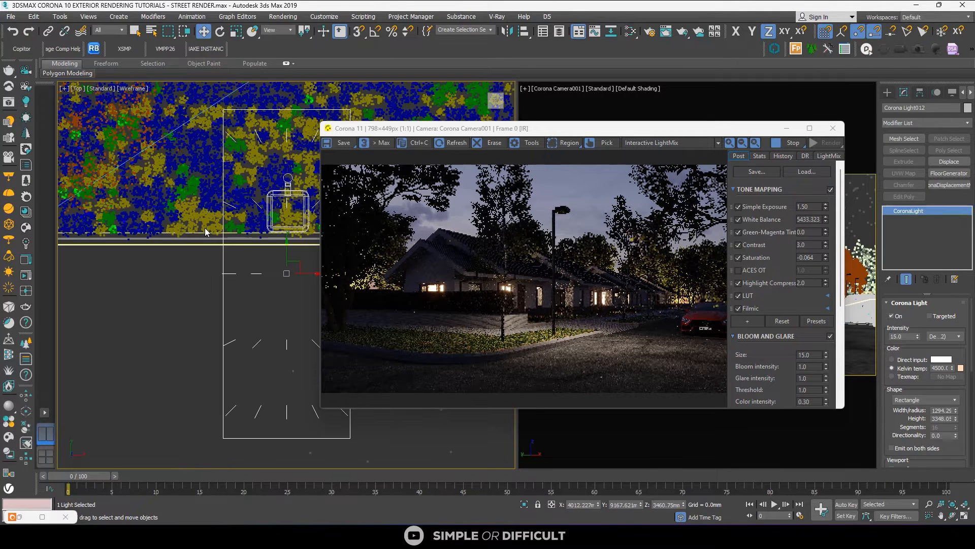
Enlarge the street lamp light to about 2433 by 4386 mm and move it toward the road to about Y 8316 mm
{"action": "scroll", "coordinate": [206, 227], "scroll_direction": "down", "scroll_amount": 5}
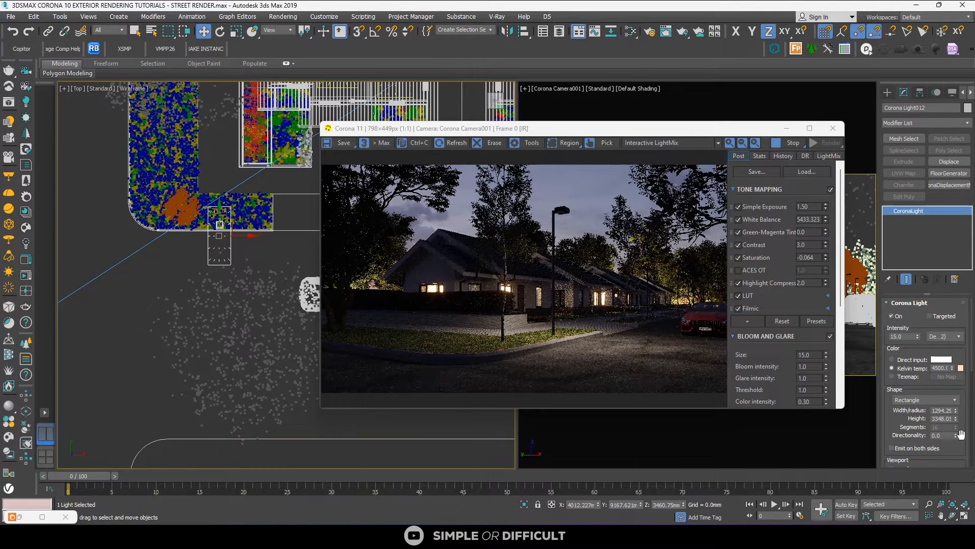
{"action": "left_click_drag", "start_coordinate": [956, 417], "coordinate": [957, 414]}
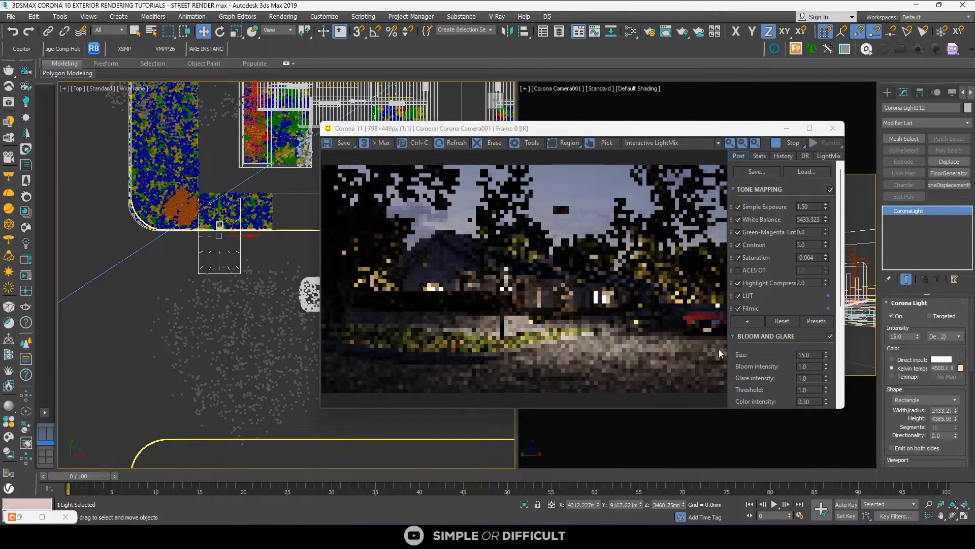
{"action": "left_click_drag", "start_coordinate": [217, 212], "coordinate": [221, 227]}
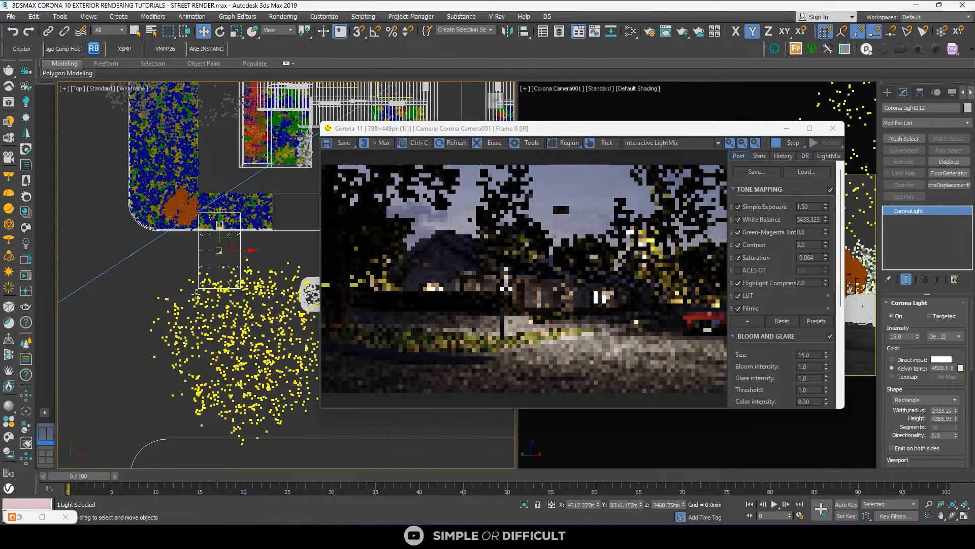
Examine the street lamp head and the trees behind the houses up close in the interactive render
{"action": "scroll", "coordinate": [196, 292], "scroll_direction": "down", "scroll_amount": 3}
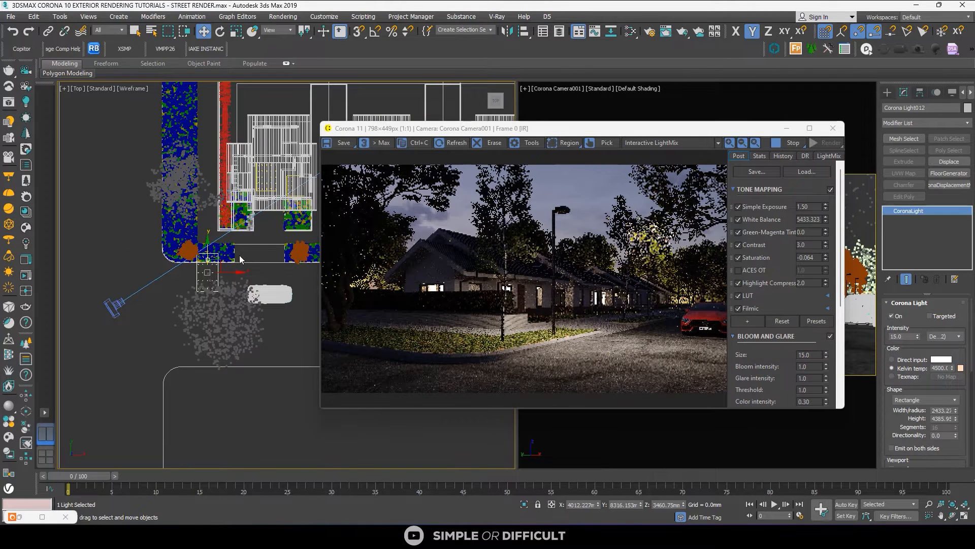
{"action": "scroll", "coordinate": [557, 208], "scroll_direction": "up", "scroll_amount": 3}
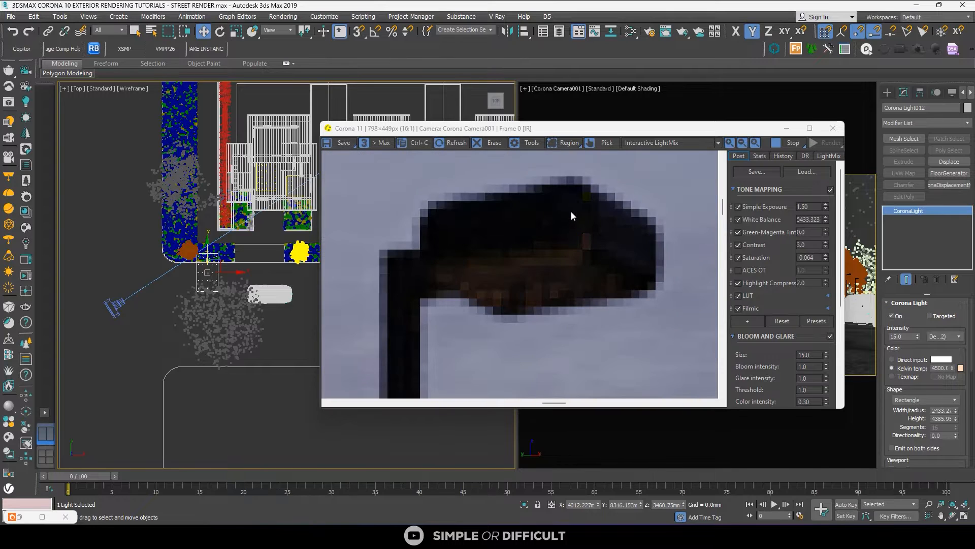
{"action": "scroll", "coordinate": [571, 211], "scroll_direction": "down", "scroll_amount": 3}
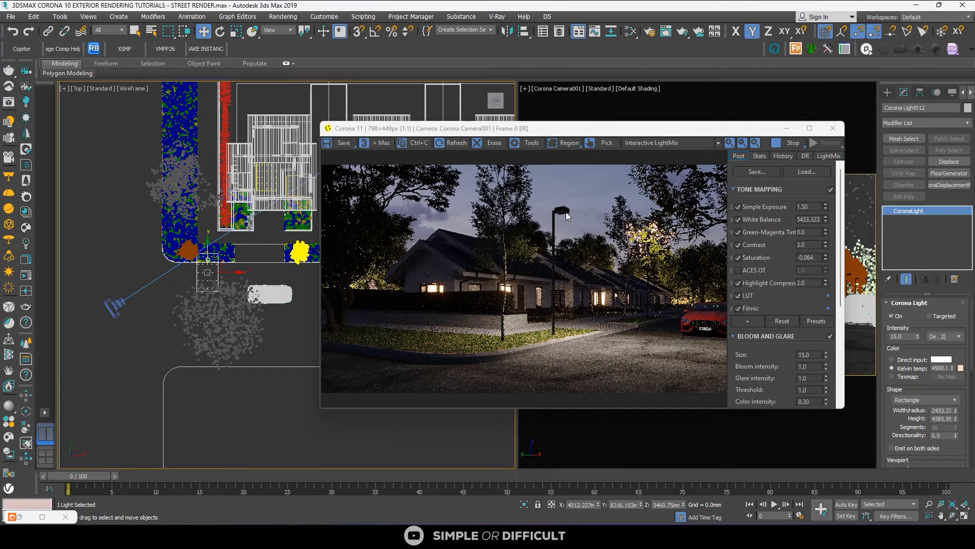
{"action": "scroll", "coordinate": [566, 212], "scroll_direction": "up", "scroll_amount": 2}
{"action": "scroll", "coordinate": [566, 212], "scroll_direction": "down", "scroll_amount": 1}
{"action": "scroll", "coordinate": [174, 241], "scroll_direction": "down", "scroll_amount": 2}
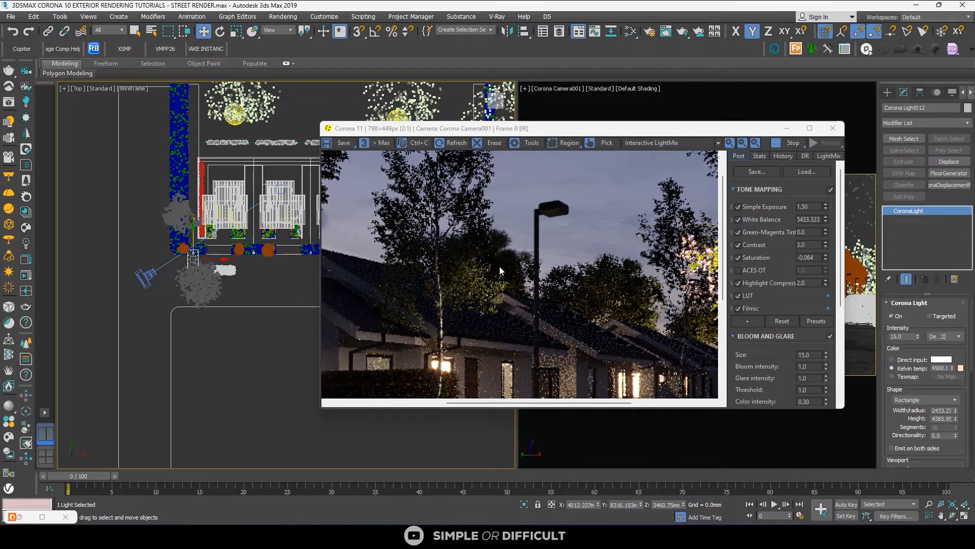
{"action": "scroll", "coordinate": [522, 275], "scroll_direction": "down", "scroll_amount": 1}
{"action": "scroll", "coordinate": [648, 251], "scroll_direction": "up", "scroll_amount": 2}
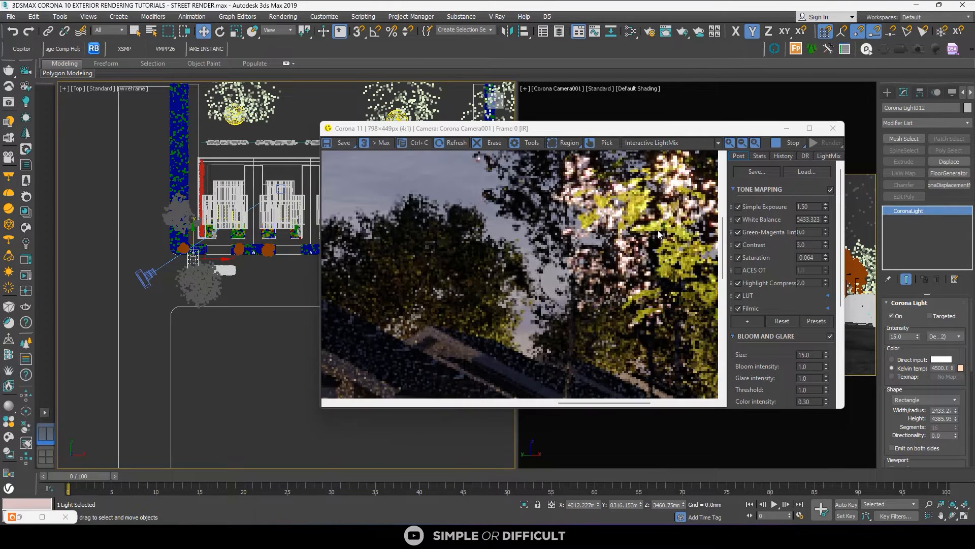
{"action": "scroll", "coordinate": [657, 231], "scroll_direction": "down", "scroll_amount": 2}
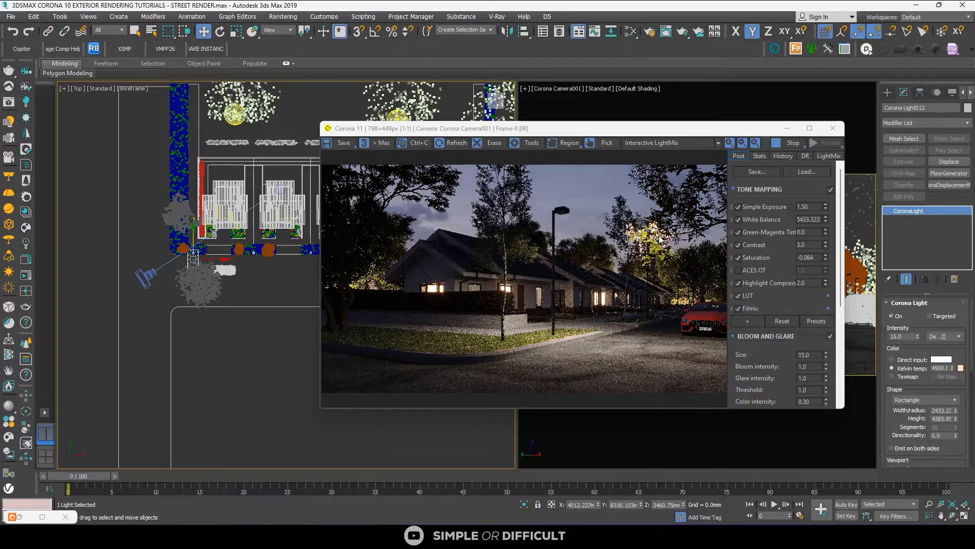
Lower the street lamp's rectangular light to about Z 2102 mm
{"action": "middle_click_drag", "start_coordinate": [218, 203], "coordinate": [285, 175], "text": "alt"}
{"action": "middle_click_drag", "start_coordinate": [228, 229], "coordinate": [237, 236], "text": "alt"}
{"action": "scroll", "coordinate": [237, 237], "scroll_direction": "up", "scroll_amount": 8}
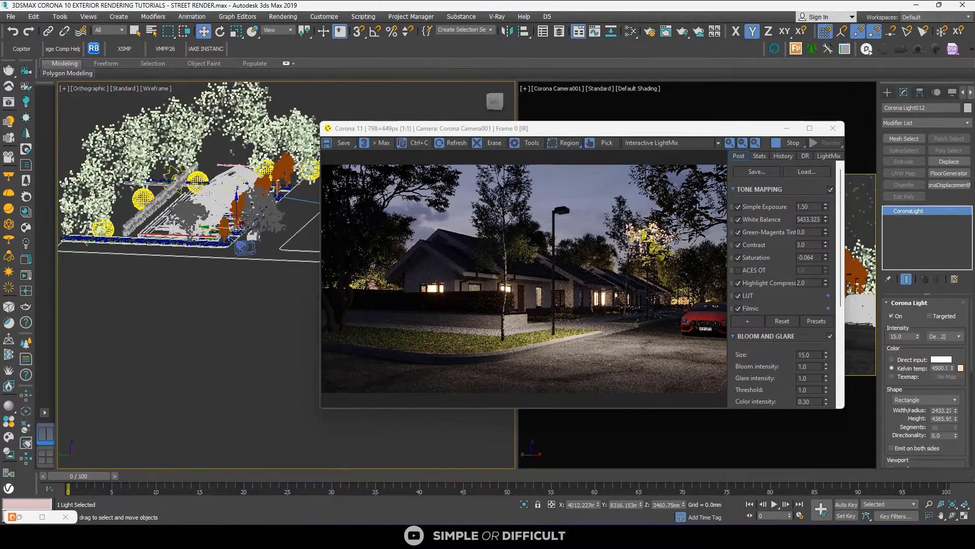
{"action": "left_click", "coordinate": [495, 101]}
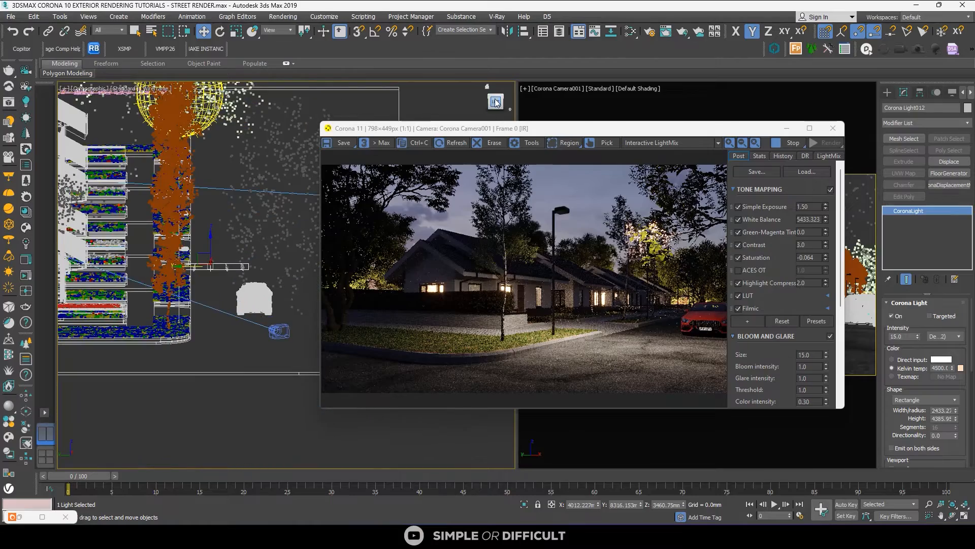
{"action": "middle_click_drag", "start_coordinate": [226, 277], "coordinate": [232, 286], "text": "alt"}
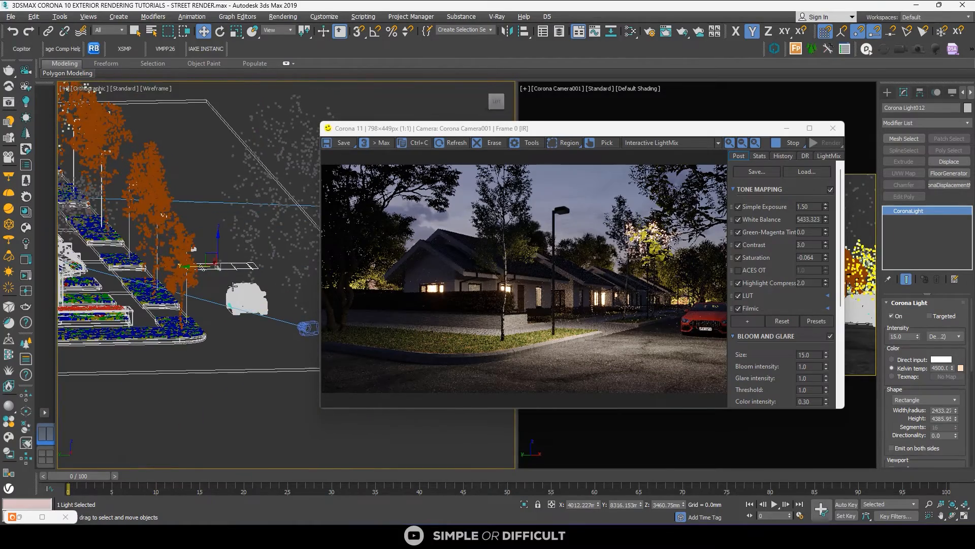
{"action": "left_click_drag", "start_coordinate": [218, 245], "coordinate": [224, 273]}
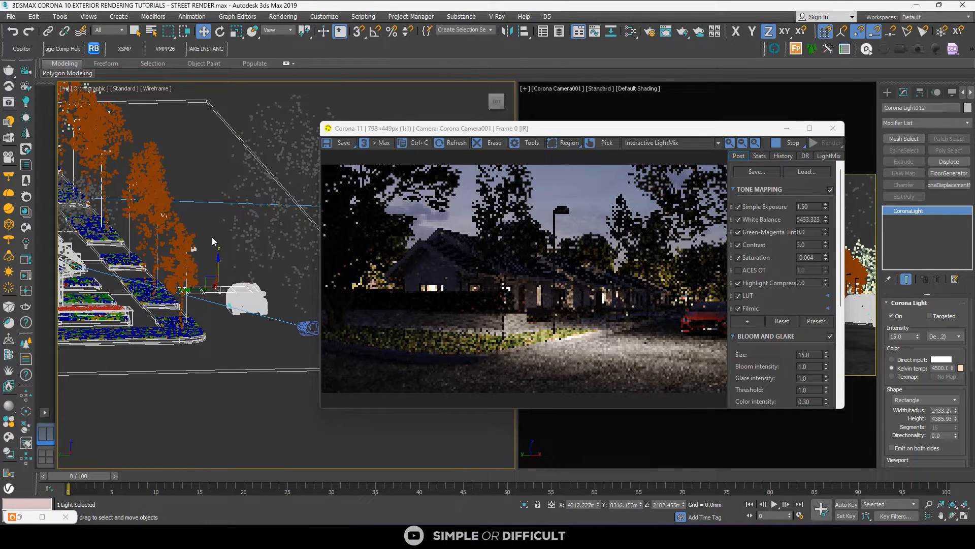
{"action": "mouse_move", "coordinate": [203, 251]}
{"action": "middle_mouse_down", "text": "alt"}
{"action": "mouse_move", "coordinate": [184, 264]}
{"action": "mouse_move", "coordinate": [193, 268]}
{"action": "middle_mouse_up", "text": "alt"}
{"action": "scroll", "coordinate": [195, 223], "scroll_direction": "up", "scroll_amount": 3}
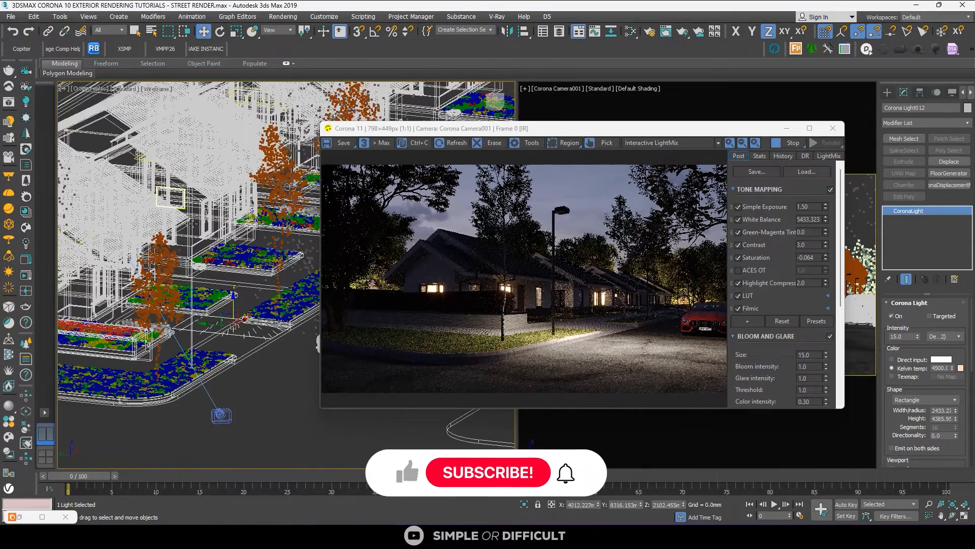
{"action": "scroll", "coordinate": [195, 223], "scroll_direction": "up", "scroll_amount": 3}
{"action": "middle_click_drag", "start_coordinate": [196, 224], "coordinate": [211, 254], "text": "alt"}
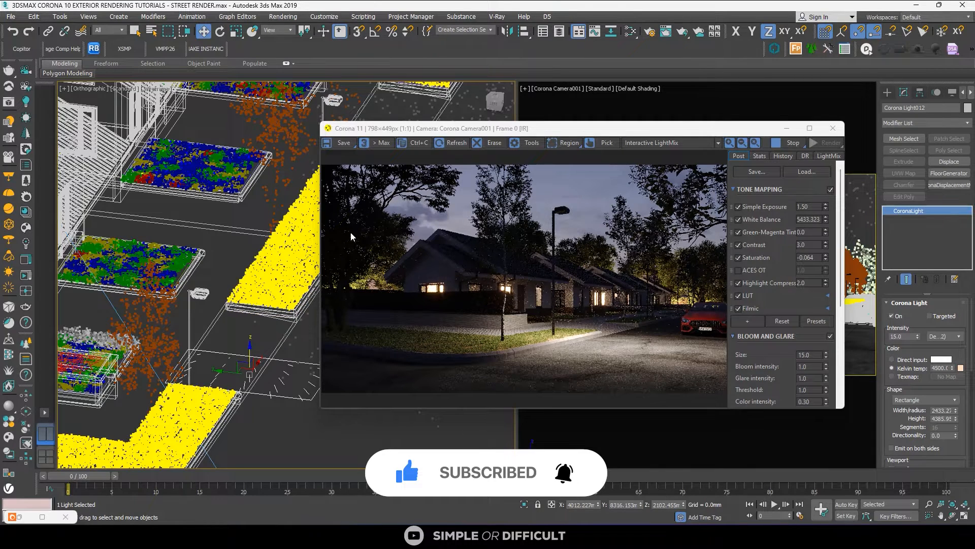
{"action": "scroll", "coordinate": [137, 280], "scroll_direction": "down", "scroll_amount": 4}
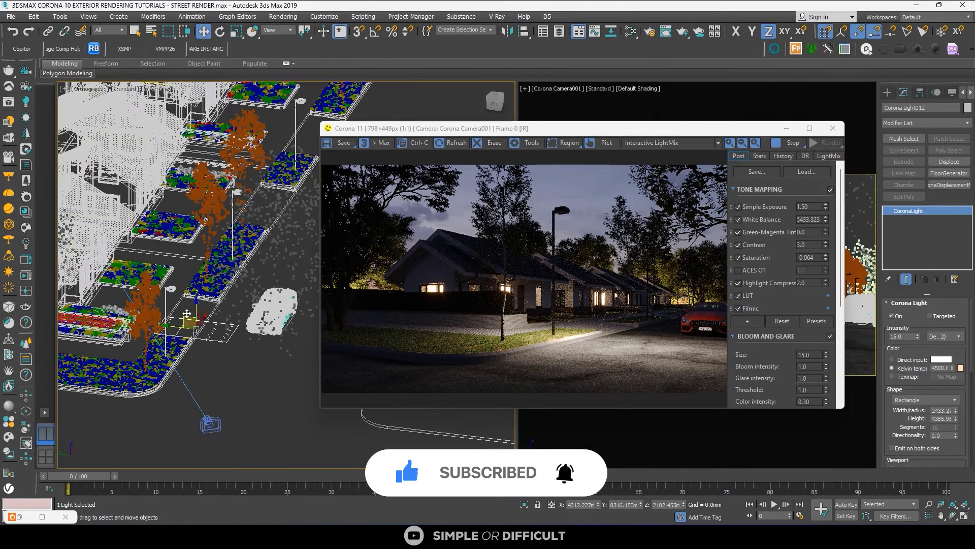
Create a spherical Corona light about 1751 mm in radius on the road beside the first lamp's rectangular light
{"action": "key", "text": "t"}
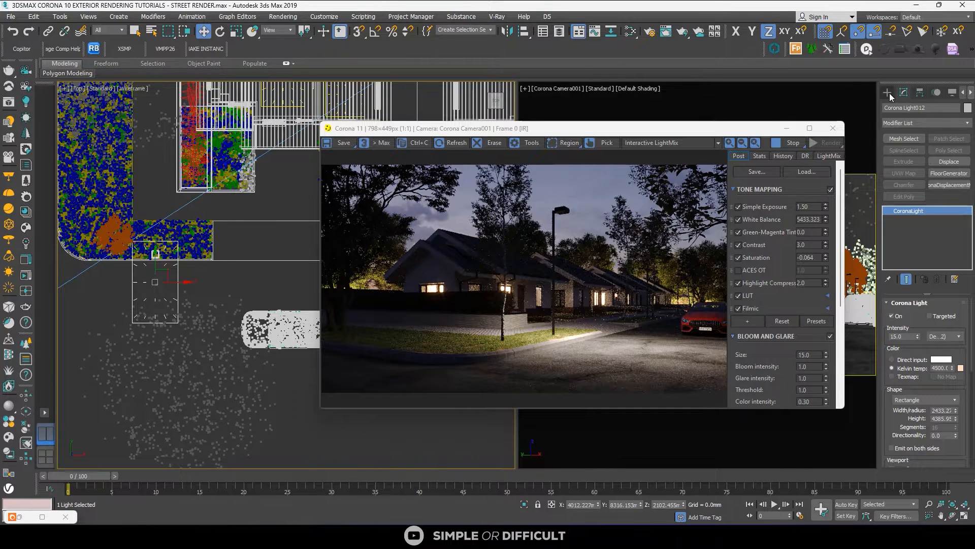
{"action": "left_click", "coordinate": [889, 93]}
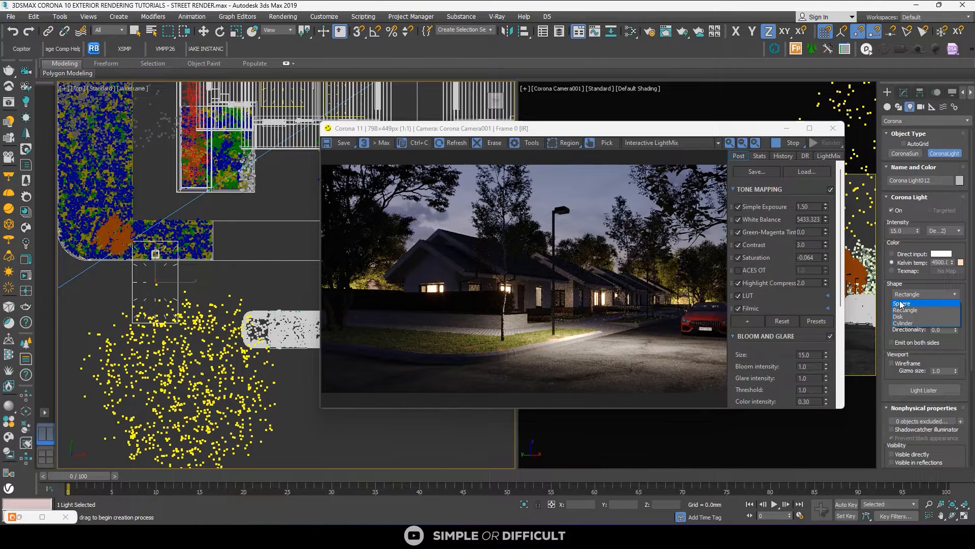
{"action": "left_click", "coordinate": [902, 303]}
{"action": "scroll", "coordinate": [79, 200], "scroll_direction": "down", "scroll_amount": 4}
{"action": "left_click_drag", "start_coordinate": [100, 263], "coordinate": [110, 270]}
{"action": "middle_click_drag", "start_coordinate": [116, 272], "coordinate": [168, 213], "text": "alt"}
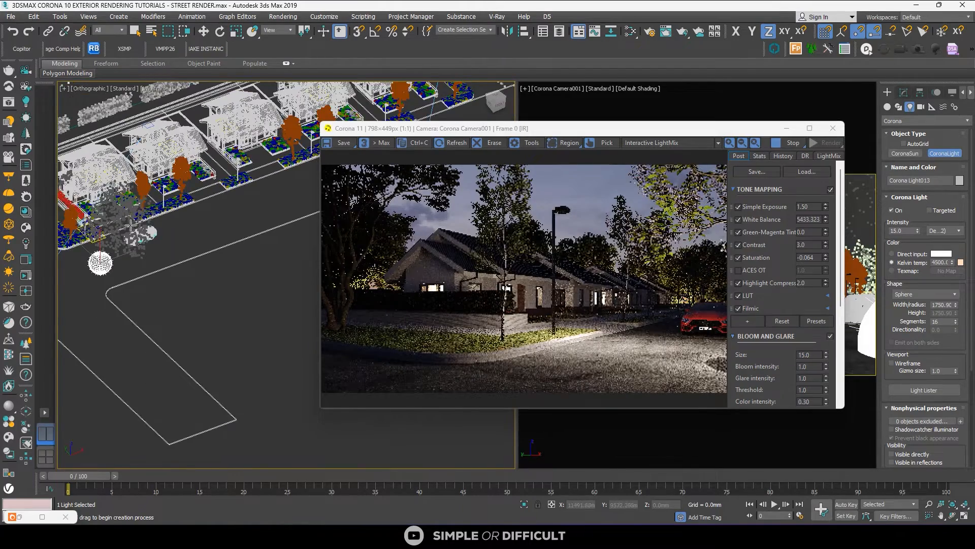
Raise the new sphere light above the road to about Z 2149 mm
{"action": "scroll", "coordinate": [132, 224], "scroll_direction": "up", "scroll_amount": 2}
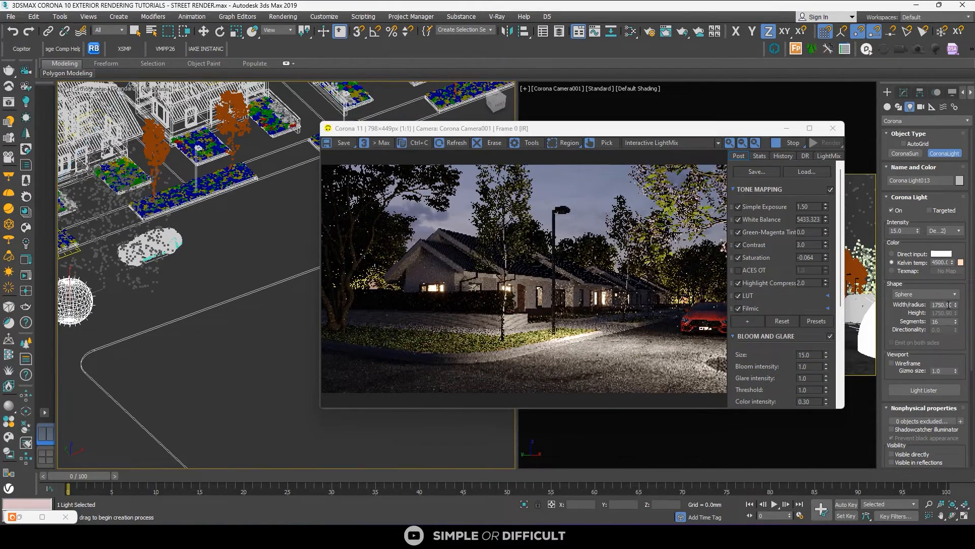
{"action": "middle_click_drag", "start_coordinate": [304, 224], "coordinate": [249, 217], "text": "alt"}
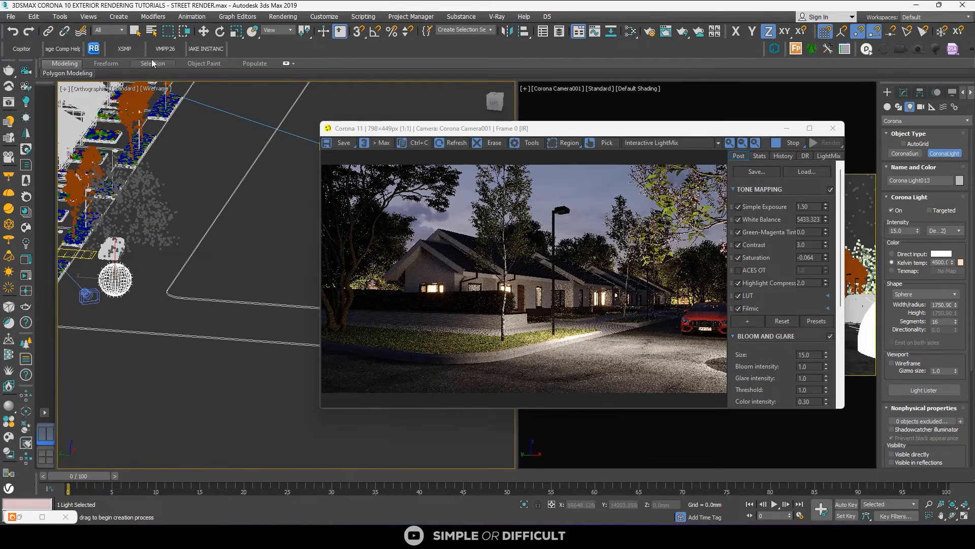
{"action": "left_click", "coordinate": [203, 31]}
{"action": "middle_click_drag", "start_coordinate": [222, 254], "coordinate": [314, 260]}
{"action": "left_click", "coordinate": [496, 103]}
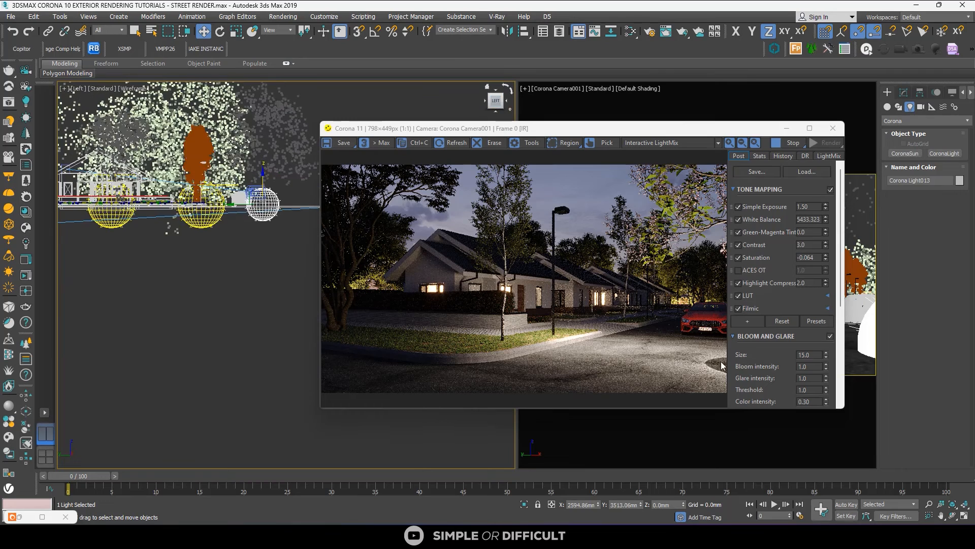
{"action": "scroll", "coordinate": [248, 179], "scroll_direction": "up", "scroll_amount": 2}
{"action": "middle_click_drag", "start_coordinate": [235, 190], "coordinate": [158, 256]}
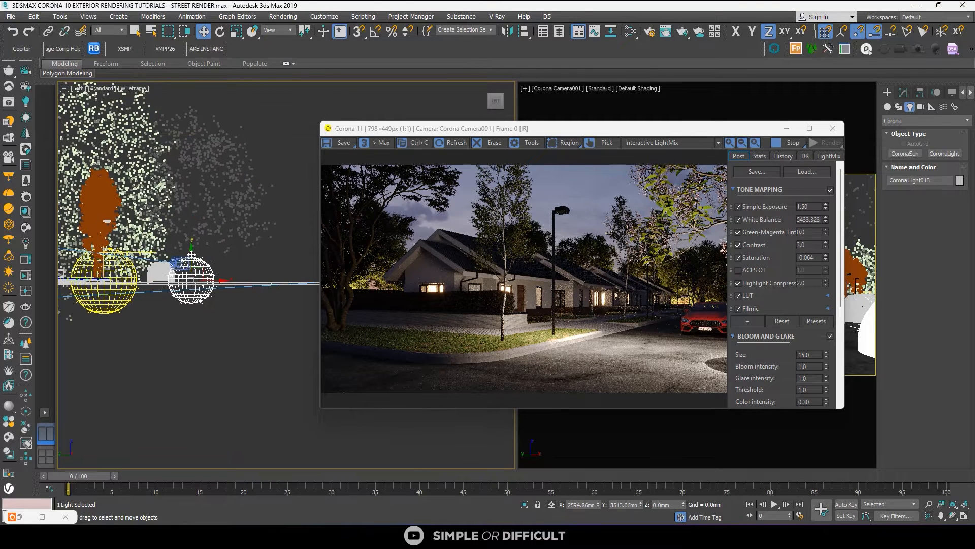
{"action": "left_click_drag", "start_coordinate": [191, 254], "coordinate": [186, 224]}
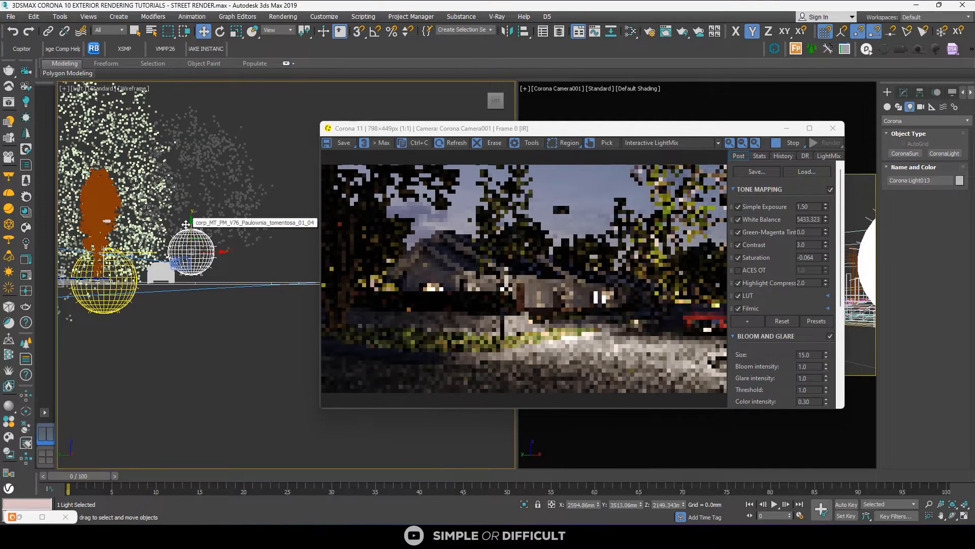
Reduce the sphere light's radius to about 1208 mm and set its Kelvin temperature to 4000
{"action": "left_click", "coordinate": [904, 92]}
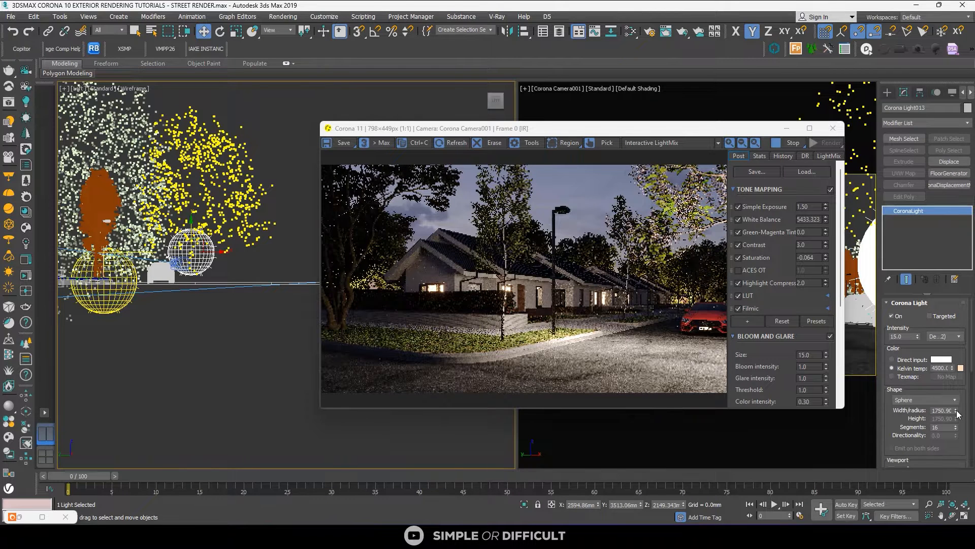
{"action": "left_click_drag", "start_coordinate": [957, 411], "coordinate": [956, 427]}
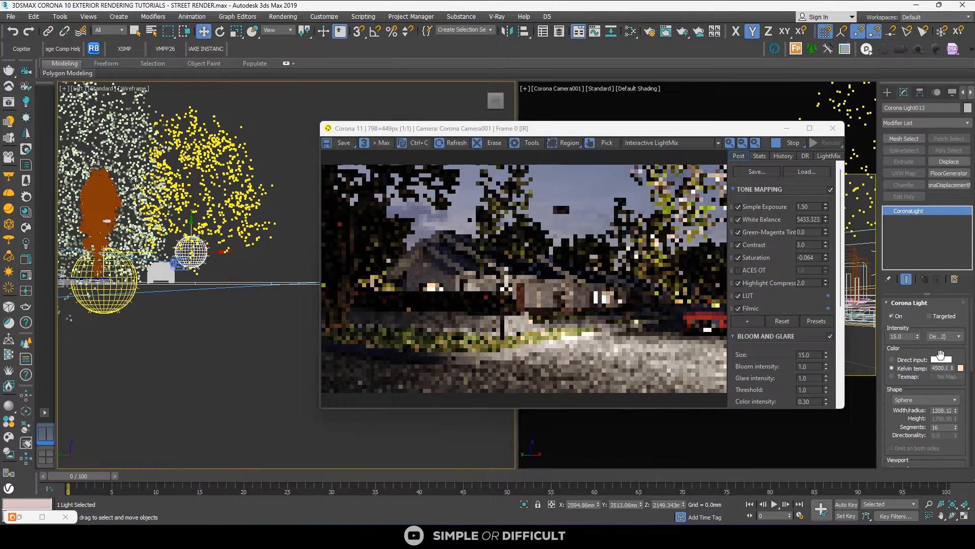
{"action": "double_click", "coordinate": [946, 368]}
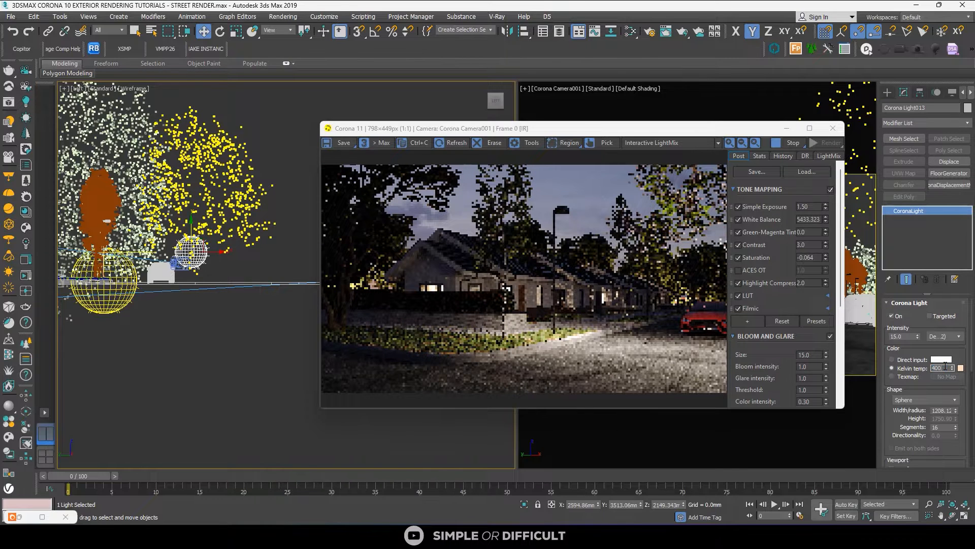
{"action": "key", "text": "Return"}
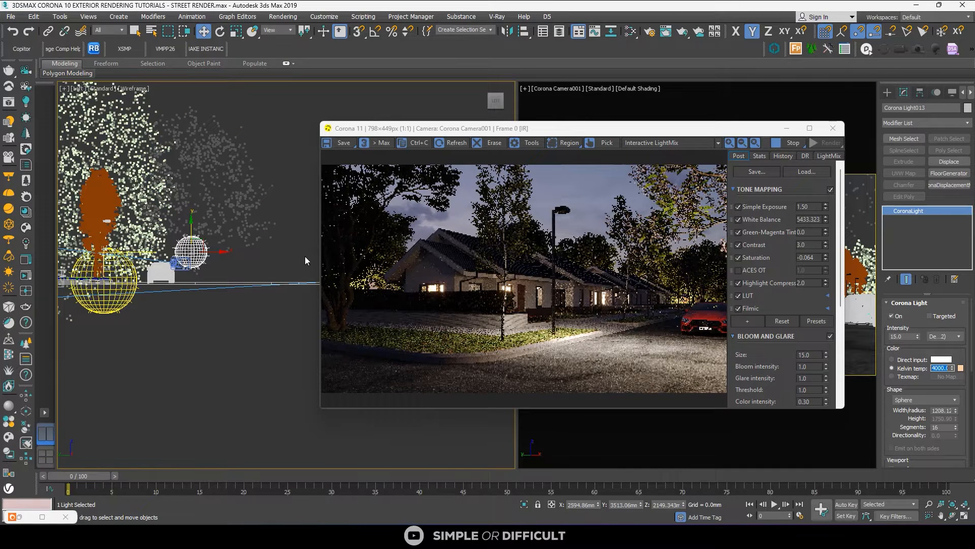
Shift the sphere light farther from the houses to about X 2755 mm, Y 2831 mm
{"action": "scroll", "coordinate": [223, 238], "scroll_direction": "down", "scroll_amount": 5}
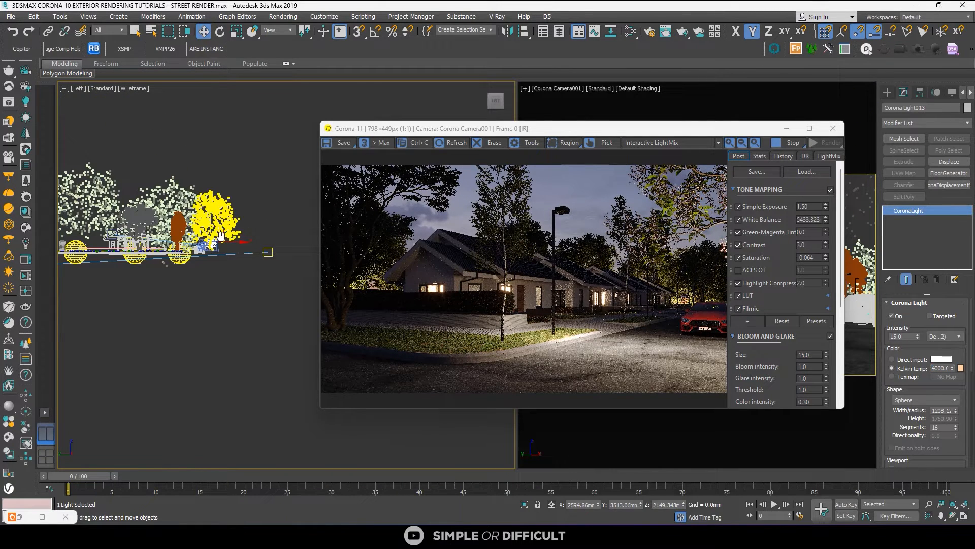
{"action": "scroll", "coordinate": [220, 236], "scroll_direction": "up", "scroll_amount": 6}
{"action": "key", "text": "t"}
{"action": "scroll", "coordinate": [193, 213], "scroll_direction": "up", "scroll_amount": 3}
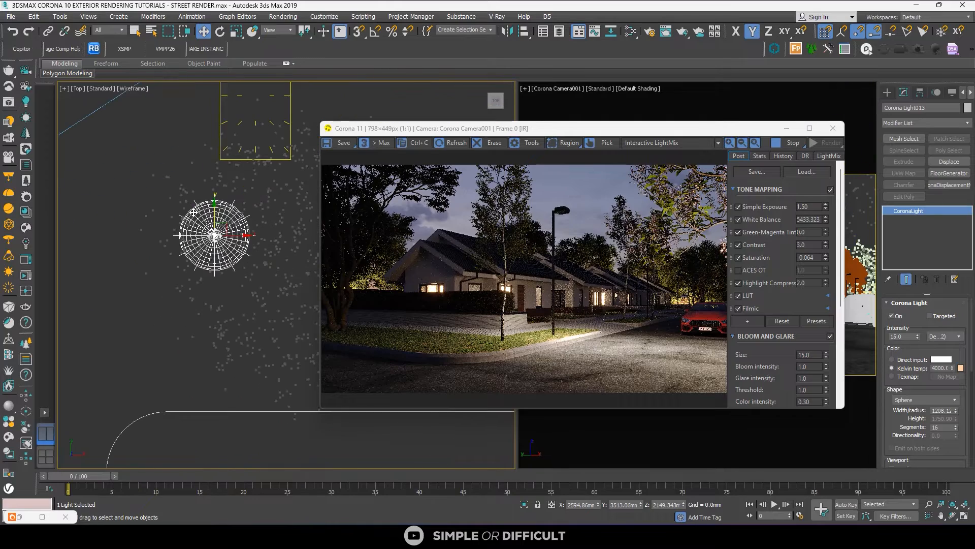
{"action": "left_click_drag", "start_coordinate": [219, 226], "coordinate": [223, 246]}
{"action": "scroll", "coordinate": [225, 244], "scroll_direction": "down", "scroll_amount": 3}
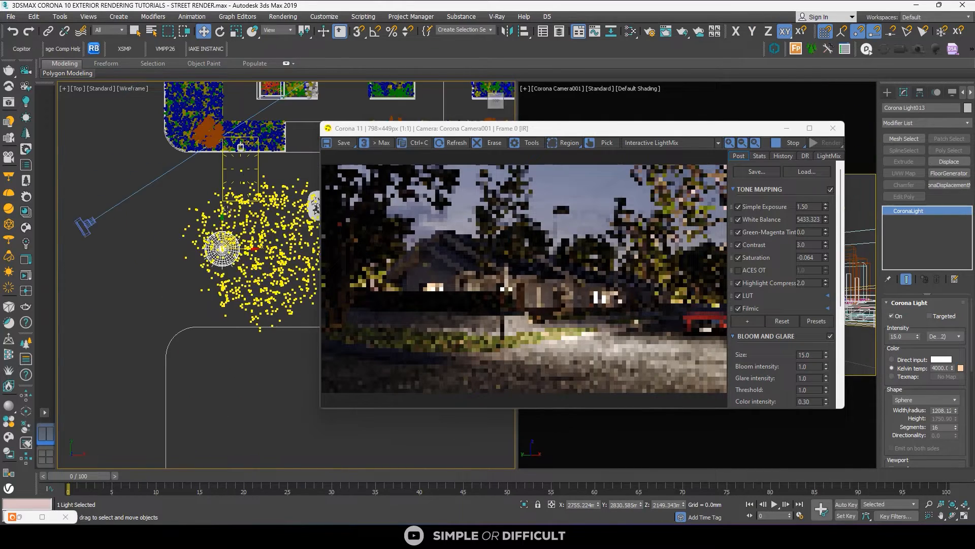
Clone the first street lamp's rectangular light as an instance at the next lamp along X, at about X 18012 mm
{"action": "left_click", "coordinate": [242, 198]}
{"action": "middle_click_drag", "start_coordinate": [242, 198], "coordinate": [151, 228]}
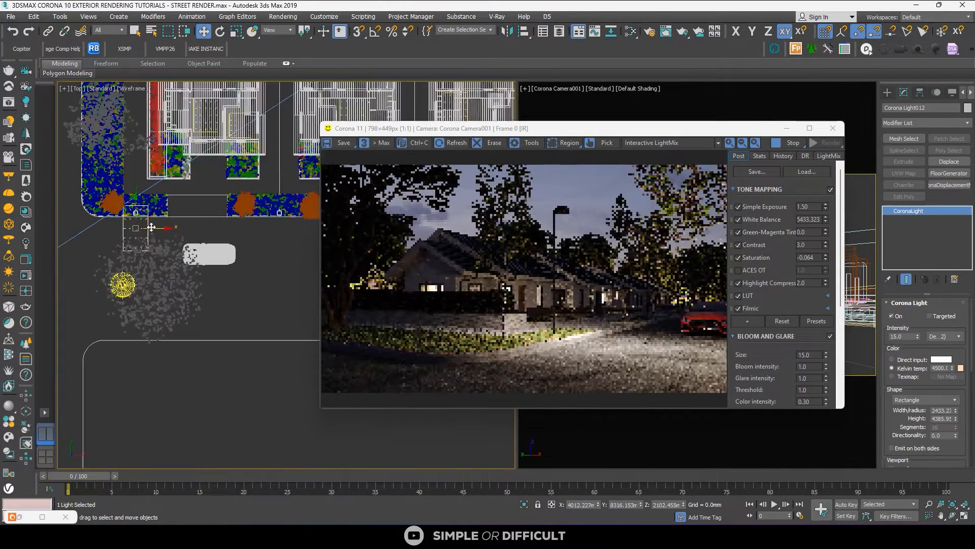
{"action": "scroll", "coordinate": [151, 227], "scroll_direction": "down", "scroll_amount": 3}
{"action": "left_click_drag", "start_coordinate": [138, 227], "coordinate": [240, 227], "text": "shift"}
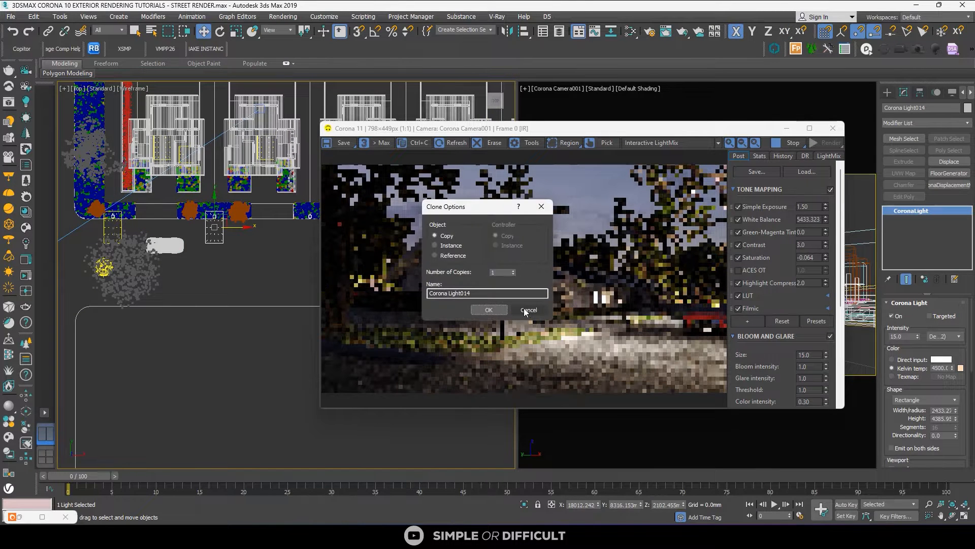
{"action": "left_click", "coordinate": [488, 310]}
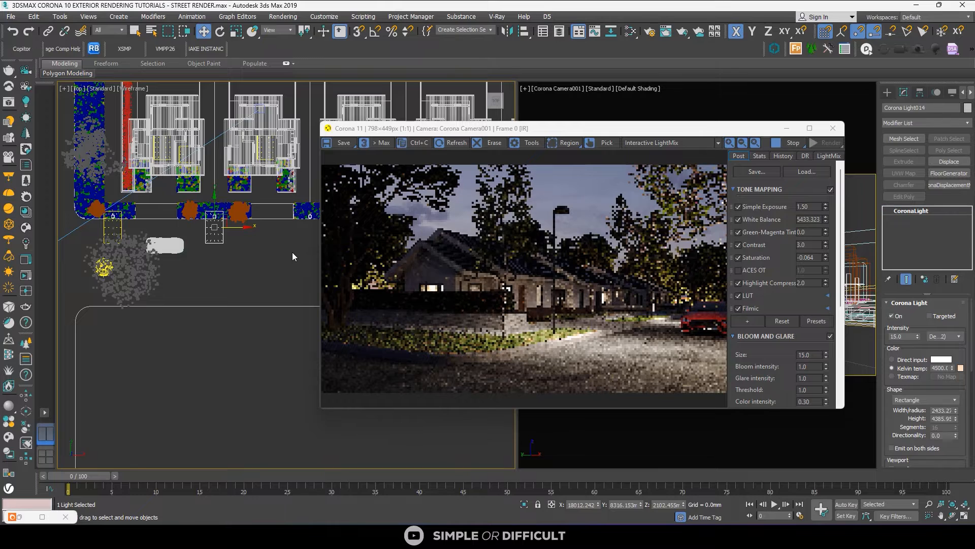
Add another instance of the lamp light at the third street lamp, at about X 31300 mm
{"action": "scroll", "coordinate": [292, 252], "scroll_direction": "down", "scroll_amount": 2}
{"action": "middle_click_drag", "start_coordinate": [292, 252], "coordinate": [127, 263]}
{"action": "left_click_drag", "start_coordinate": [101, 247], "coordinate": [168, 251], "text": "shift"}
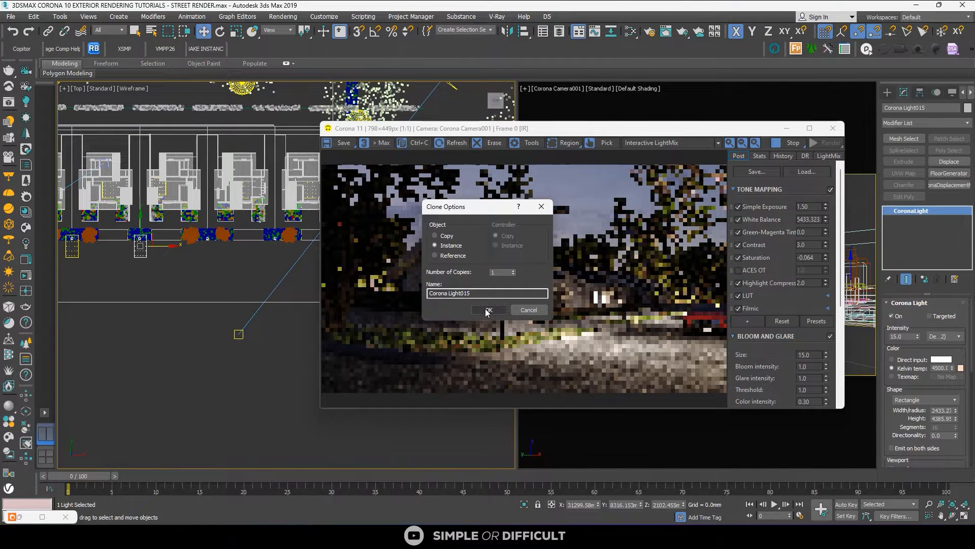
{"action": "left_click", "coordinate": [453, 307]}
Add another instance of the lamp light at the fourth street lamp, at about X 44177 mm
{"action": "left_click_drag", "start_coordinate": [162, 248], "coordinate": [232, 252], "text": "shift"}
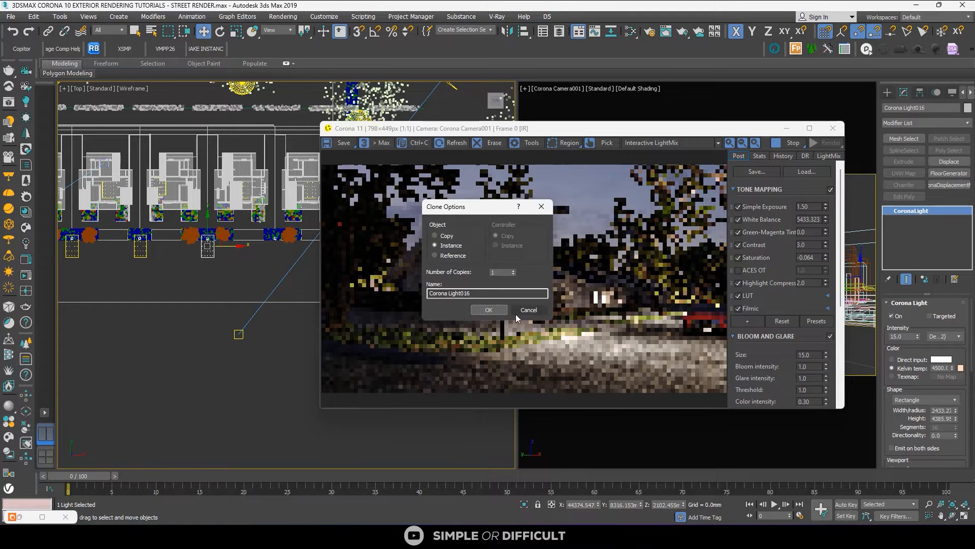
{"action": "left_click", "coordinate": [527, 310]}
{"action": "left_click_drag", "start_coordinate": [172, 248], "coordinate": [235, 248], "text": "shift"}
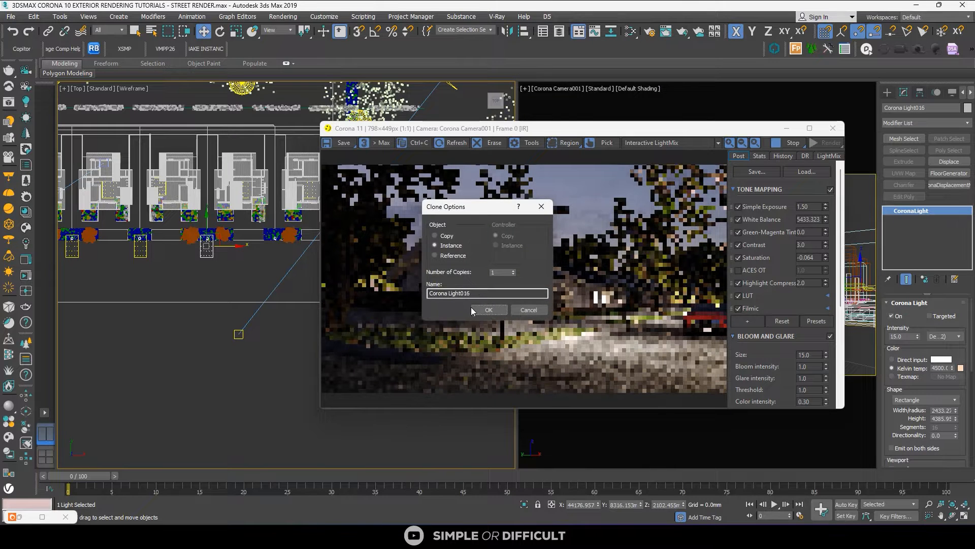
{"action": "left_click", "coordinate": [480, 307]}
Instance the lamp light at the fifth street lamp, at about X 57484 mm, and set the instanced lights' intensity to 10
{"action": "scroll", "coordinate": [201, 254], "scroll_direction": "down", "scroll_amount": 2}
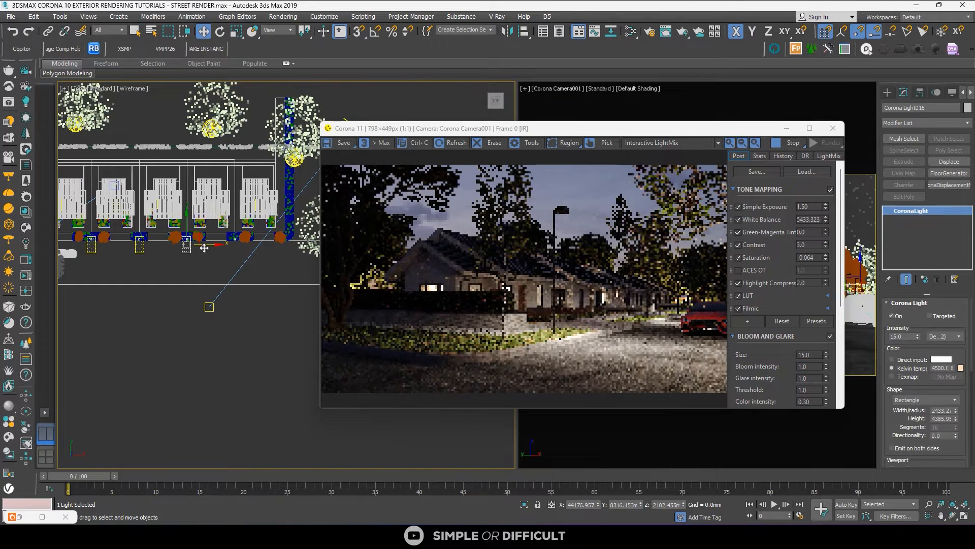
{"action": "mouse_move", "coordinate": [205, 250]}
{"action": "left_mouse_down", "text": "shift"}
{"action": "mouse_move", "coordinate": [266, 246]}
{"action": "mouse_move", "coordinate": [253, 251]}
{"action": "left_mouse_up", "text": "shift"}
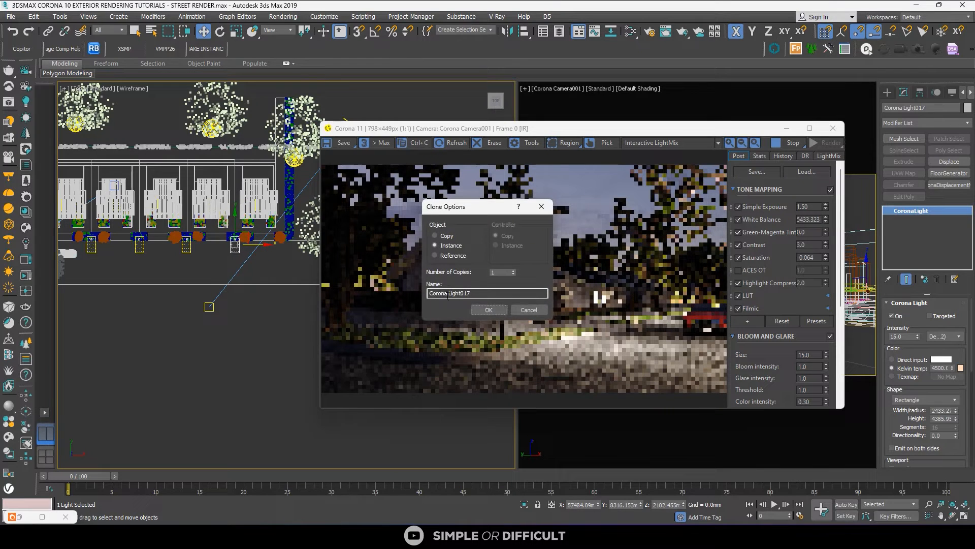
{"action": "left_click", "coordinate": [500, 310]}
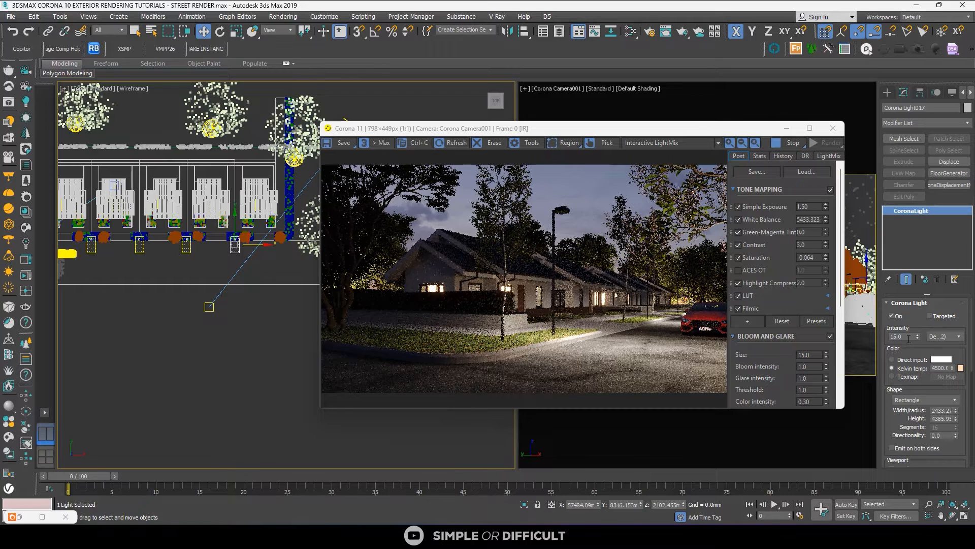
{"action": "key", "text": "Return"}
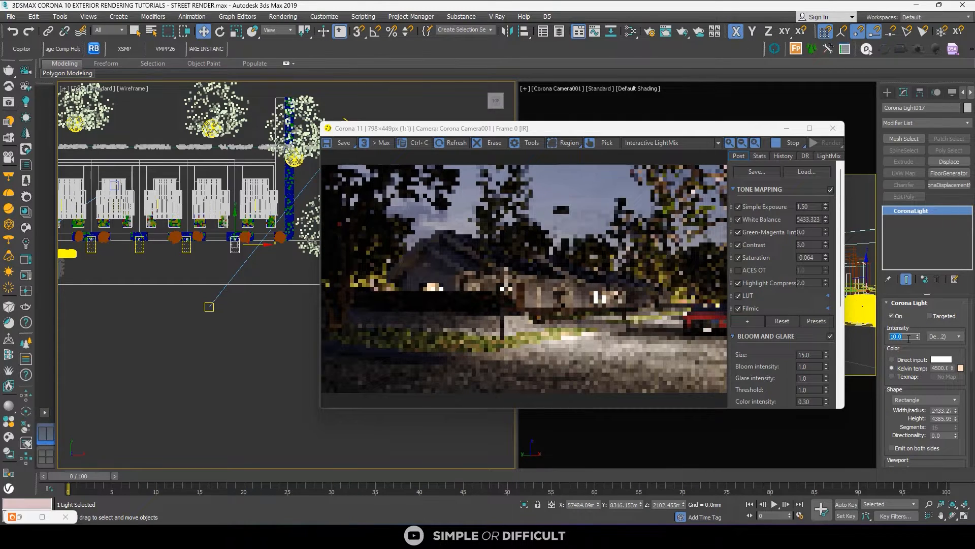
Examine the first street lamp's head and its rectangular light up close in the wireframe view
{"action": "scroll", "coordinate": [211, 291], "scroll_direction": "down", "scroll_amount": 5}
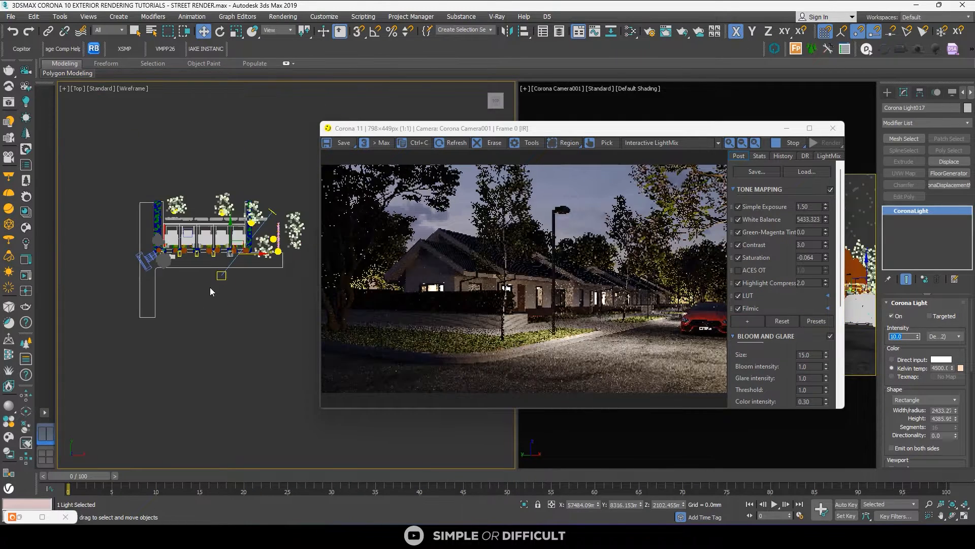
{"action": "middle_click_drag", "start_coordinate": [210, 288], "coordinate": [224, 283], "text": "alt"}
{"action": "scroll", "coordinate": [224, 283], "scroll_direction": "up", "scroll_amount": 6}
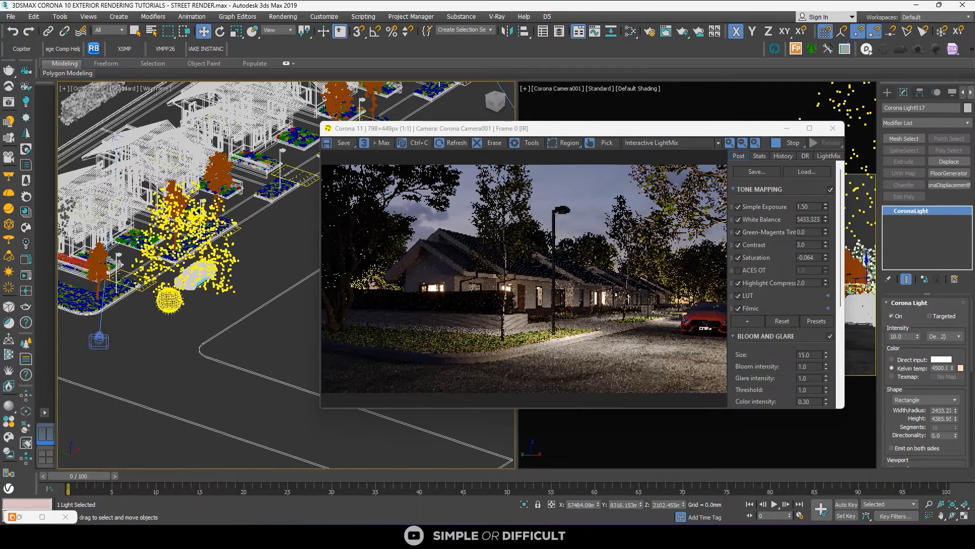
{"action": "scroll", "coordinate": [97, 334], "scroll_direction": "up", "scroll_amount": 8}
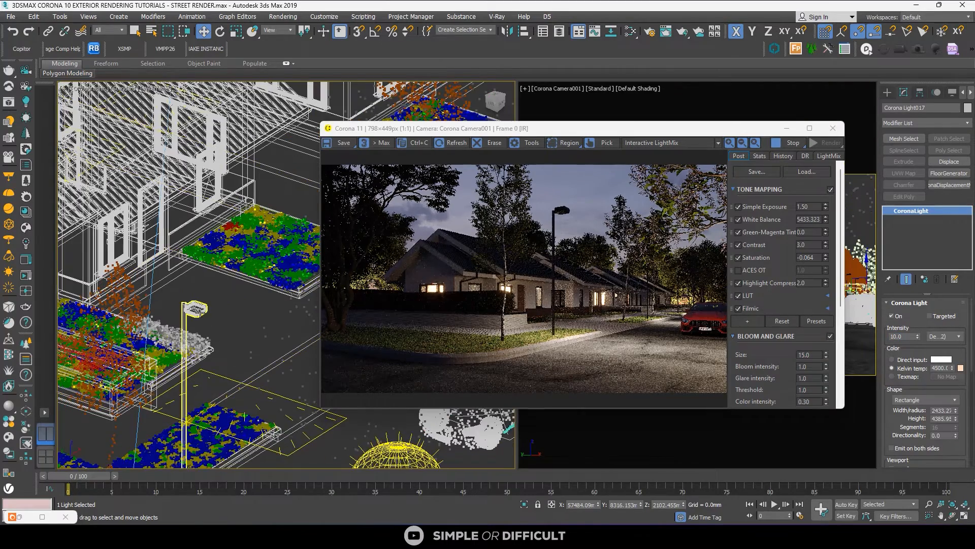
{"action": "left_click", "coordinate": [201, 313]}
{"action": "scroll", "coordinate": [202, 314], "scroll_direction": "down", "scroll_amount": 7}
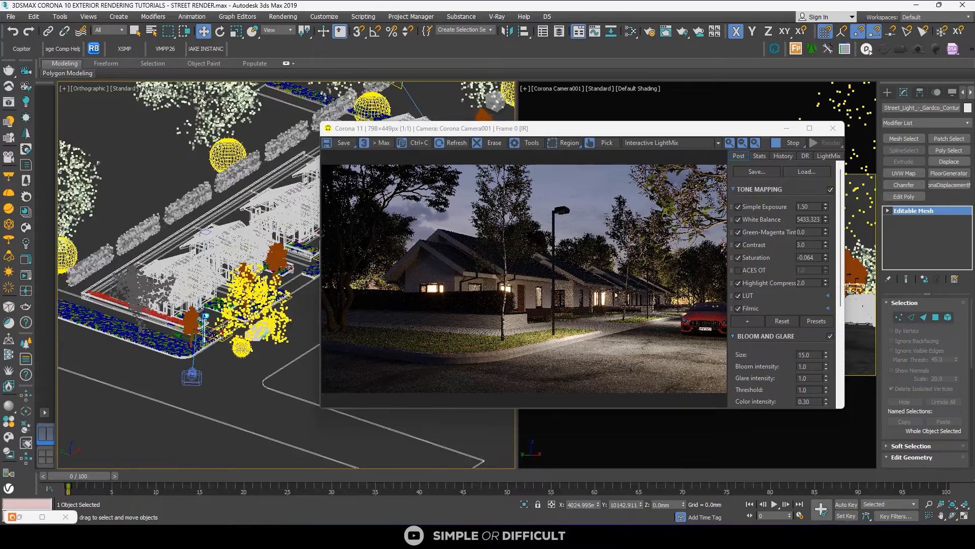
{"action": "middle_click_drag", "start_coordinate": [221, 328], "coordinate": [250, 259], "text": "alt"}
Raise the four cloned street lamp lights together to just below the lamp heads, leaving the first lamp's light out
{"action": "left_click", "coordinate": [250, 257]}
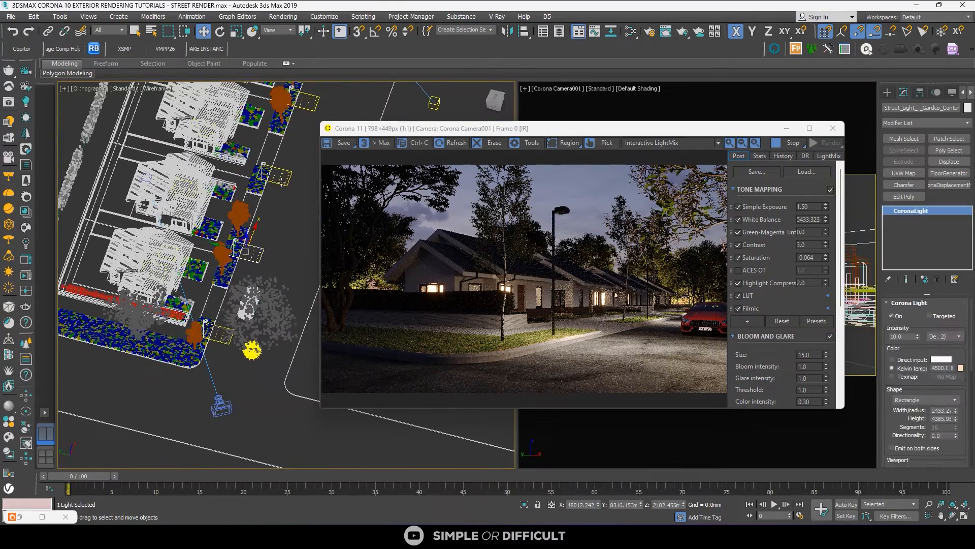
{"action": "left_click", "coordinate": [288, 173], "text": "ctrl"}
{"action": "left_click", "coordinate": [310, 108], "text": "ctrl"}
{"action": "middle_click_drag", "start_coordinate": [311, 108], "coordinate": [297, 249]}
{"action": "middle_click_drag", "start_coordinate": [297, 179], "coordinate": [225, 225]}
{"action": "left_click", "coordinate": [248, 210], "text": "ctrl"}
{"action": "scroll", "coordinate": [249, 210], "scroll_direction": "down", "scroll_amount": 5}
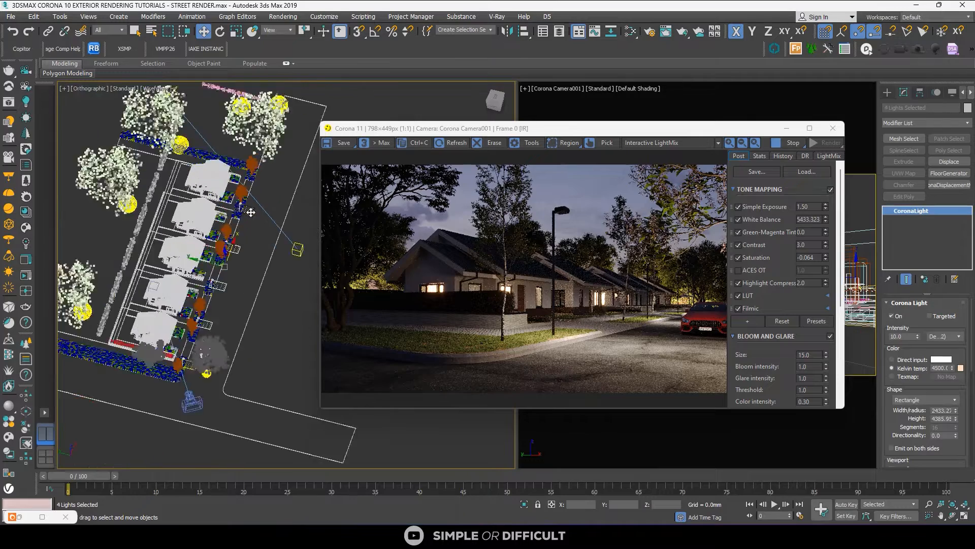
{"action": "left_click", "coordinate": [494, 108]}
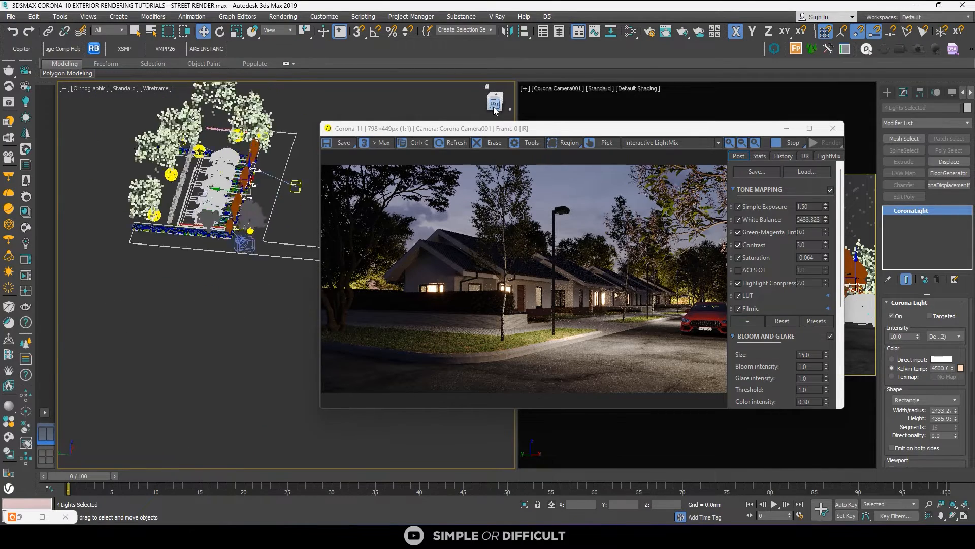
{"action": "scroll", "coordinate": [248, 239], "scroll_direction": "up", "scroll_amount": 8}
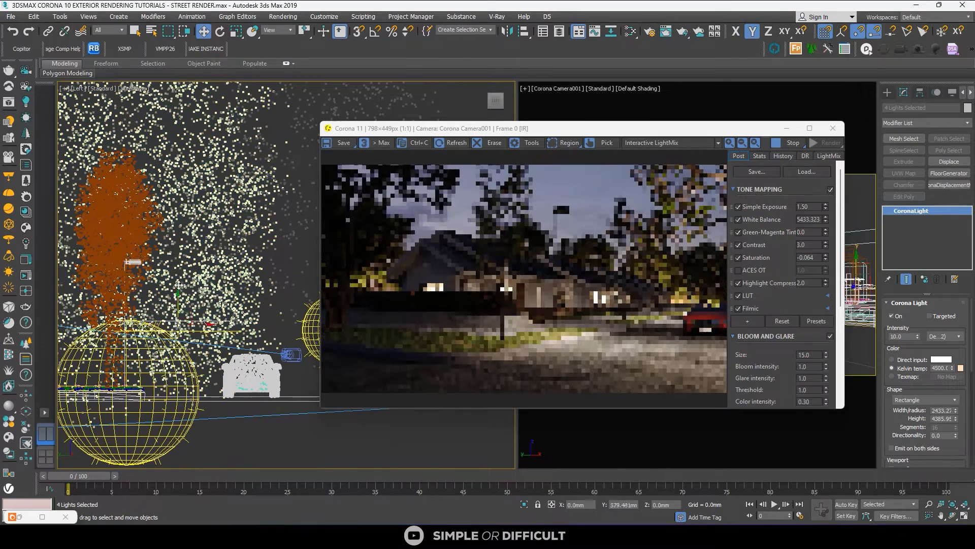
{"action": "left_click_drag", "start_coordinate": [178, 305], "coordinate": [178, 249]}
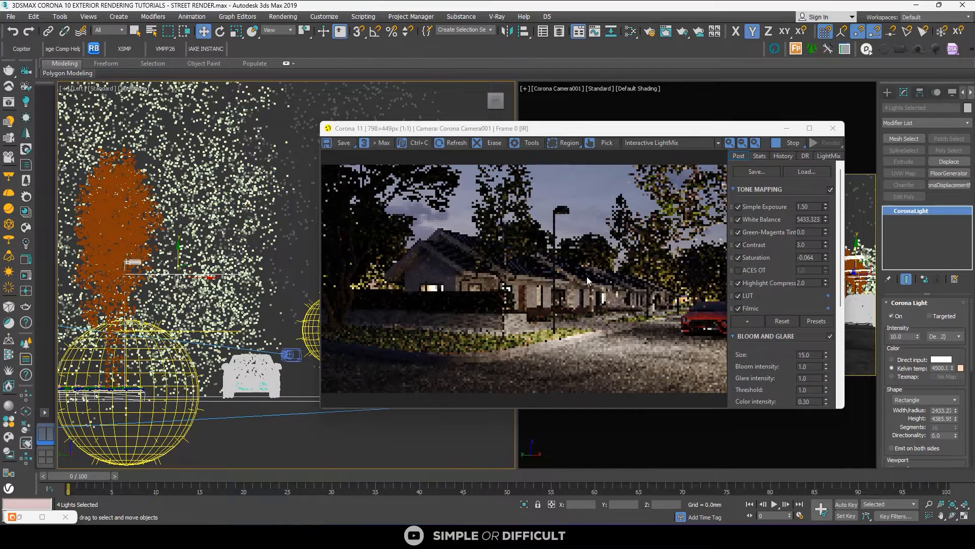
{"action": "scroll", "coordinate": [264, 305], "scroll_direction": "down", "scroll_amount": 4}
{"action": "key", "text": "t"}
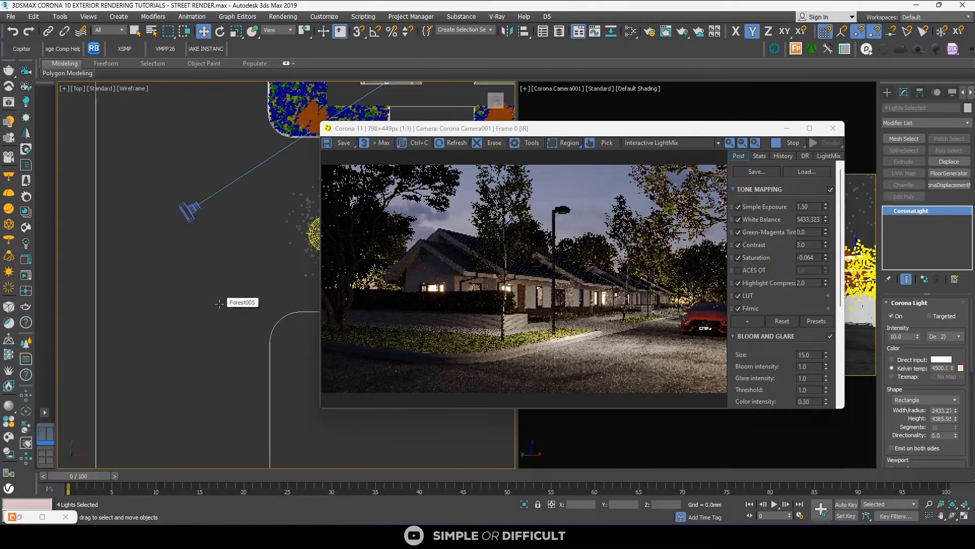
Instance the second street lamp's rectangular light onto the side-street verge beside the first house, at about X -628, Y 17887 mm
{"action": "scroll", "coordinate": [226, 321], "scroll_direction": "down", "scroll_amount": 2}
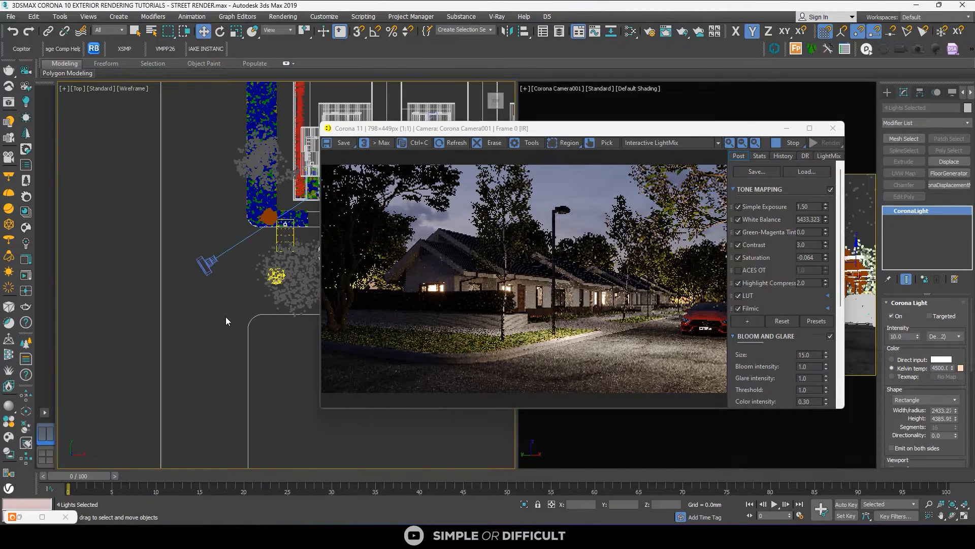
{"action": "scroll", "coordinate": [233, 320], "scroll_direction": "down", "scroll_amount": 2}
{"action": "middle_click_drag", "start_coordinate": [234, 315], "coordinate": [199, 291]}
{"action": "scroll", "coordinate": [239, 320], "scroll_direction": "up", "scroll_amount": 2}
{"action": "scroll", "coordinate": [234, 320], "scroll_direction": "down", "scroll_amount": 3}
{"action": "scroll", "coordinate": [228, 286], "scroll_direction": "up", "scroll_amount": 2}
{"action": "left_click", "coordinate": [227, 274]}
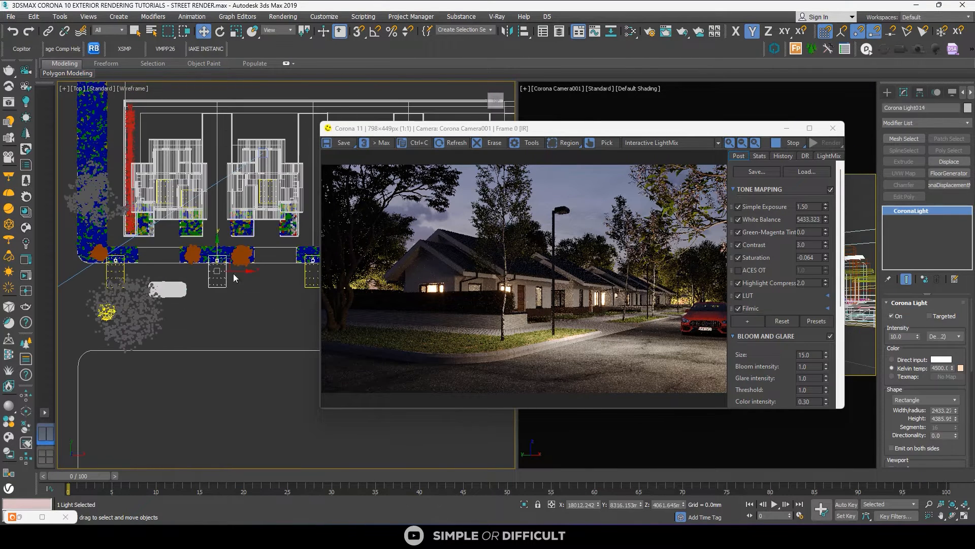
{"action": "left_click_drag", "start_coordinate": [232, 265], "coordinate": [96, 199], "text": "shift"}
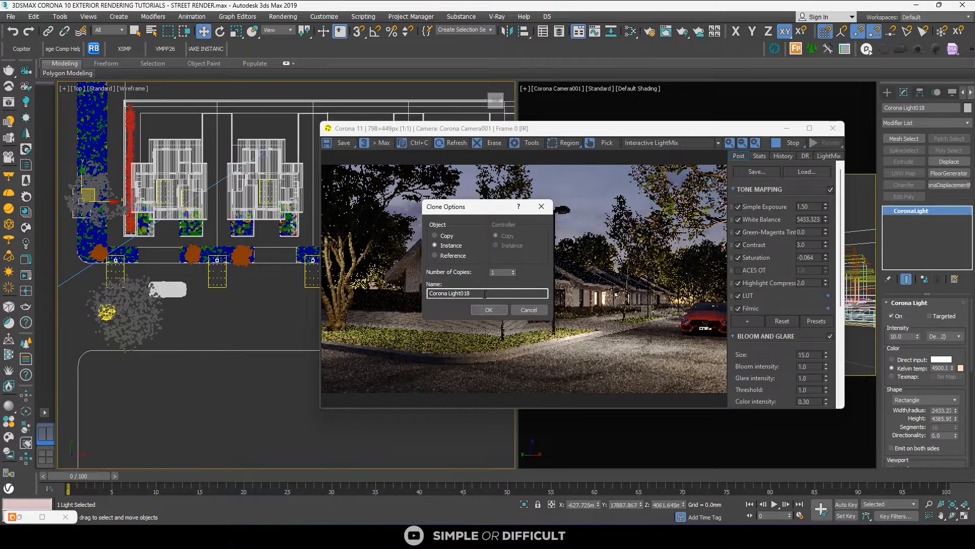
{"action": "left_click", "coordinate": [486, 309]}
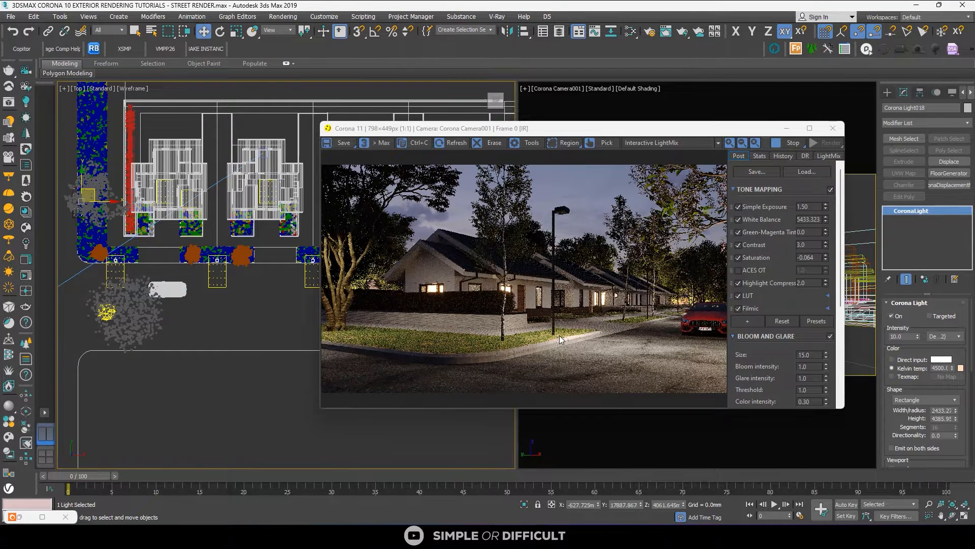
Place an independent copy of the tree-lighting sphere light behind the houses at the first house's front garden, about X 7592, Y 16799 mm
{"action": "scroll", "coordinate": [155, 202], "scroll_direction": "up", "scroll_amount": 8}
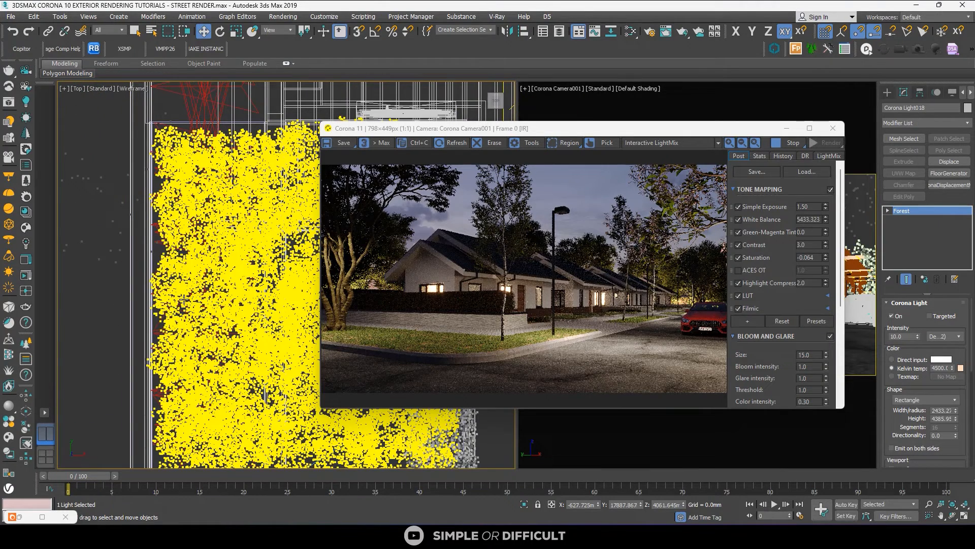
{"action": "left_click", "coordinate": [183, 300]}
{"action": "scroll", "coordinate": [214, 157], "scroll_direction": "down", "scroll_amount": 6}
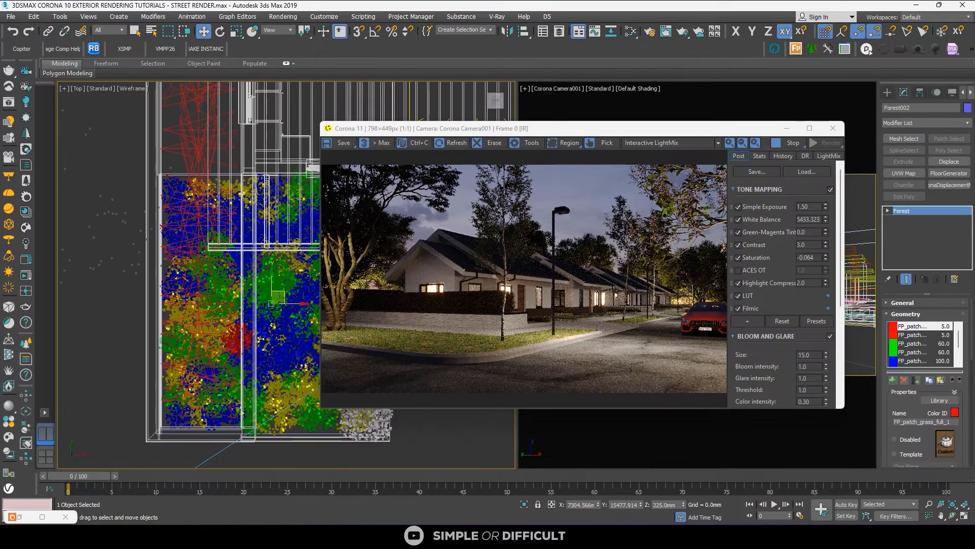
{"action": "scroll", "coordinate": [220, 177], "scroll_direction": "down", "scroll_amount": 5}
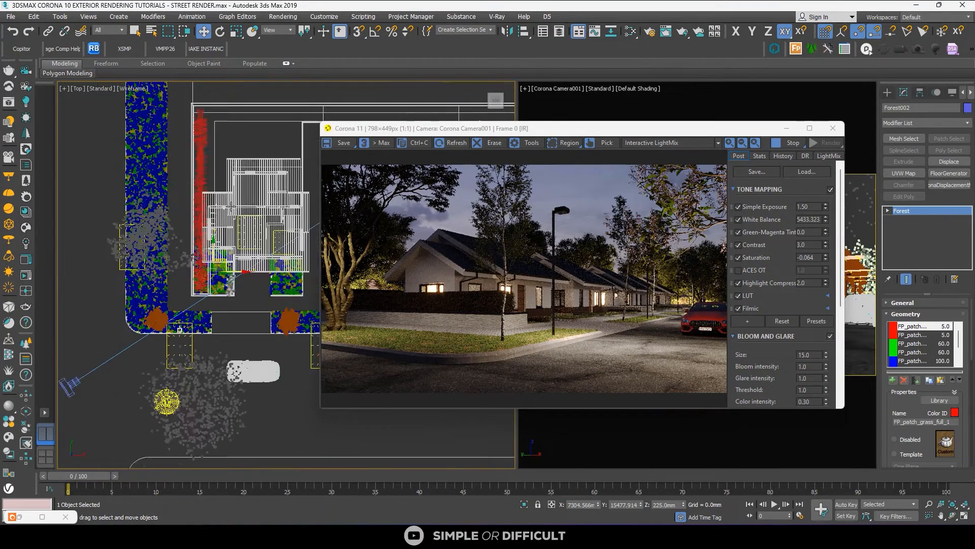
{"action": "left_click", "coordinate": [210, 143]}
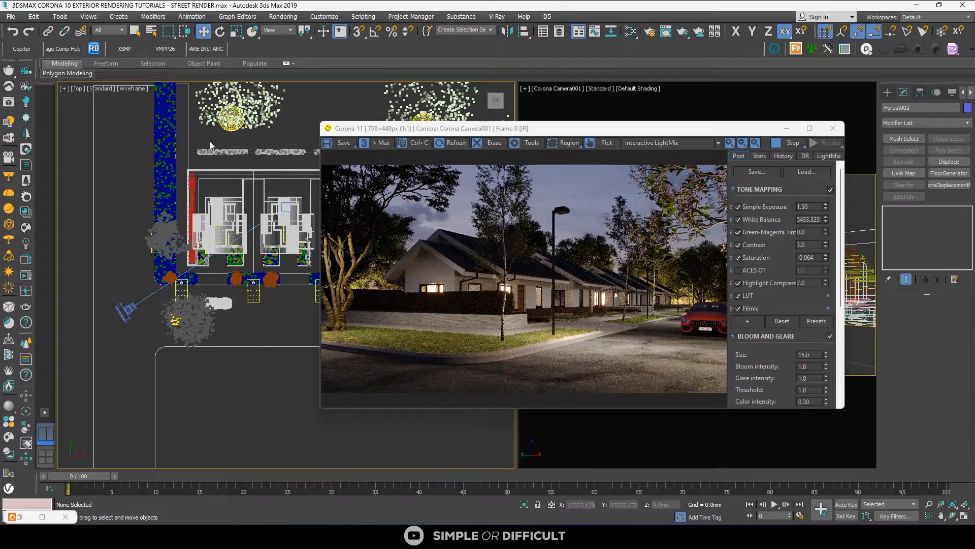
{"action": "left_click", "coordinate": [231, 118]}
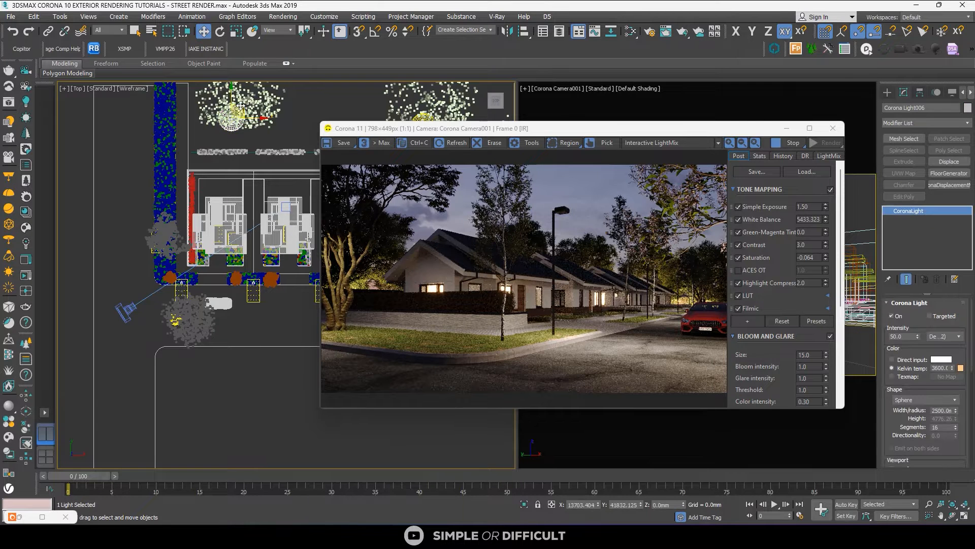
{"action": "left_click_drag", "start_coordinate": [241, 105], "coordinate": [209, 236]}
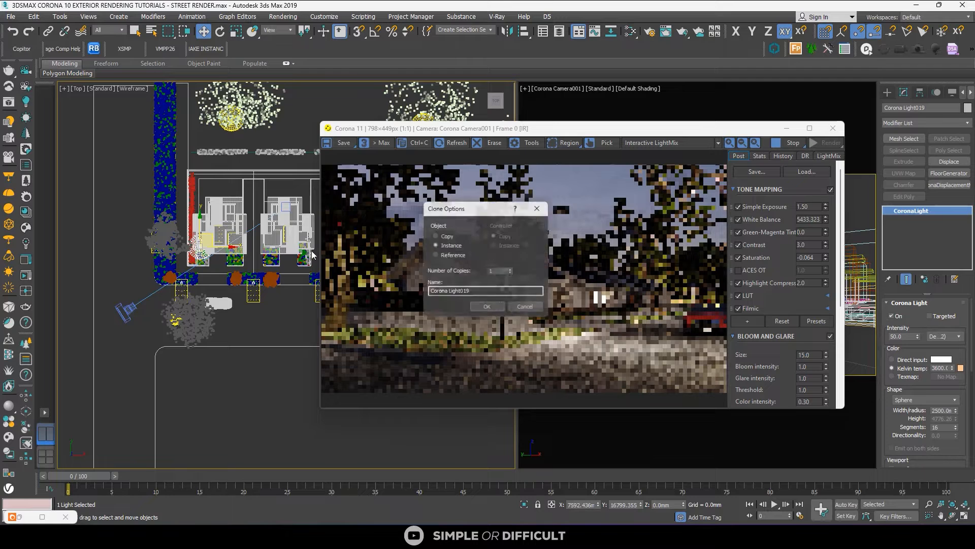
{"action": "left_click", "coordinate": [447, 237]}
{"action": "left_click", "coordinate": [489, 309]}
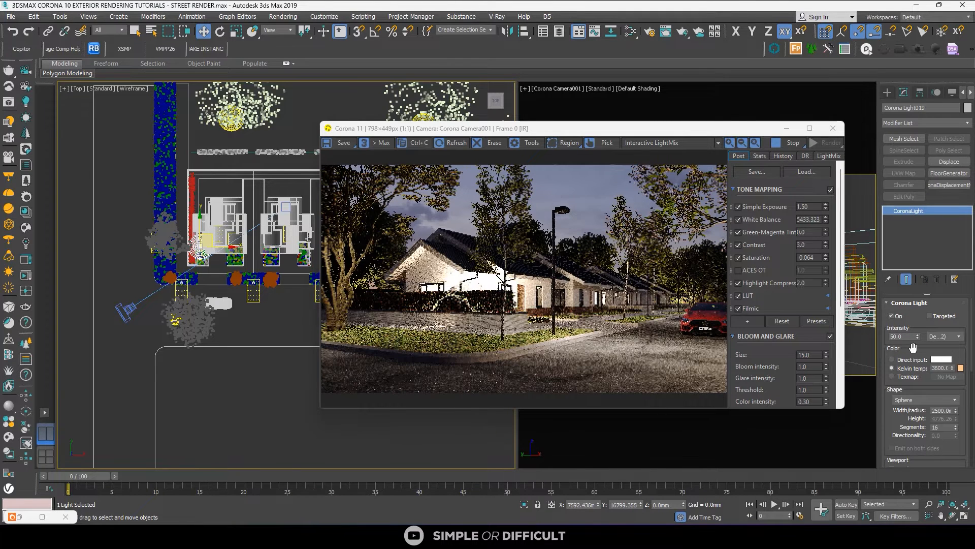
Set the copied sphere light's intensity to 30 and its radius to 1000 mm
{"action": "double_click", "coordinate": [900, 336]}
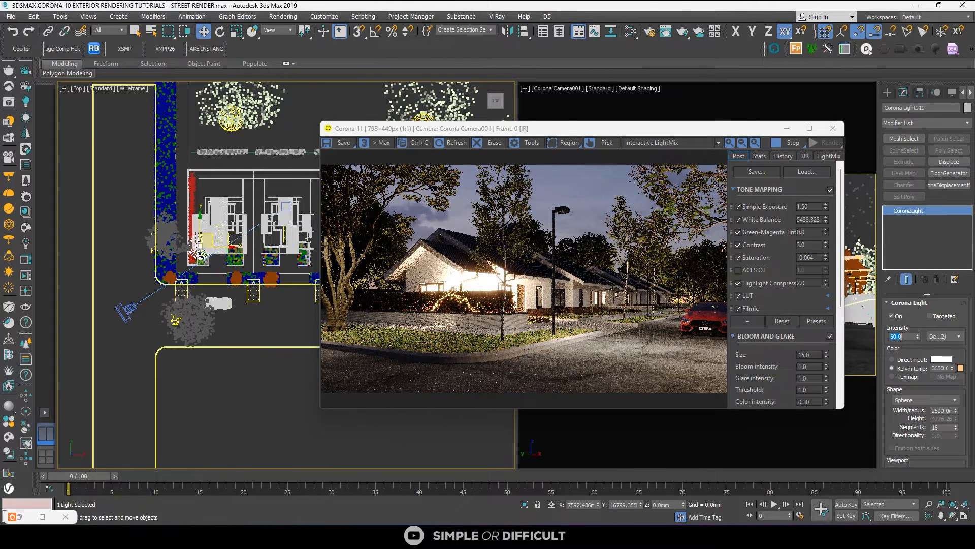
{"action": "type", "text": "30"}
{"action": "key", "text": "Return"}
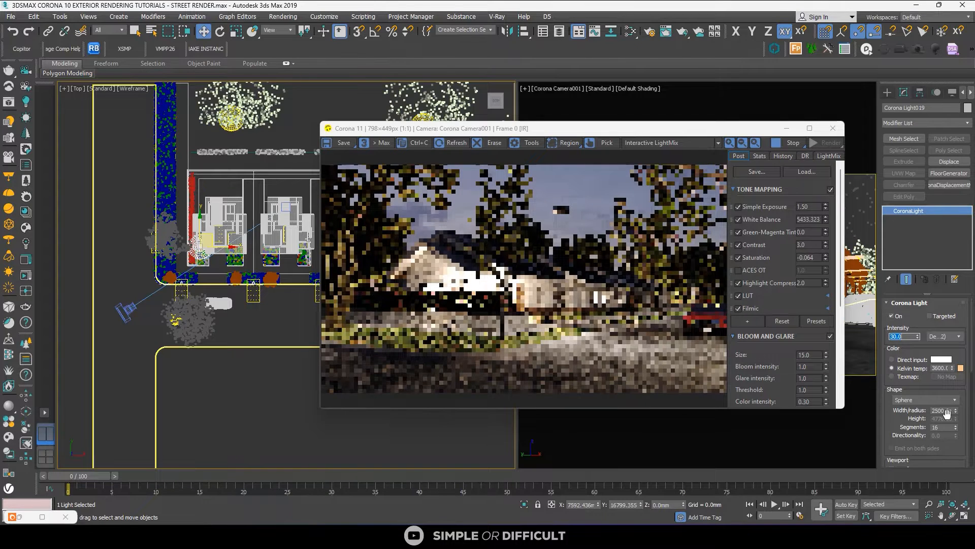
{"action": "type", "text": "1"}
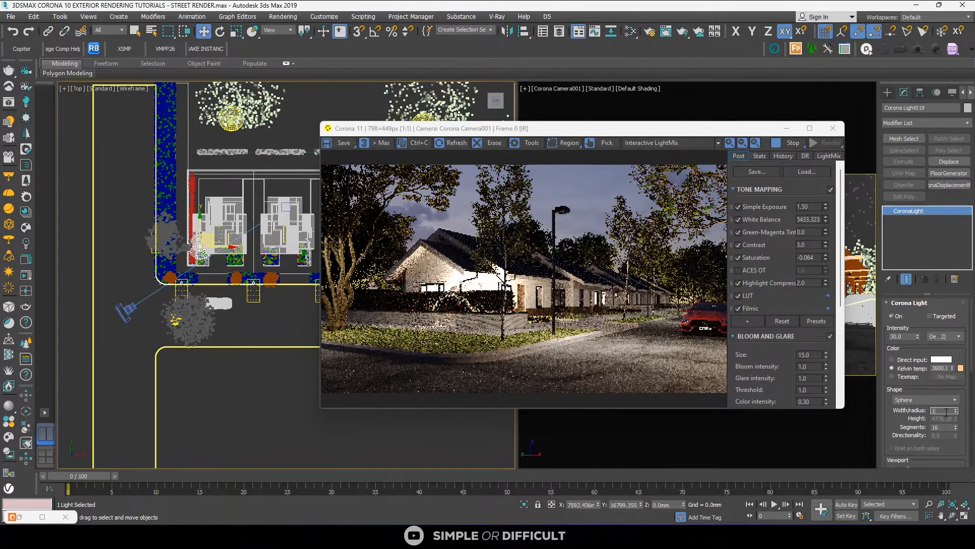
{"action": "type", "text": "000"}
{"action": "key", "text": "Return"}
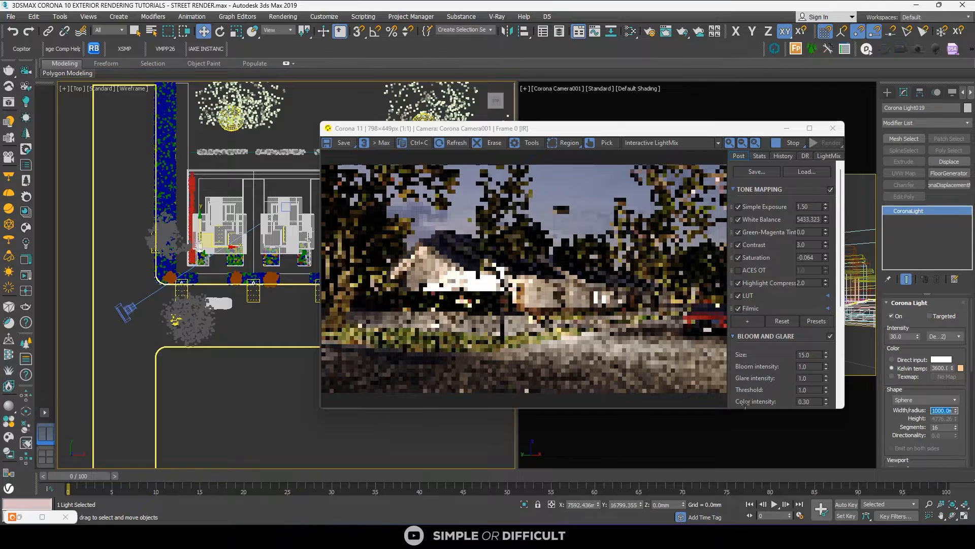
Move the sphere light over the first house's front planting bed, at about X 7806, Y 14667 mm, and raise it to about Z 959 mm
{"action": "scroll", "coordinate": [177, 237], "scroll_direction": "up", "scroll_amount": 5}
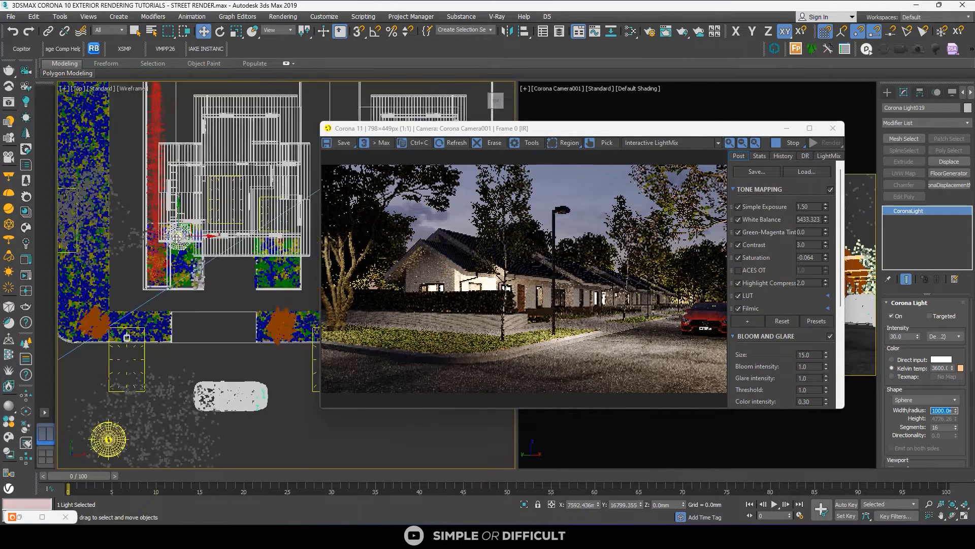
{"action": "scroll", "coordinate": [176, 236], "scroll_direction": "up", "scroll_amount": 3}
{"action": "left_click_drag", "start_coordinate": [188, 233], "coordinate": [198, 288]}
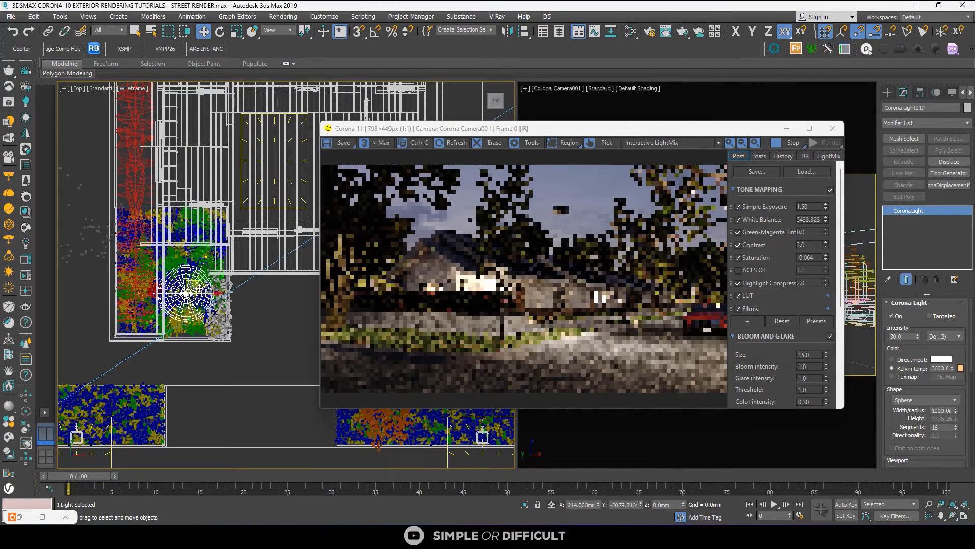
{"action": "middle_click_drag", "start_coordinate": [198, 288], "coordinate": [200, 249], "text": "alt"}
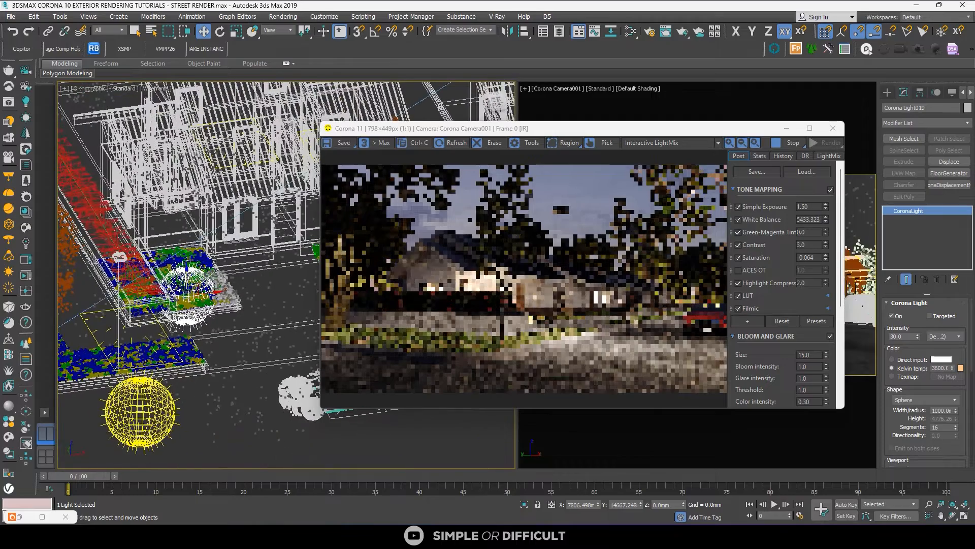
{"action": "left_click_drag", "start_coordinate": [187, 292], "coordinate": [187, 267]}
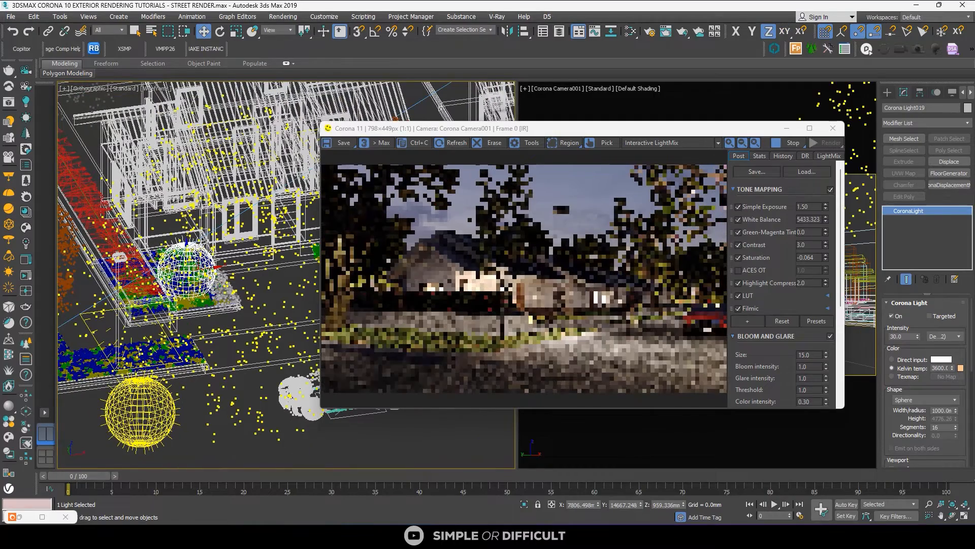
Try a radius of 3 mm for the garden sphere light and check the effect in the interactive render
{"action": "double_click", "coordinate": [947, 412]}
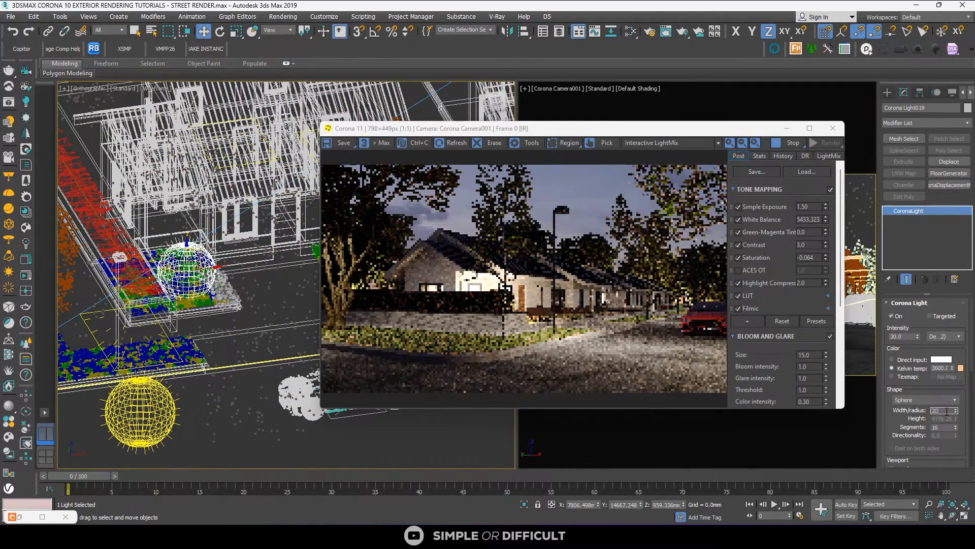
{"action": "type", "text": "3"}
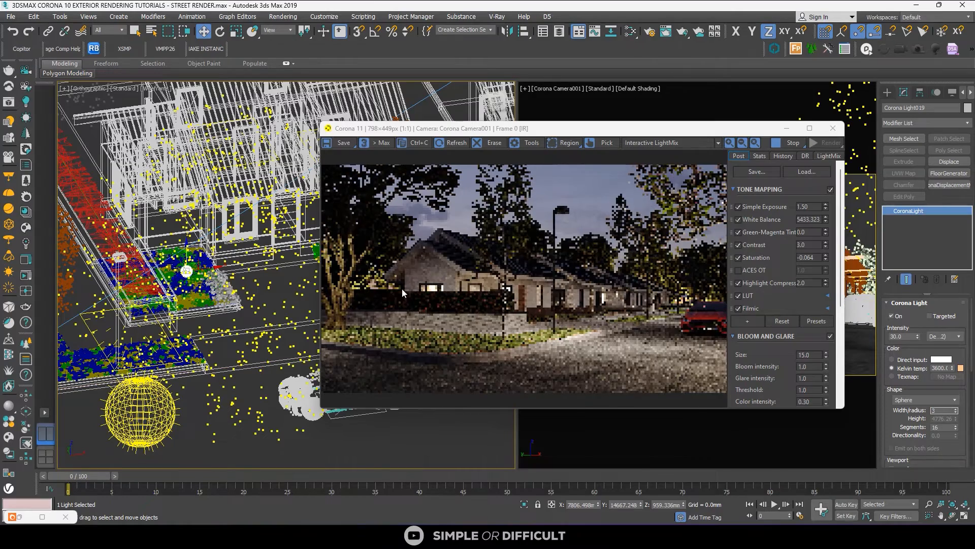
{"action": "scroll", "coordinate": [517, 314], "scroll_direction": "up", "scroll_amount": 1}
{"action": "scroll", "coordinate": [511, 304], "scroll_direction": "down", "scroll_amount": 1}
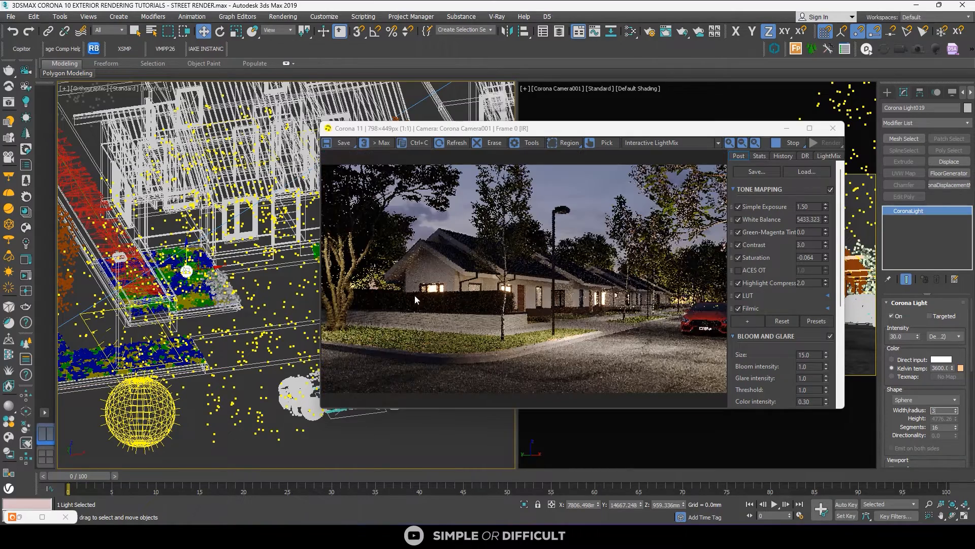
Lower the garden sphere light to about Z 650 mm and check the house fronts up close in the interactive render
{"action": "middle_click_drag", "start_coordinate": [203, 269], "coordinate": [189, 261], "text": "alt"}
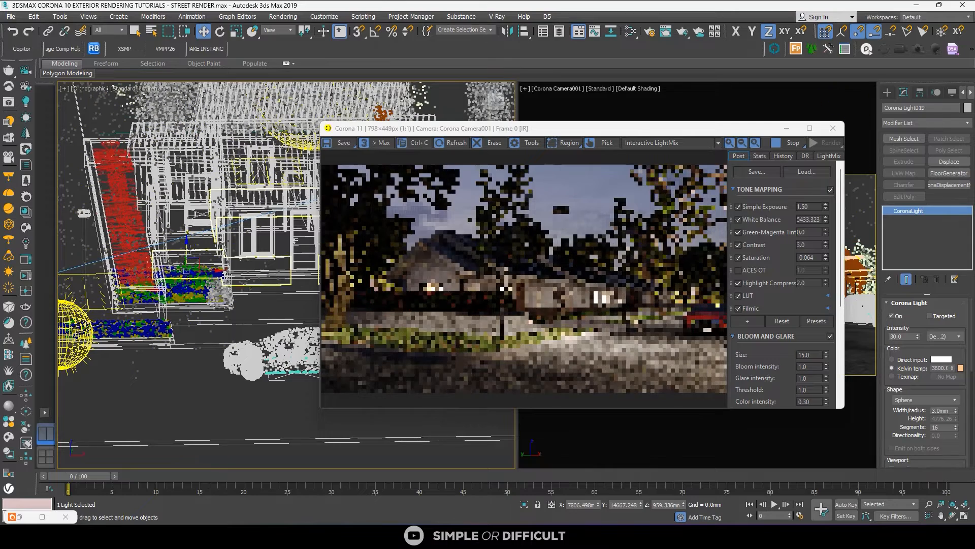
{"action": "left_click_drag", "start_coordinate": [188, 261], "coordinate": [188, 257]}
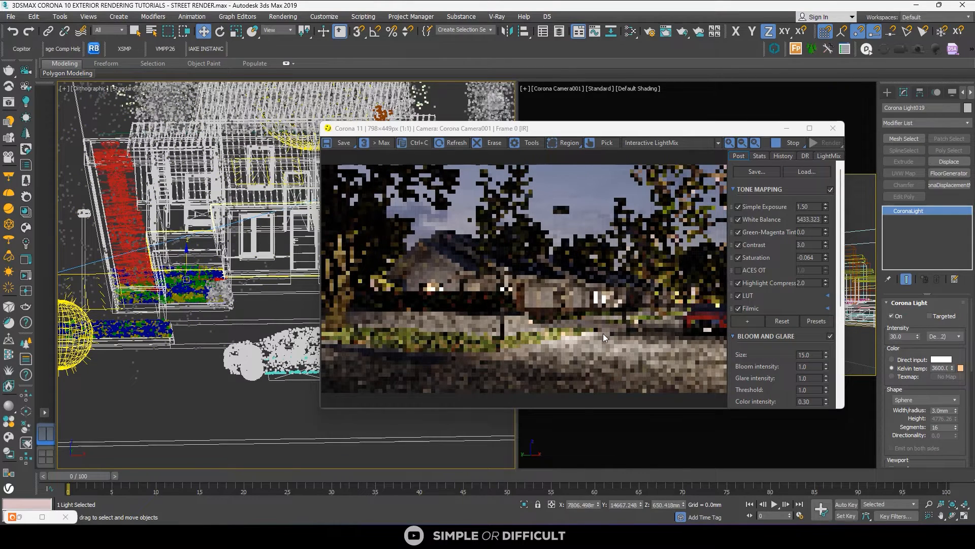
{"action": "scroll", "coordinate": [632, 300], "scroll_direction": "up", "scroll_amount": 1}
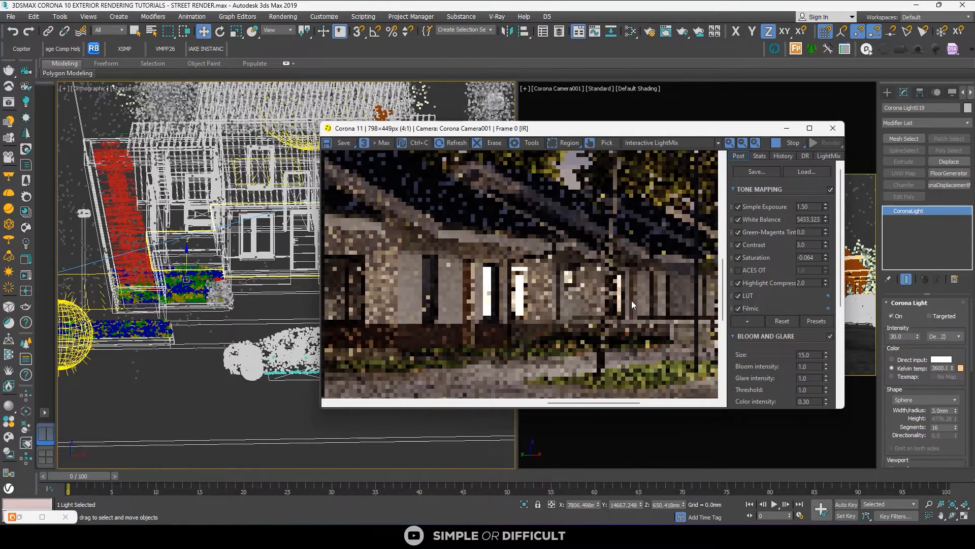
{"action": "scroll", "coordinate": [632, 300], "scroll_direction": "down", "scroll_amount": 1}
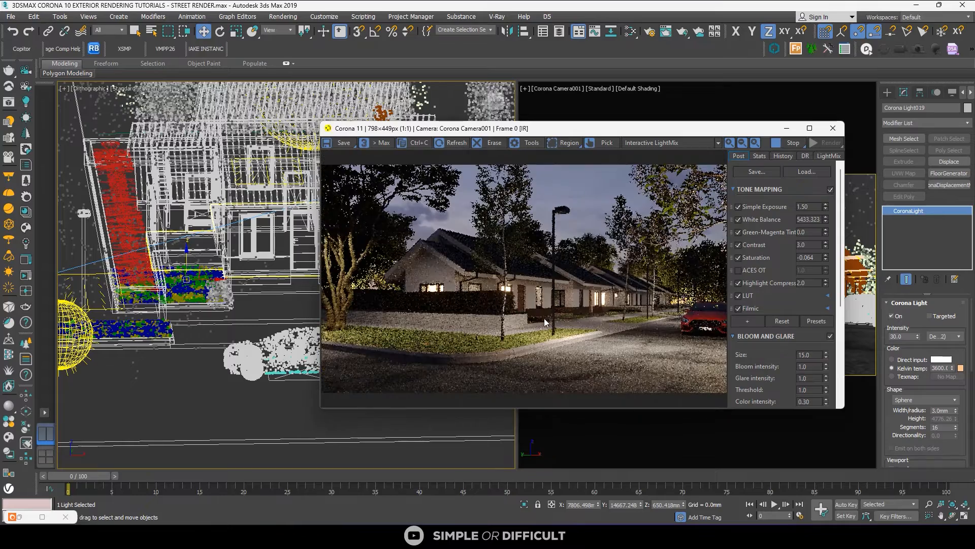
Enlarge the garden sphere light's radius to 600 mm, then reduce it to about 312 mm
{"action": "middle_click_drag", "start_coordinate": [216, 256], "coordinate": [220, 258], "text": "alt"}
{"action": "key", "text": "t"}
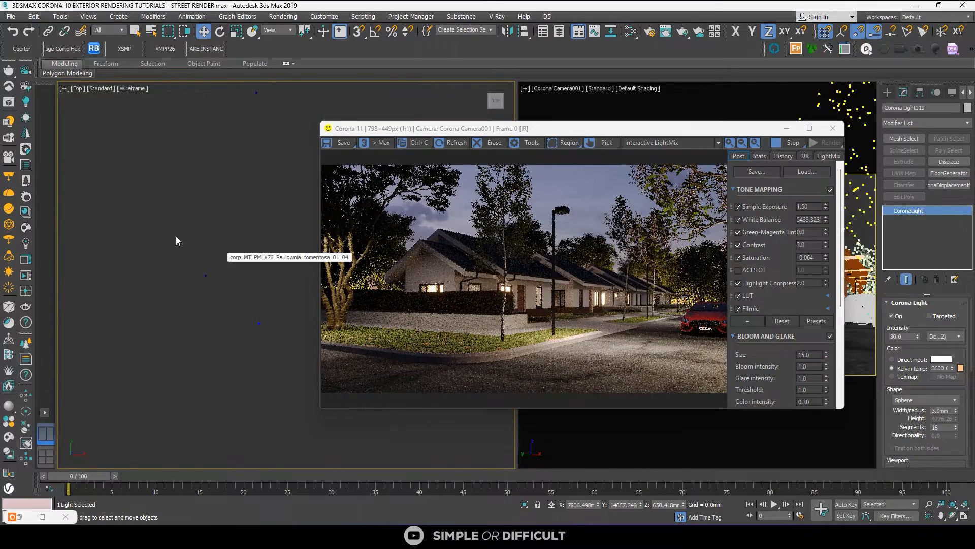
{"action": "key", "text": "z"}
{"action": "scroll", "coordinate": [205, 276], "scroll_direction": "down", "scroll_amount": 10}
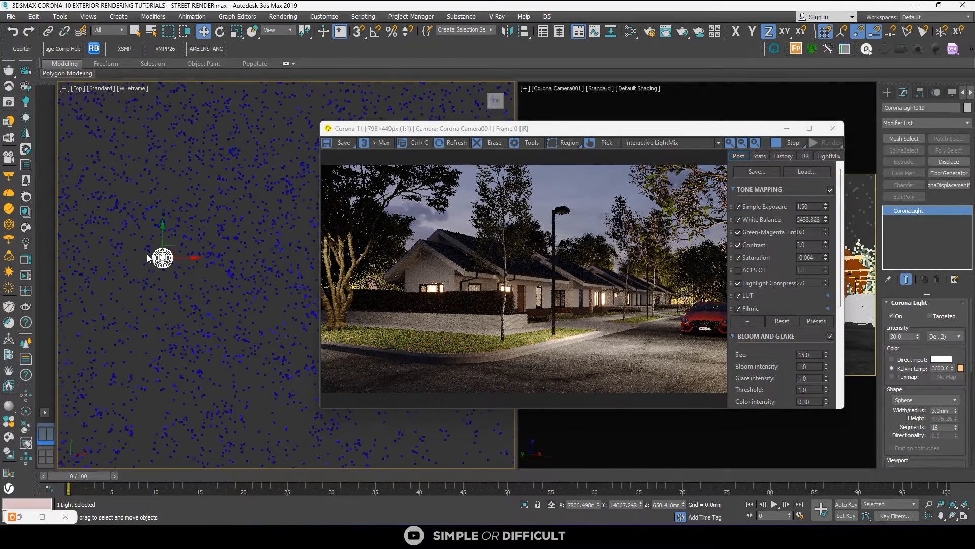
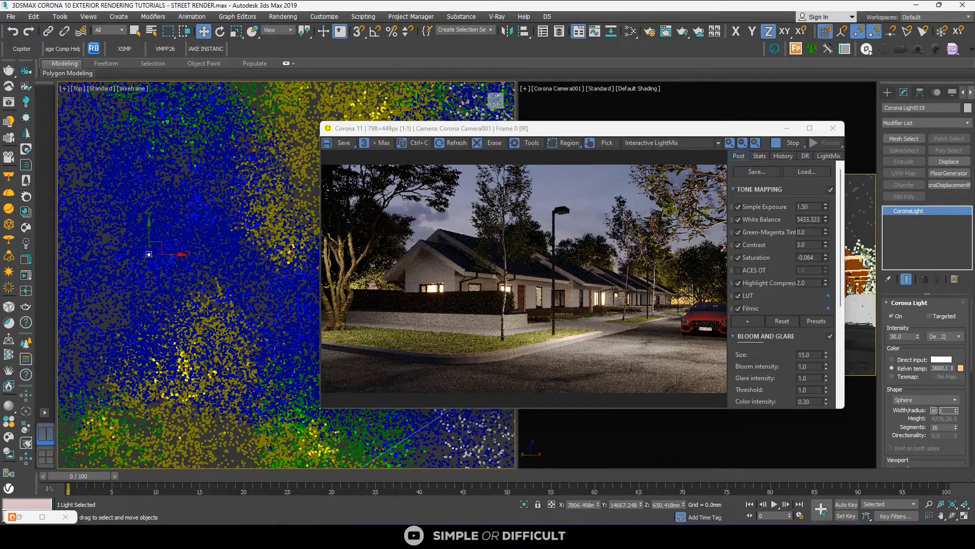
{"action": "type", "text": "0"}
{"action": "key", "text": "Return"}
{"action": "scroll", "coordinate": [203, 244], "scroll_direction": "down", "scroll_amount": 5}
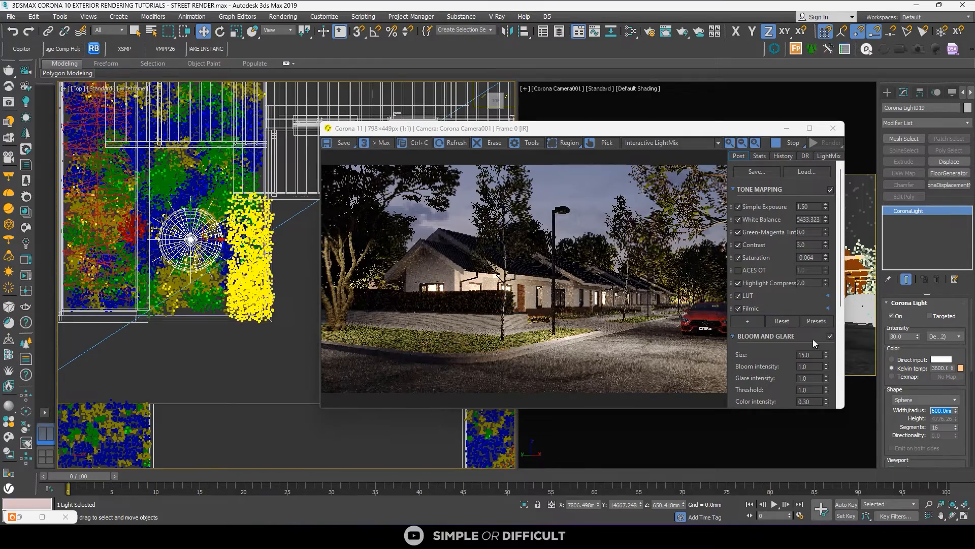
{"action": "left_click_drag", "start_coordinate": [956, 412], "coordinate": [960, 431]}
Place an independent copy of the small sphere light between the first and second houses, at about X 18465, Y 19817 mm
{"action": "scroll", "coordinate": [152, 234], "scroll_direction": "down", "scroll_amount": 4}
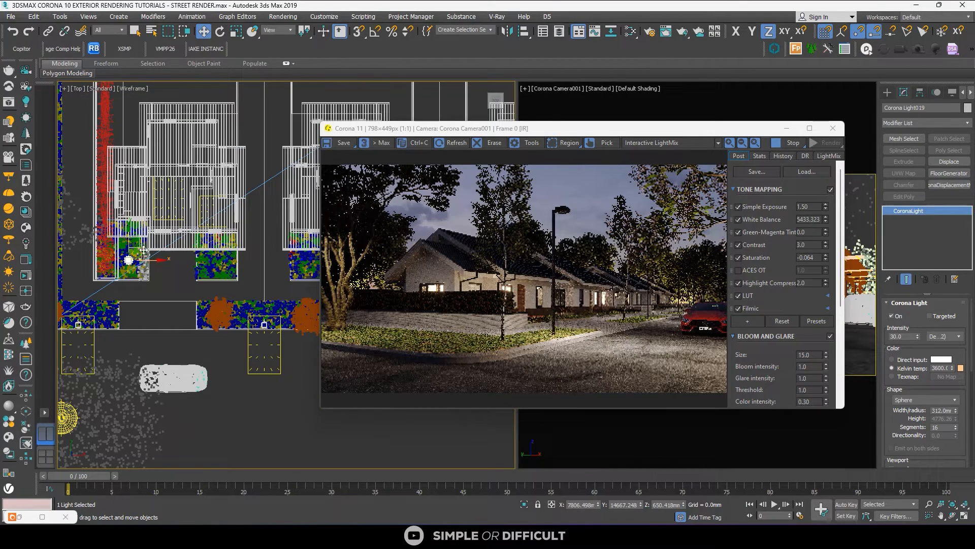
{"action": "mouse_move", "coordinate": [131, 258]}
{"action": "left_mouse_down", "text": "shift"}
{"action": "mouse_move", "coordinate": [269, 199]}
{"action": "mouse_move", "coordinate": [285, 181]}
{"action": "left_mouse_up", "text": "shift"}
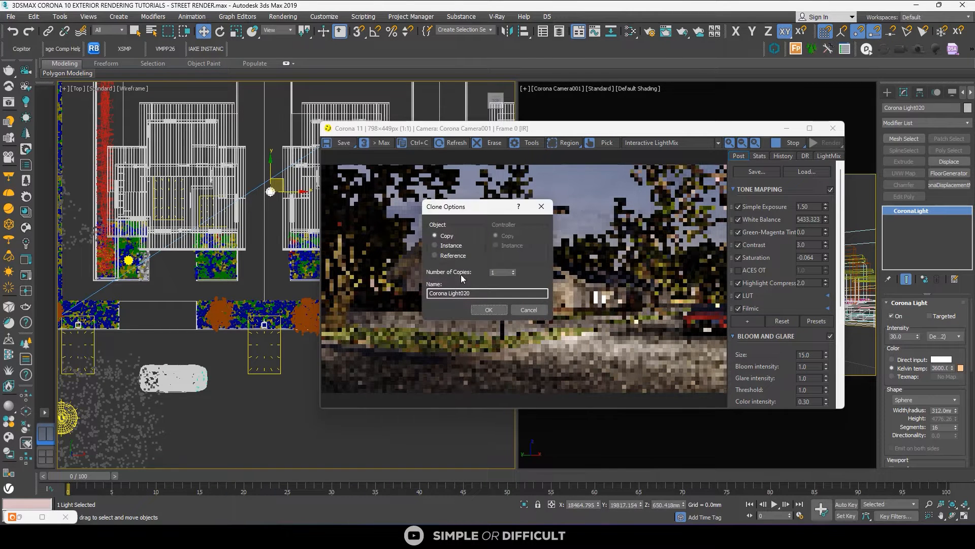
{"action": "left_click", "coordinate": [489, 311]}
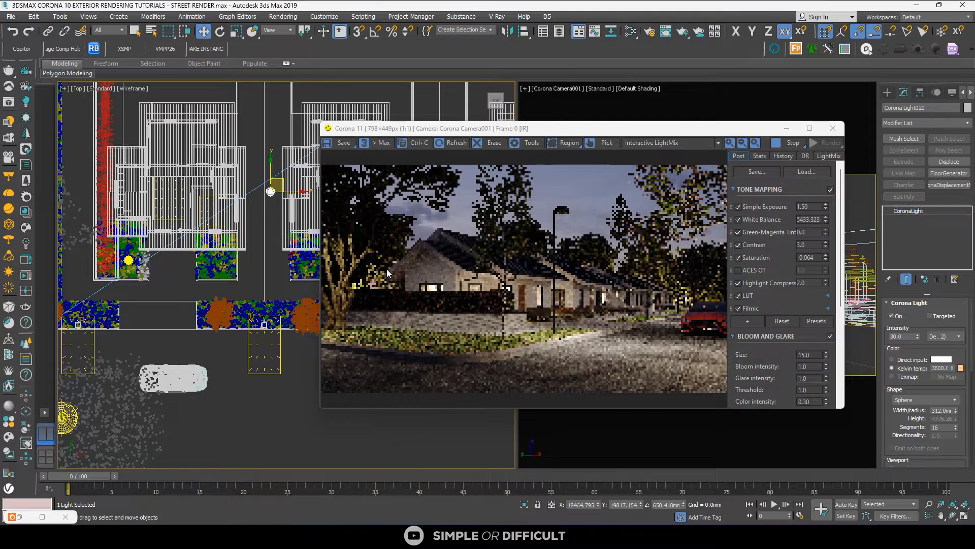
Place three more independent copies of the garden sphere light between the following houses, at about X 31842, X 44931 and X 57788 mm
{"action": "scroll", "coordinate": [204, 229], "scroll_direction": "down", "scroll_amount": 5}
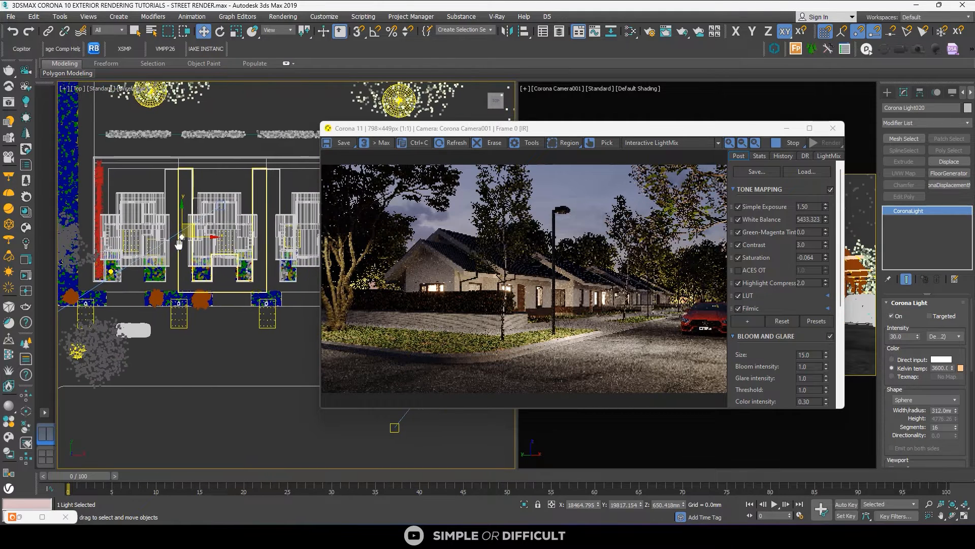
{"action": "left_click_drag", "start_coordinate": [169, 223], "coordinate": [257, 209], "text": "shift"}
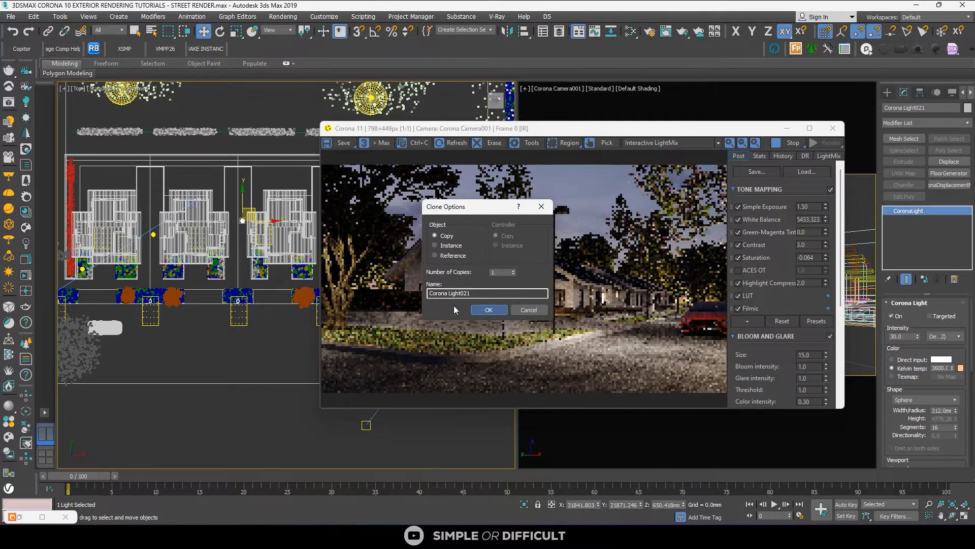
{"action": "left_click", "coordinate": [488, 310]}
{"action": "scroll", "coordinate": [181, 221], "scroll_direction": "down", "scroll_amount": 2}
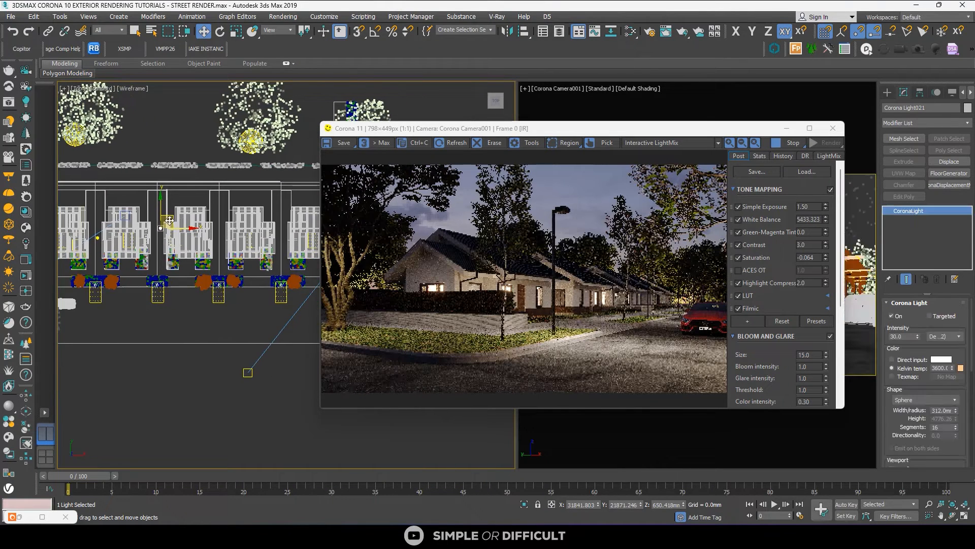
{"action": "left_click_drag", "start_coordinate": [171, 218], "coordinate": [234, 226], "text": "shift"}
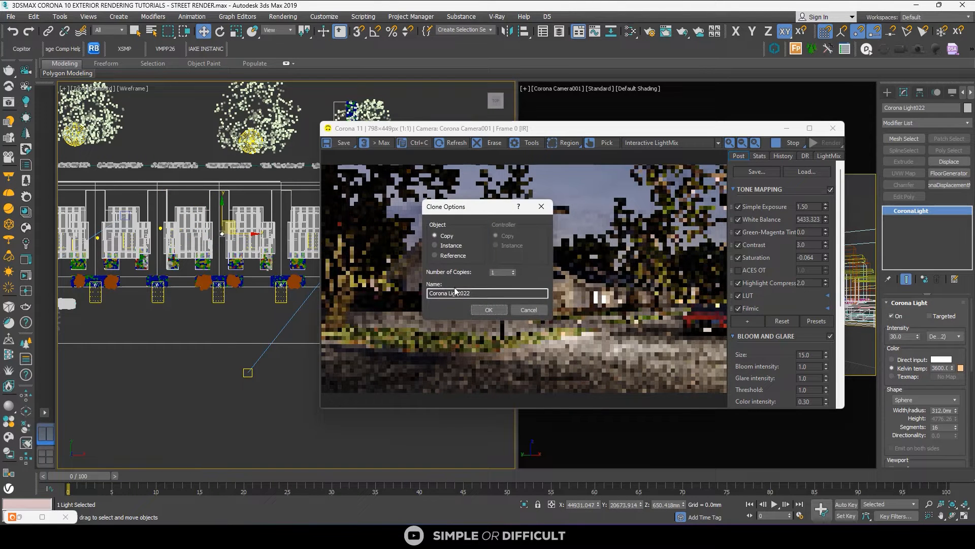
{"action": "left_click", "coordinate": [487, 311]}
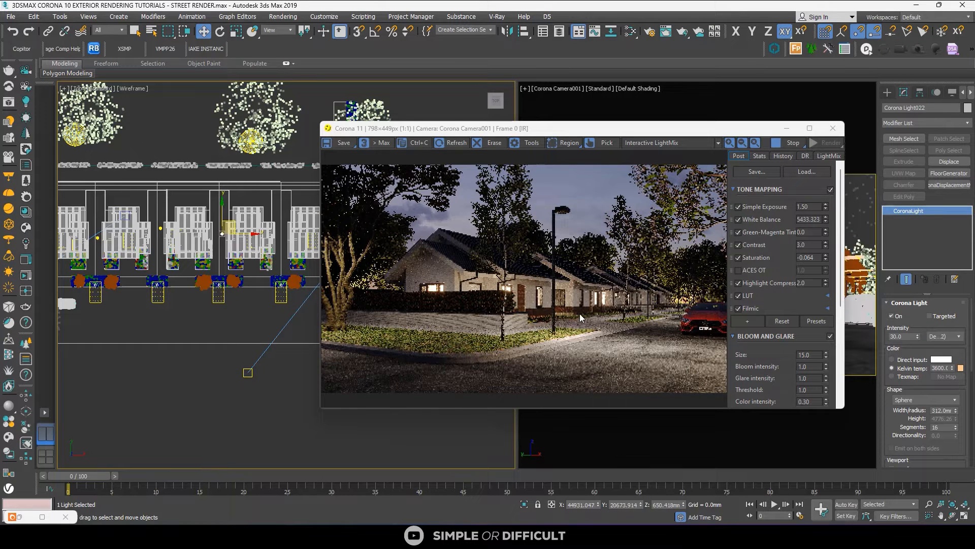
{"action": "scroll", "coordinate": [197, 234], "scroll_direction": "down", "scroll_amount": 2}
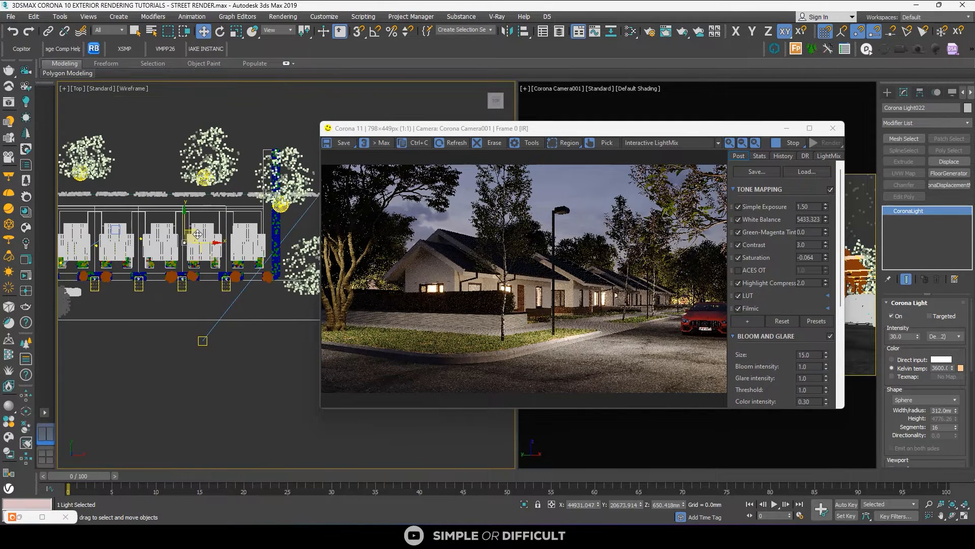
{"action": "left_click_drag", "start_coordinate": [197, 234], "coordinate": [240, 230], "text": "shift"}
{"action": "left_click", "coordinate": [490, 310]}
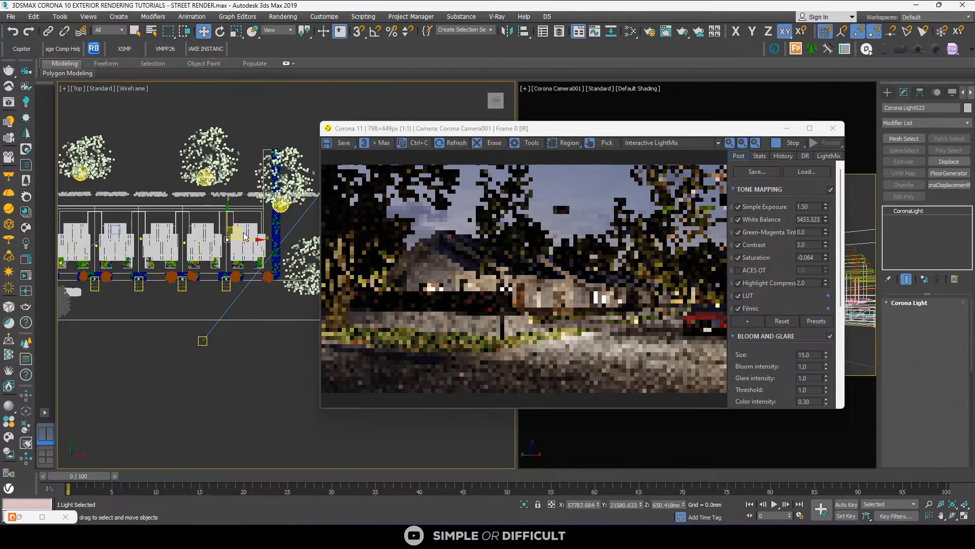
Select the two light-panel faces on the head of the corner street lamp at about X 4025 mm
{"action": "scroll", "coordinate": [243, 257], "scroll_direction": "down", "scroll_amount": 4}
{"action": "middle_click_drag", "start_coordinate": [243, 257], "coordinate": [207, 263], "text": "alt"}
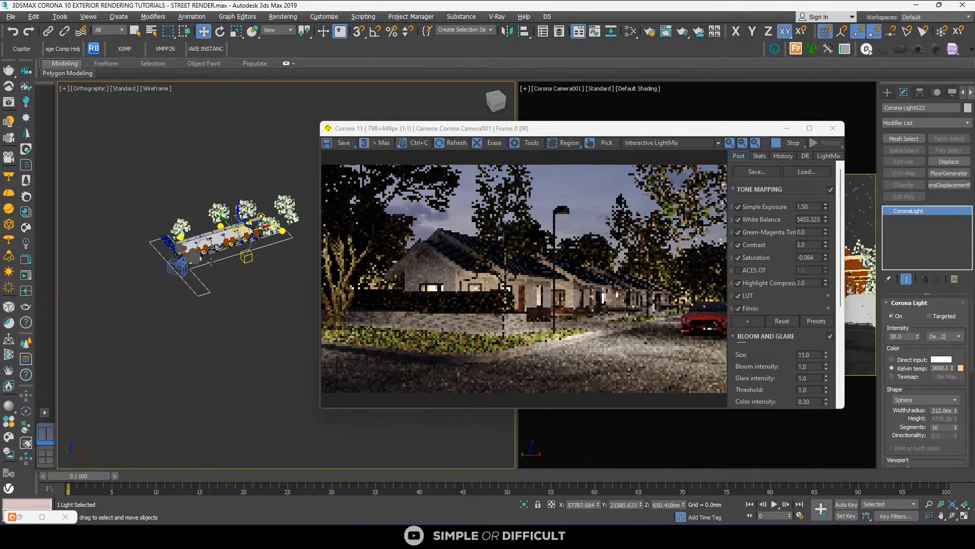
{"action": "scroll", "coordinate": [207, 264], "scroll_direction": "up", "scroll_amount": 8}
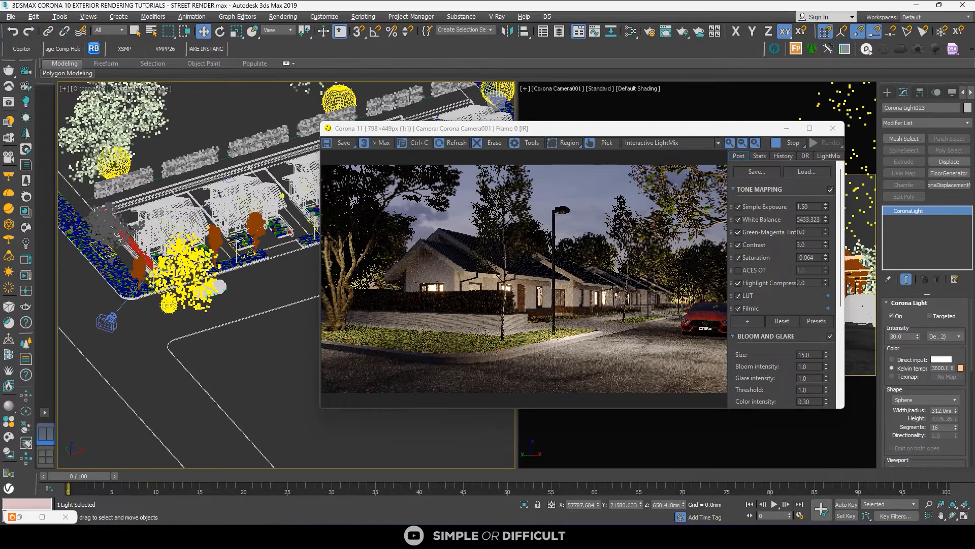
{"action": "scroll", "coordinate": [236, 257], "scroll_direction": "up", "scroll_amount": 5}
{"action": "left_click", "coordinate": [250, 201]}
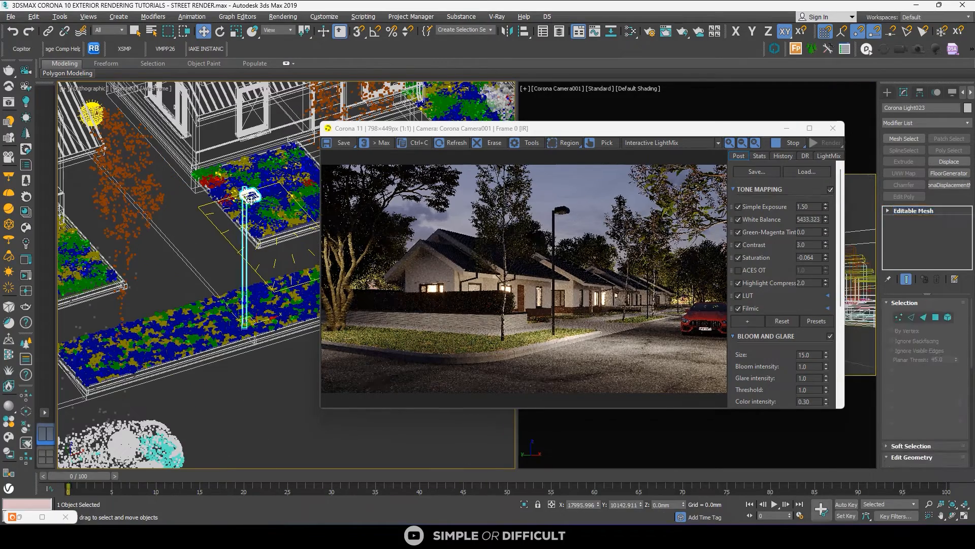
{"action": "scroll", "coordinate": [222, 233], "scroll_direction": "up", "scroll_amount": 3}
{"action": "mouse_move", "coordinate": [222, 234]}
{"action": "middle_mouse_down", "text": "alt"}
{"action": "mouse_move", "coordinate": [248, 197]}
{"action": "mouse_move", "coordinate": [183, 218]}
{"action": "mouse_move", "coordinate": [177, 201]}
{"action": "mouse_move", "coordinate": [218, 245]}
{"action": "middle_mouse_up", "text": "alt"}
{"action": "scroll", "coordinate": [219, 245], "scroll_direction": "up", "scroll_amount": 5}
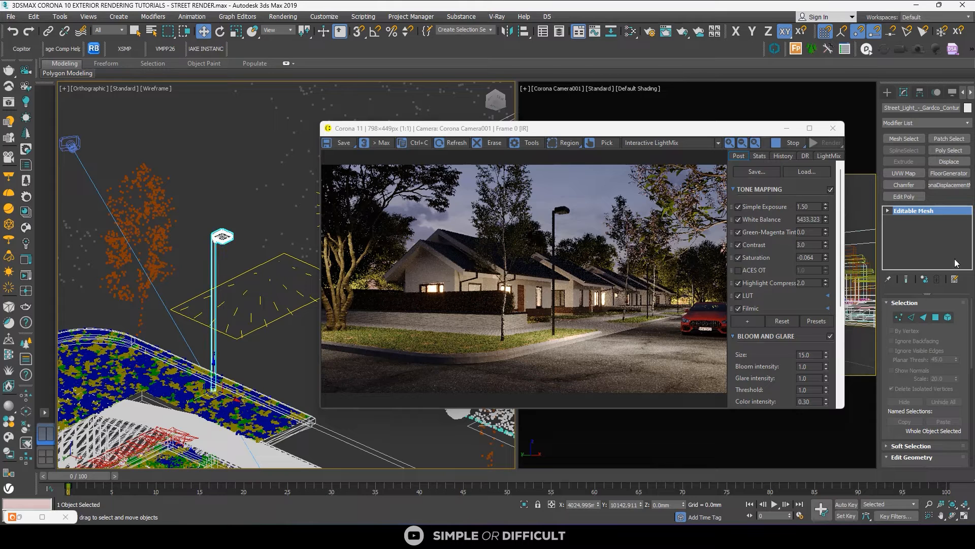
{"action": "left_click", "coordinate": [936, 317]}
{"action": "scroll", "coordinate": [220, 233], "scroll_direction": "up", "scroll_amount": 4}
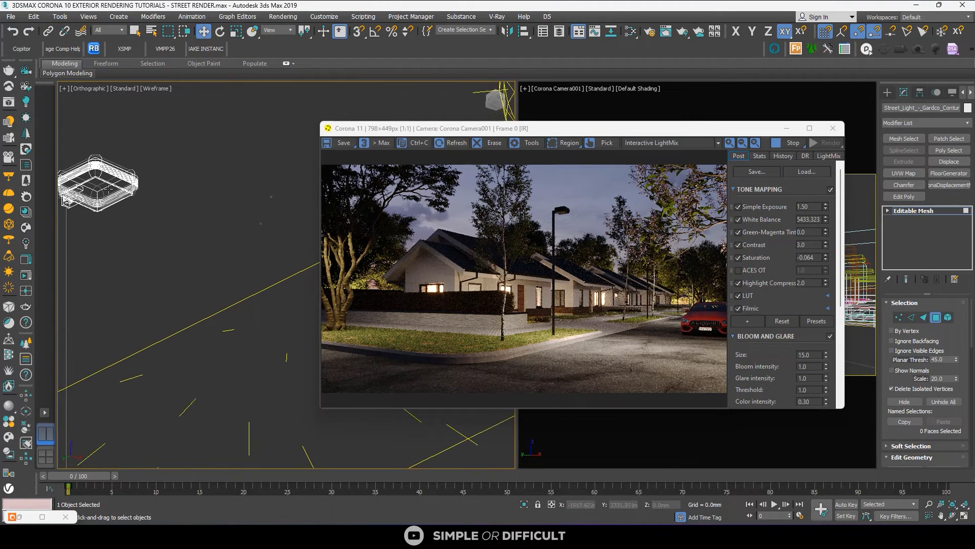
{"action": "left_click", "coordinate": [104, 188]}
{"action": "middle_click_drag", "start_coordinate": [290, 123], "coordinate": [175, 96], "text": "alt"}
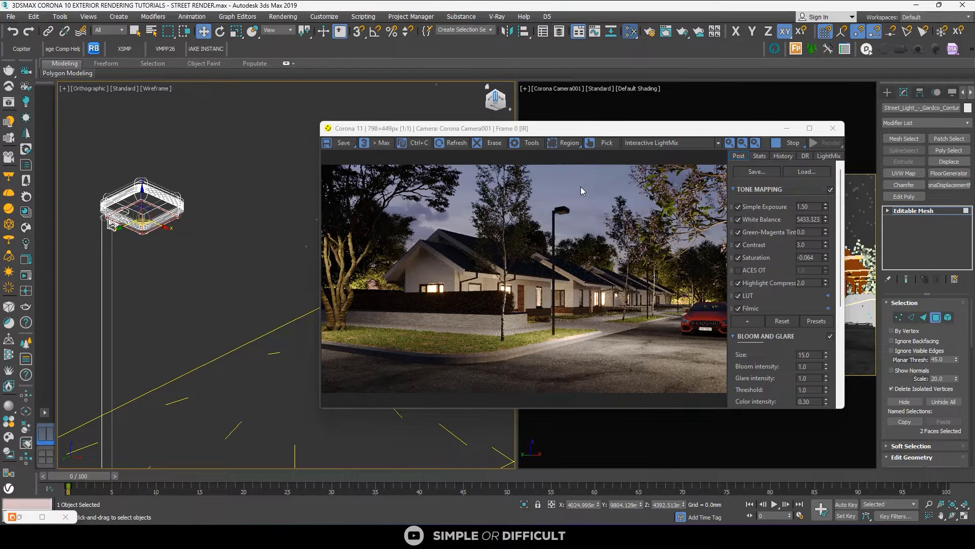
Create a CoronaLightMtl with intensity 30, assign it to the selected lamp faces and check the lamp head in the render
{"action": "key", "text": "m"}
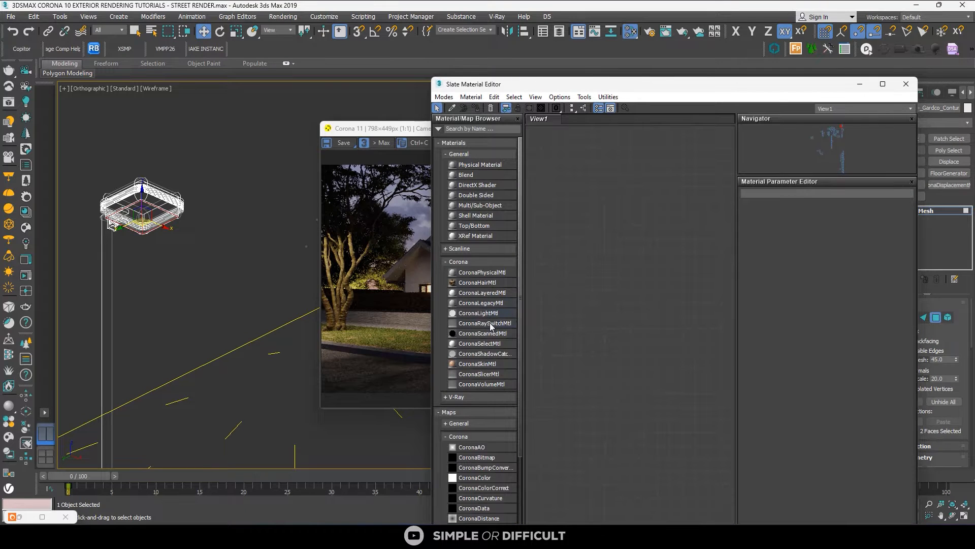
{"action": "left_click_drag", "start_coordinate": [487, 315], "coordinate": [677, 243]}
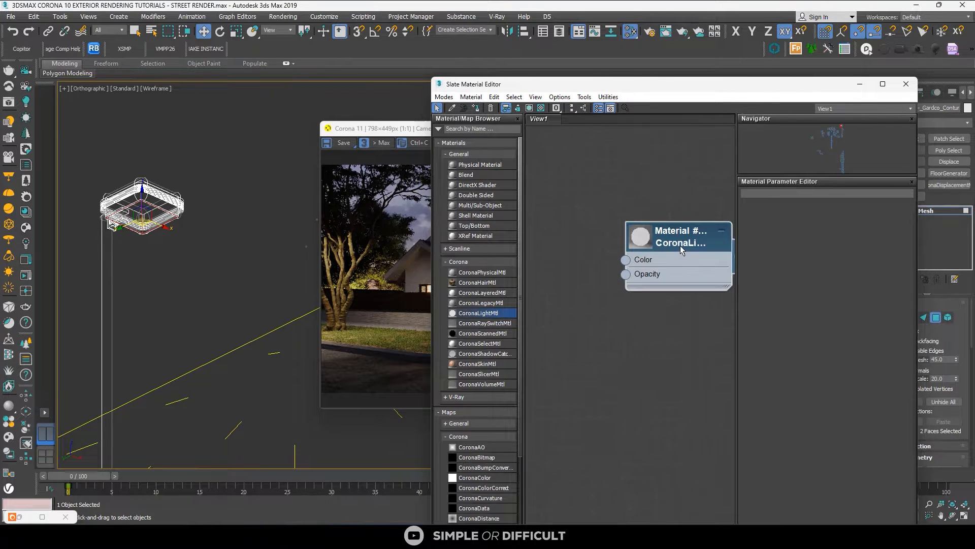
{"action": "double_click", "coordinate": [681, 246]}
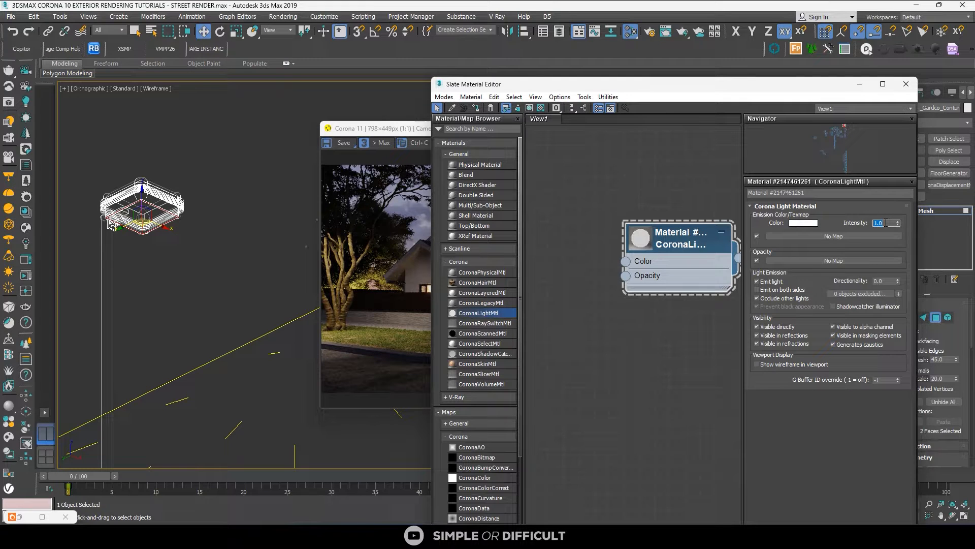
{"action": "right_click", "coordinate": [661, 246]}
{"action": "key", "text": "Escape"}
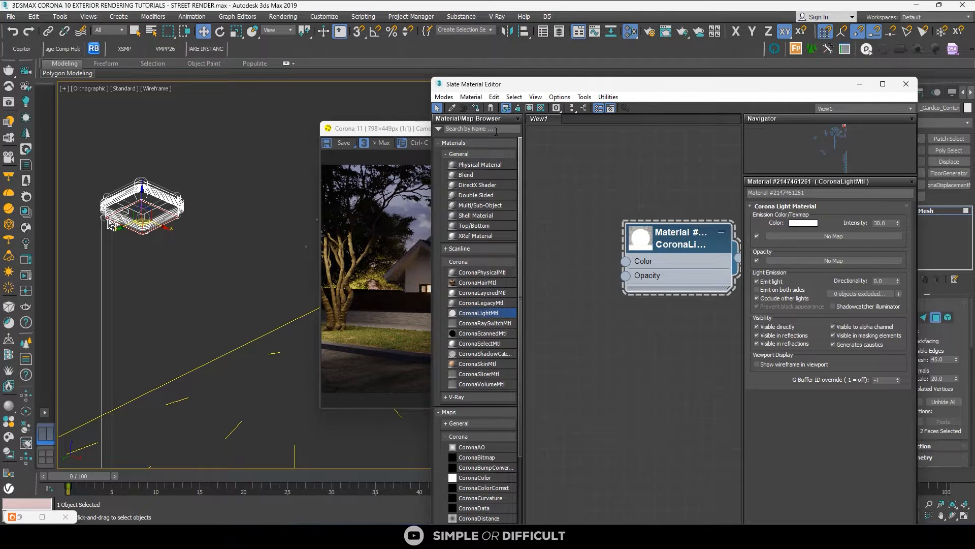
{"action": "left_click_drag", "start_coordinate": [610, 87], "coordinate": [827, 215]}
{"action": "scroll", "coordinate": [565, 212], "scroll_direction": "up", "scroll_amount": 2}
{"action": "scroll", "coordinate": [564, 212], "scroll_direction": "down", "scroll_amount": 2}
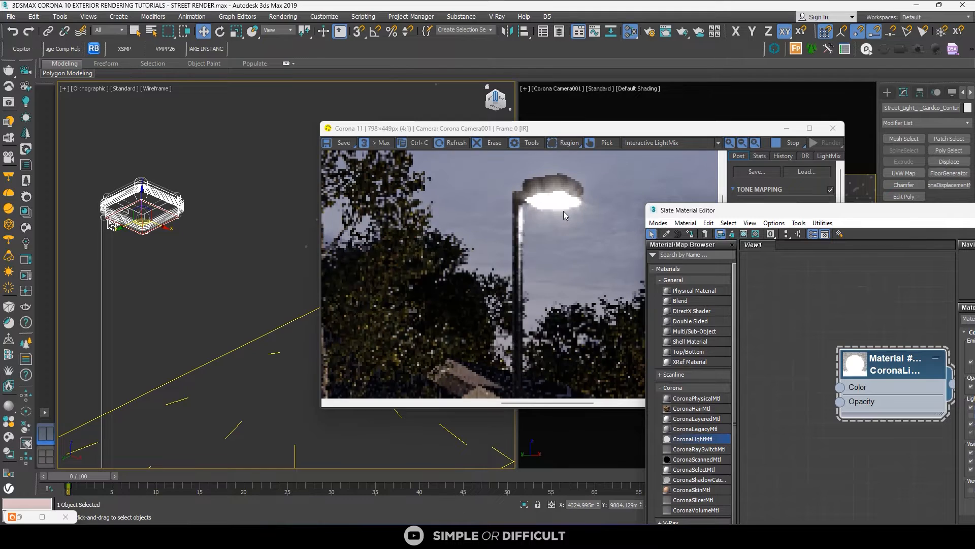
Match the light material's emission colour to the warm 4500 K colour of the rectangular light beside the street lamp
{"action": "left_click_drag", "start_coordinate": [781, 215], "coordinate": [531, 164]}
{"action": "scroll", "coordinate": [192, 158], "scroll_direction": "down", "scroll_amount": 3}
{"action": "left_click", "coordinate": [887, 93]}
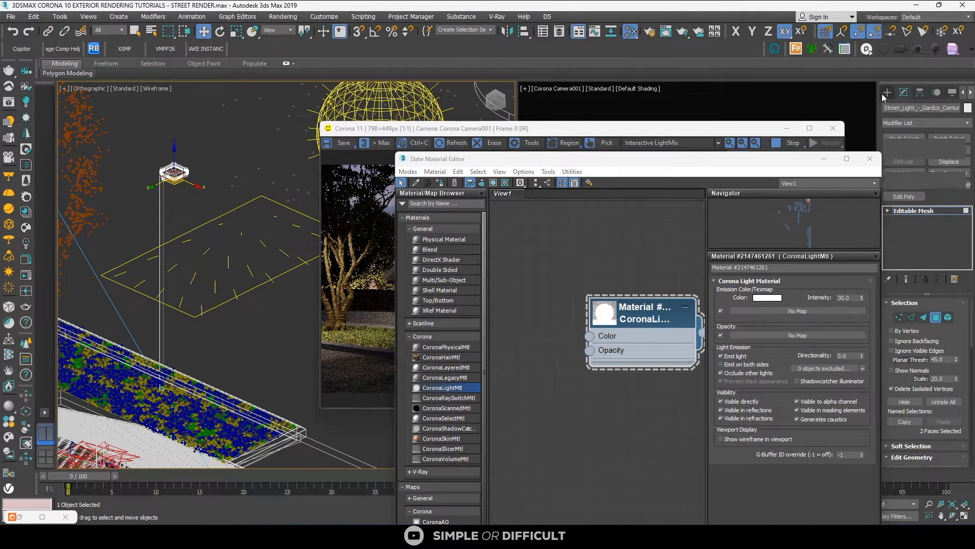
{"action": "left_click", "coordinate": [270, 201]}
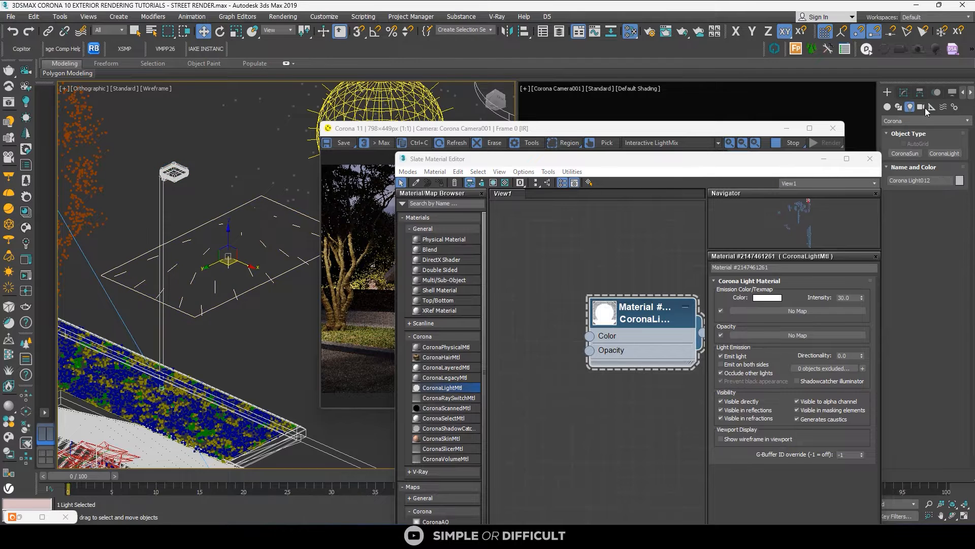
{"action": "left_click", "coordinate": [904, 92]}
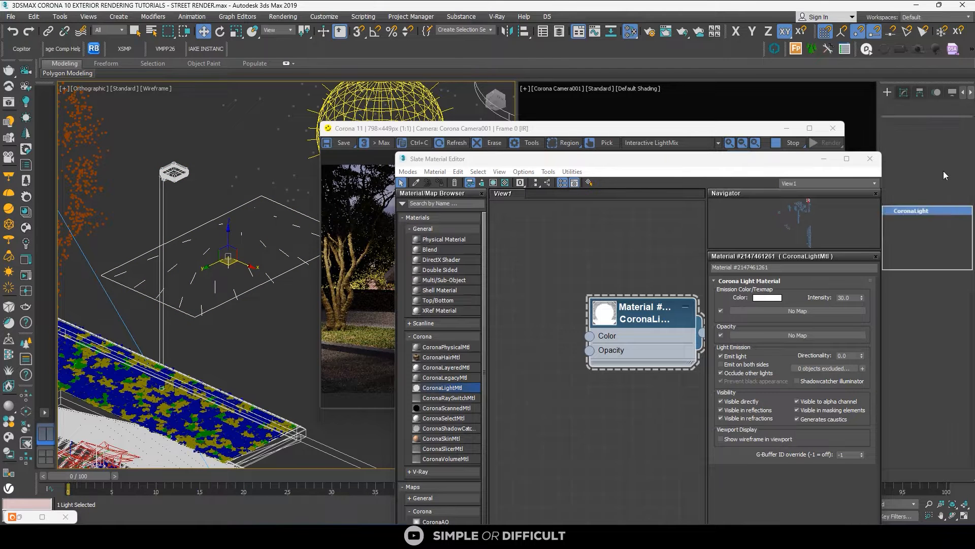
{"action": "left_click", "coordinate": [766, 299]}
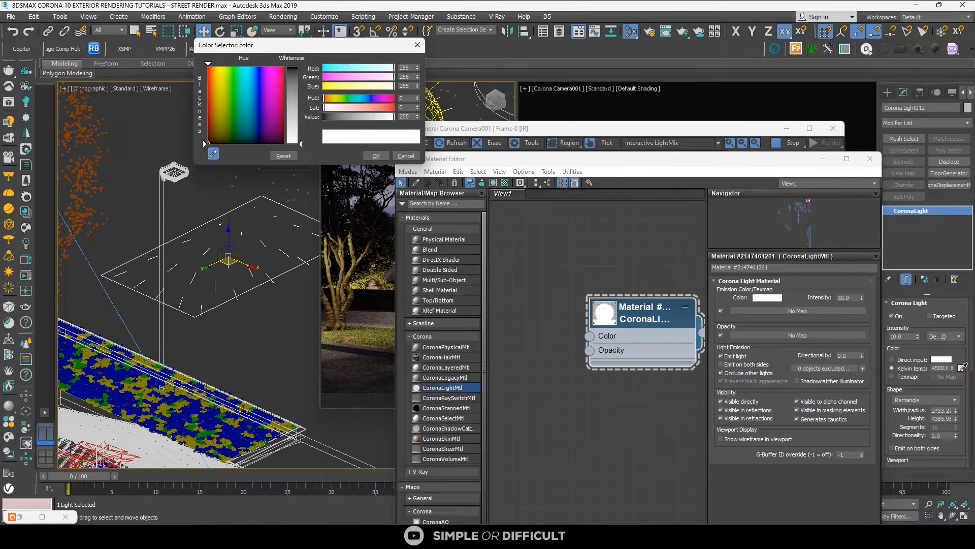
{"action": "left_click", "coordinate": [961, 368]}
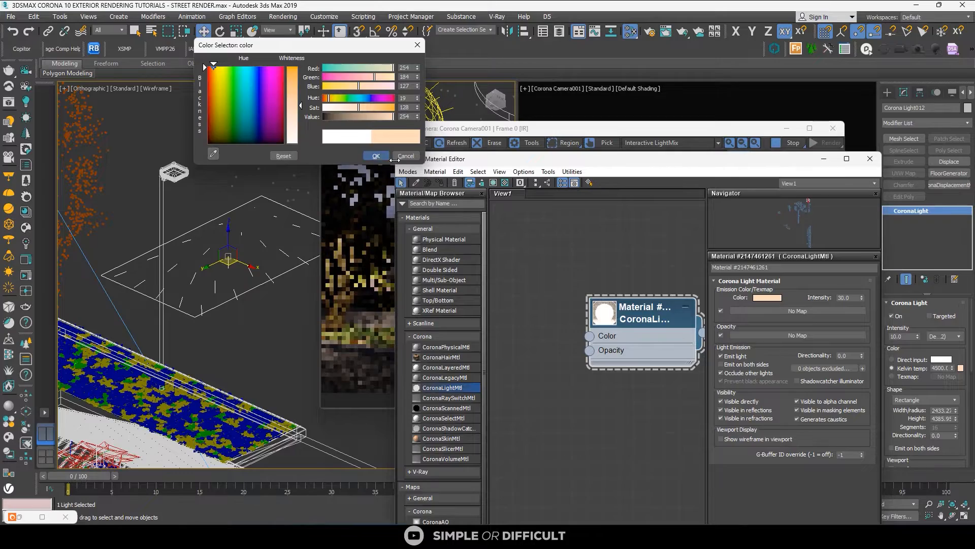
{"action": "left_click", "coordinate": [379, 157]}
Assign the warm light material to the light-panel faces of the second street lamp, beside the parked car
{"action": "scroll", "coordinate": [229, 228], "scroll_direction": "down", "scroll_amount": 3}
{"action": "scroll", "coordinate": [229, 227], "scroll_direction": "up", "scroll_amount": 10}
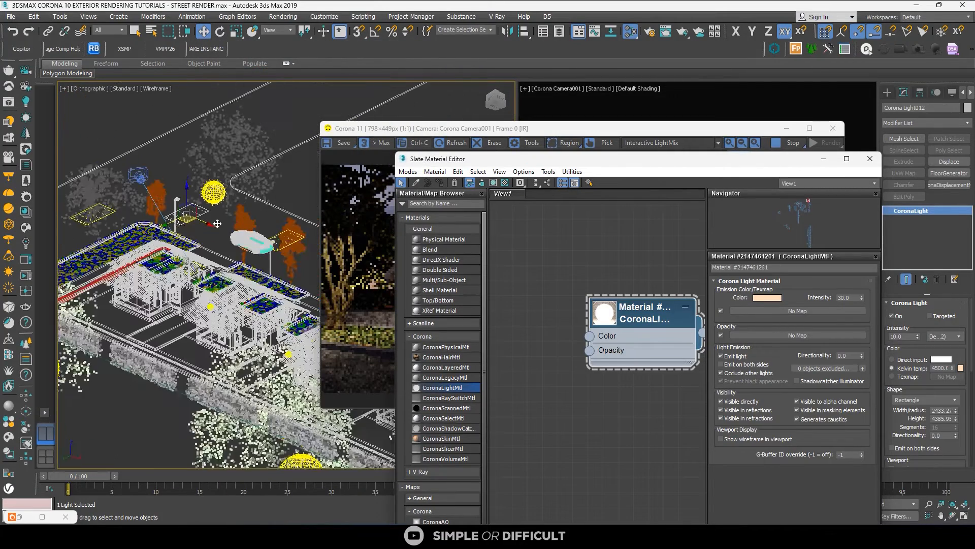
{"action": "scroll", "coordinate": [225, 236], "scroll_direction": "up", "scroll_amount": 1}
{"action": "left_click", "coordinate": [226, 237]}
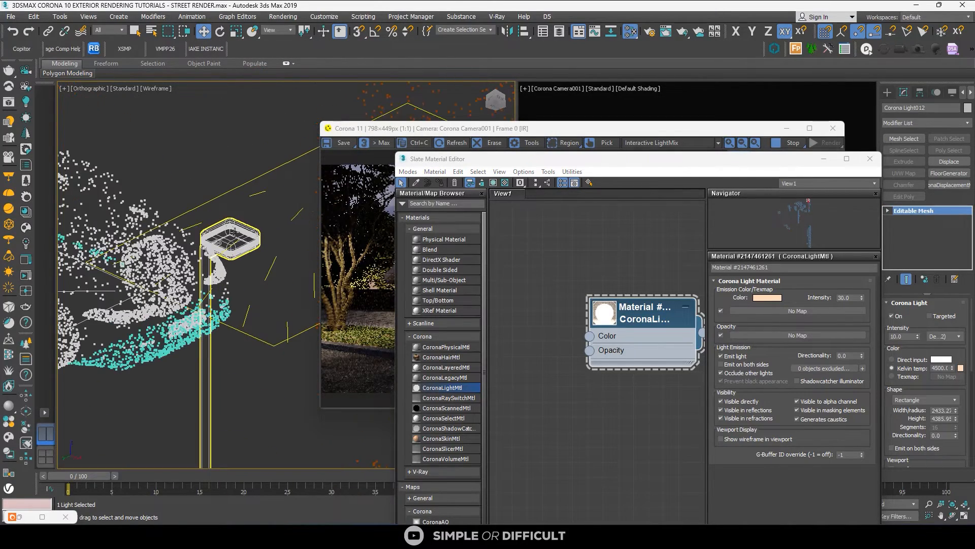
{"action": "left_click", "coordinate": [937, 321]}
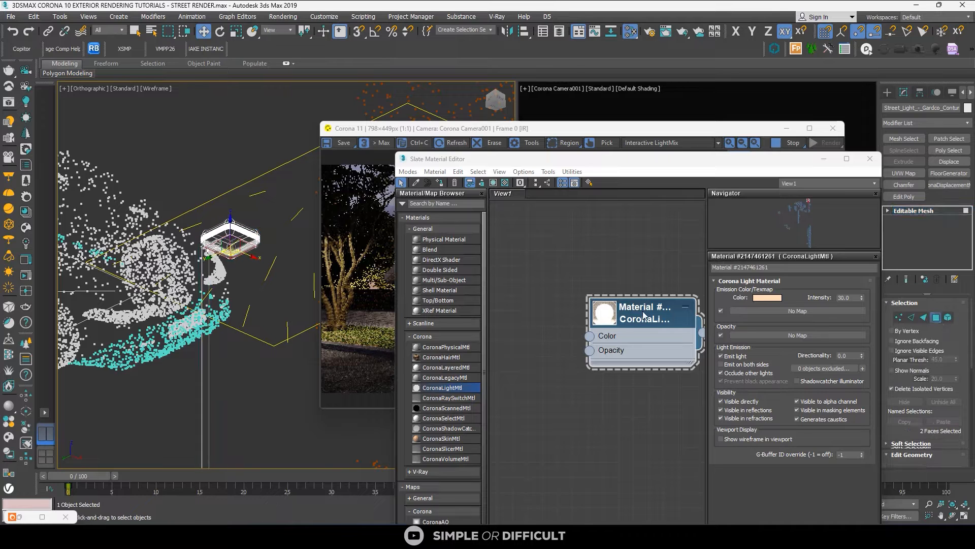
{"action": "scroll", "coordinate": [272, 230], "scroll_direction": "down", "scroll_amount": 5}
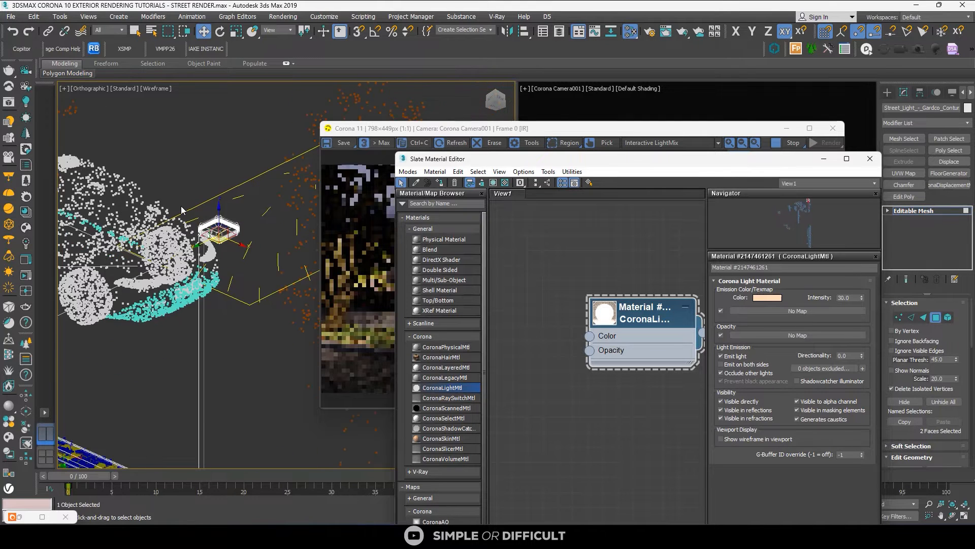
Turn off the Filmic tone-mapping operator and set the render's contrast to 1.0
{"action": "left_click_drag", "start_coordinate": [463, 128], "coordinate": [466, 67]}
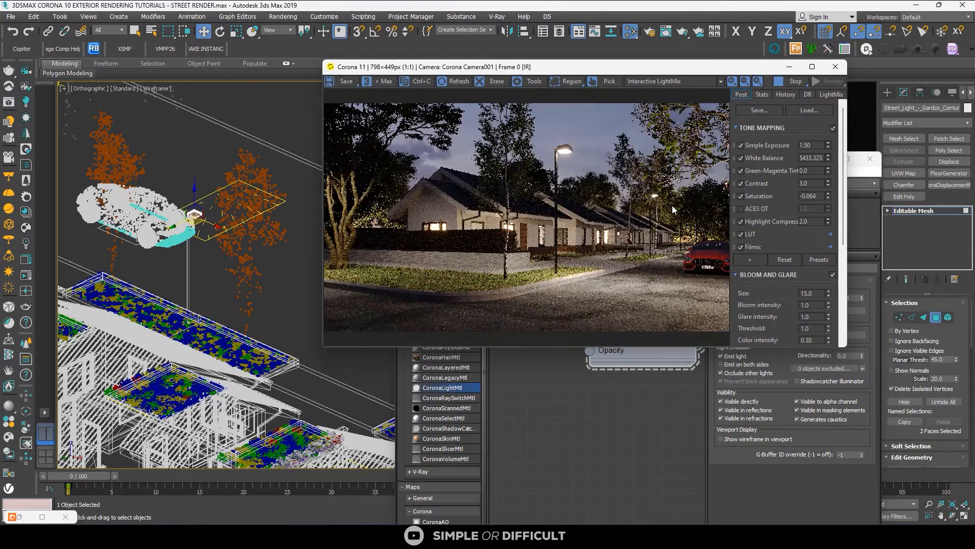
{"action": "scroll", "coordinate": [180, 222], "scroll_direction": "down", "scroll_amount": 3}
{"action": "scroll", "coordinate": [180, 222], "scroll_direction": "up", "scroll_amount": 2}
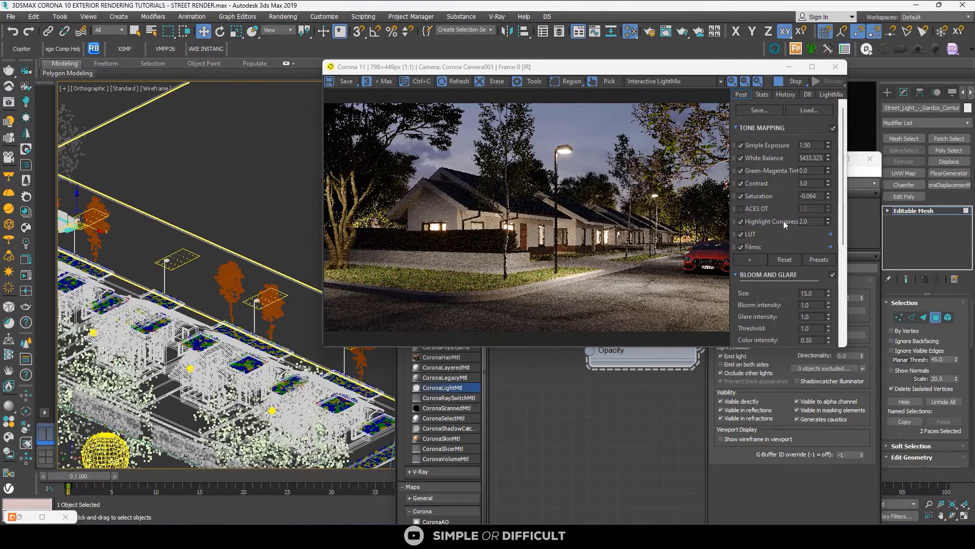
{"action": "left_click", "coordinate": [741, 247]}
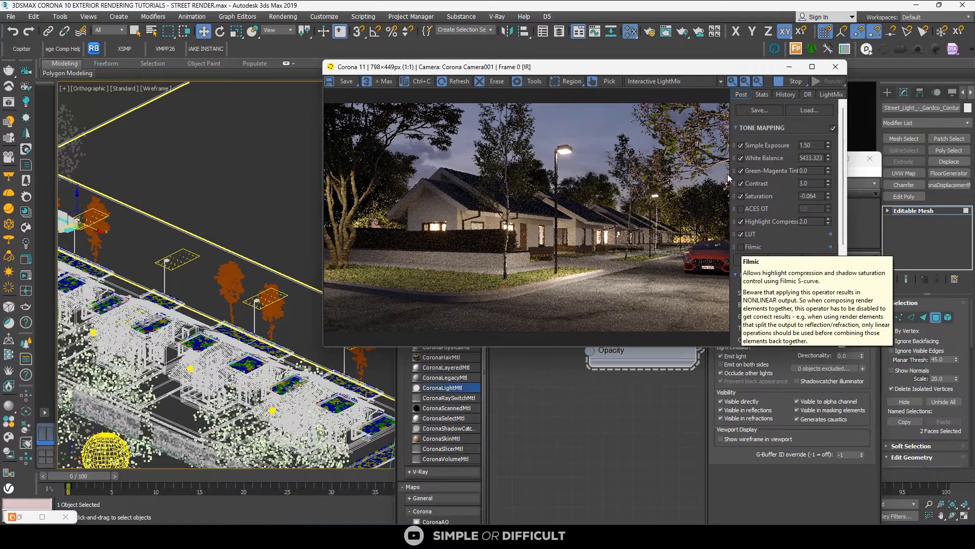
{"action": "left_click", "coordinate": [741, 183]}
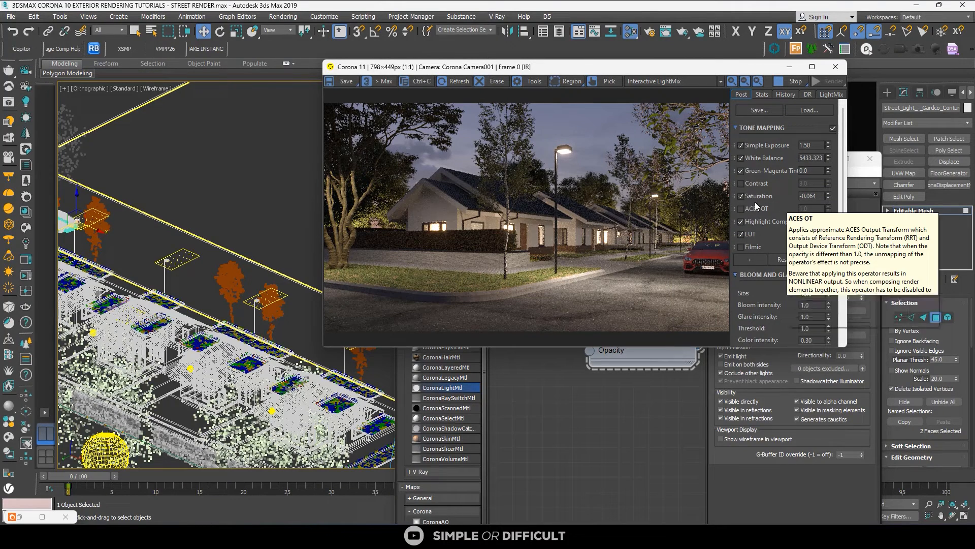
{"action": "left_click", "coordinate": [741, 184]}
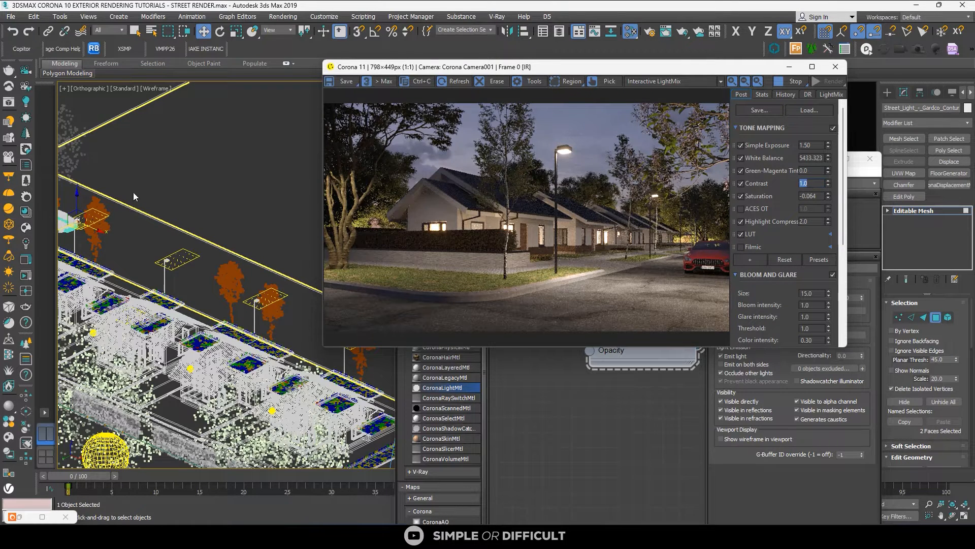
Assign the warm CoronaLightMtl to the two light-panel faces of the third street lamp along the row of houses
{"action": "scroll", "coordinate": [133, 192], "scroll_direction": "down", "scroll_amount": 5}
{"action": "middle_click_drag", "start_coordinate": [143, 279], "coordinate": [239, 255]}
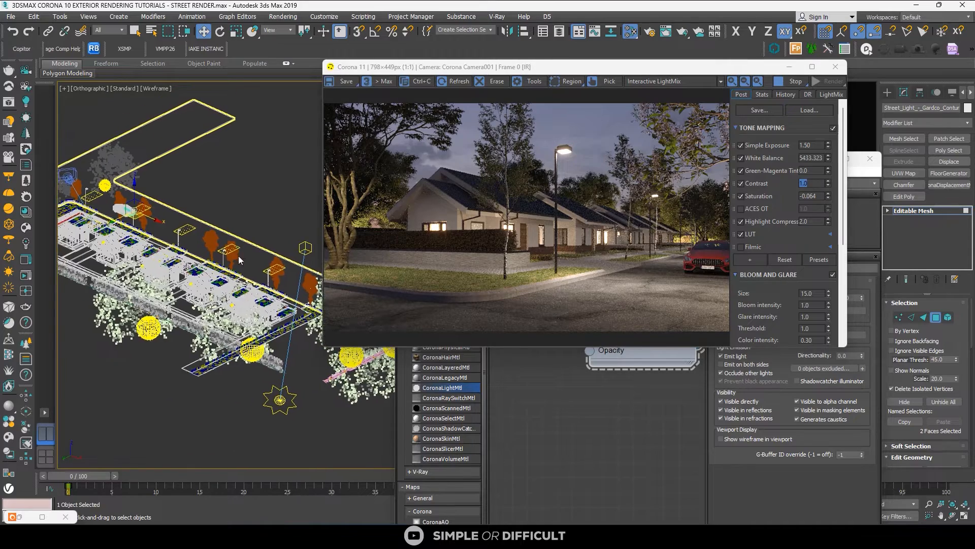
{"action": "scroll", "coordinate": [176, 230], "scroll_direction": "up", "scroll_amount": 2}
{"action": "left_click", "coordinate": [887, 92]}
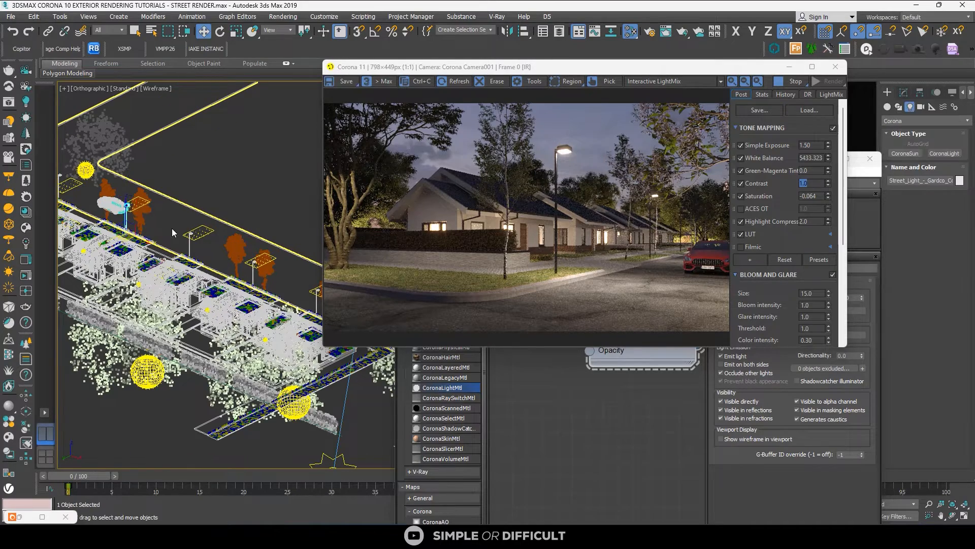
{"action": "scroll", "coordinate": [236, 268], "scroll_direction": "up", "scroll_amount": 5}
{"action": "left_click", "coordinate": [256, 284]}
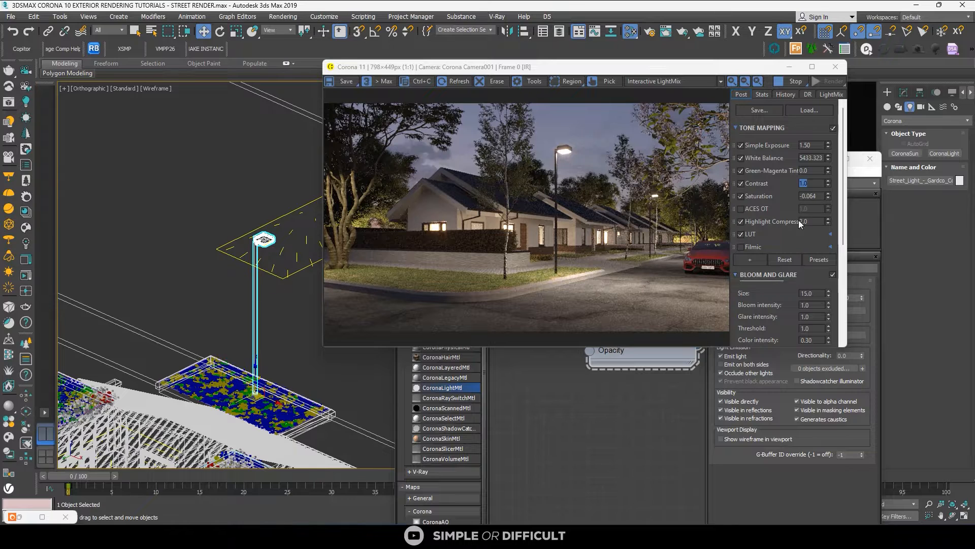
{"action": "left_click", "coordinate": [903, 92]}
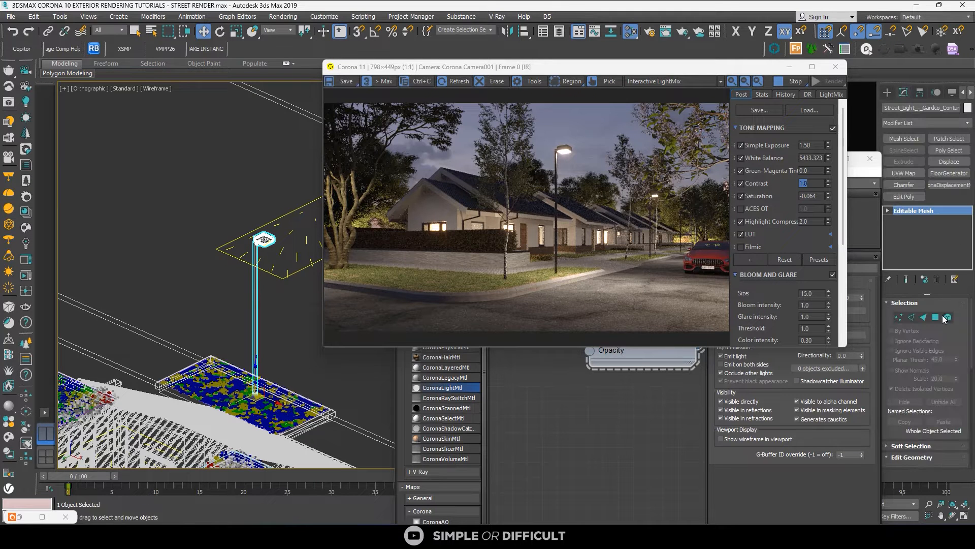
{"action": "left_click", "coordinate": [936, 318]}
{"action": "scroll", "coordinate": [258, 235], "scroll_direction": "up", "scroll_amount": 5}
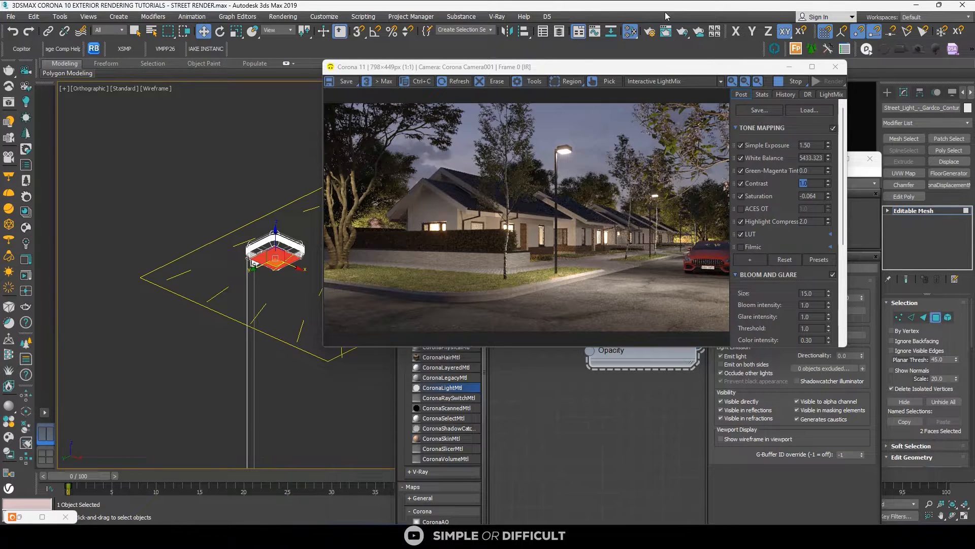
{"action": "left_click", "coordinate": [567, 389]}
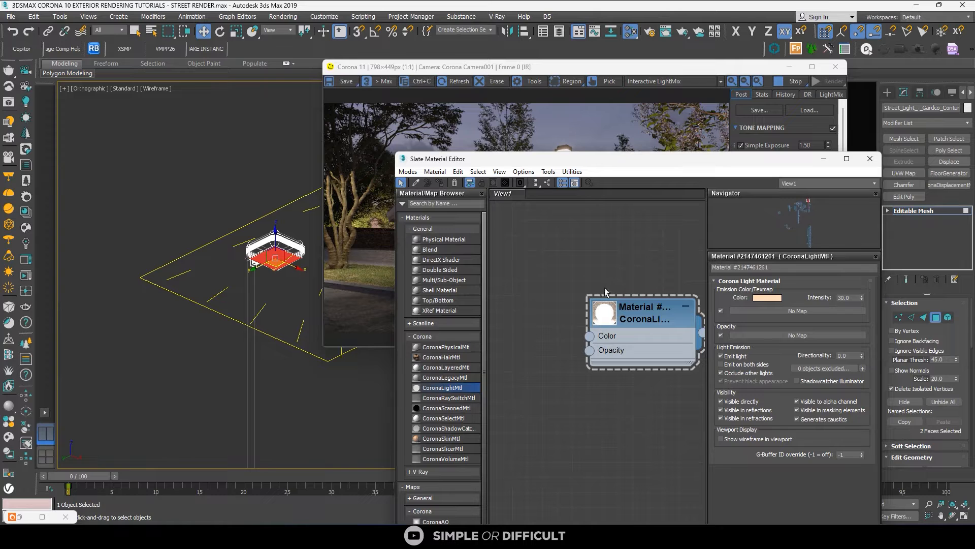
{"action": "left_click", "coordinate": [633, 316]}
{"action": "left_click", "coordinate": [440, 183]}
Apply the same warm light material to the two light-panel faces of the fourth street lamp, near the orange trees
{"action": "scroll", "coordinate": [264, 269], "scroll_direction": "down", "scroll_amount": 5}
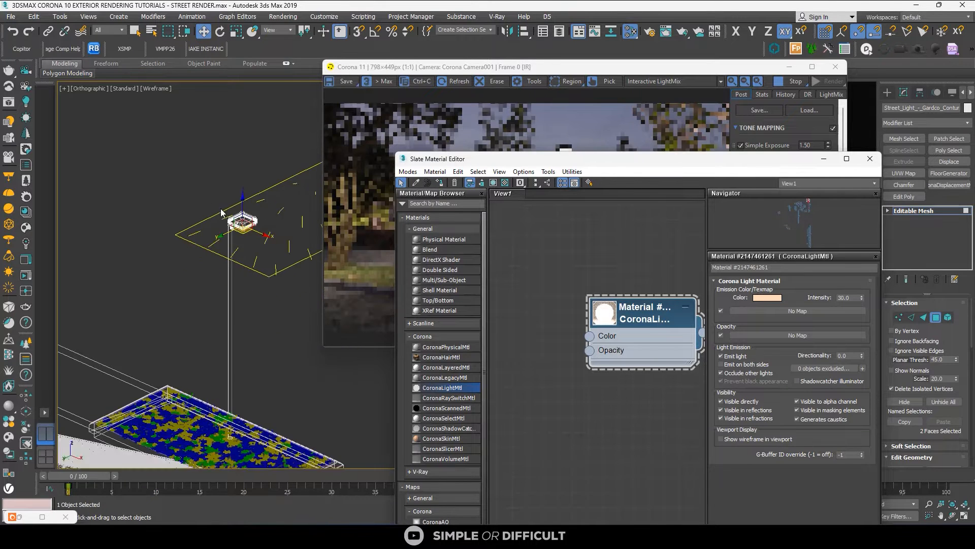
{"action": "scroll", "coordinate": [301, 278], "scroll_direction": "up", "scroll_amount": 3}
{"action": "scroll", "coordinate": [244, 296], "scroll_direction": "up", "scroll_amount": 5}
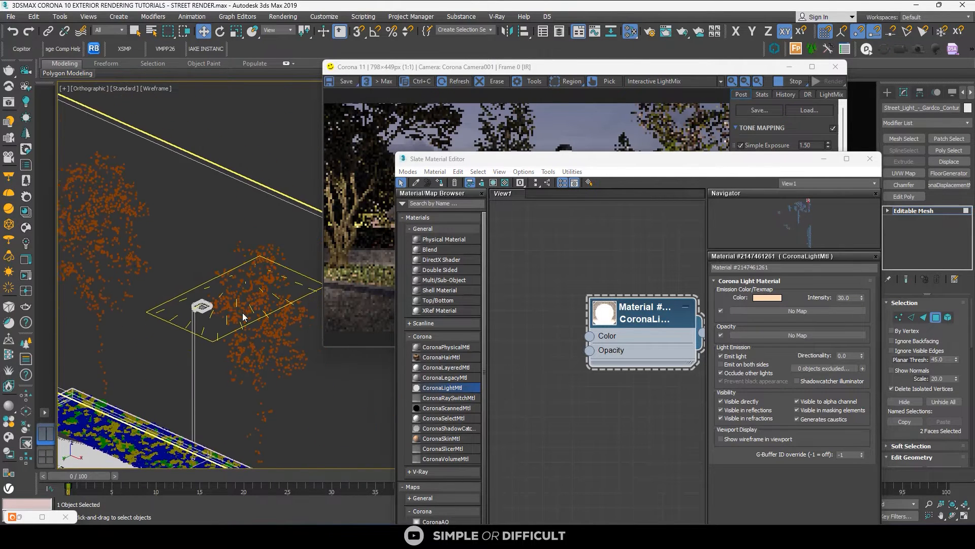
{"action": "left_click", "coordinate": [887, 92]}
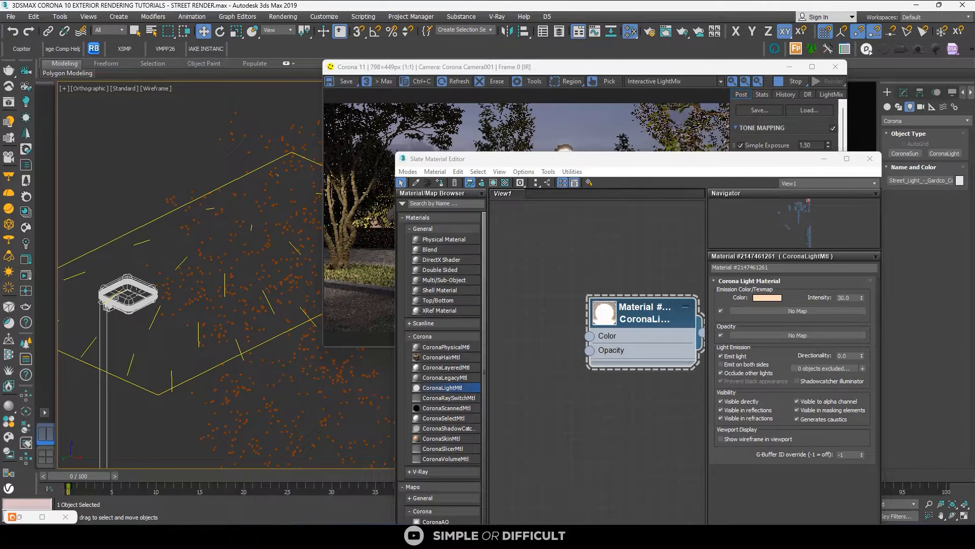
{"action": "scroll", "coordinate": [136, 295], "scroll_direction": "up", "scroll_amount": 5}
{"action": "left_click", "coordinate": [187, 283]}
{"action": "left_click", "coordinate": [187, 282]}
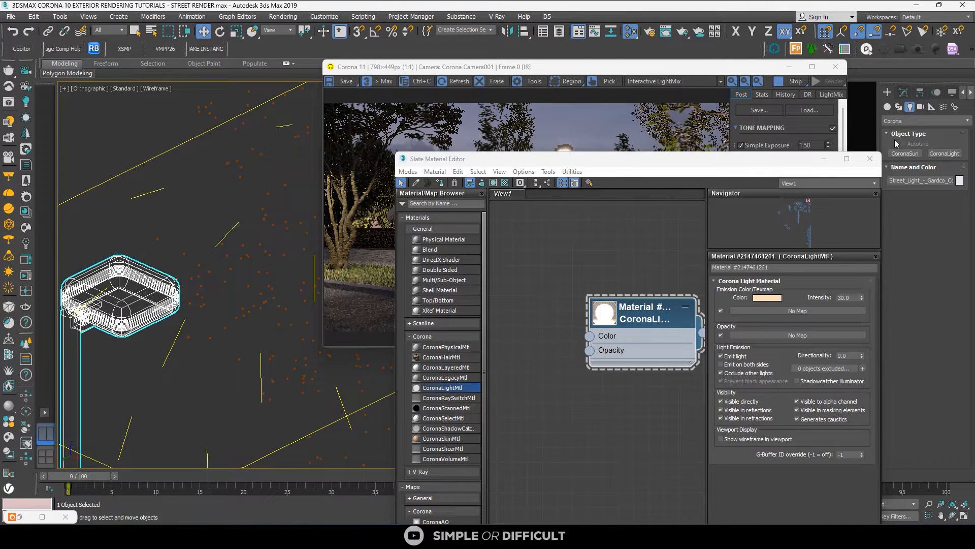
{"action": "left_click", "coordinate": [903, 94]}
{"action": "left_click", "coordinate": [935, 318]}
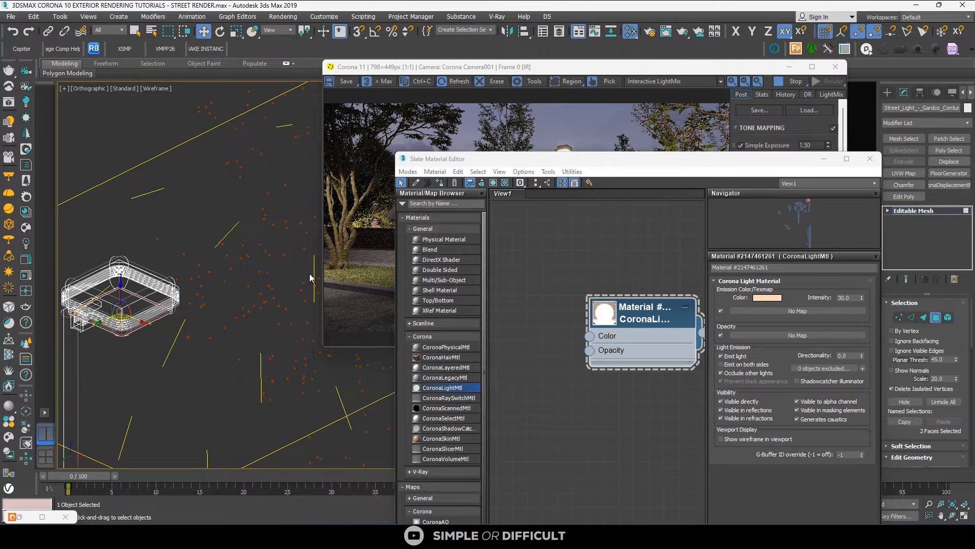
{"action": "left_click", "coordinate": [441, 184]}
Select the fifth street lamp along the row and assign the warm light material to its light-panel faces
{"action": "scroll", "coordinate": [216, 211], "scroll_direction": "down", "scroll_amount": 7}
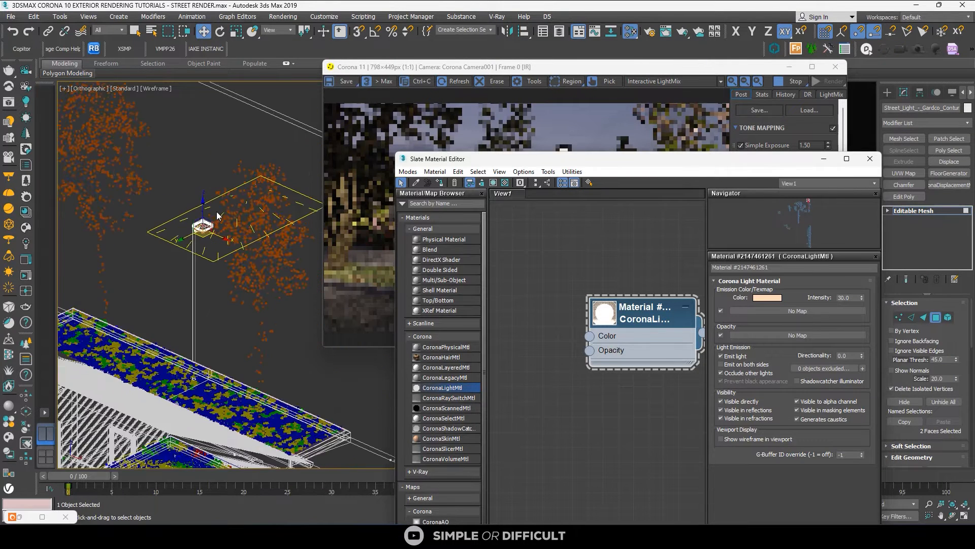
{"action": "middle_click_drag", "start_coordinate": [228, 260], "coordinate": [240, 276]}
{"action": "scroll", "coordinate": [202, 283], "scroll_direction": "up", "scroll_amount": 6}
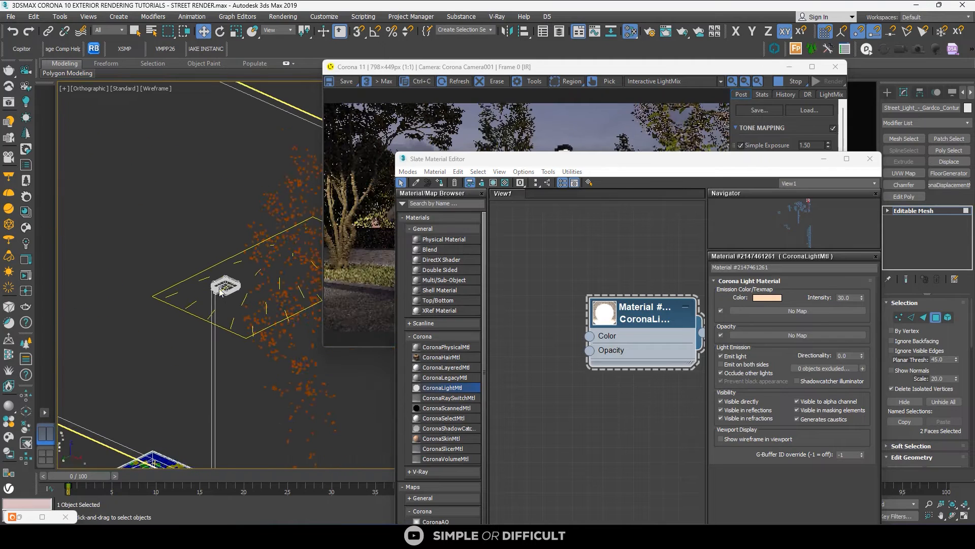
{"action": "left_click", "coordinate": [888, 92]}
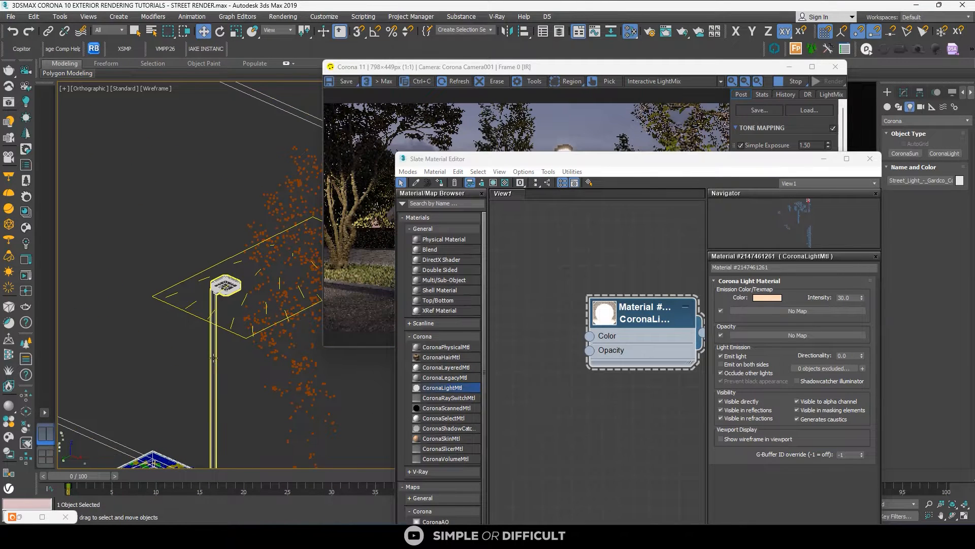
{"action": "left_click", "coordinate": [904, 92]}
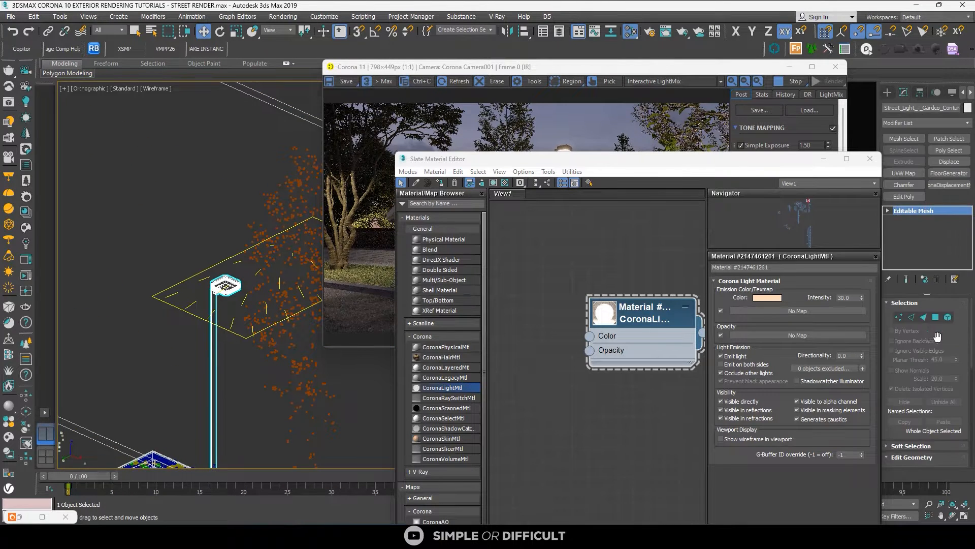
Select the lamp head's polygons on the street light and assign the CoronaLightMtl material with intensity 30 to them
{"action": "left_click", "coordinate": [935, 318]}
{"action": "left_click", "coordinate": [226, 286]}
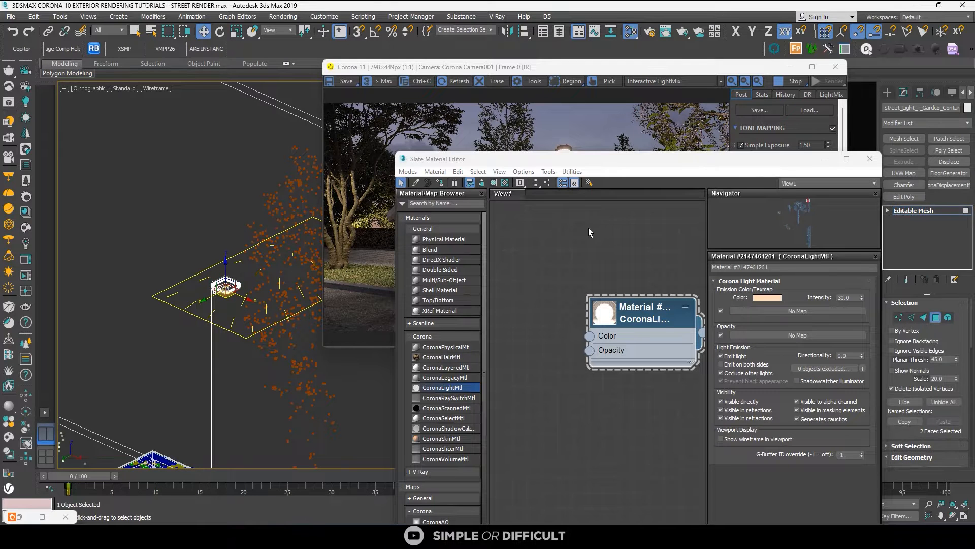
{"action": "left_click", "coordinate": [445, 185]}
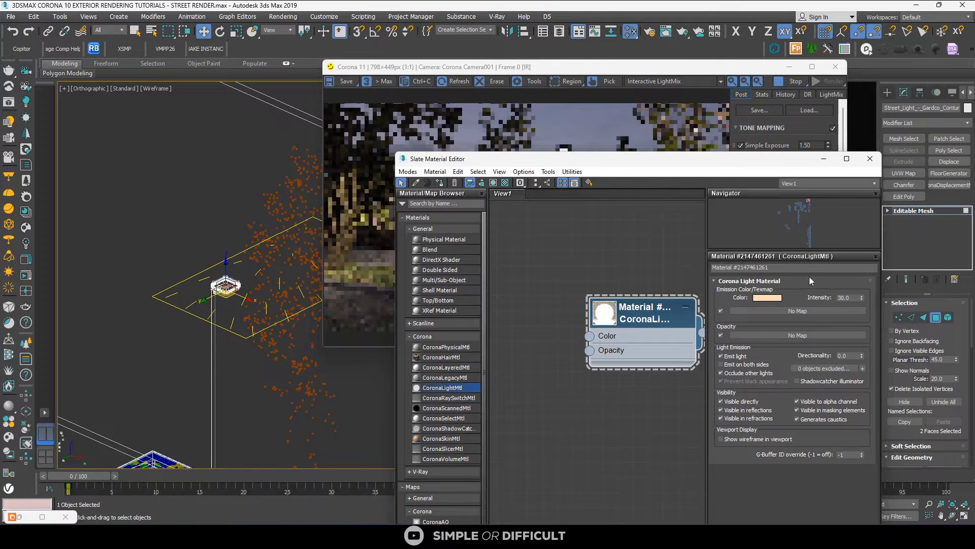
Switch the wireframe viewport to the Top view and close the Slate Material Editor
{"action": "scroll", "coordinate": [270, 266], "scroll_direction": "down", "scroll_amount": 5}
{"action": "scroll", "coordinate": [146, 258], "scroll_direction": "up", "scroll_amount": 5}
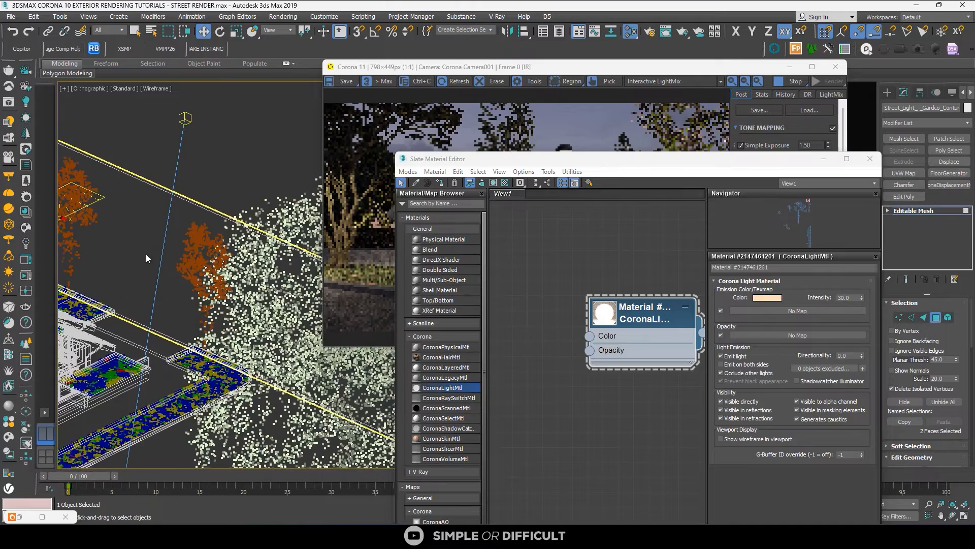
{"action": "scroll", "coordinate": [182, 265], "scroll_direction": "down", "scroll_amount": 3}
{"action": "key", "text": "t"}
{"action": "scroll", "coordinate": [189, 262], "scroll_direction": "down", "scroll_amount": 3}
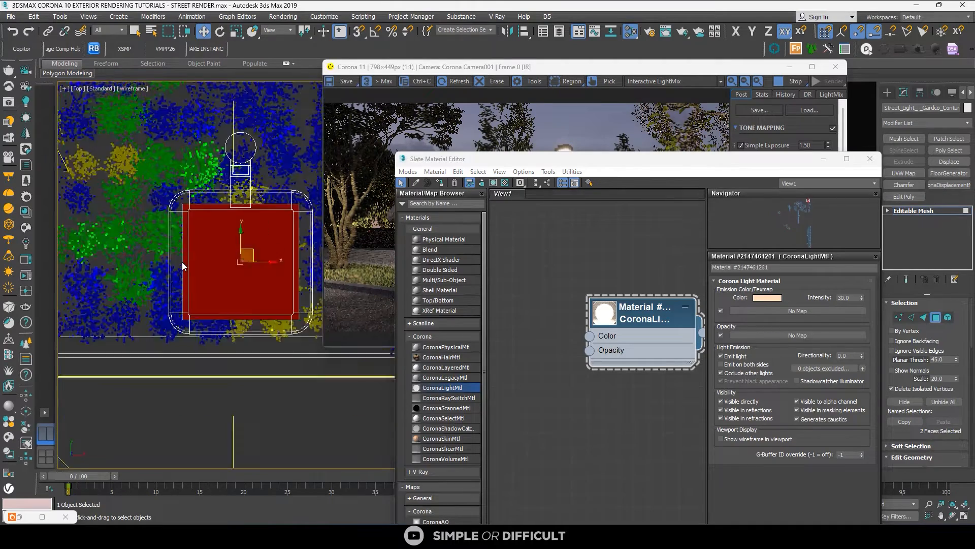
{"action": "left_click", "coordinate": [871, 159]}
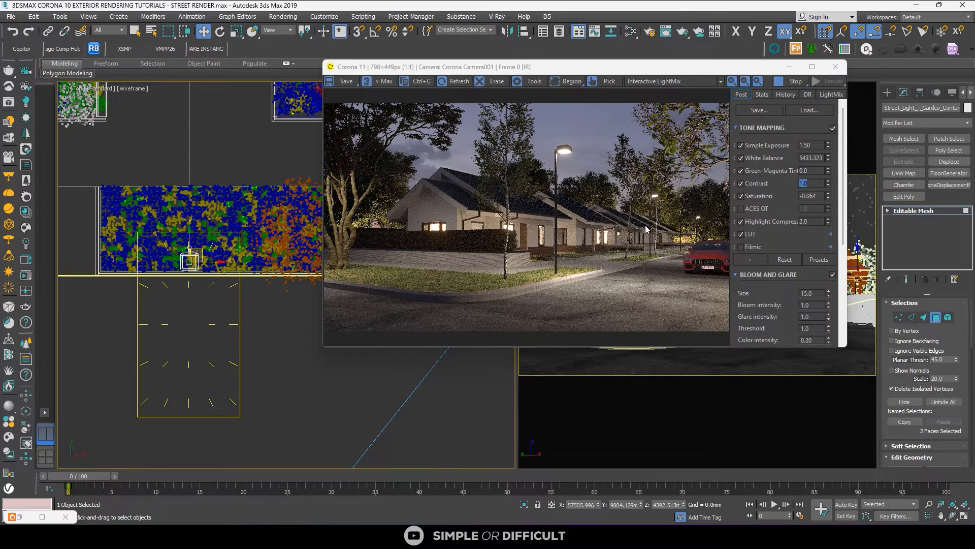
Expand the LUT settings under Tone Mapping to check the applied LUT and its opacity
{"action": "left_click", "coordinate": [741, 235]}
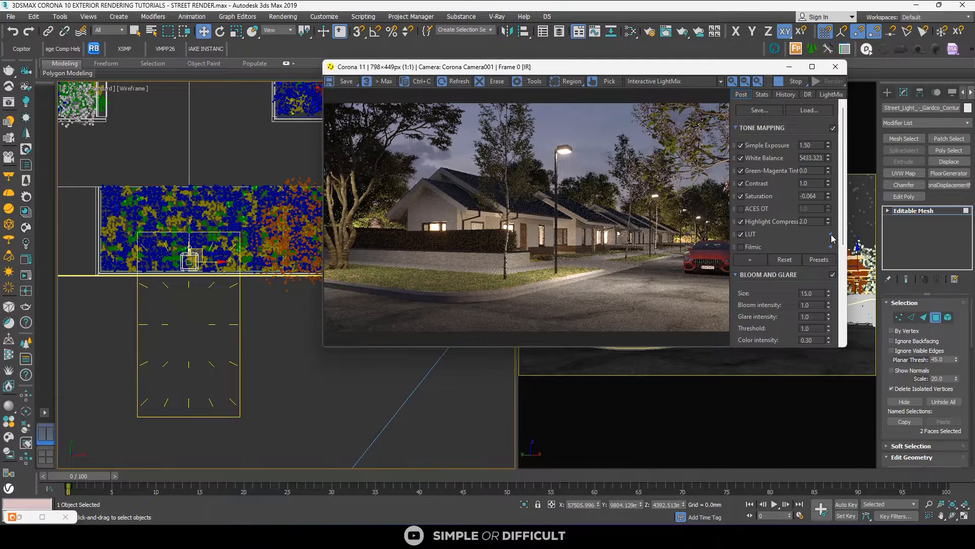
{"action": "left_click", "coordinate": [831, 234]}
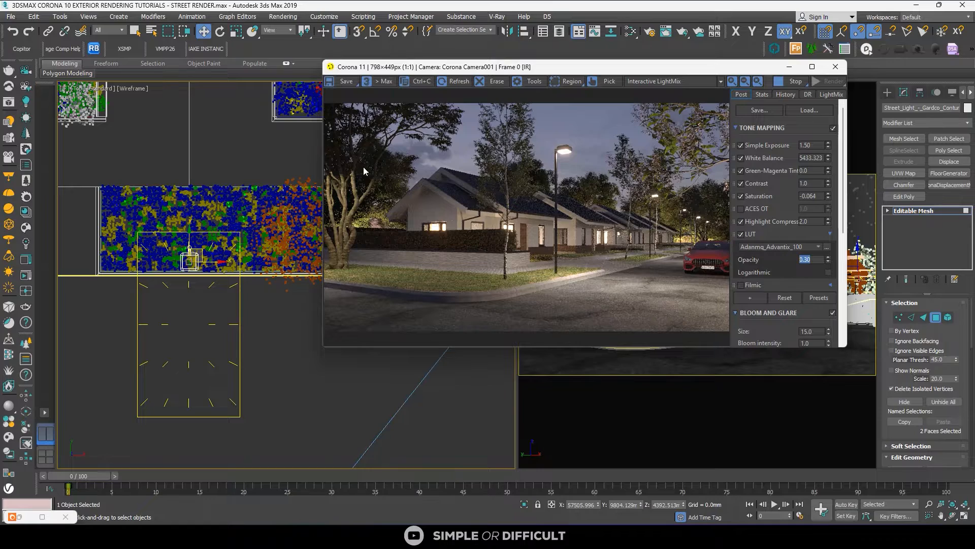
Move the rectangular Corona light beside the tree on the side lawn strip a short way up the strip, away from the street corner
{"action": "scroll", "coordinate": [101, 222], "scroll_direction": "down", "scroll_amount": 10}
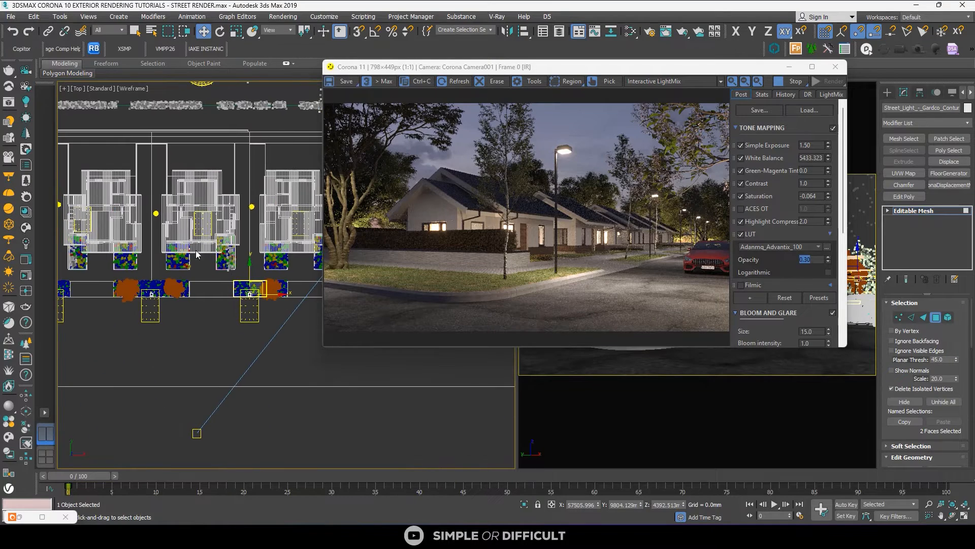
{"action": "scroll", "coordinate": [126, 298], "scroll_direction": "up", "scroll_amount": 8}
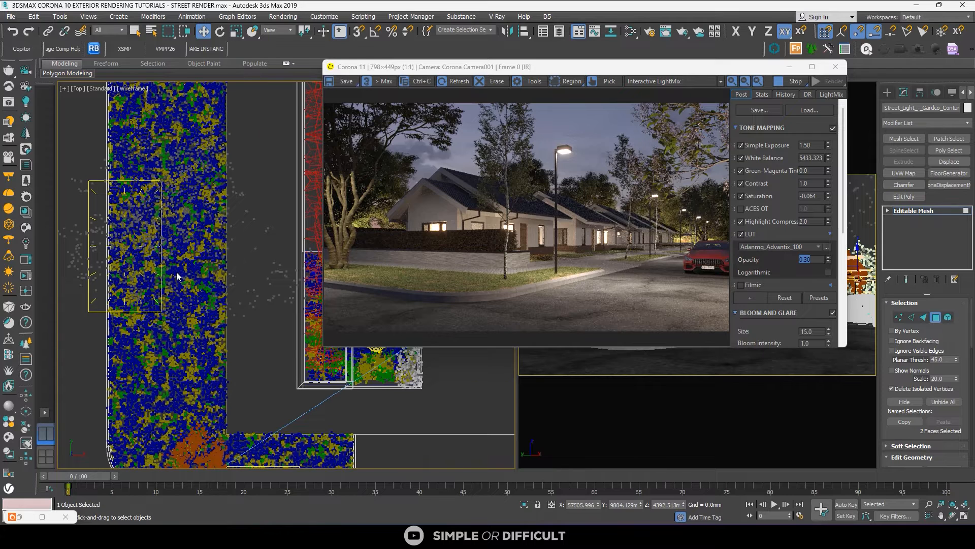
{"action": "scroll", "coordinate": [176, 272], "scroll_direction": "down", "scroll_amount": 3}
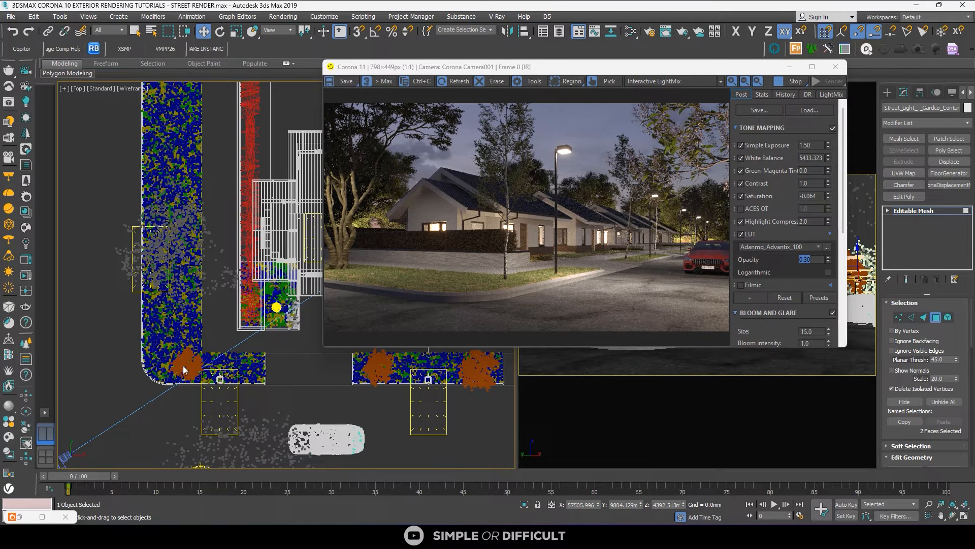
{"action": "left_click", "coordinate": [888, 92]}
{"action": "left_click", "coordinate": [146, 250]}
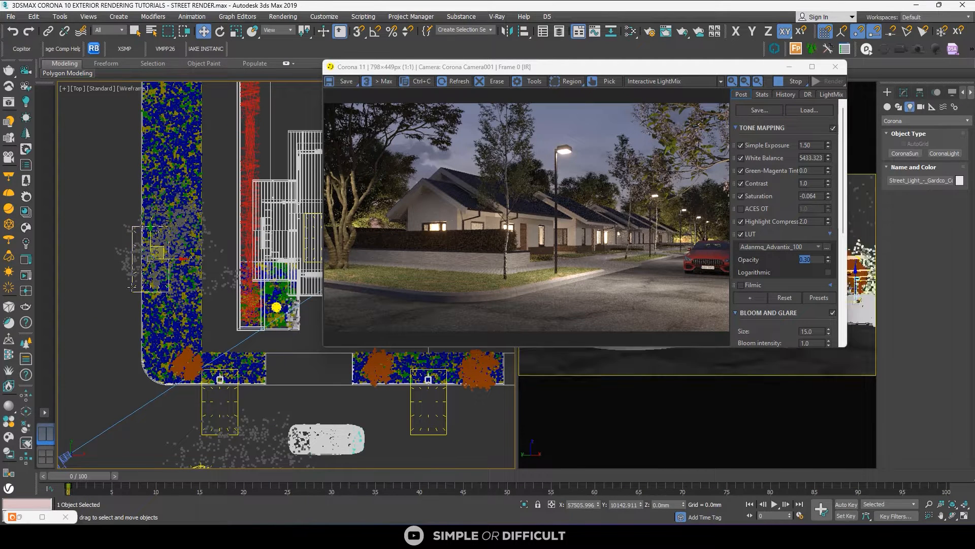
{"action": "left_click", "coordinate": [153, 249]}
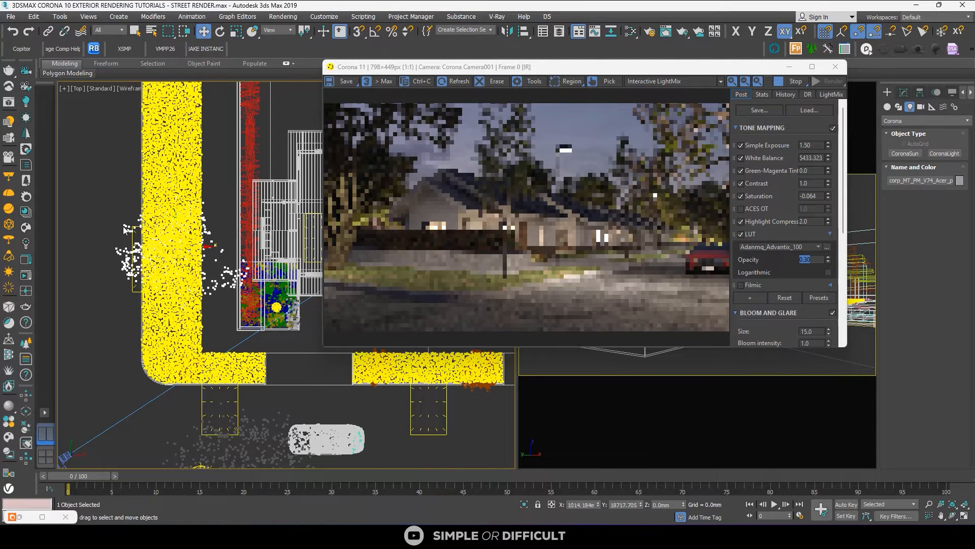
{"action": "left_click", "coordinate": [148, 234]}
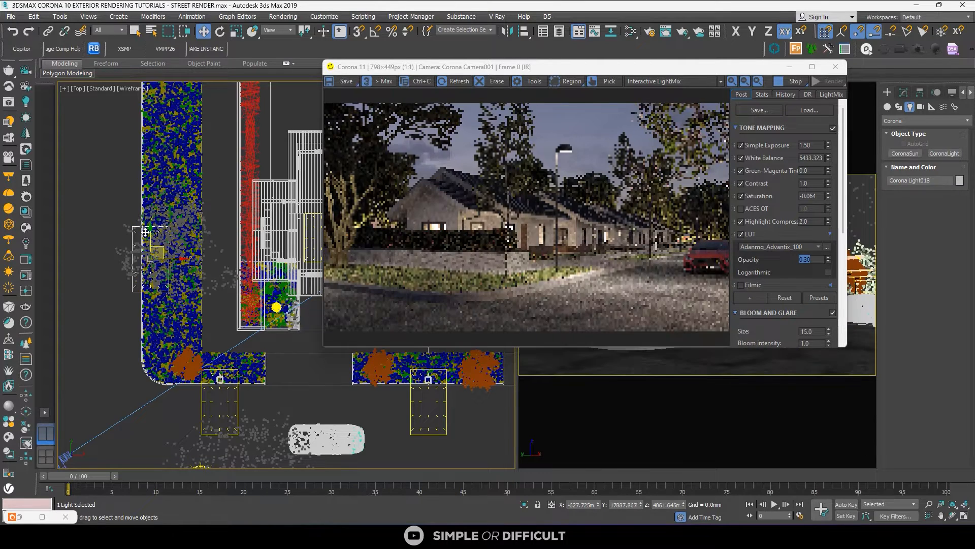
{"action": "left_click_drag", "start_coordinate": [149, 233], "coordinate": [153, 172]}
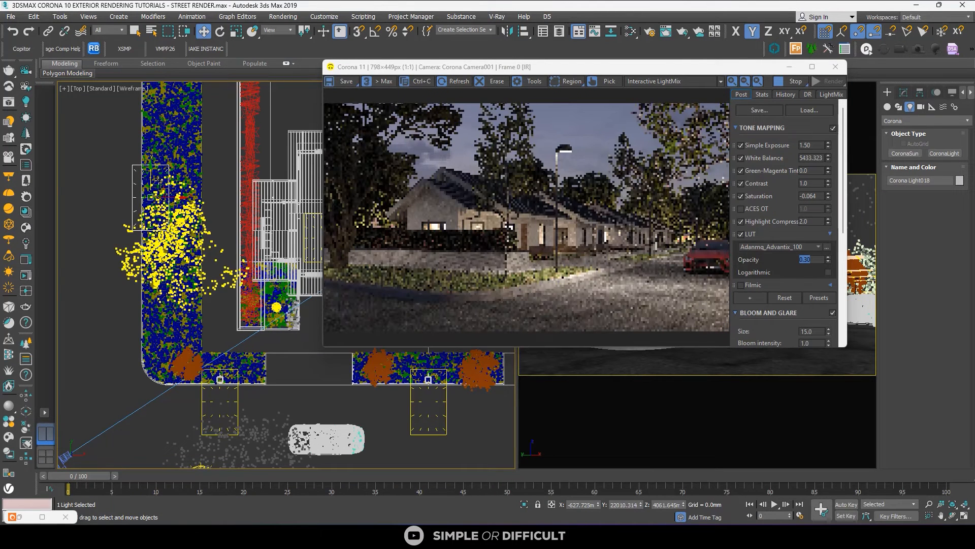
{"action": "scroll", "coordinate": [159, 182], "scroll_direction": "up", "scroll_amount": 2}
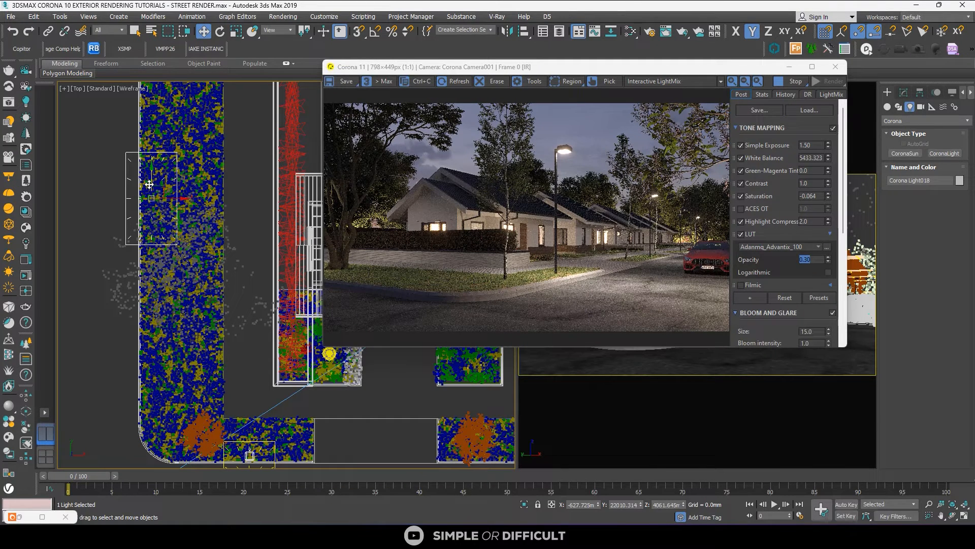
{"action": "left_click_drag", "start_coordinate": [150, 185], "coordinate": [147, 191]}
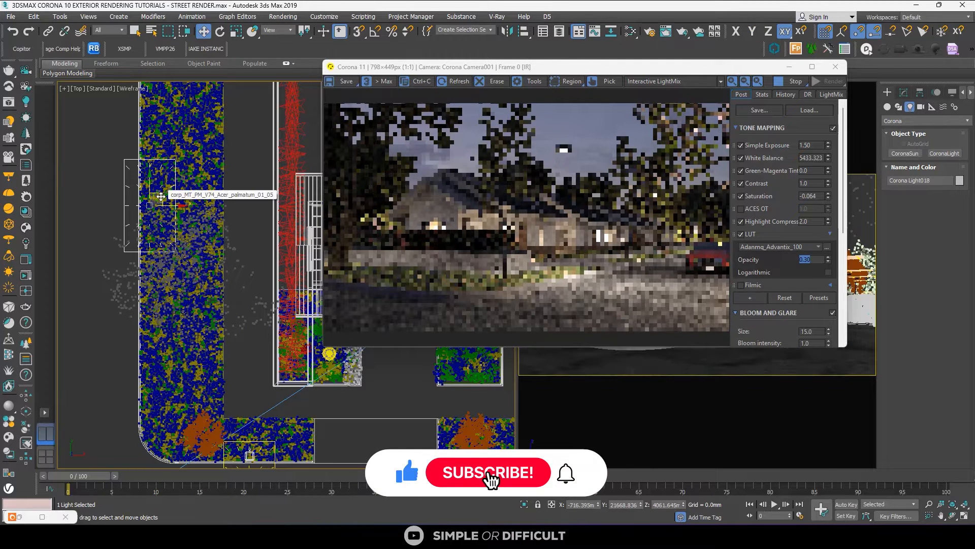
{"action": "left_click_drag", "start_coordinate": [160, 196], "coordinate": [163, 210]}
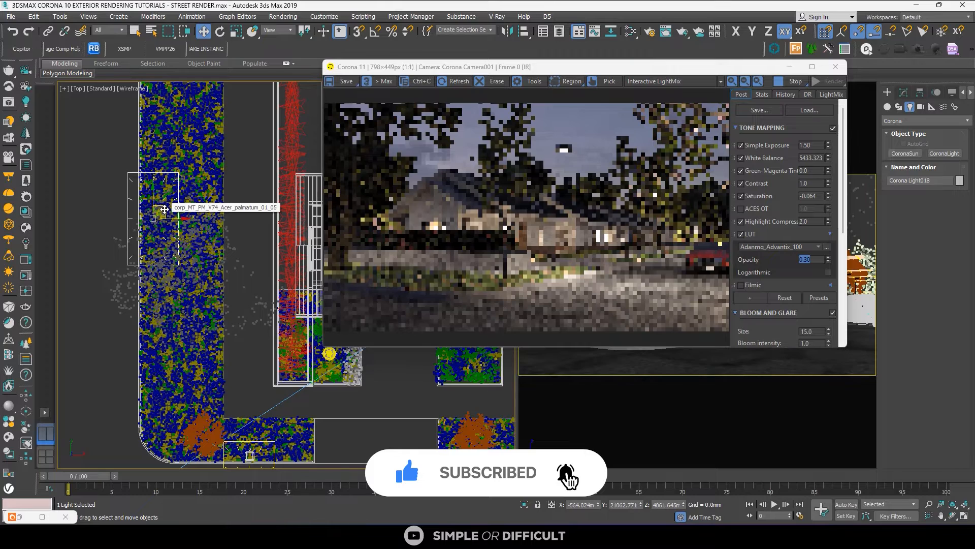
Clone the side-lawn light as a single instance onto the road beside the camera
{"action": "scroll", "coordinate": [172, 207], "scroll_direction": "down", "scroll_amount": 5}
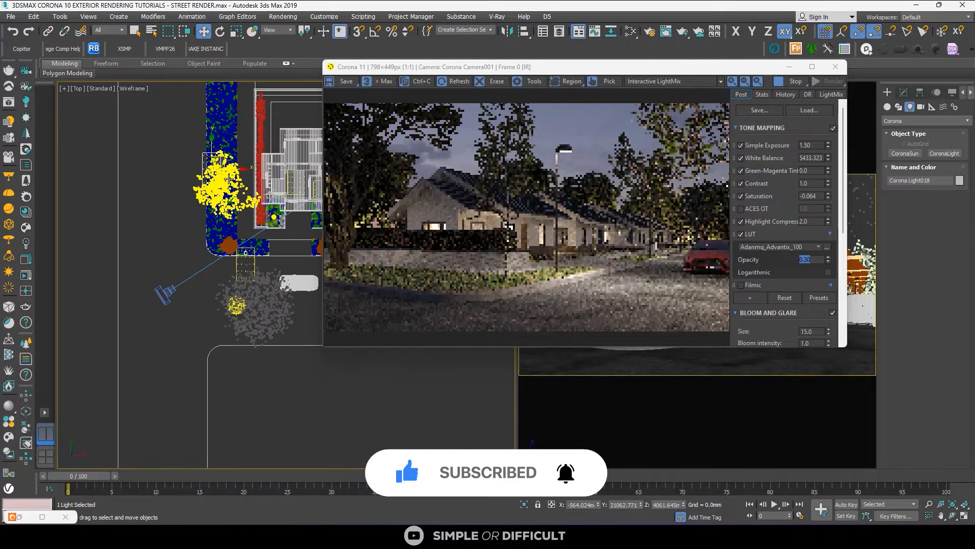
{"action": "left_click_drag", "start_coordinate": [229, 166], "coordinate": [178, 245], "text": "shift"}
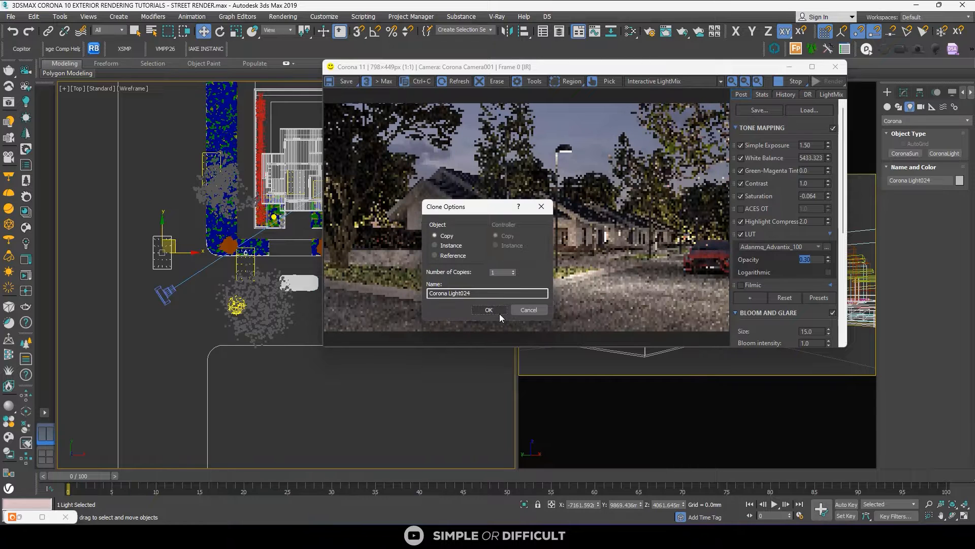
{"action": "left_click", "coordinate": [451, 246]}
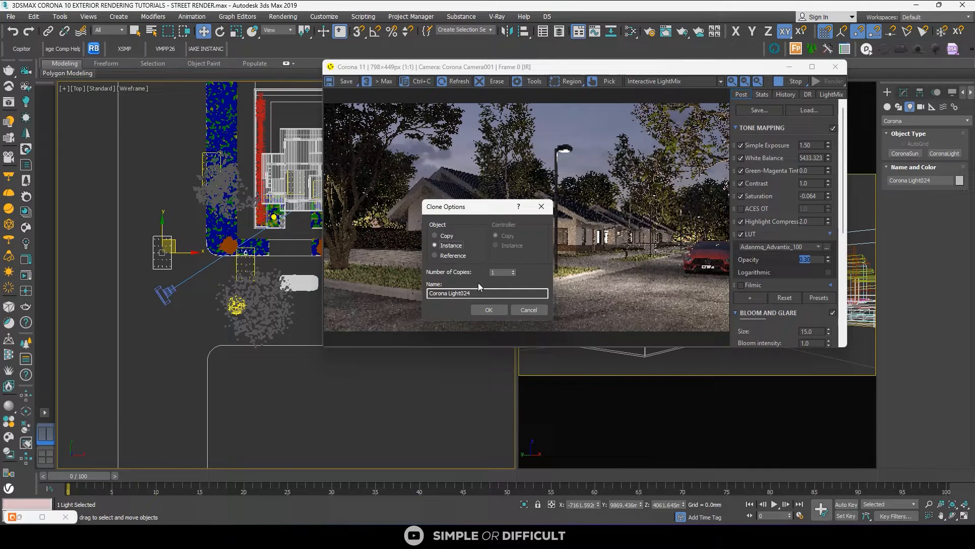
{"action": "left_click", "coordinate": [489, 309]}
Select four street lights' Corona lights along the row of houses and clone them as instances along the opposite side of the road
{"action": "scroll", "coordinate": [248, 262], "scroll_direction": "down", "scroll_amount": 5}
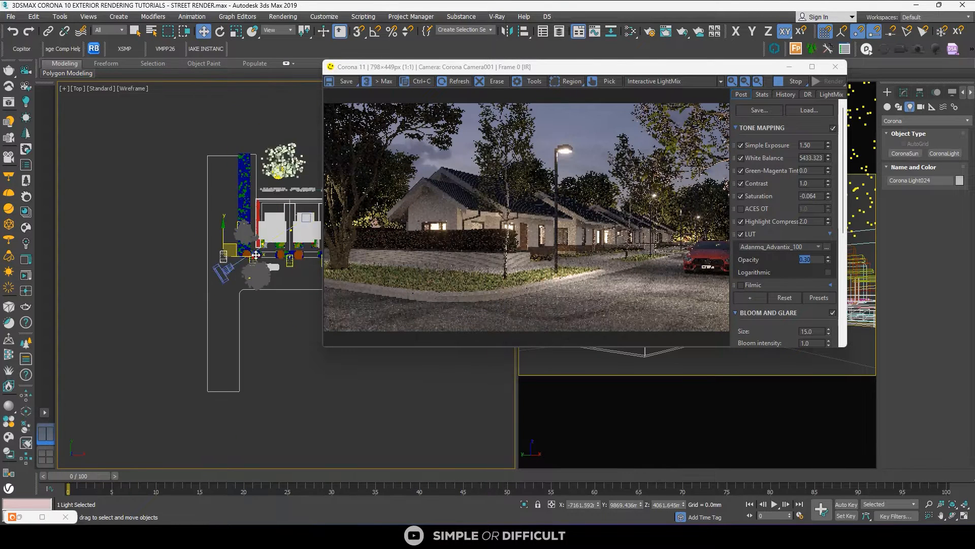
{"action": "middle_click_drag", "start_coordinate": [299, 267], "coordinate": [193, 261]}
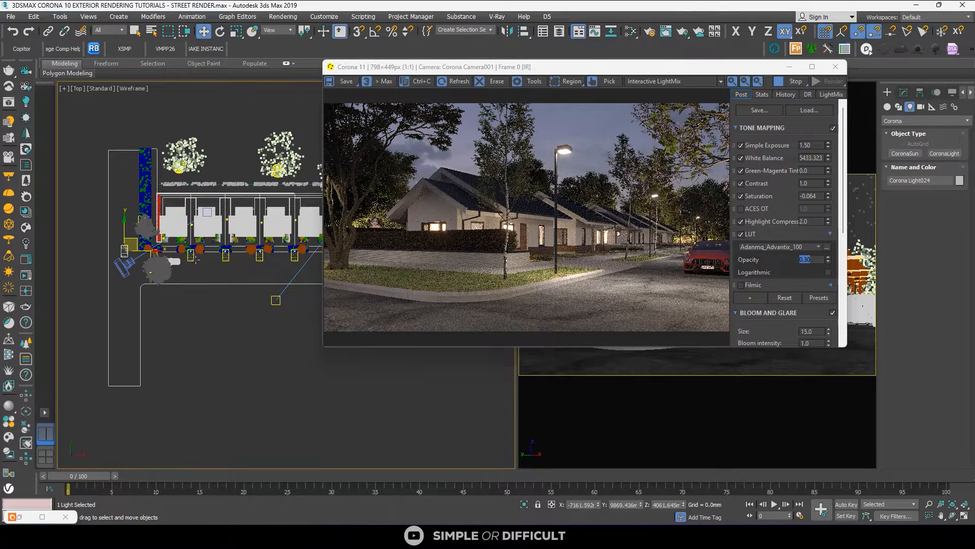
{"action": "left_click", "coordinate": [195, 260]}
{"action": "scroll", "coordinate": [239, 261], "scroll_direction": "up", "scroll_amount": 4}
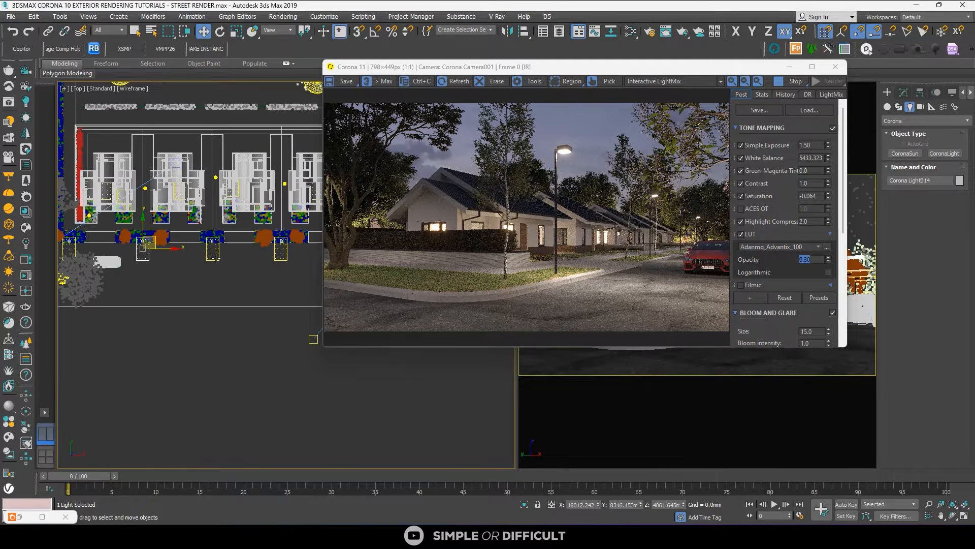
{"action": "left_click", "coordinate": [143, 250], "text": "ctrl"}
{"action": "left_click", "coordinate": [288, 256], "text": "ctrl"}
{"action": "scroll", "coordinate": [285, 255], "scroll_direction": "up", "scroll_amount": 3}
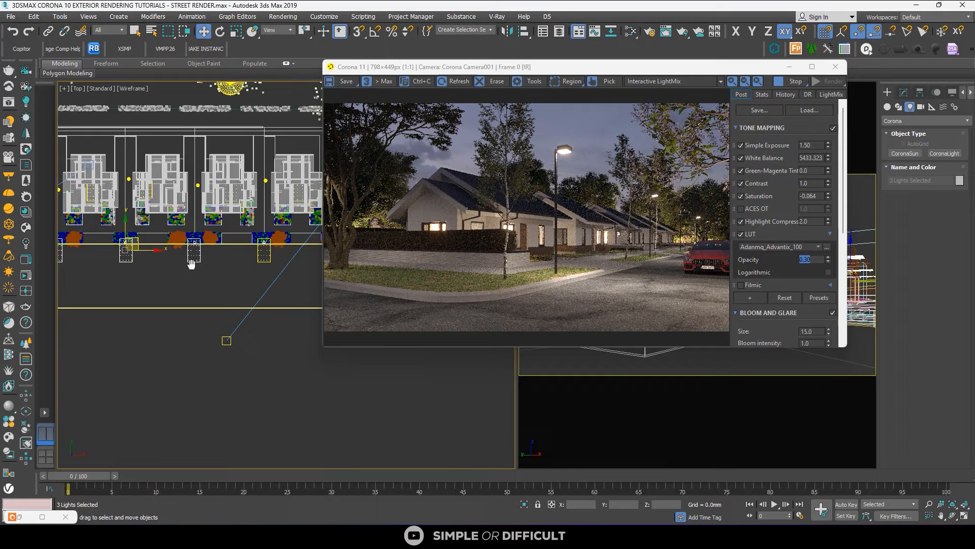
{"action": "left_click", "coordinate": [272, 260], "text": "ctrl"}
{"action": "scroll", "coordinate": [182, 259], "scroll_direction": "down", "scroll_amount": 3}
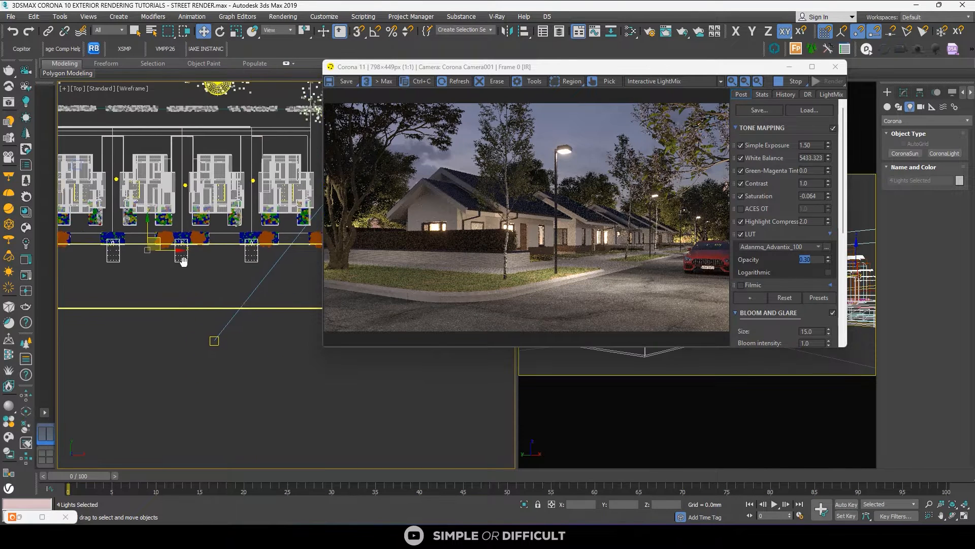
{"action": "middle_click_drag", "start_coordinate": [182, 259], "coordinate": [131, 259]}
{"action": "mouse_move", "coordinate": [220, 258]}
{"action": "middle_mouse_down"}
{"action": "mouse_move", "coordinate": [155, 259]}
{"action": "mouse_move", "coordinate": [274, 244]}
{"action": "middle_mouse_up"}
{"action": "scroll", "coordinate": [192, 252], "scroll_direction": "down", "scroll_amount": 3}
{"action": "left_click_drag", "start_coordinate": [195, 219], "coordinate": [194, 247], "text": "shift"}
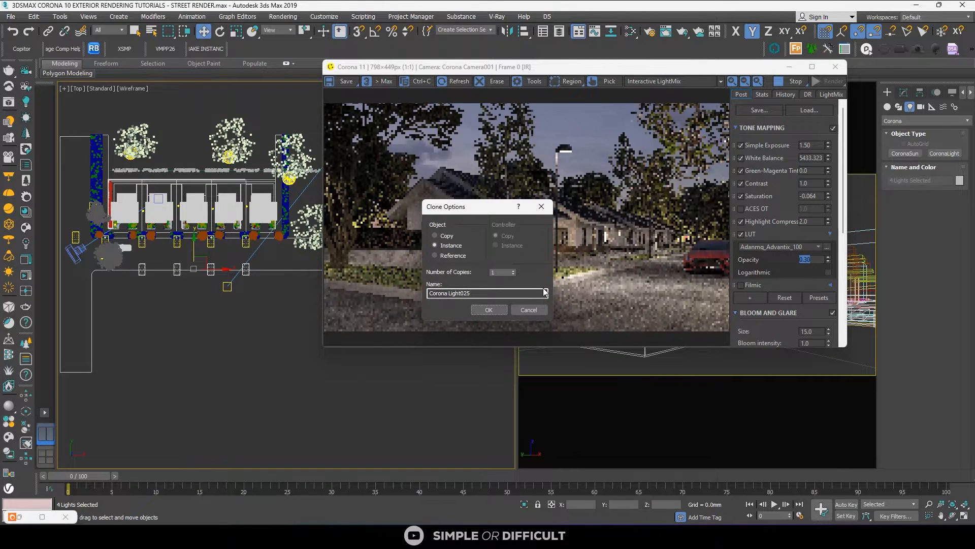
{"action": "left_click", "coordinate": [497, 309]}
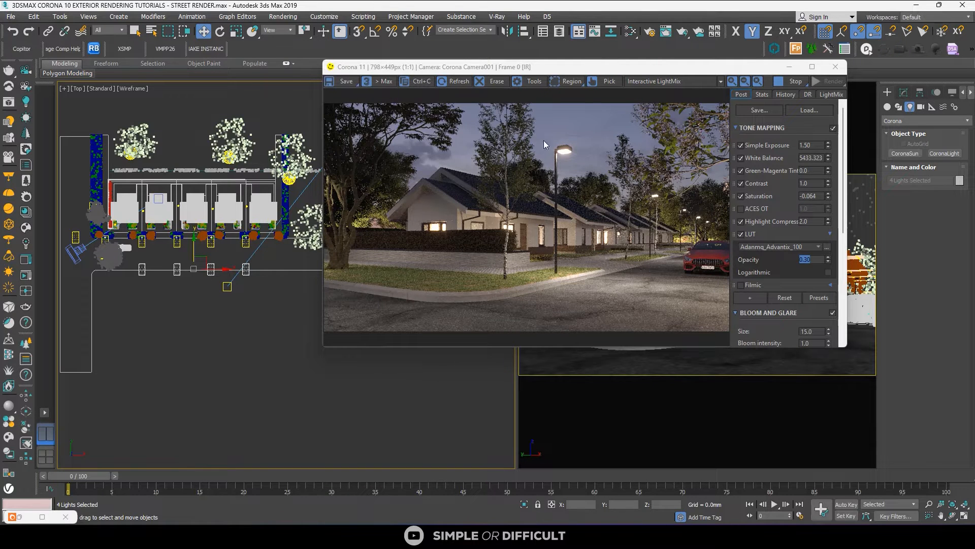
Stop the interactive render and examine the corner house, hedge and windows up close
{"action": "left_click", "coordinate": [790, 85]}
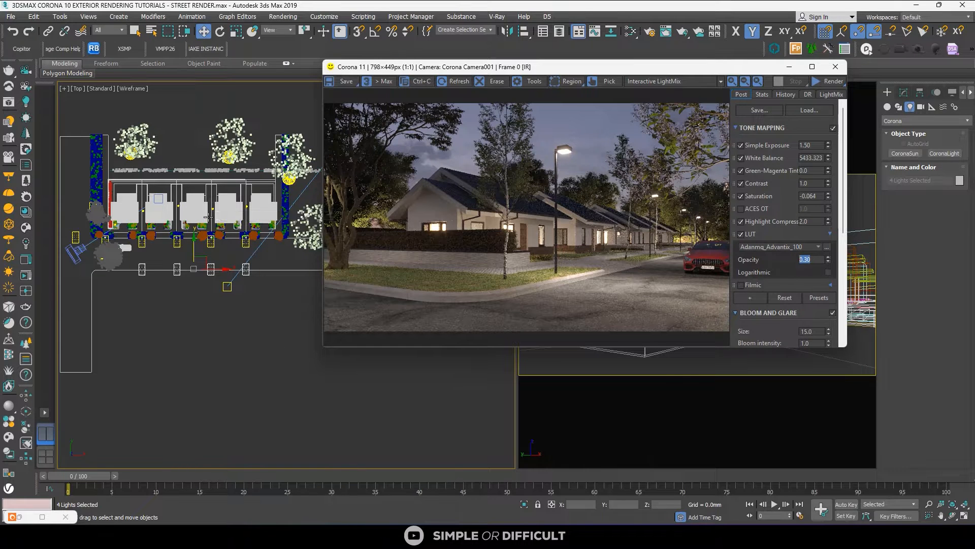
{"action": "scroll", "coordinate": [498, 234], "scroll_direction": "up", "scroll_amount": 2}
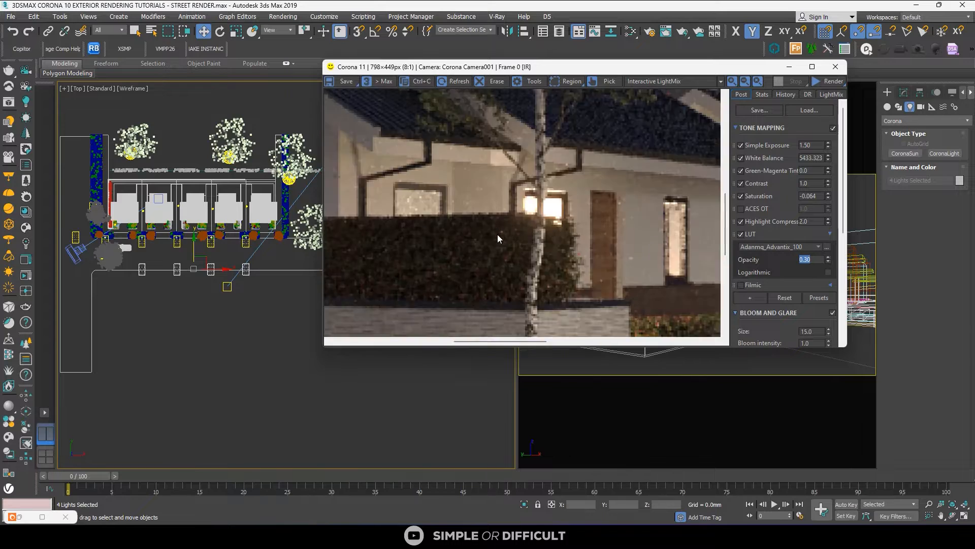
{"action": "scroll", "coordinate": [496, 239], "scroll_direction": "down", "scroll_amount": 2}
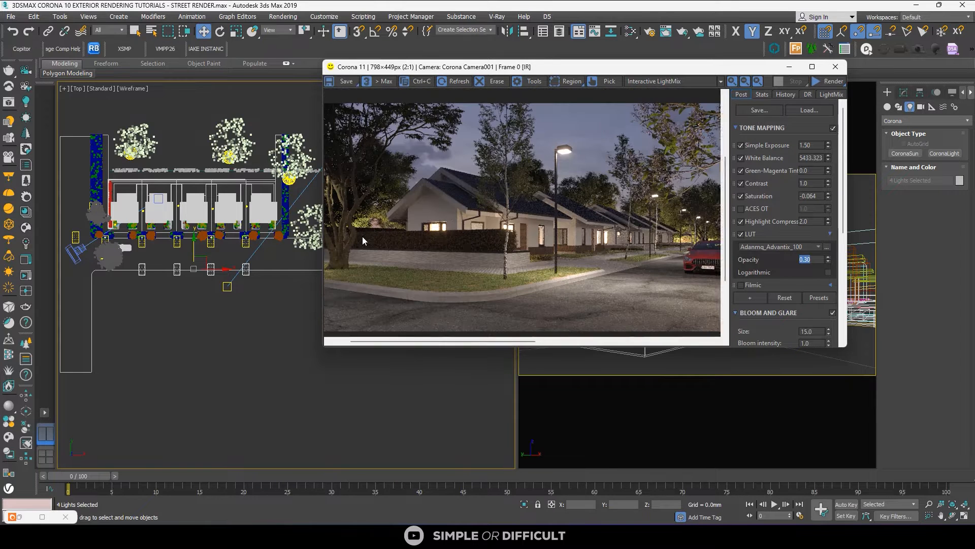
{"action": "scroll", "coordinate": [362, 236], "scroll_direction": "up", "scroll_amount": 1}
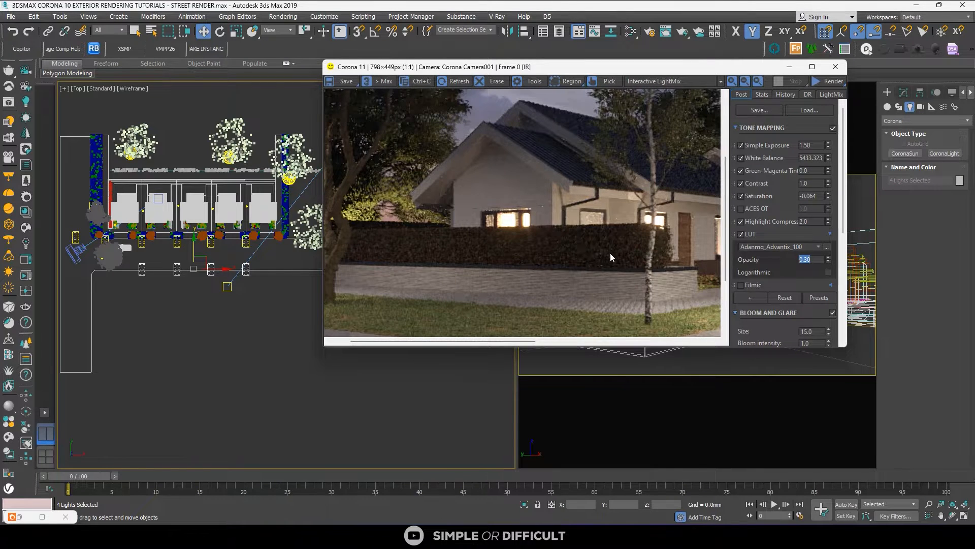
{"action": "scroll", "coordinate": [611, 253], "scroll_direction": "down", "scroll_amount": 1}
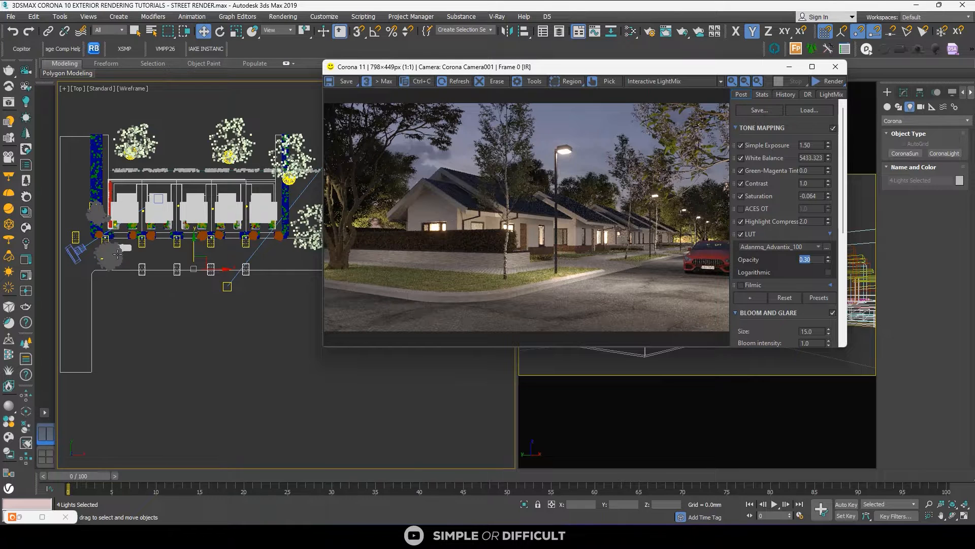
Clone the light beside the camera as an independent copy next to the corner house's hedge, and open the copy's light parameters
{"action": "scroll", "coordinate": [118, 254], "scroll_direction": "up", "scroll_amount": 5}
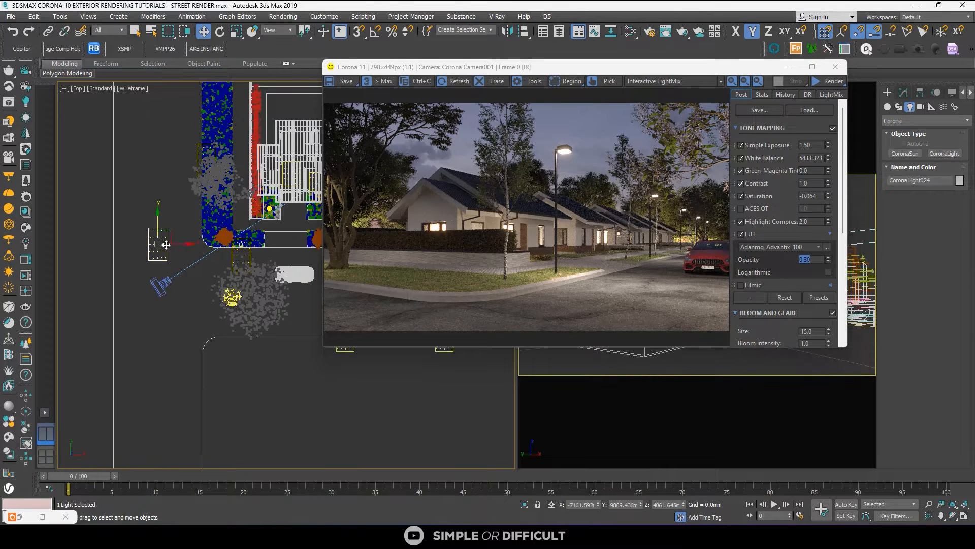
{"action": "left_click", "coordinate": [164, 245]}
{"action": "scroll", "coordinate": [167, 249], "scroll_direction": "down", "scroll_amount": 3}
{"action": "left_click_drag", "start_coordinate": [174, 252], "coordinate": [237, 221], "text": "shift"}
{"action": "left_click", "coordinate": [446, 236]}
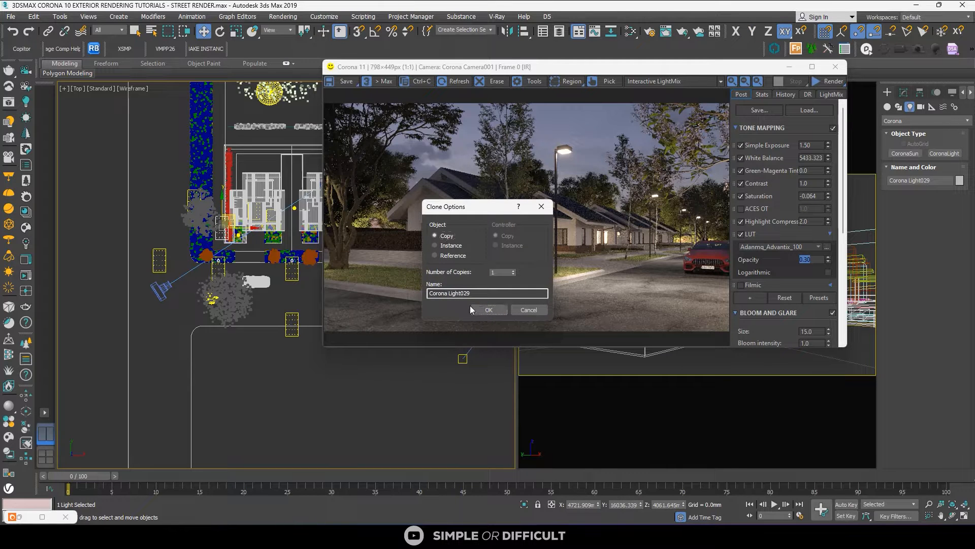
{"action": "left_click", "coordinate": [489, 309]}
{"action": "left_click", "coordinate": [904, 93]}
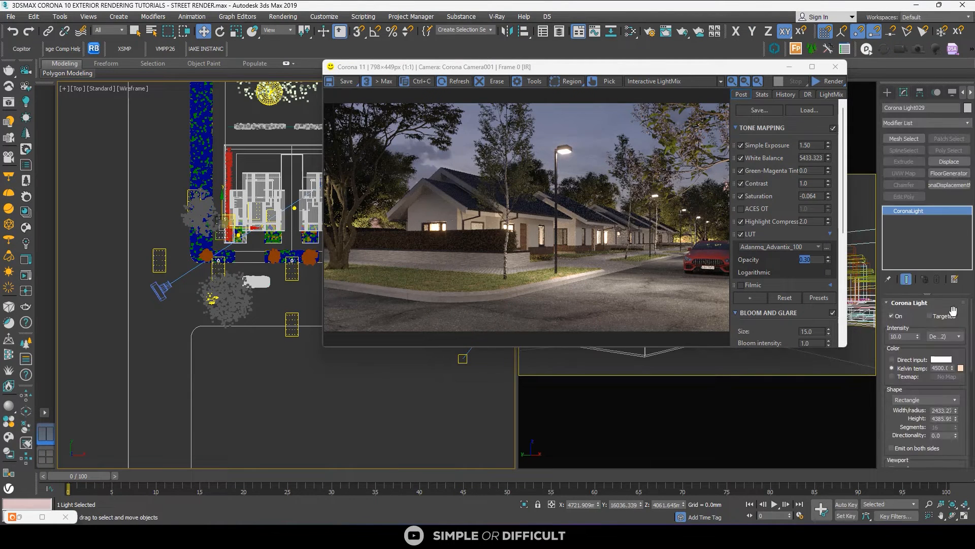
Resize the copied light to about 1922 mm wide and 11,400 mm long, and position it along the corner house's hedge
{"action": "left_click_drag", "start_coordinate": [955, 410], "coordinate": [955, 384]}
{"action": "scroll", "coordinate": [239, 234], "scroll_direction": "up", "scroll_amount": 2}
{"action": "left_click_drag", "start_coordinate": [238, 235], "coordinate": [241, 209]}
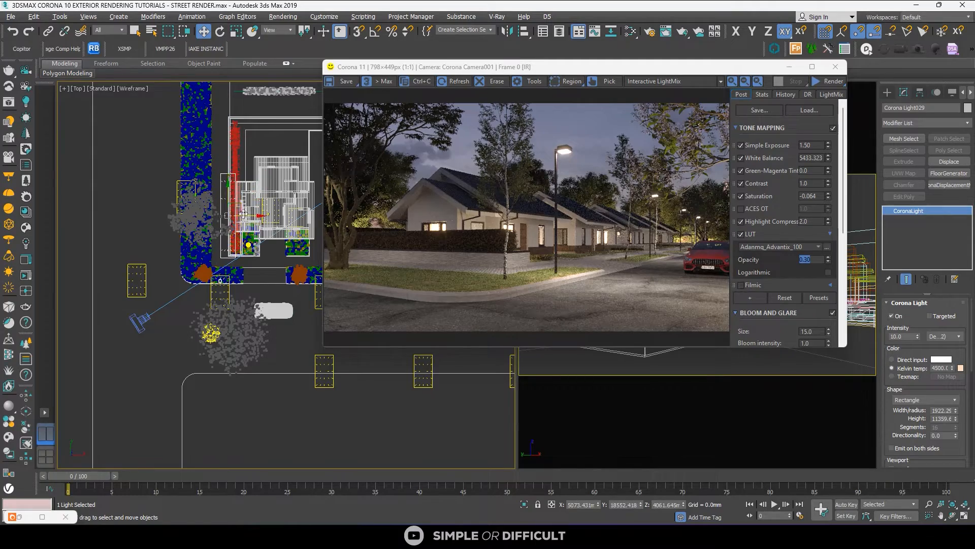
Lower the hedge light vertically to a height of about 2318 mm
{"action": "middle_click_drag", "start_coordinate": [241, 206], "coordinate": [252, 181], "text": "alt"}
{"action": "scroll", "coordinate": [252, 180], "scroll_direction": "up", "scroll_amount": 4}
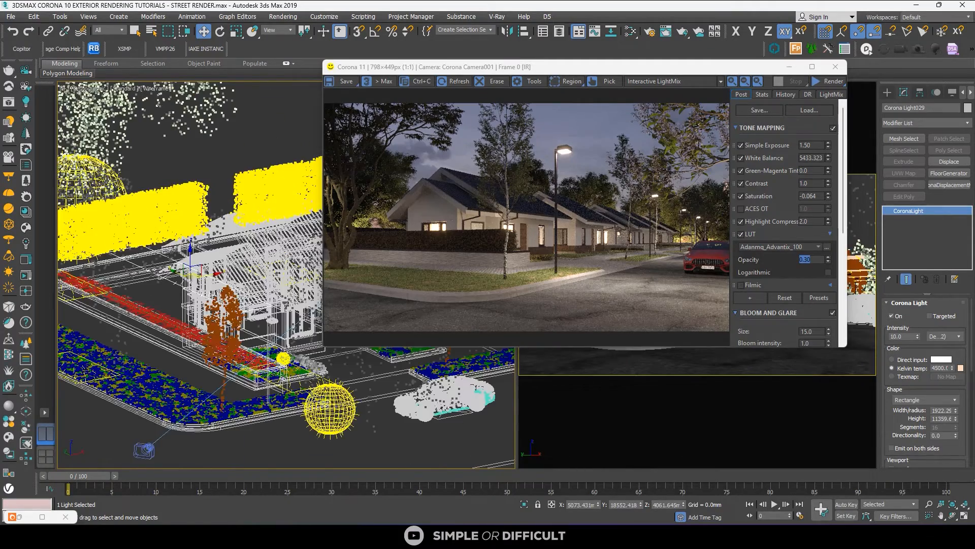
{"action": "left_click_drag", "start_coordinate": [190, 256], "coordinate": [190, 293]}
{"action": "middle_click_drag", "start_coordinate": [189, 293], "coordinate": [234, 282], "text": "alt"}
Start the interactive render and examine the light's effect on the hedge and corner house wall up close
{"action": "left_click", "coordinate": [844, 84]}
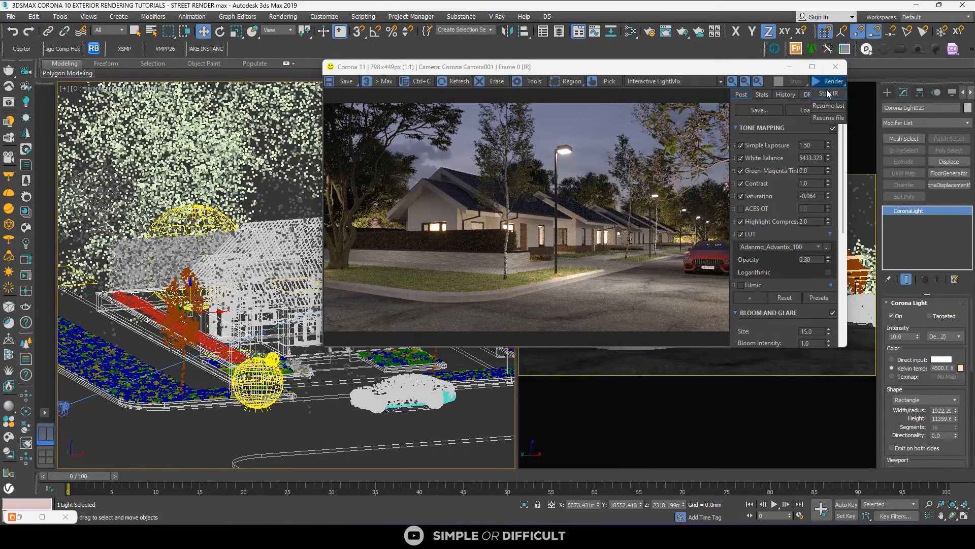
{"action": "left_click", "coordinate": [829, 93]}
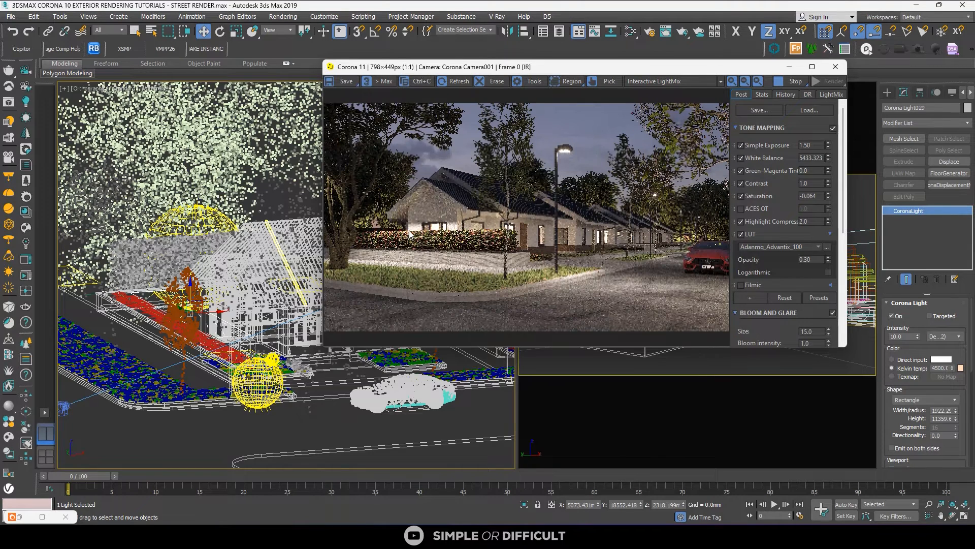
{"action": "scroll", "coordinate": [483, 239], "scroll_direction": "up", "scroll_amount": 3}
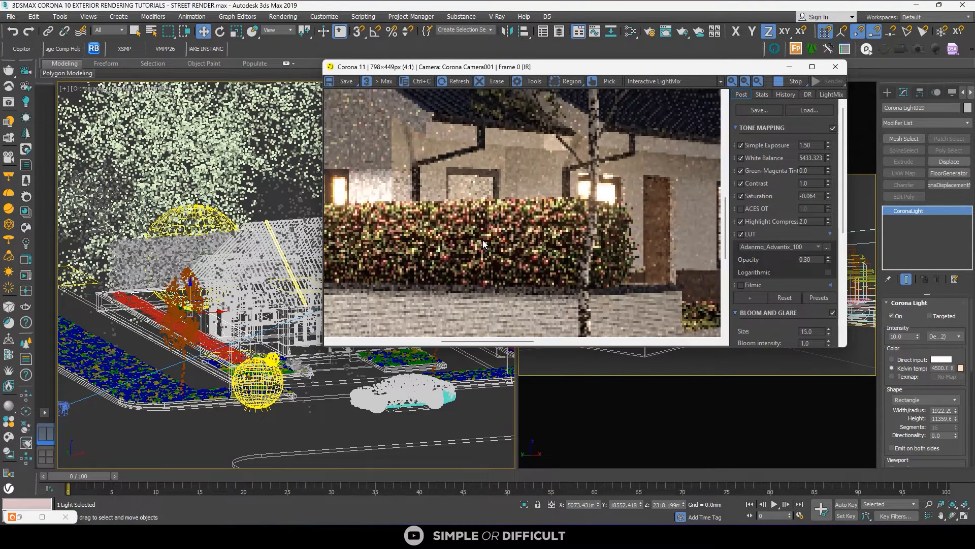
{"action": "scroll", "coordinate": [528, 199], "scroll_direction": "down", "scroll_amount": 3}
{"action": "scroll", "coordinate": [483, 243], "scroll_direction": "up", "scroll_amount": 3}
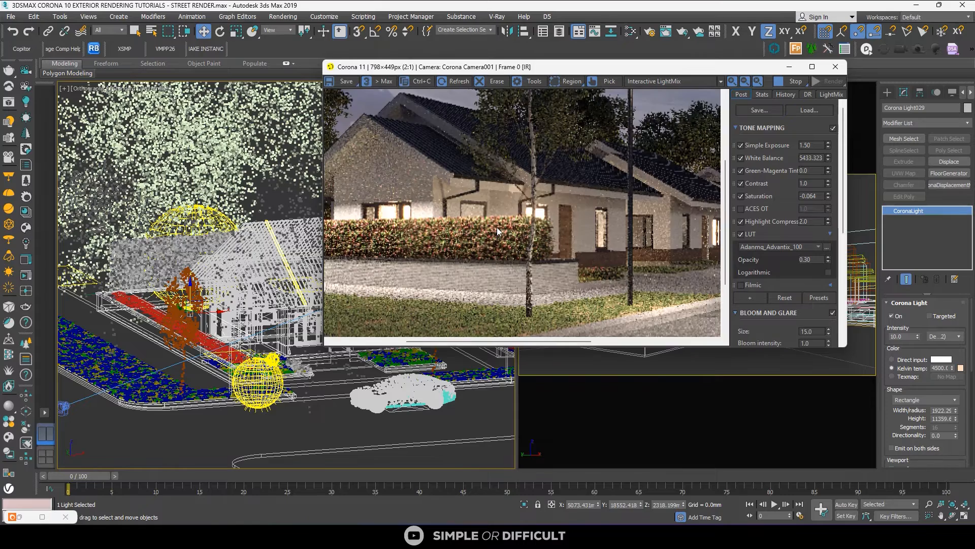
{"action": "scroll", "coordinate": [497, 227], "scroll_direction": "down", "scroll_amount": 3}
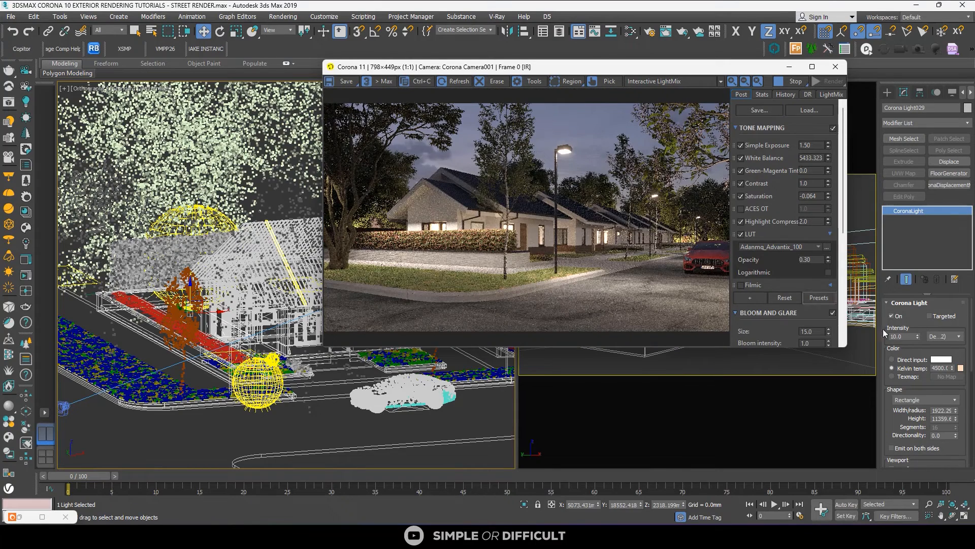
Switch the hedge light's exclusion list to Include mode so that it illuminates only listed objects
{"action": "scroll", "coordinate": [957, 452], "scroll_direction": "down", "scroll_amount": 5}
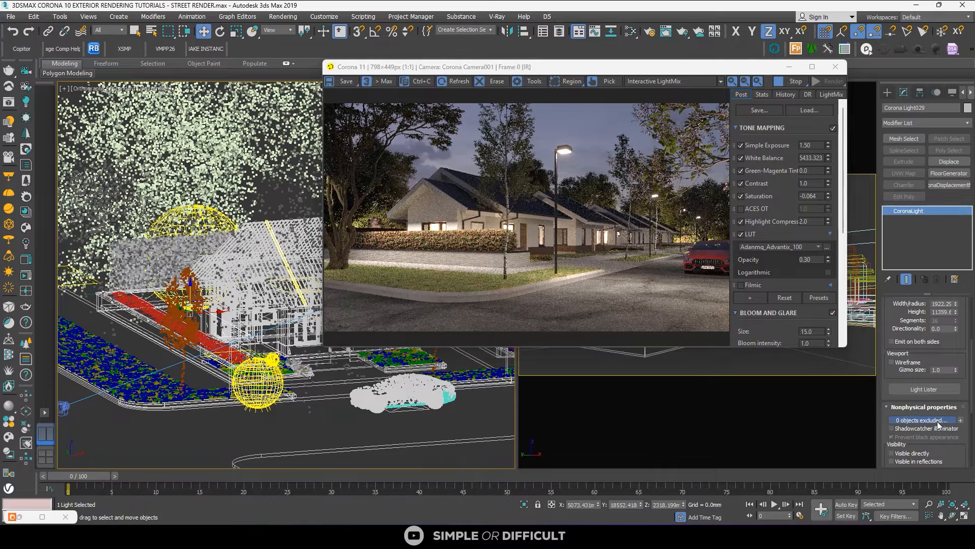
{"action": "left_click", "coordinate": [922, 420]}
{"action": "left_click", "coordinate": [516, 159]}
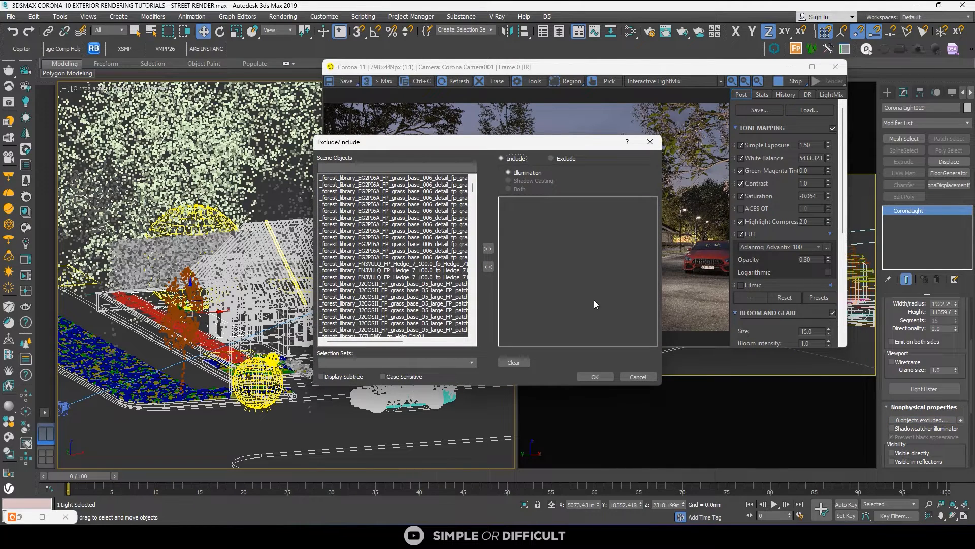
{"action": "left_click", "coordinate": [596, 377]}
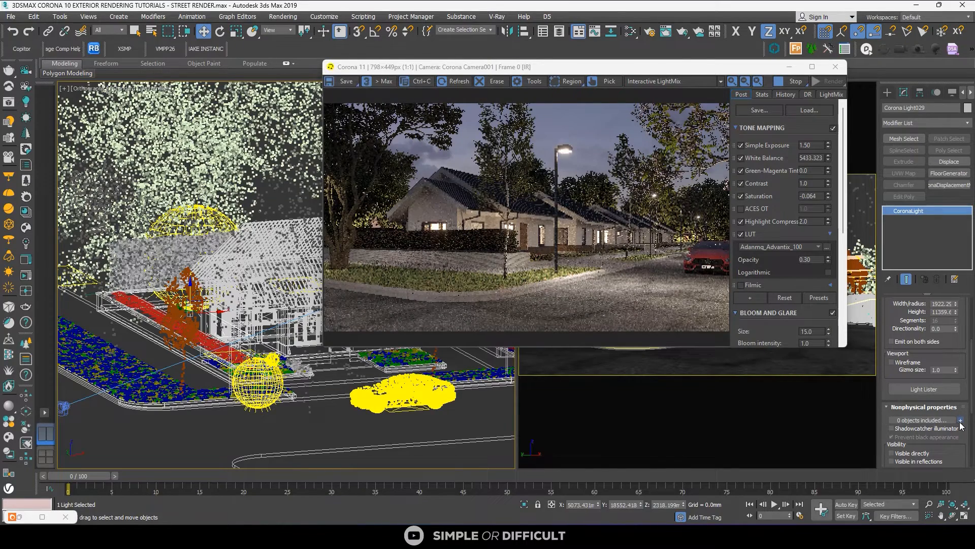
Stop the interactive render and pick the red hedge beside the corner house as the object included in the light's illumination
{"action": "scroll", "coordinate": [197, 356], "scroll_direction": "up", "scroll_amount": 8}
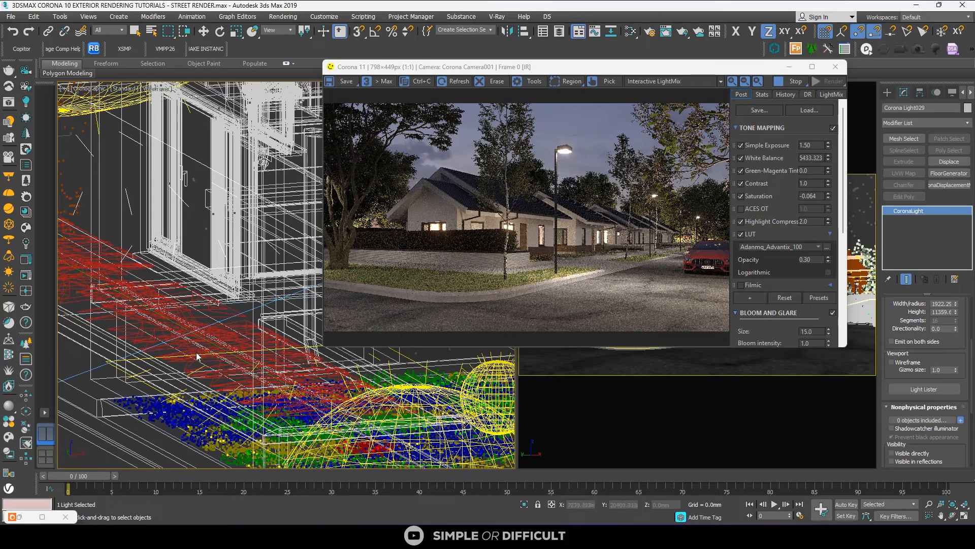
{"action": "scroll", "coordinate": [242, 324], "scroll_direction": "down", "scroll_amount": 4}
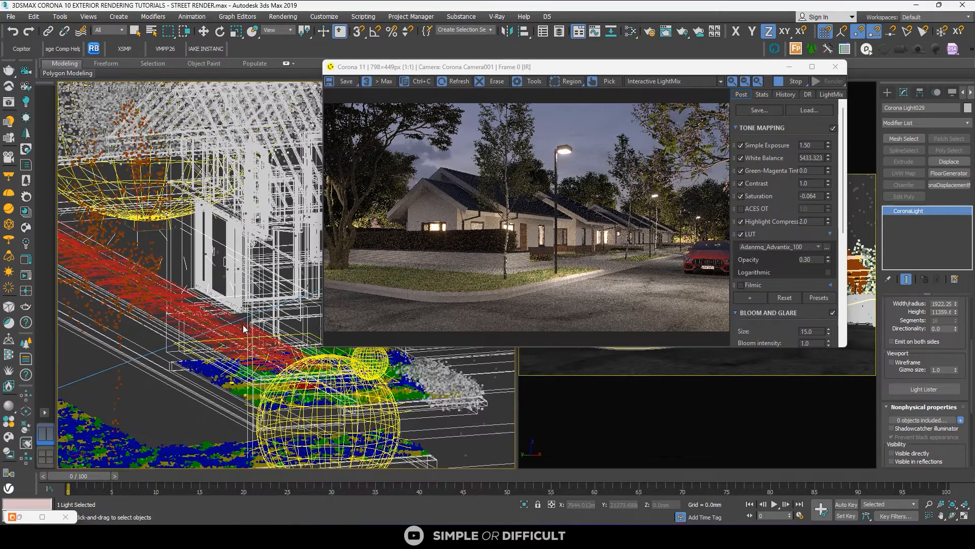
{"action": "key", "text": "t"}
{"action": "scroll", "coordinate": [242, 325], "scroll_direction": "down", "scroll_amount": 2}
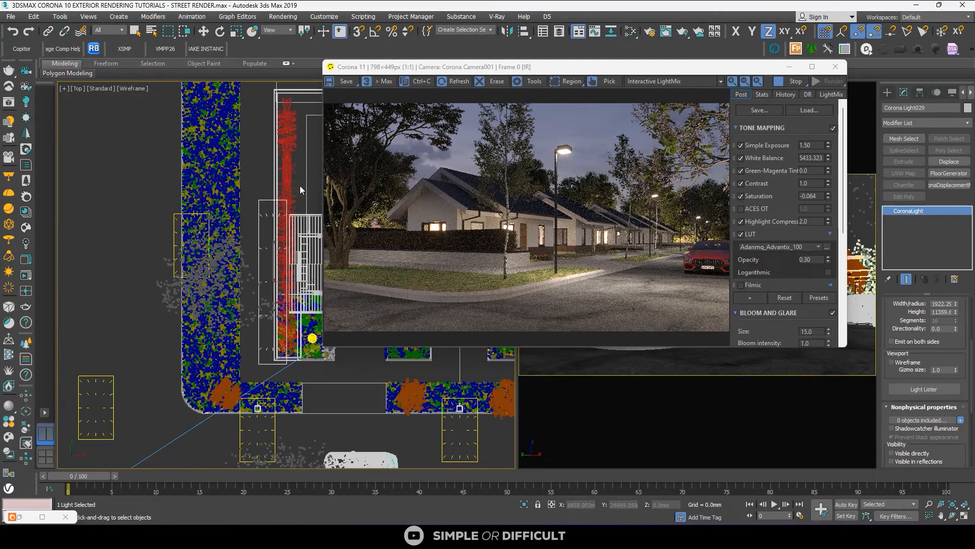
{"action": "scroll", "coordinate": [294, 164], "scroll_direction": "up", "scroll_amount": 4}
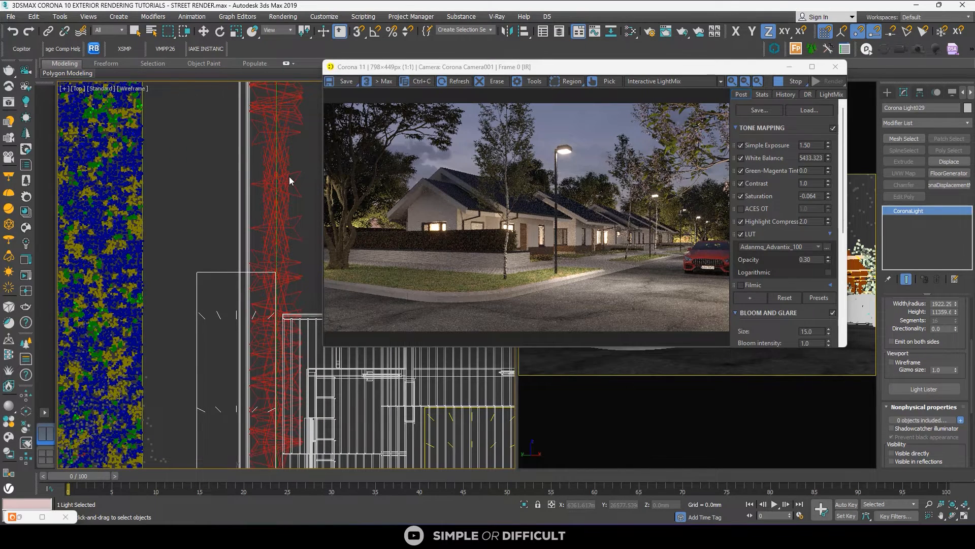
{"action": "scroll", "coordinate": [289, 180], "scroll_direction": "down", "scroll_amount": 2}
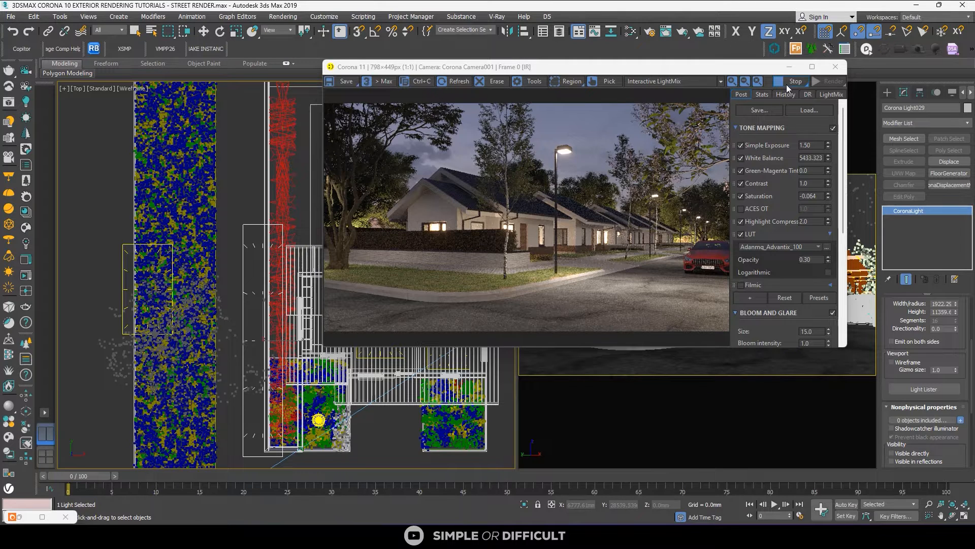
{"action": "left_click", "coordinate": [787, 83]}
{"action": "left_click", "coordinate": [291, 186]}
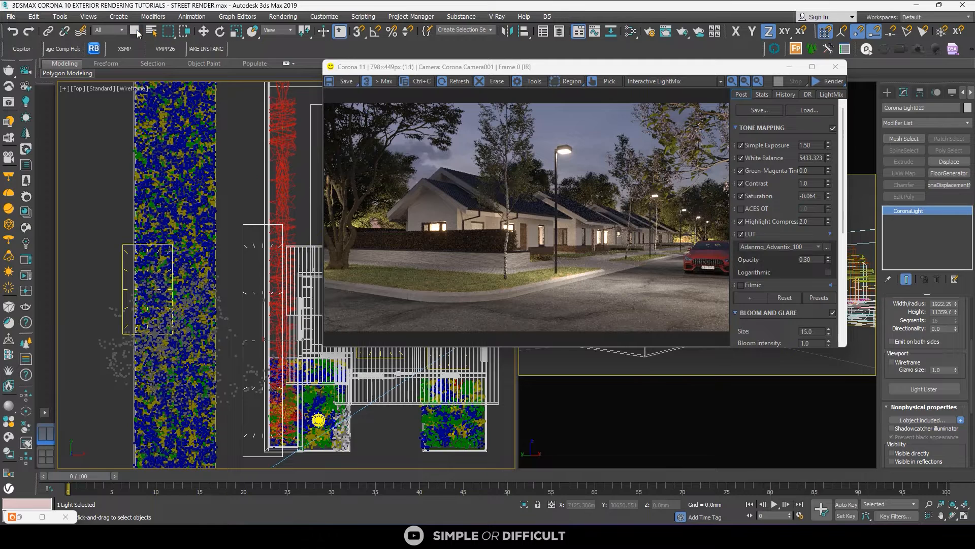
Clear the selection in the top view and restart the interactive render
{"action": "scroll", "coordinate": [147, 148], "scroll_direction": "down", "scroll_amount": 4}
{"action": "key", "text": "w"}
{"action": "left_click", "coordinate": [110, 155]}
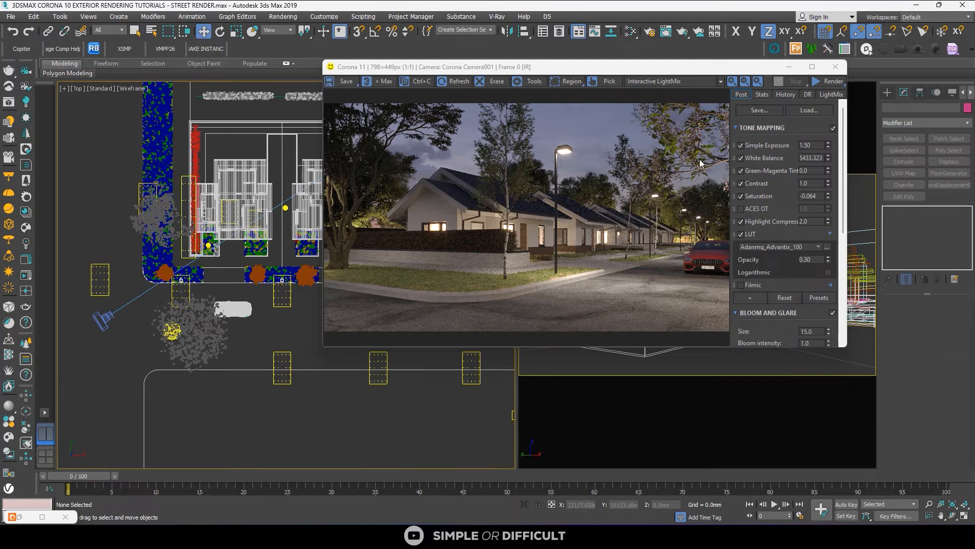
{"action": "left_click", "coordinate": [825, 82]}
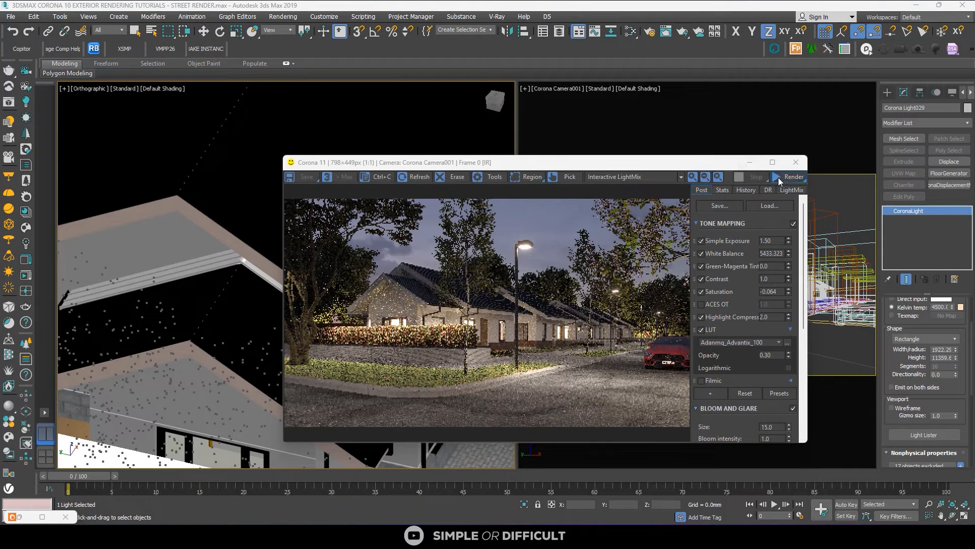
Run the interactive render and switch the hedge light off and on to compare its effect
{"action": "left_click", "coordinate": [778, 177]}
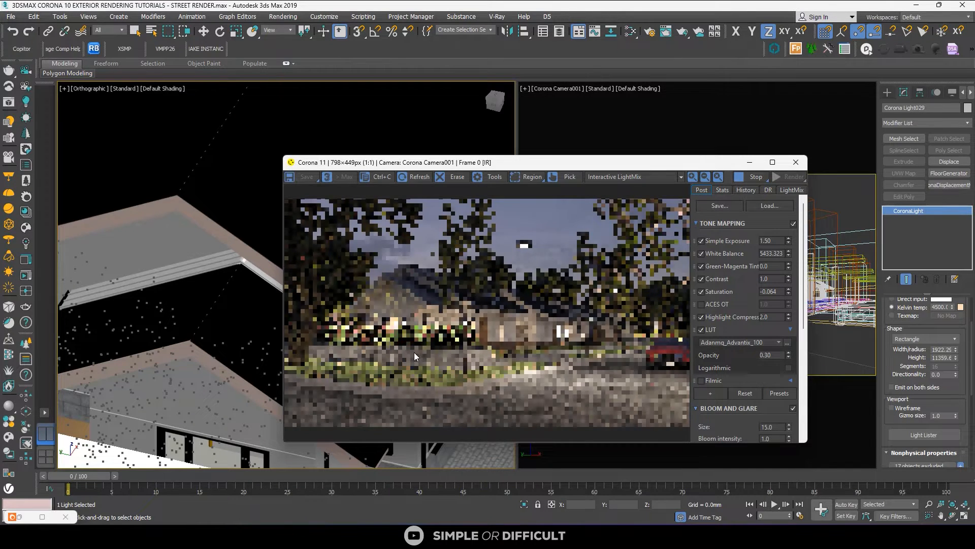
{"action": "scroll", "coordinate": [414, 352], "scroll_direction": "up", "scroll_amount": 3}
{"action": "scroll", "coordinate": [529, 283], "scroll_direction": "down", "scroll_amount": 3}
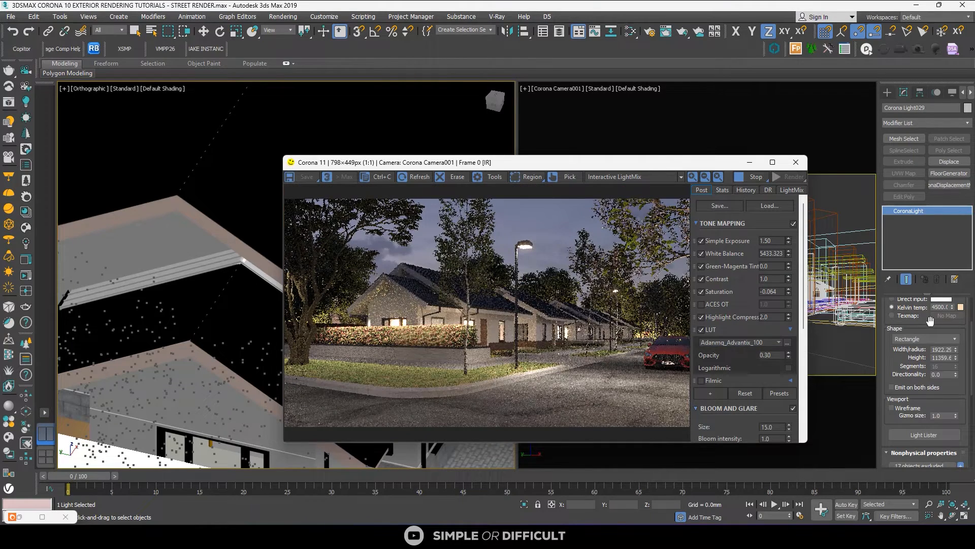
{"action": "scroll", "coordinate": [971, 321], "scroll_direction": "up", "scroll_amount": 2}
{"action": "scroll", "coordinate": [971, 321], "scroll_direction": "up", "scroll_amount": 1}
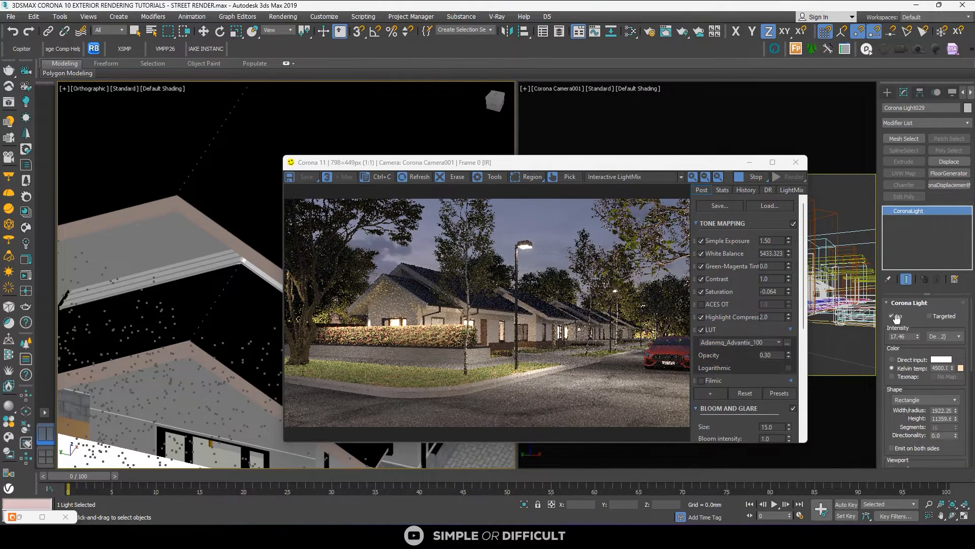
{"action": "left_click", "coordinate": [897, 318]}
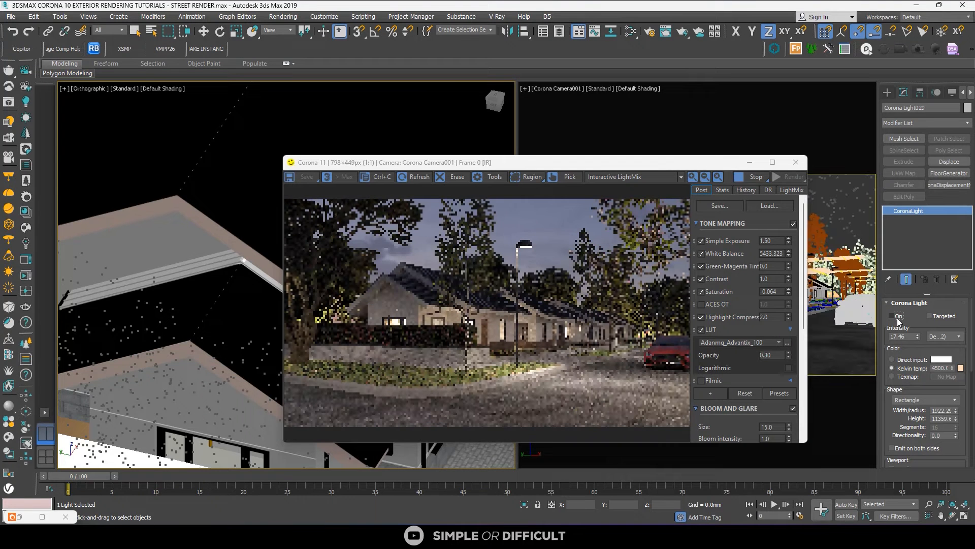
{"action": "left_click", "coordinate": [897, 318]}
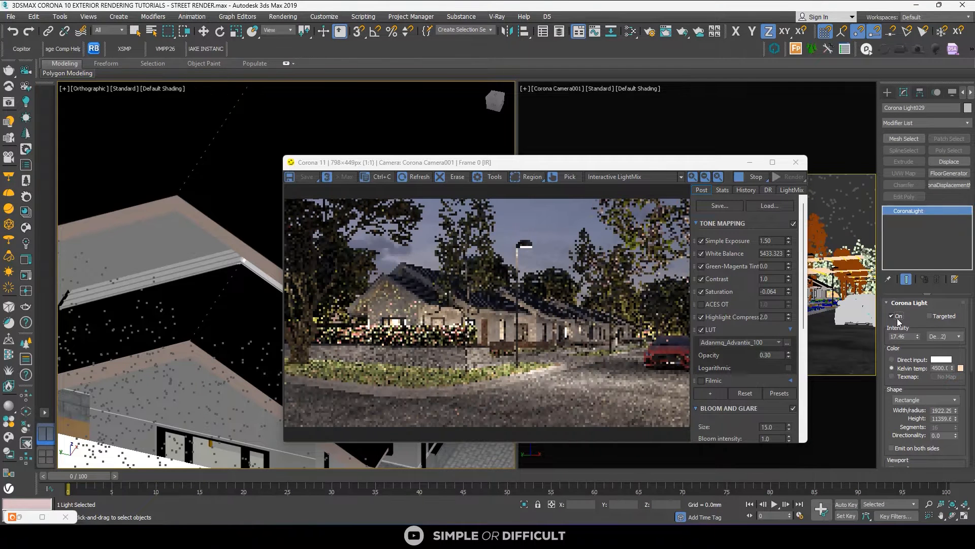
Limit the render to a region around the corner house and hedge, and compare it with the hedge light off and on
{"action": "left_click", "coordinate": [528, 177]}
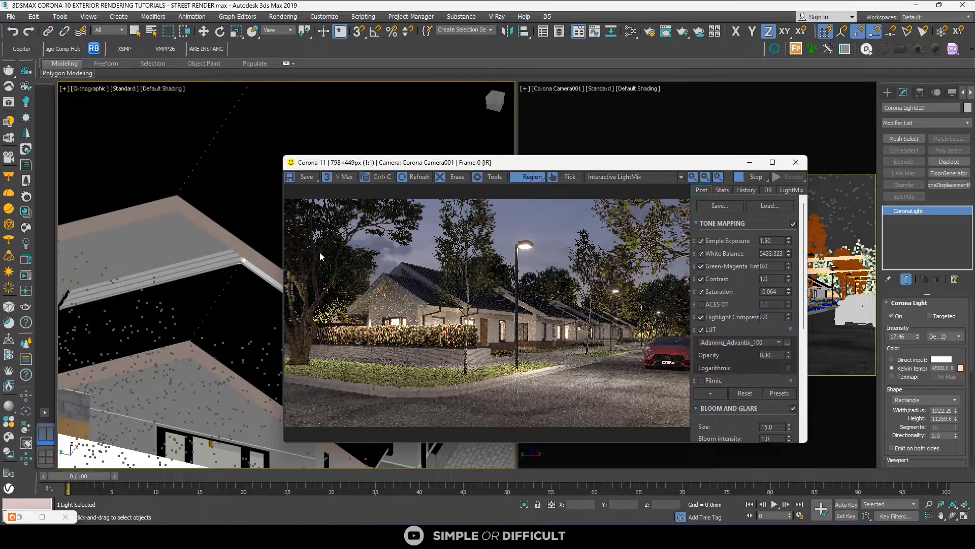
{"action": "left_click_drag", "start_coordinate": [297, 249], "coordinate": [522, 407]}
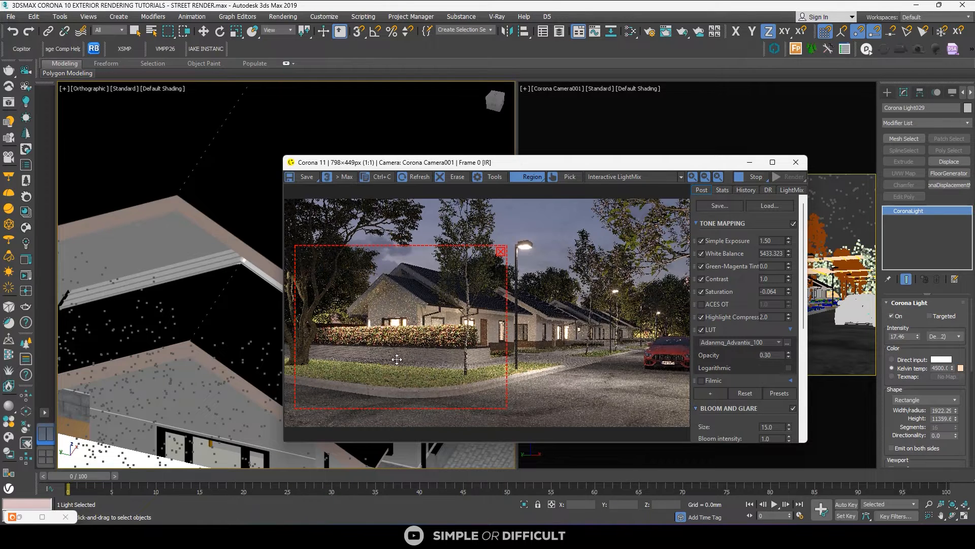
{"action": "scroll", "coordinate": [465, 355], "scroll_direction": "up", "scroll_amount": 1}
{"action": "middle_click_drag", "start_coordinate": [464, 352], "coordinate": [491, 346]}
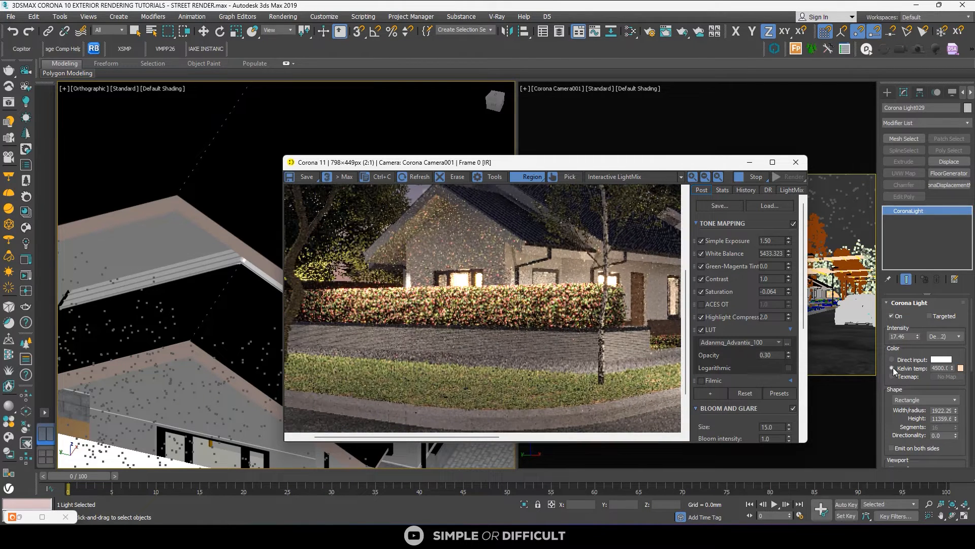
{"action": "left_click", "coordinate": [893, 317]}
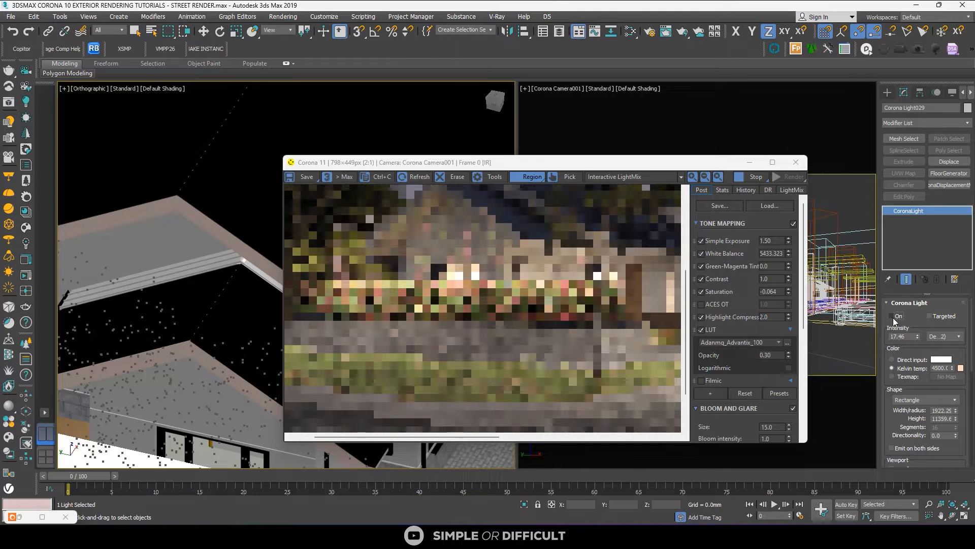
{"action": "left_click", "coordinate": [894, 317]}
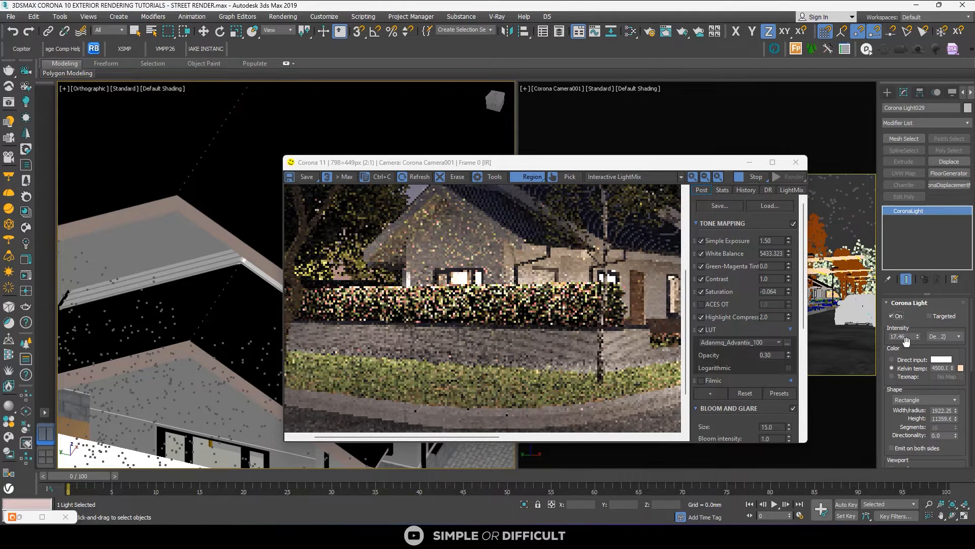
Set the hedge light's intensity to 2.0 and check the hedge up close in the region render
{"action": "double_click", "coordinate": [902, 336]}
{"action": "type", "text": "2"}
{"action": "key", "text": "Return"}
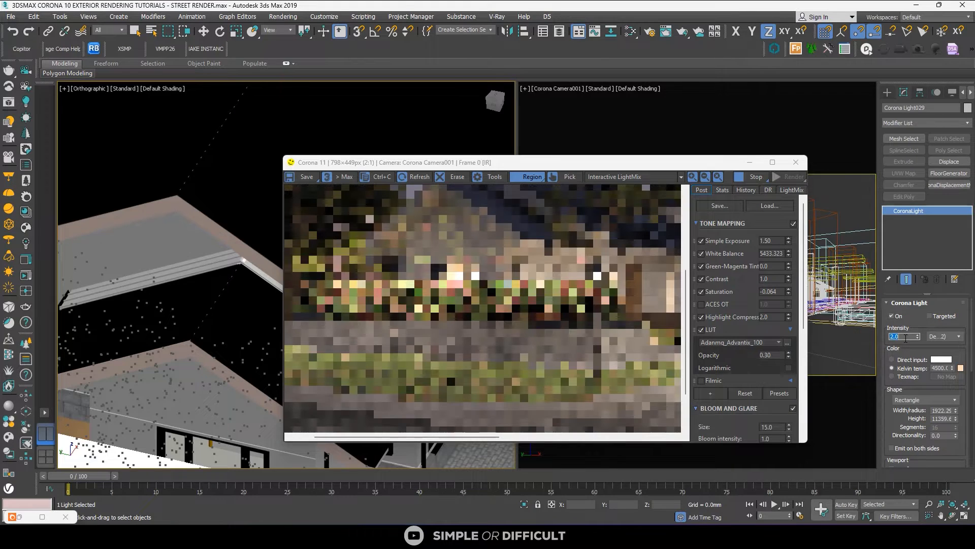
{"action": "scroll", "coordinate": [508, 304], "scroll_direction": "down", "scroll_amount": 1}
{"action": "left_click_drag", "start_coordinate": [295, 246], "coordinate": [506, 408]}
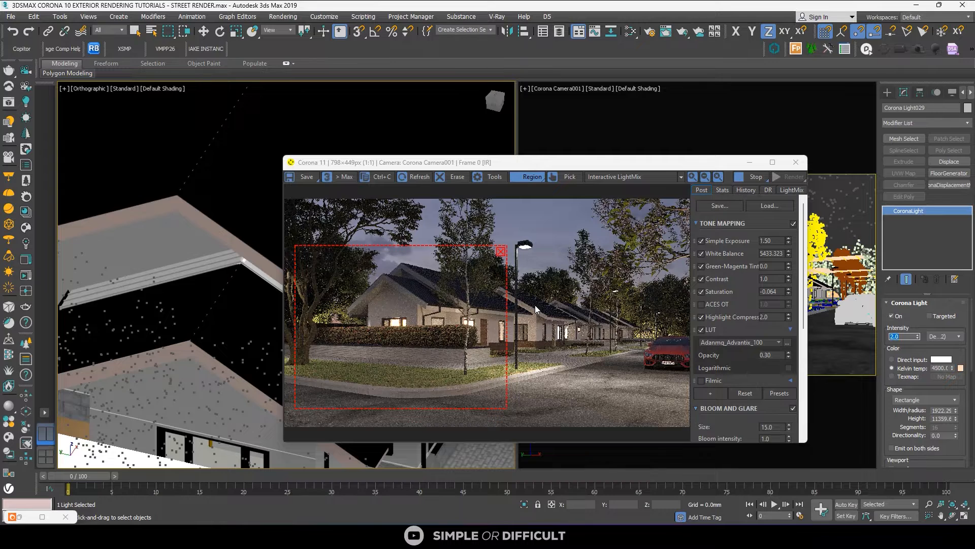
{"action": "scroll", "coordinate": [459, 337], "scroll_direction": "up", "scroll_amount": 1}
{"action": "scroll", "coordinate": [487, 335], "scroll_direction": "up", "scroll_amount": 1}
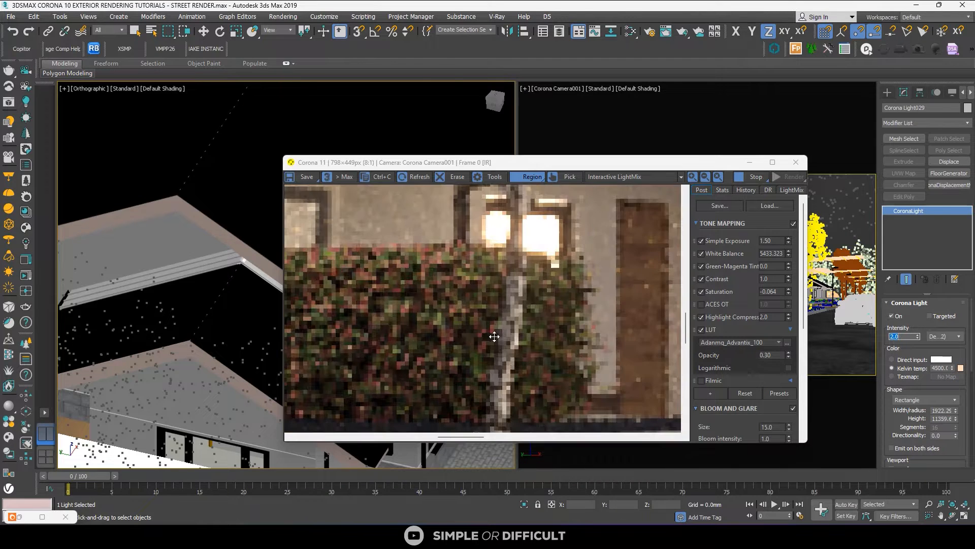
{"action": "scroll", "coordinate": [506, 330], "scroll_direction": "down", "scroll_amount": 2}
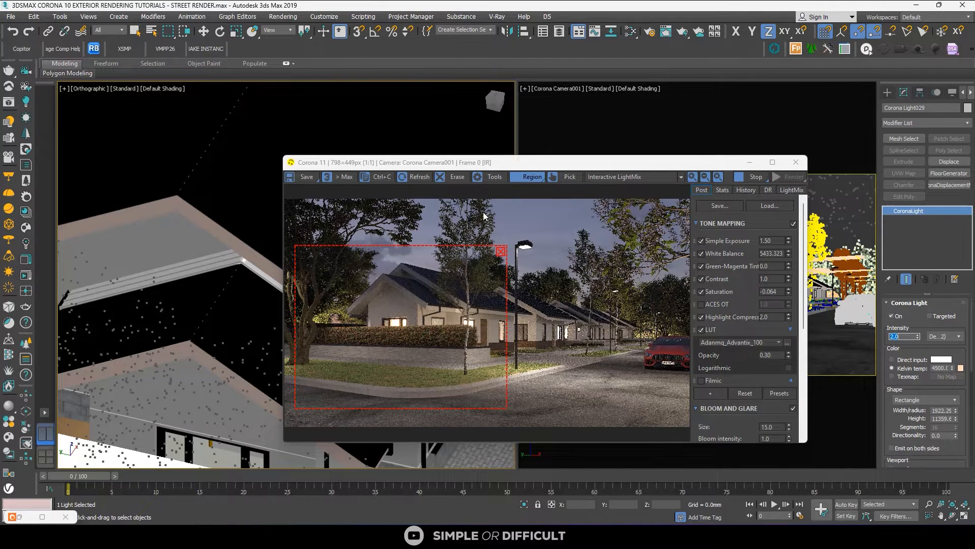
Remove the render region, set the hedge light's intensity to 1.5, and check the hedge up close
{"action": "left_click", "coordinate": [504, 249]}
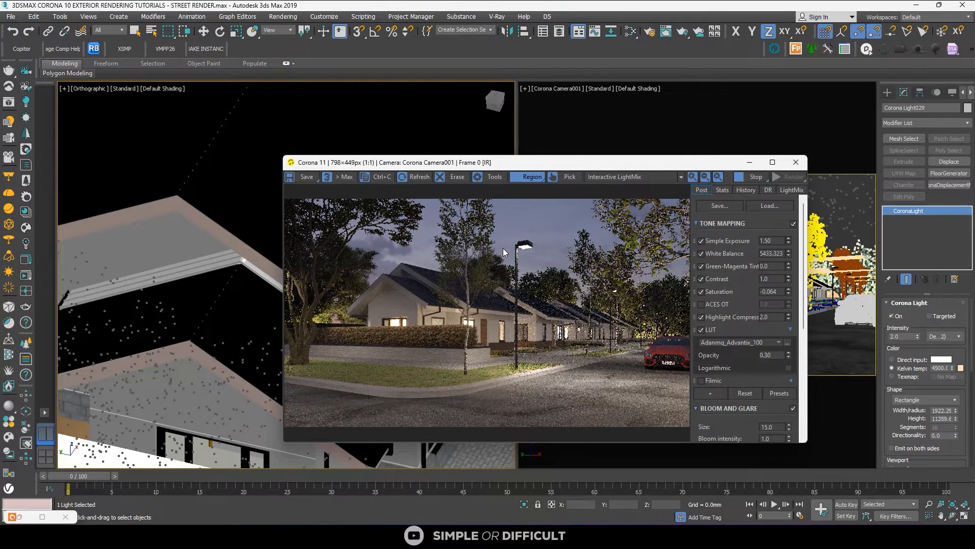
{"action": "double_click", "coordinate": [902, 336]}
{"action": "type", "text": "1.5"}
{"action": "key", "text": "Return"}
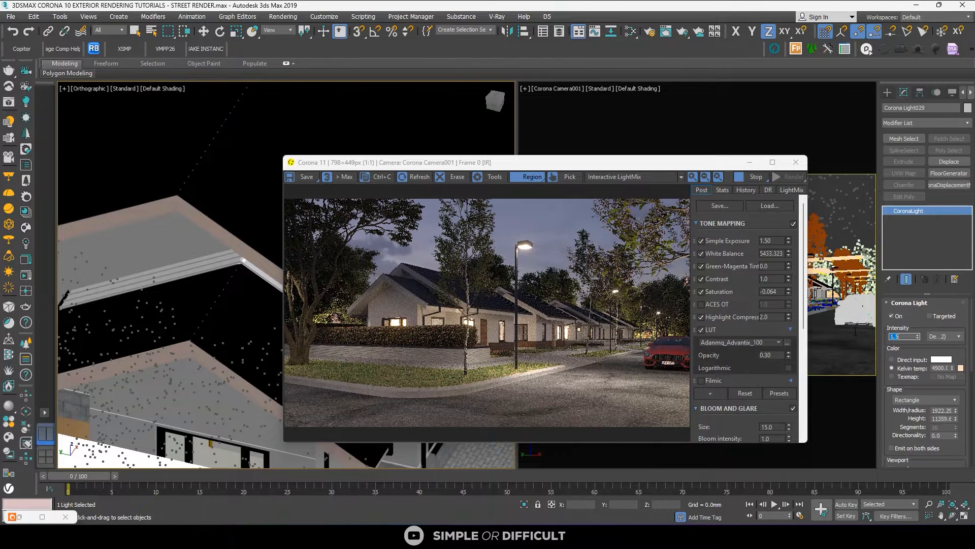
{"action": "scroll", "coordinate": [427, 312], "scroll_direction": "up", "scroll_amount": 1}
{"action": "scroll", "coordinate": [482, 340], "scroll_direction": "up", "scroll_amount": 2}
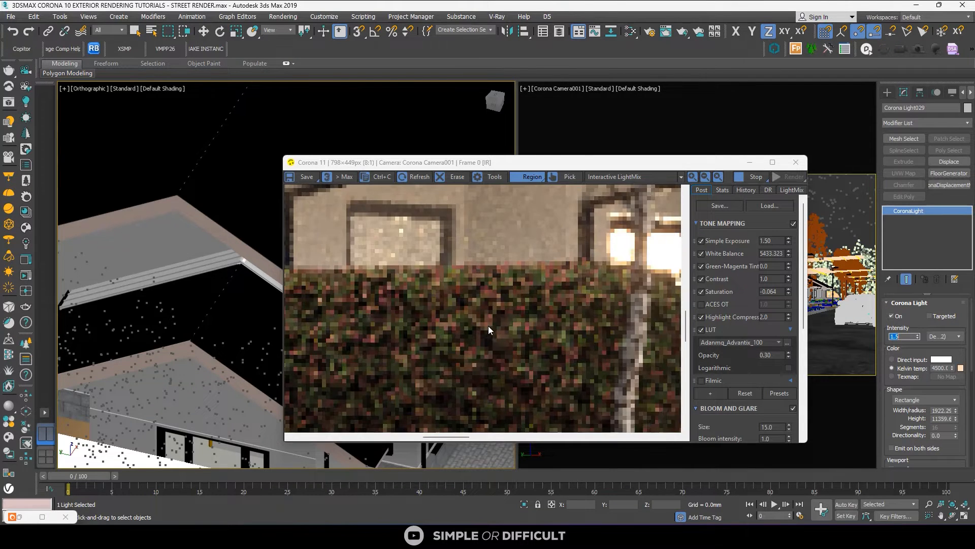
Examine the hedge and the parked red car up close in the interactive render, and check the whole image
{"action": "scroll", "coordinate": [489, 323], "scroll_direction": "down", "scroll_amount": 2}
{"action": "scroll", "coordinate": [489, 316], "scroll_direction": "up", "scroll_amount": 1}
{"action": "scroll", "coordinate": [490, 317], "scroll_direction": "down", "scroll_amount": 2}
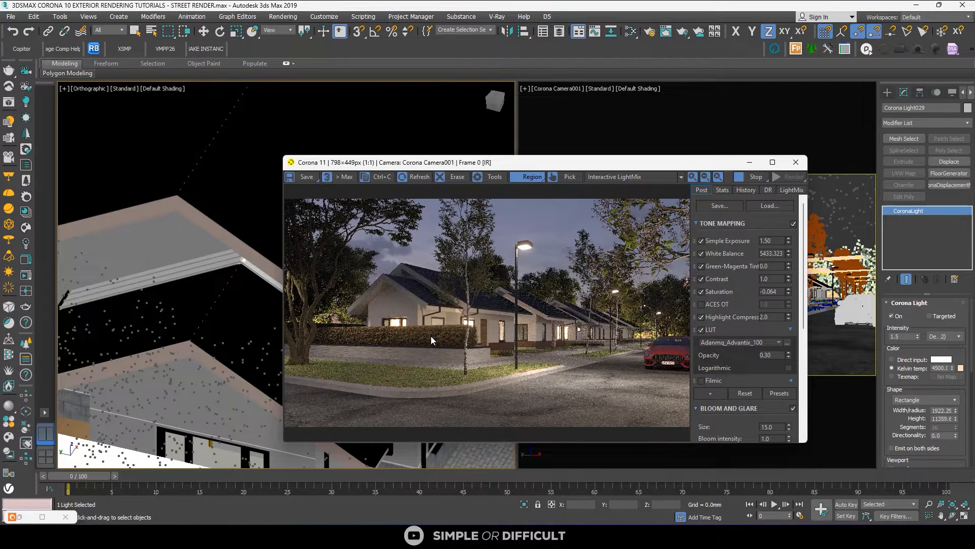
{"action": "scroll", "coordinate": [667, 362], "scroll_direction": "up", "scroll_amount": 2}
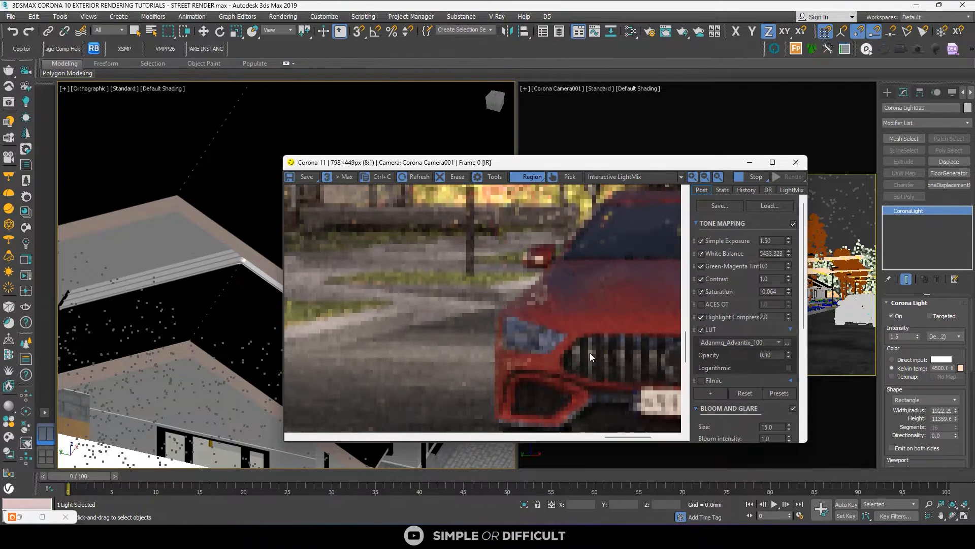
{"action": "scroll", "coordinate": [489, 329], "scroll_direction": "down", "scroll_amount": 1}
{"action": "scroll", "coordinate": [489, 329], "scroll_direction": "down", "scroll_amount": 1}
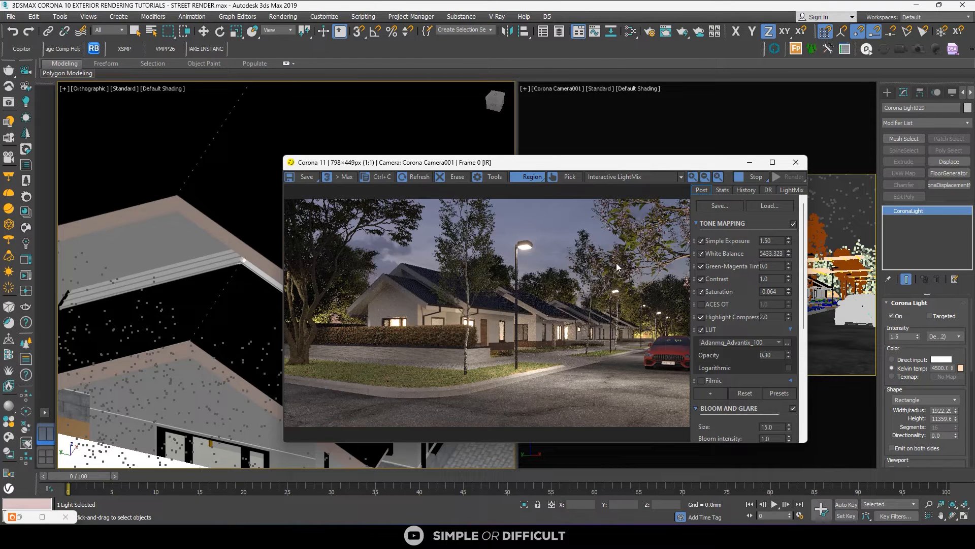
Stop the interactive render and review the full image in the enlarged frame buffer before putting it away
{"action": "left_click", "coordinate": [750, 178]}
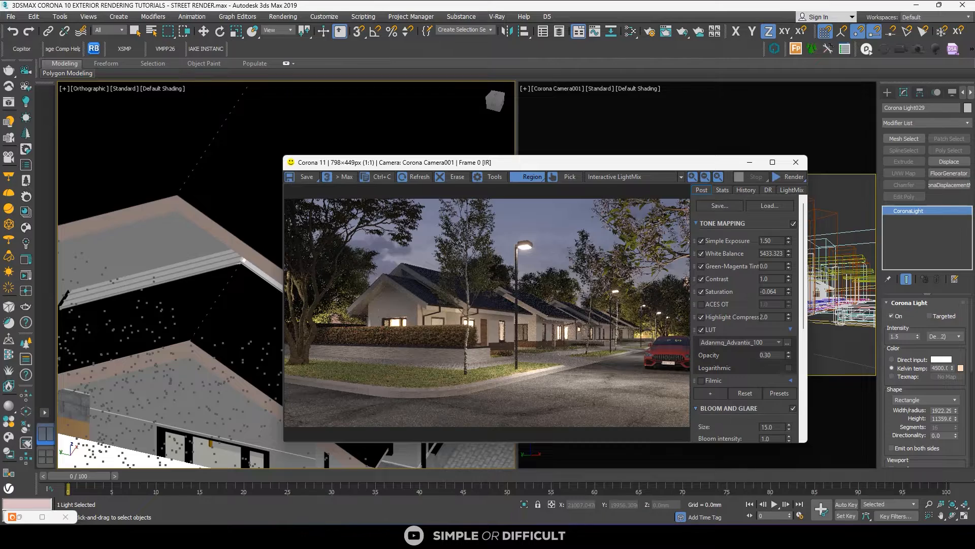
{"action": "left_click", "coordinate": [774, 160]}
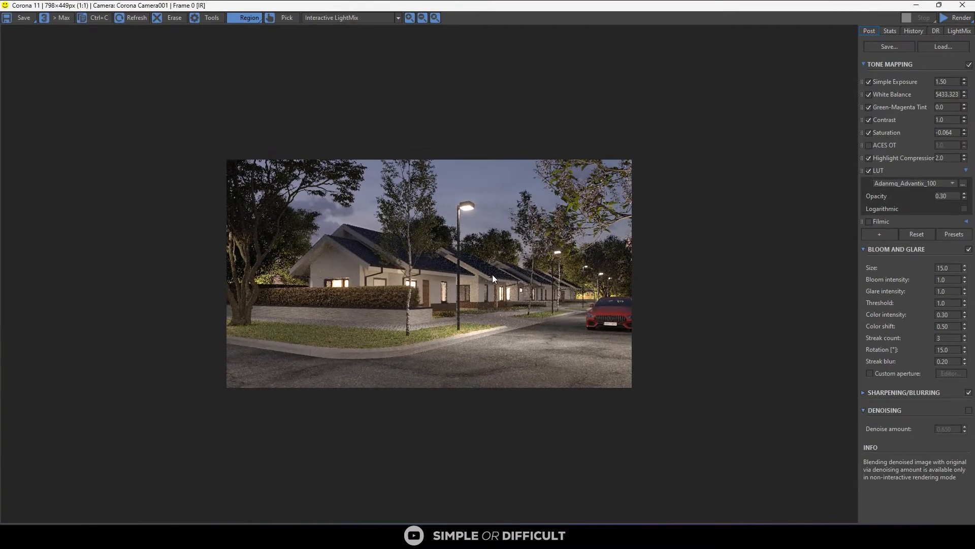
{"action": "scroll", "coordinate": [492, 275], "scroll_direction": "up", "scroll_amount": 1}
{"action": "scroll", "coordinate": [493, 274], "scroll_direction": "down", "scroll_amount": 1}
{"action": "left_click", "coordinate": [916, 6]}
Merge the bollard lamp file into the scene from the top view, placing it on the paving near the planting beds
{"action": "key", "text": "t"}
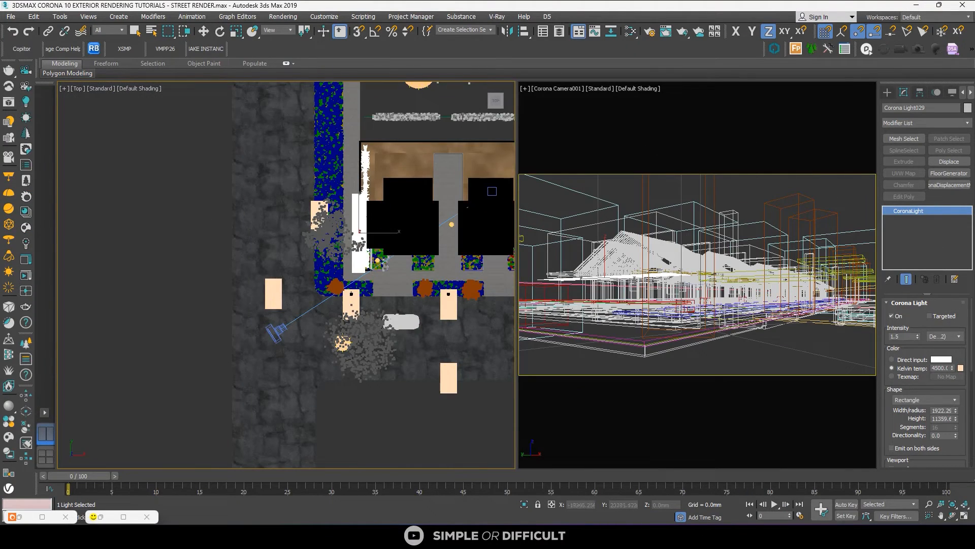
{"action": "left_click_drag", "start_coordinate": [283, 170], "coordinate": [257, 228]}
{"action": "left_click", "coordinate": [270, 243]}
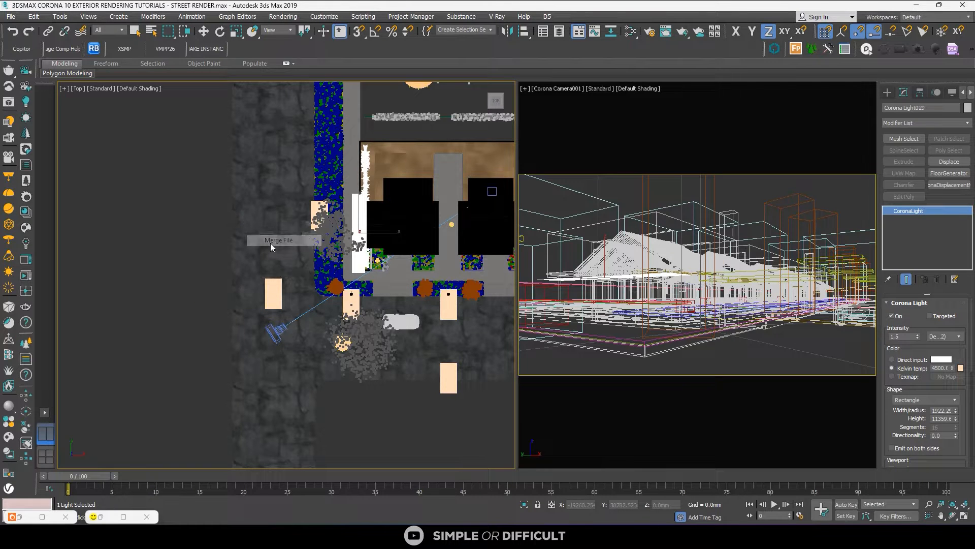
{"action": "scroll", "coordinate": [432, 282], "scroll_direction": "up", "scroll_amount": 10}
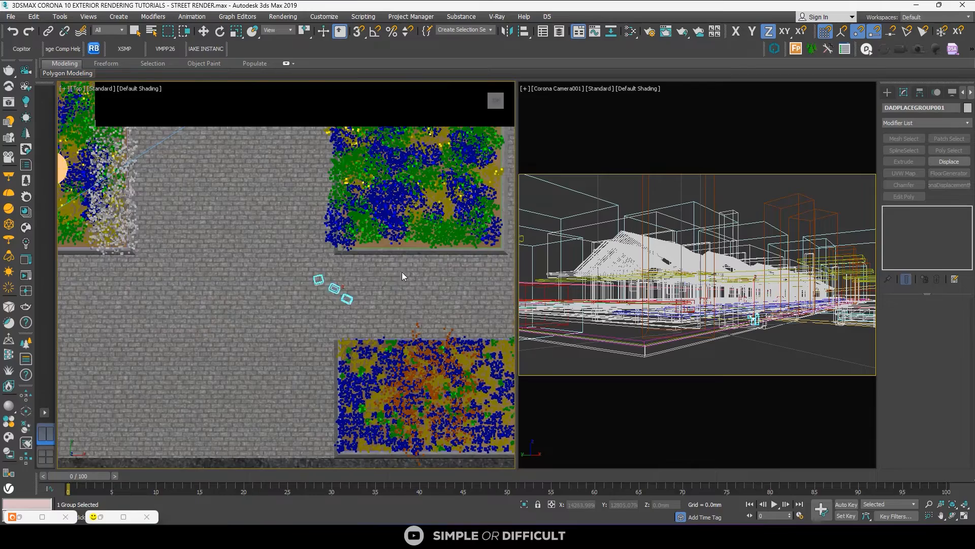
Ungroup the merged lamp set into its separate fixtures
{"action": "key", "text": "w"}
{"action": "middle_click_drag", "start_coordinate": [343, 279], "coordinate": [310, 252], "text": "alt"}
{"action": "scroll", "coordinate": [309, 252], "scroll_direction": "down", "scroll_amount": 4}
{"action": "mouse_move", "coordinate": [311, 237]}
{"action": "left_mouse_down"}
{"action": "mouse_move", "coordinate": [315, 159]}
{"action": "mouse_move", "coordinate": [318, 268]}
{"action": "mouse_move", "coordinate": [318, 249]}
{"action": "left_mouse_up"}
{"action": "scroll", "coordinate": [316, 212], "scroll_direction": "up", "scroll_amount": 8}
{"action": "scroll", "coordinate": [235, 226], "scroll_direction": "down", "scroll_amount": 5}
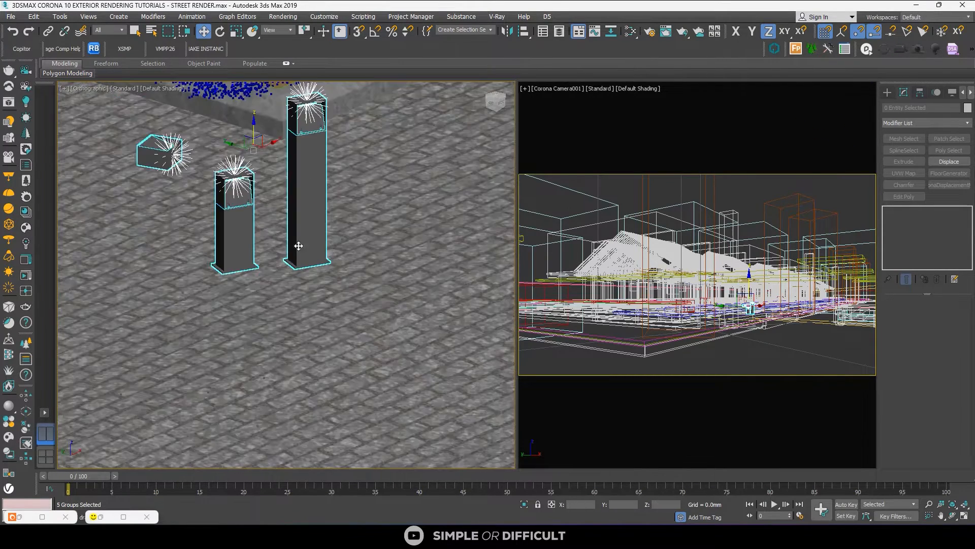
Delete the short bollard and the small wall lamp from the merged set, and select the remaining tall bollard
{"action": "left_click", "coordinate": [235, 226]}
{"action": "key", "text": "Delete"}
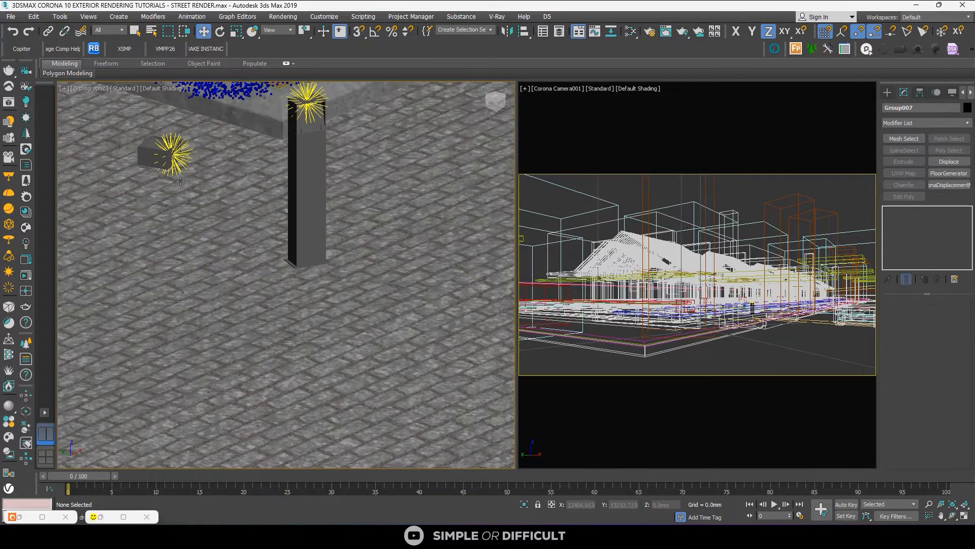
{"action": "scroll", "coordinate": [265, 177], "scroll_direction": "down", "scroll_amount": 4}
{"action": "left_click", "coordinate": [253, 176]}
{"action": "scroll", "coordinate": [253, 176], "scroll_direction": "down", "scroll_amount": 5}
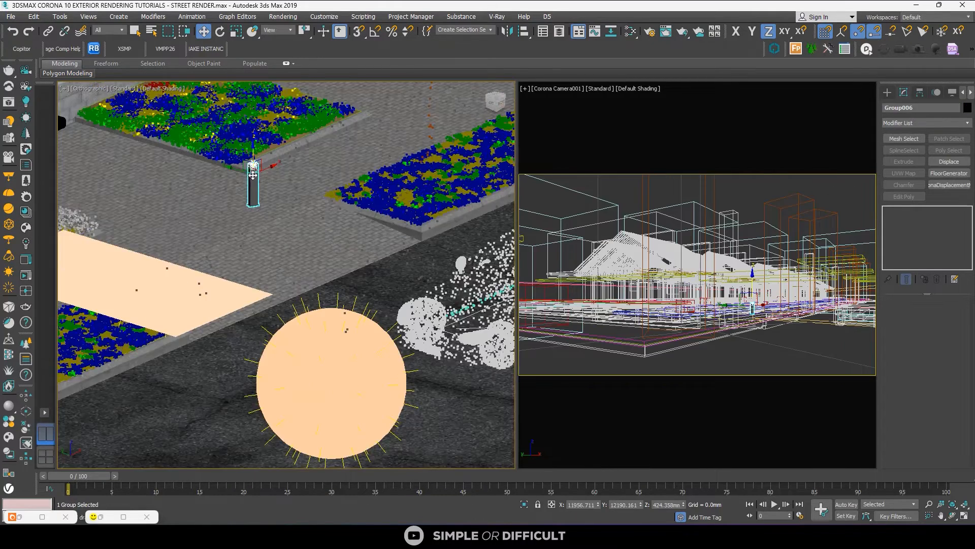
Rotate the tall bollard about the vertical axis to about -91° so it sits square to the planting beds
{"action": "key", "text": "t"}
{"action": "key", "text": "z"}
{"action": "scroll", "coordinate": [253, 175], "scroll_direction": "down", "scroll_amount": 5}
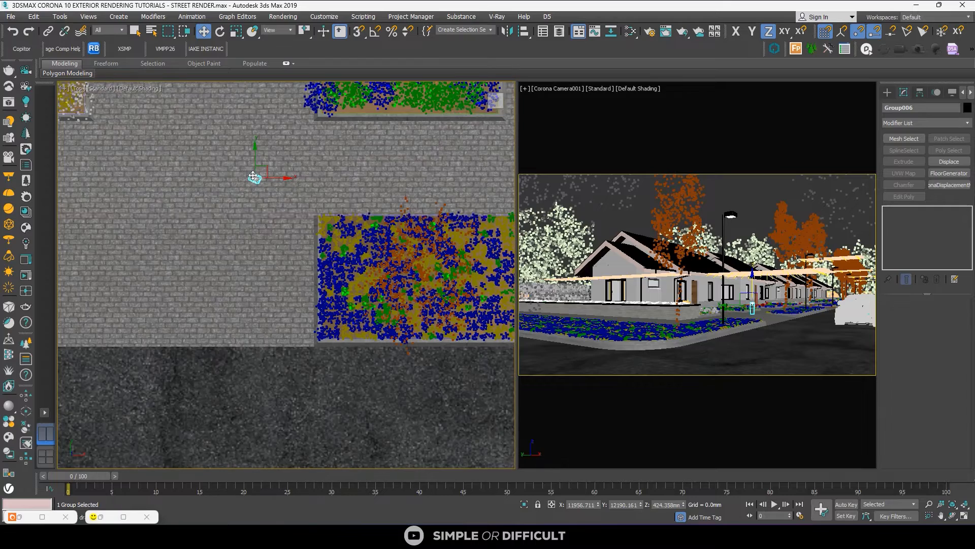
{"action": "key", "text": "e"}
{"action": "scroll", "coordinate": [233, 147], "scroll_direction": "up", "scroll_amount": 2}
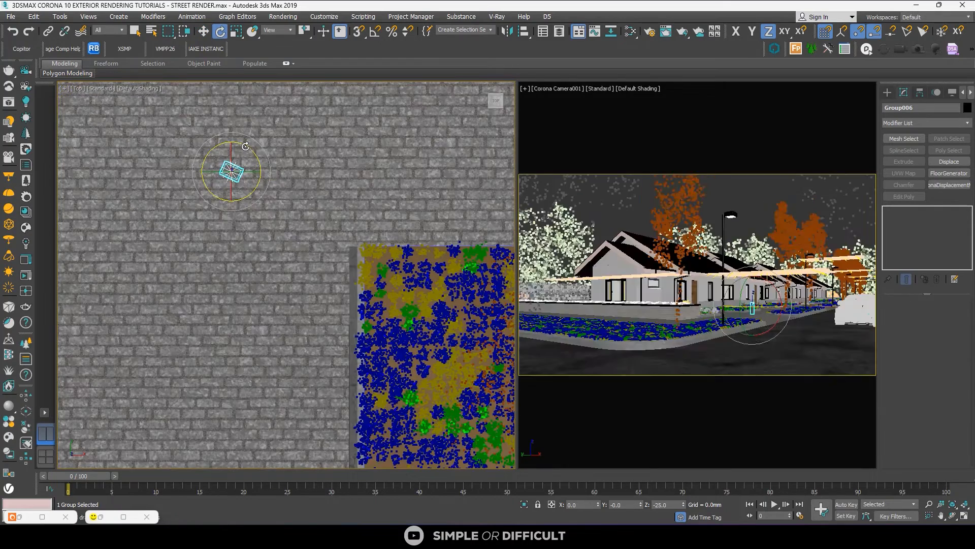
{"action": "left_click_drag", "start_coordinate": [233, 146], "coordinate": [303, 185]}
{"action": "scroll", "coordinate": [303, 185], "scroll_direction": "down", "scroll_amount": 4}
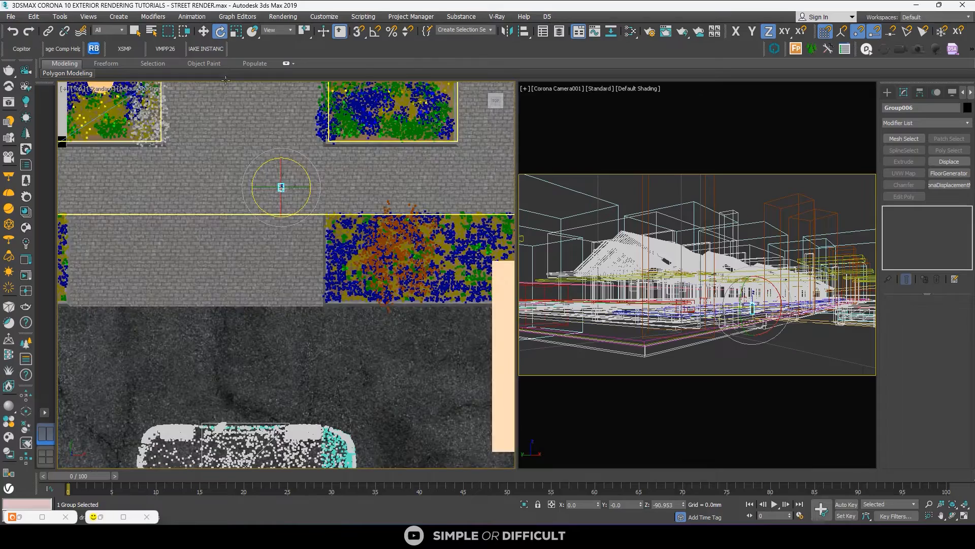
Move the tall bollard to the house-side corner of the planting bed beside the corner house's front door
{"action": "key", "text": "w"}
{"action": "middle_click_drag", "start_coordinate": [291, 187], "coordinate": [282, 304]}
{"action": "left_click_drag", "start_coordinate": [282, 304], "coordinate": [314, 168]}
{"action": "scroll", "coordinate": [315, 168], "scroll_direction": "up", "scroll_amount": 2}
{"action": "scroll", "coordinate": [316, 168], "scroll_direction": "up", "scroll_amount": 3}
{"action": "middle_click_drag", "start_coordinate": [287, 196], "coordinate": [299, 166], "text": "alt"}
{"action": "scroll", "coordinate": [276, 184], "scroll_direction": "up", "scroll_amount": 3}
{"action": "scroll", "coordinate": [279, 219], "scroll_direction": "down", "scroll_amount": 1}
{"action": "middle_click_drag", "start_coordinate": [286, 224], "coordinate": [203, 228]}
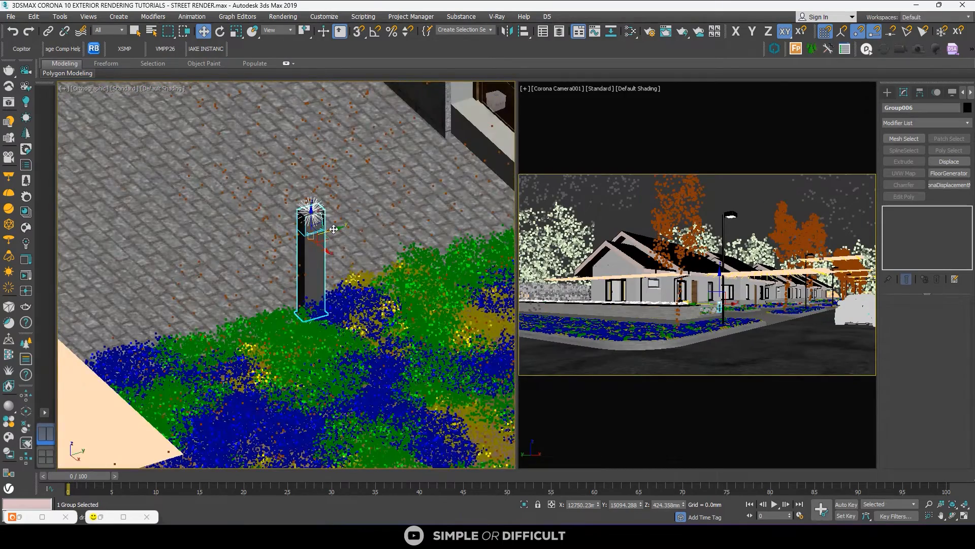
{"action": "left_click_drag", "start_coordinate": [327, 232], "coordinate": [500, 148]}
Clone the bollard along the bed's edge to its street-side corner
{"action": "scroll", "coordinate": [391, 248], "scroll_direction": "down", "scroll_amount": 3}
{"action": "middle_click_drag", "start_coordinate": [390, 248], "coordinate": [499, 244], "text": "alt"}
{"action": "middle_click_drag", "start_coordinate": [429, 206], "coordinate": [350, 191], "text": "alt"}
{"action": "left_click_drag", "start_coordinate": [346, 189], "coordinate": [411, 239], "text": "shift"}
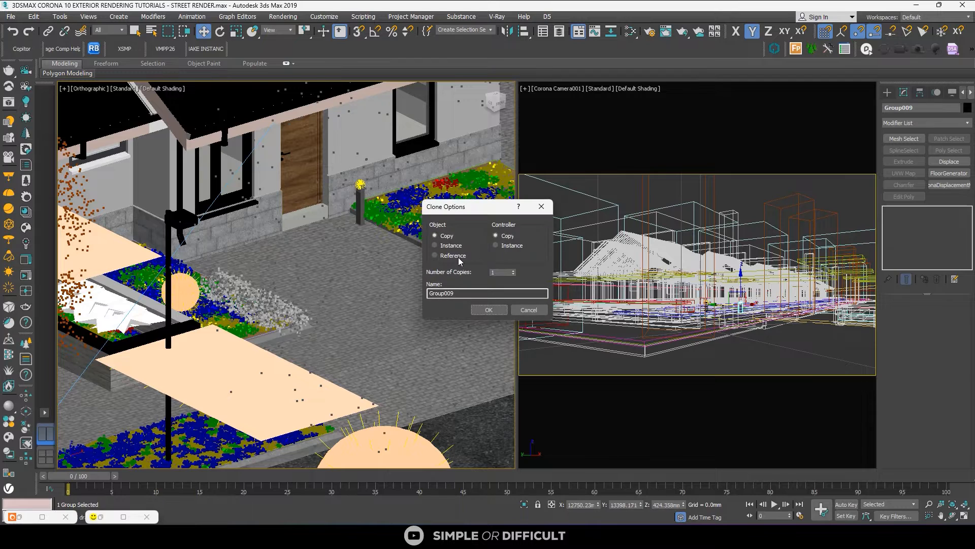
{"action": "left_click", "coordinate": [489, 310]}
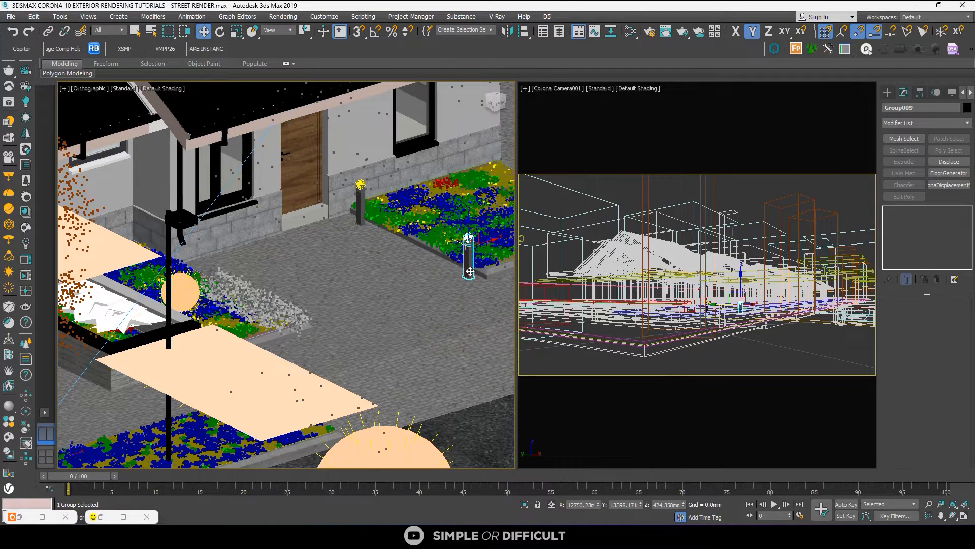
Select both bollards and run Corona Converter on the scene lights only
{"action": "scroll", "coordinate": [458, 273], "scroll_direction": "up", "scroll_amount": 5}
{"action": "left_click", "coordinate": [251, 108], "text": "ctrl"}
{"action": "right_click", "coordinate": [249, 106]}
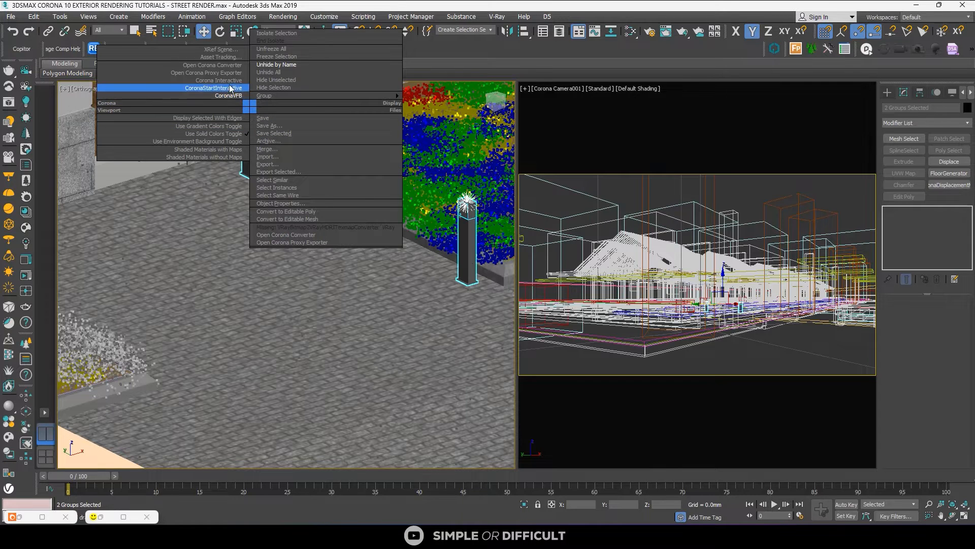
{"action": "left_click", "coordinate": [226, 65]}
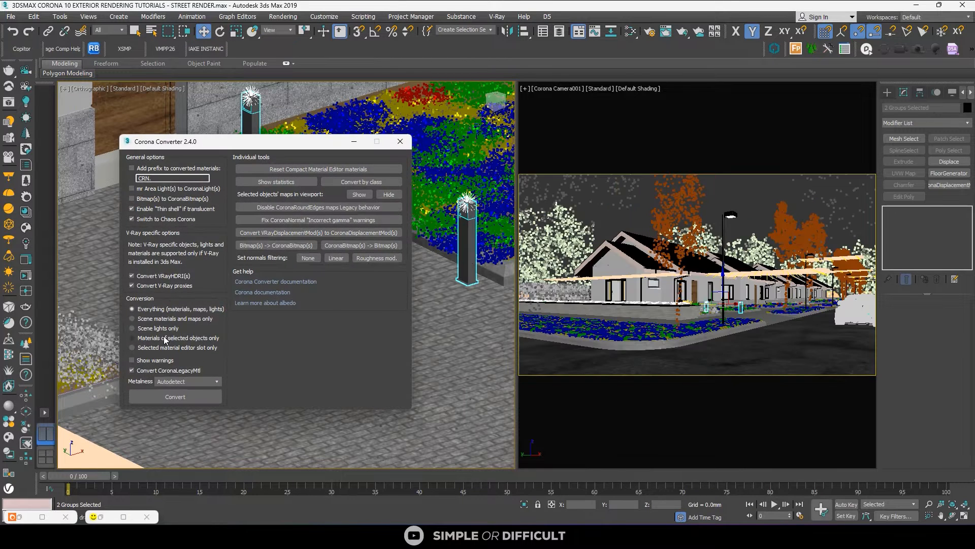
{"action": "left_click", "coordinate": [185, 395]}
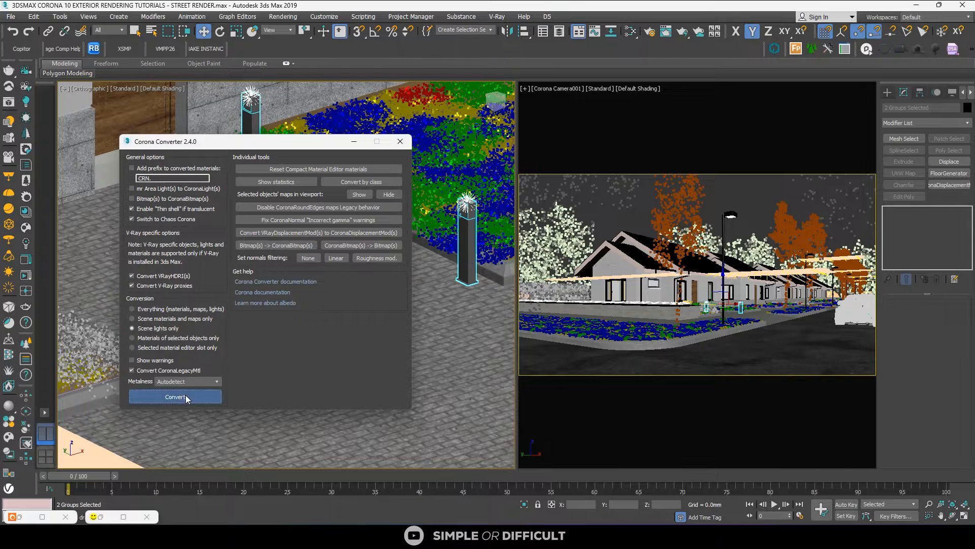
Convert the materials of the selected bollards with Corona Converter, setting metalness to Force non-metal
{"action": "left_click", "coordinate": [144, 338]}
{"action": "left_click", "coordinate": [182, 382]}
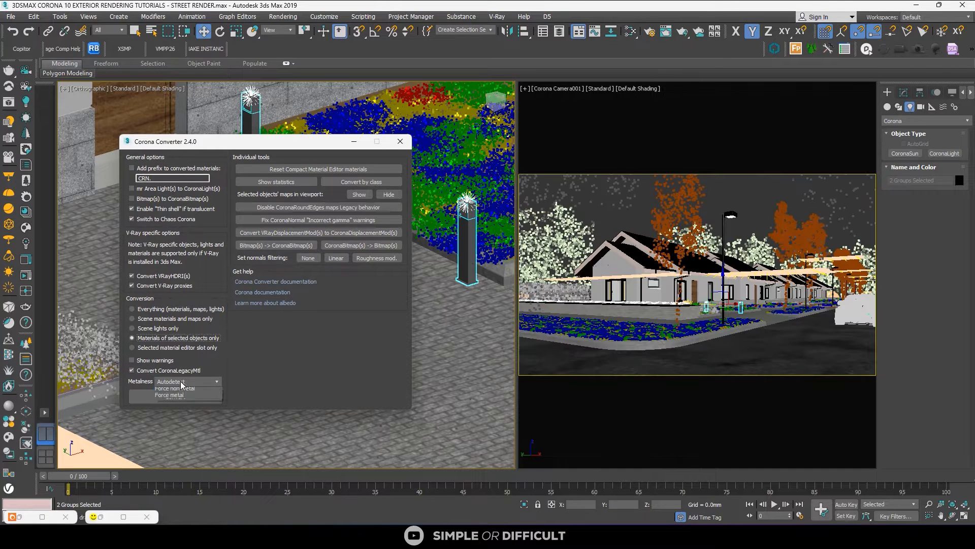
{"action": "left_click", "coordinate": [183, 399]}
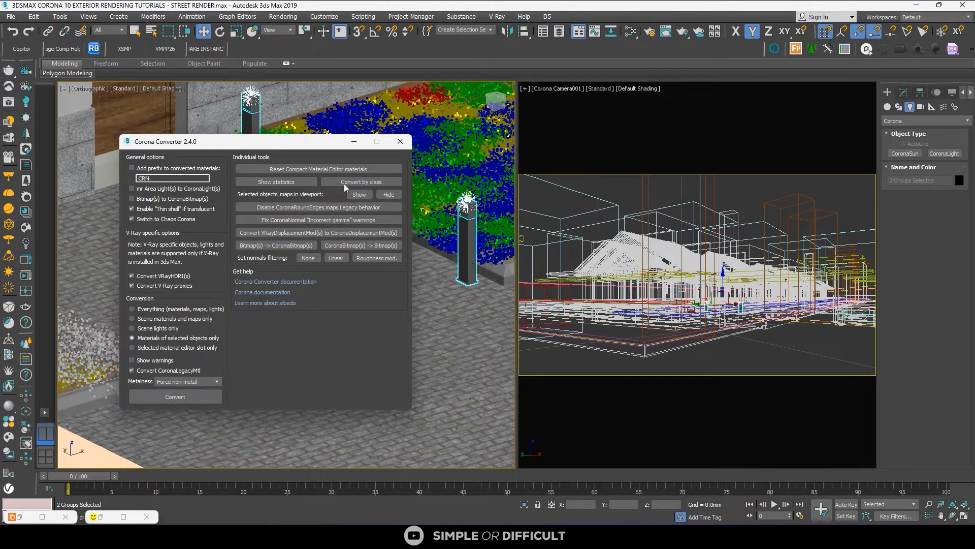
{"action": "left_click", "coordinate": [400, 145]}
Clone the pair of bollards along the row to the planting bed by the next house's entrance
{"action": "scroll", "coordinate": [227, 202], "scroll_direction": "down", "scroll_amount": 6}
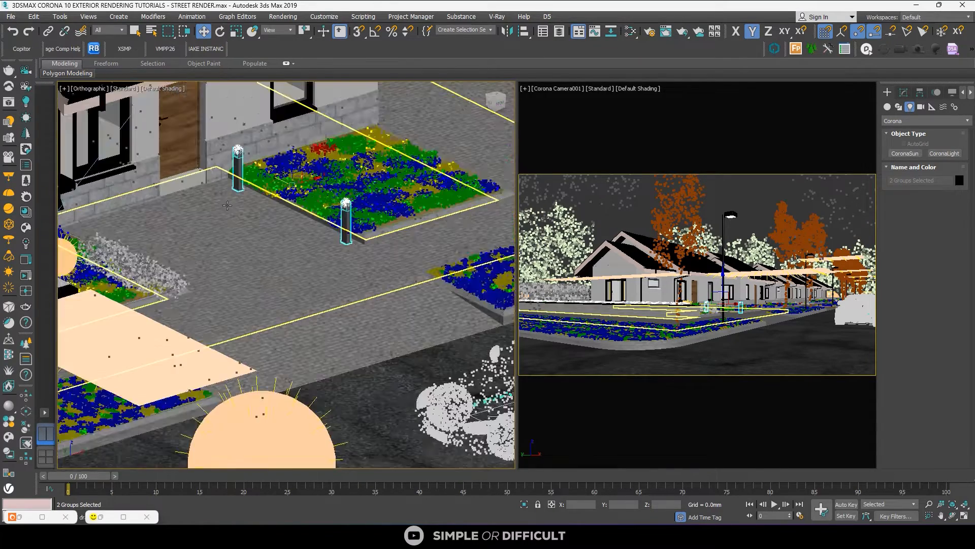
{"action": "middle_click_drag", "start_coordinate": [277, 231], "coordinate": [226, 249], "text": "alt"}
{"action": "middle_click_drag", "start_coordinate": [305, 223], "coordinate": [170, 202]}
{"action": "scroll", "coordinate": [170, 202], "scroll_direction": "down", "scroll_amount": 2}
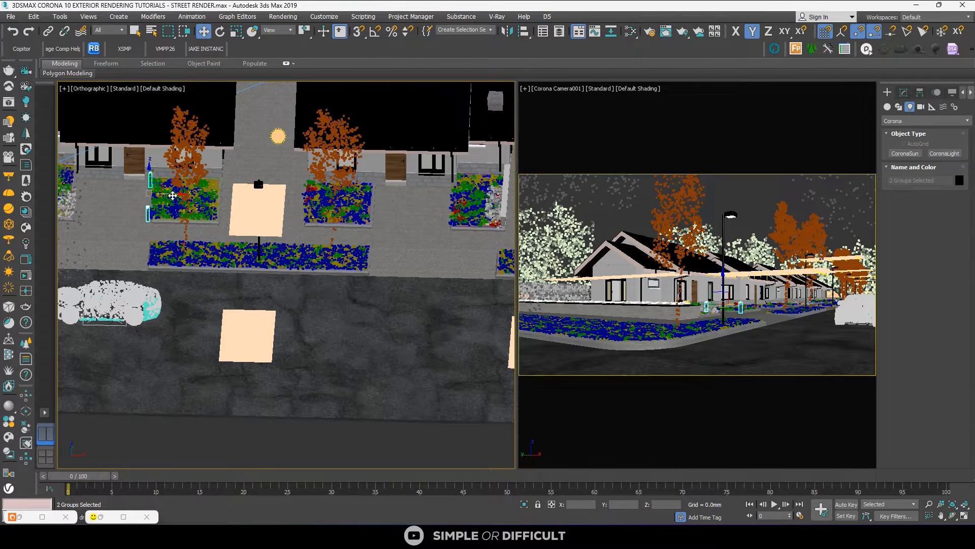
{"action": "left_click_drag", "start_coordinate": [170, 202], "coordinate": [405, 202]}
{"action": "left_click", "coordinate": [489, 308]}
Clone the bollard pair as instances to the entrance beds of the three remaining houses along the row
{"action": "scroll", "coordinate": [245, 217], "scroll_direction": "down", "scroll_amount": 4}
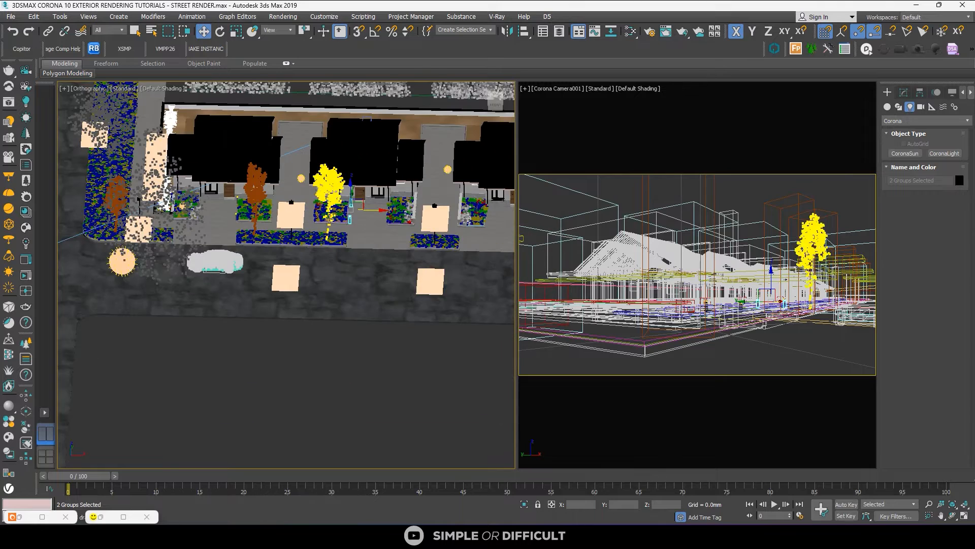
{"action": "left_click_drag", "start_coordinate": [245, 218], "coordinate": [417, 217]}
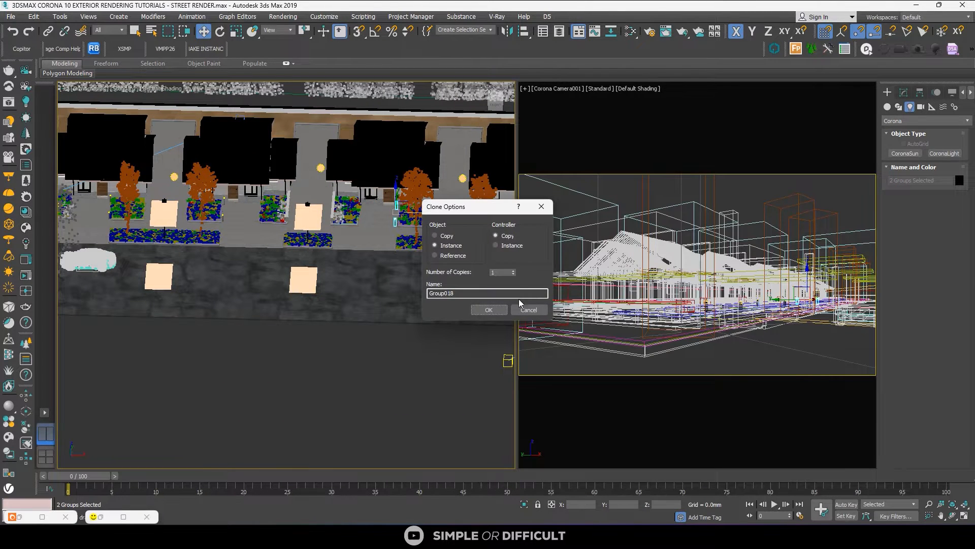
{"action": "left_click", "coordinate": [489, 308]}
{"action": "middle_click_drag", "start_coordinate": [377, 236], "coordinate": [184, 242]}
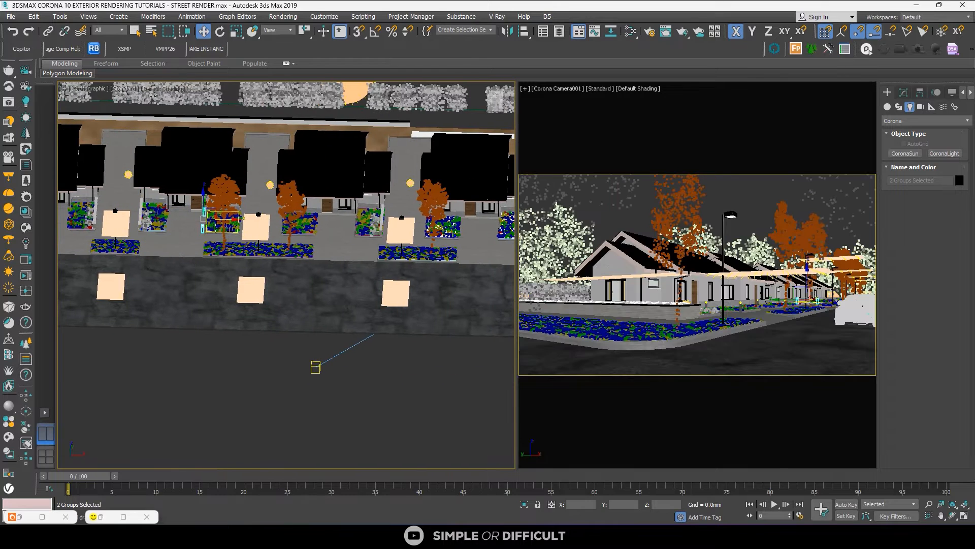
{"action": "left_click_drag", "start_coordinate": [223, 220], "coordinate": [385, 224], "text": "shift"}
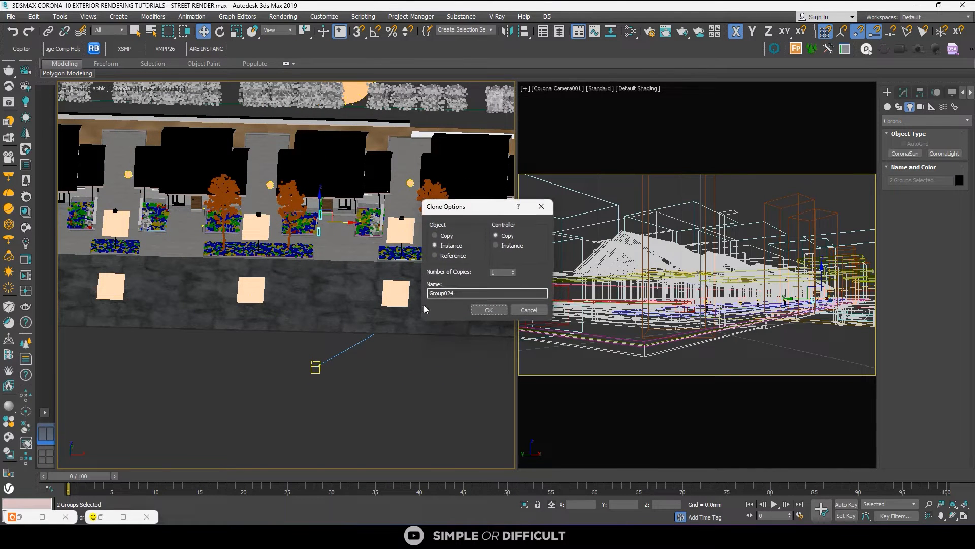
{"action": "left_click", "coordinate": [491, 311]}
{"action": "middle_click_drag", "start_coordinate": [352, 219], "coordinate": [232, 209]}
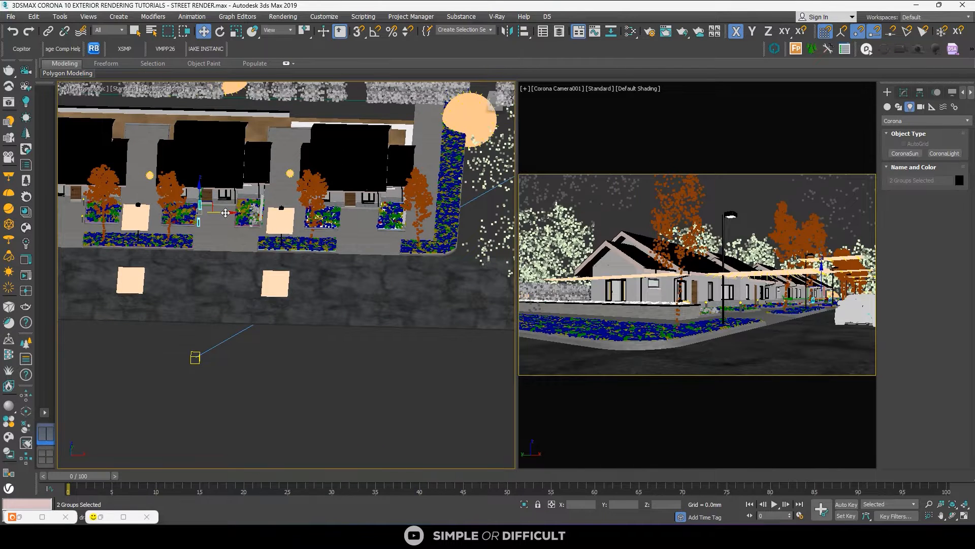
{"action": "left_click_drag", "start_coordinate": [225, 213], "coordinate": [370, 213], "text": "shift"}
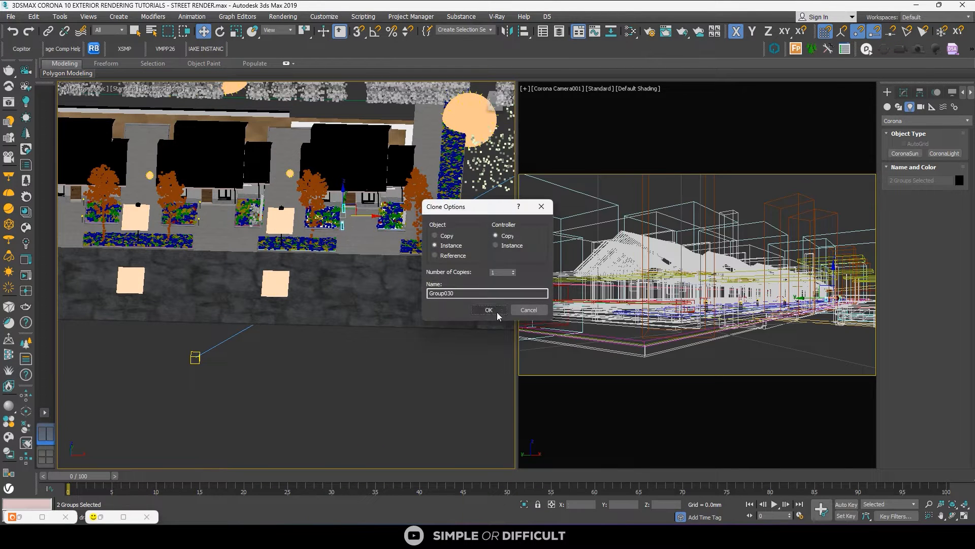
{"action": "left_click", "coordinate": [489, 310]}
Deselect the bollards, restart the interactive render in the frame buffer, and check the entrance bollards up close
{"action": "scroll", "coordinate": [355, 249], "scroll_direction": "down", "scroll_amount": 4}
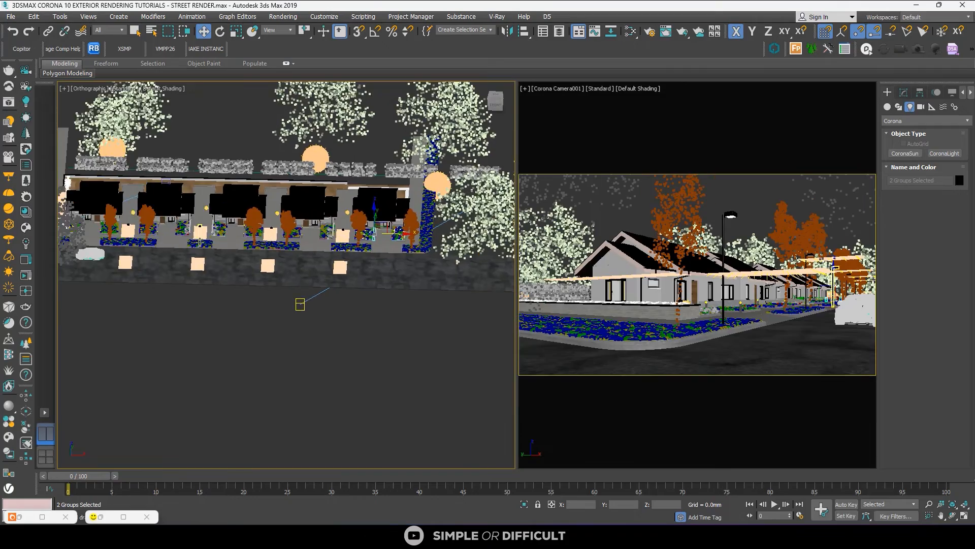
{"action": "middle_click_drag", "start_coordinate": [305, 314], "coordinate": [352, 329], "text": "alt"}
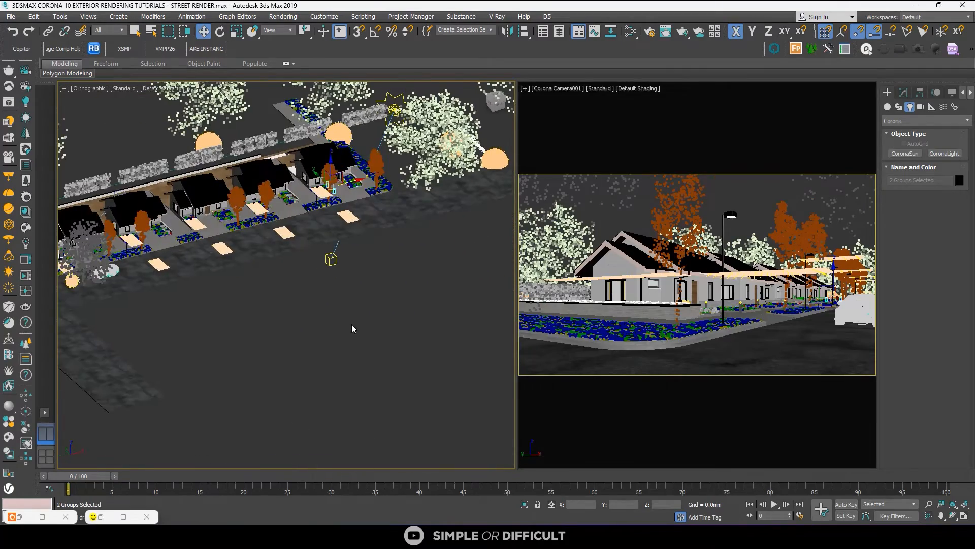
{"action": "left_click", "coordinate": [376, 254]}
{"action": "left_click", "coordinate": [124, 517]}
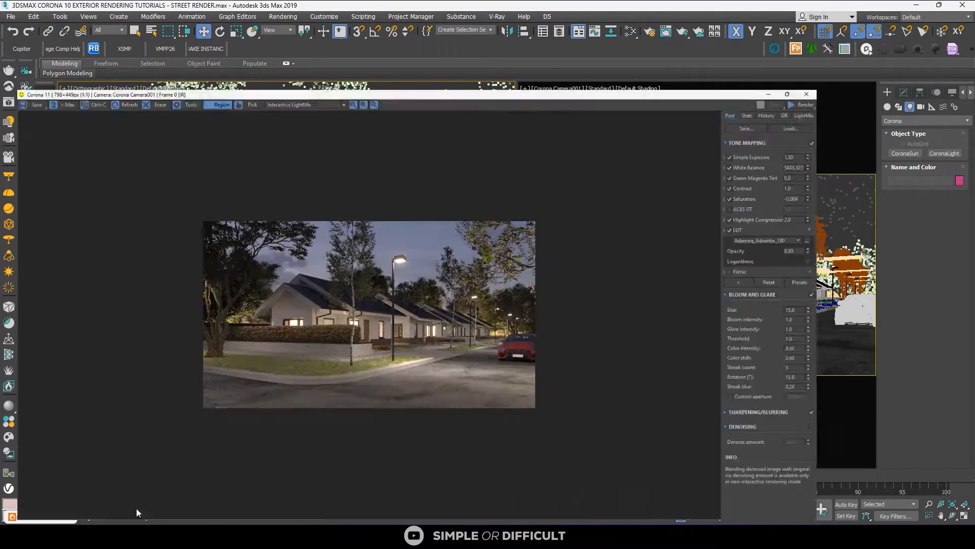
{"action": "left_click", "coordinate": [971, 22]}
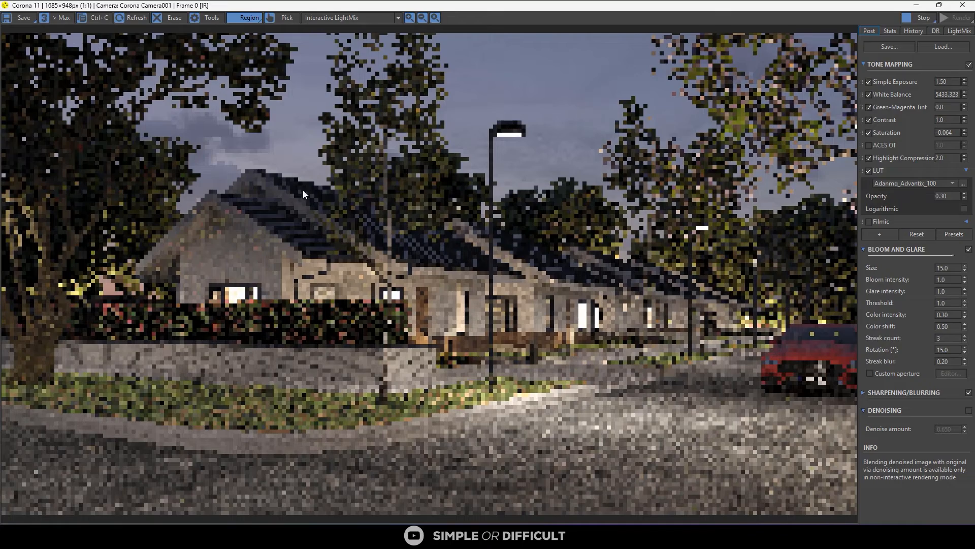
{"action": "scroll", "coordinate": [437, 351], "scroll_direction": "up", "scroll_amount": 1}
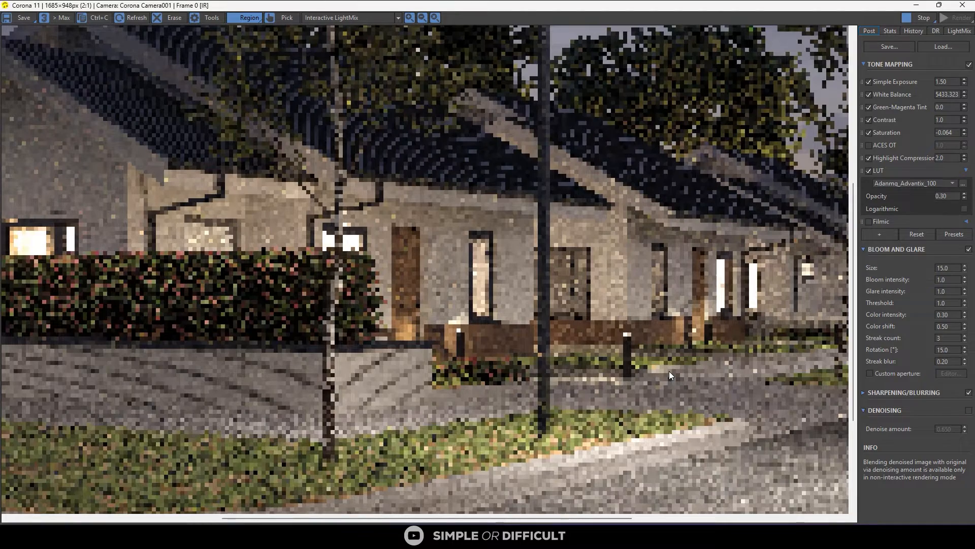
Examine the bollard lamps and the light they cast along the row of houses in the interactive render
{"action": "scroll", "coordinate": [642, 361], "scroll_direction": "down", "scroll_amount": 1}
{"action": "scroll", "coordinate": [705, 360], "scroll_direction": "up", "scroll_amount": 3}
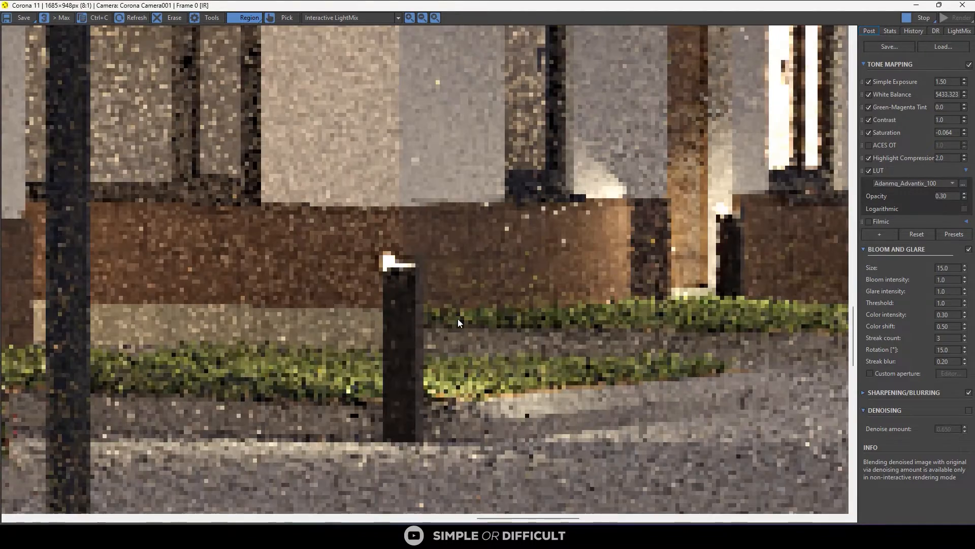
{"action": "scroll", "coordinate": [419, 281], "scroll_direction": "up", "scroll_amount": 2}
{"action": "scroll", "coordinate": [418, 281], "scroll_direction": "down", "scroll_amount": 5}
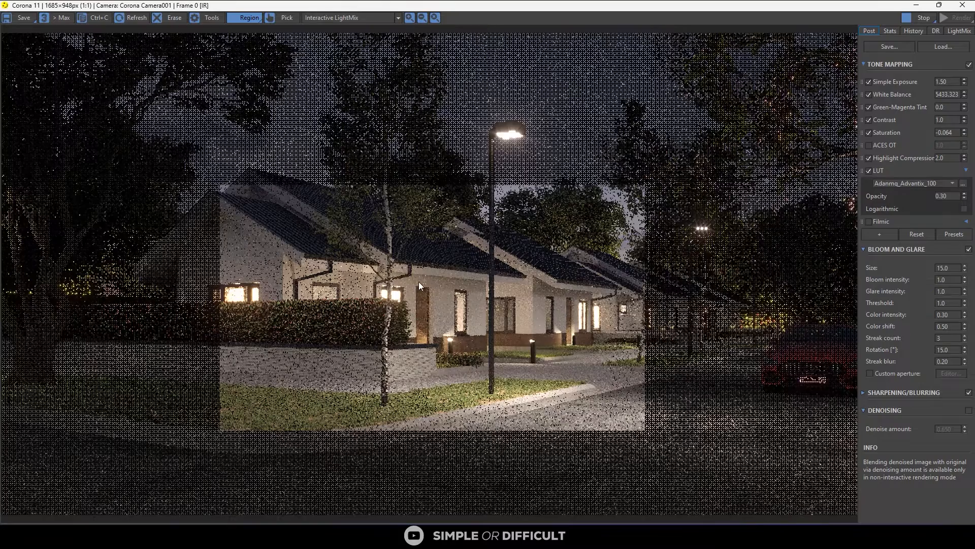
{"action": "scroll", "coordinate": [654, 336], "scroll_direction": "up", "scroll_amount": 3}
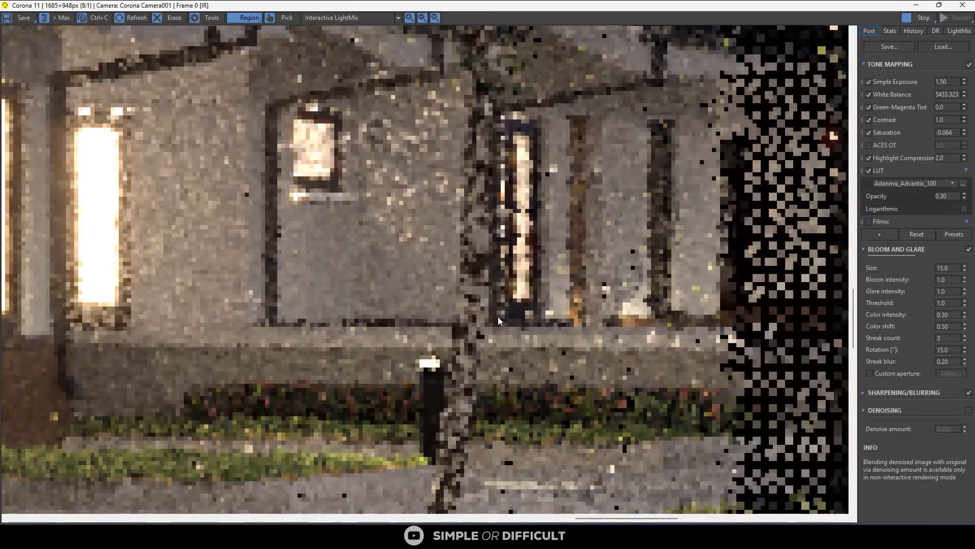
{"action": "scroll", "coordinate": [483, 305], "scroll_direction": "down", "scroll_amount": 2}
{"action": "scroll", "coordinate": [487, 309], "scroll_direction": "down", "scroll_amount": 2}
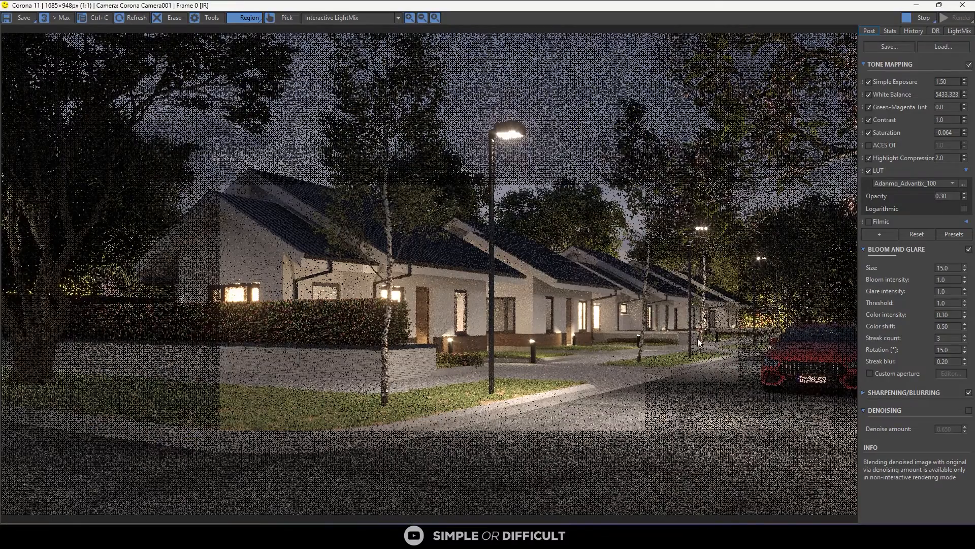
{"action": "scroll", "coordinate": [736, 339], "scroll_direction": "up", "scroll_amount": 2}
{"action": "scroll", "coordinate": [618, 332], "scroll_direction": "down", "scroll_amount": 2}
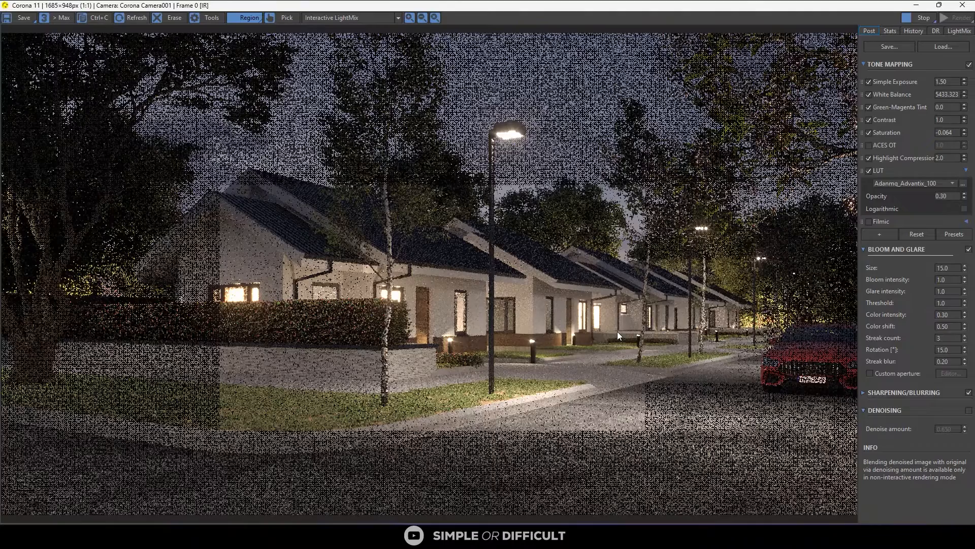
Lower the Rest (unassigned) light intensity in the LightMix to 0.788 and check the far bollards in the render
{"action": "left_click", "coordinate": [960, 32]}
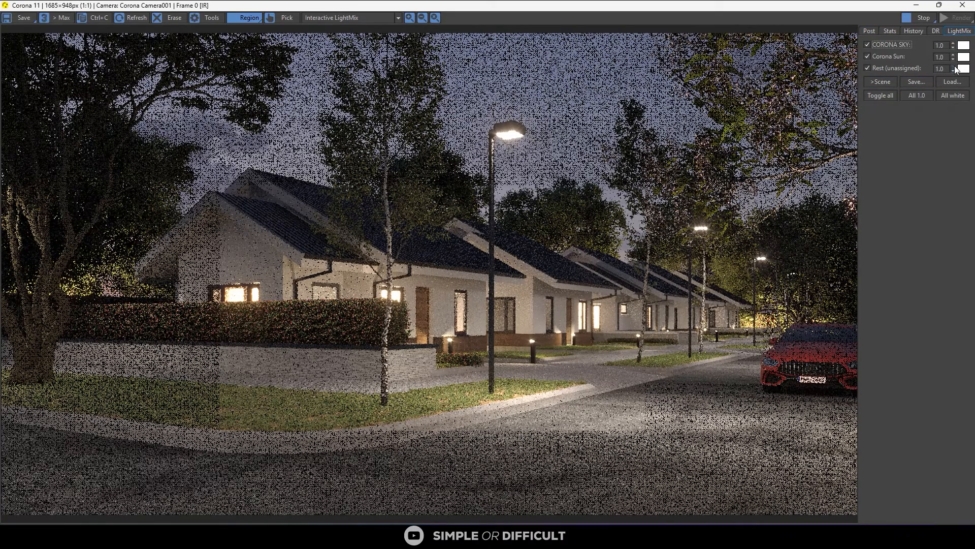
{"action": "left_click_drag", "start_coordinate": [955, 70], "coordinate": [960, 101]}
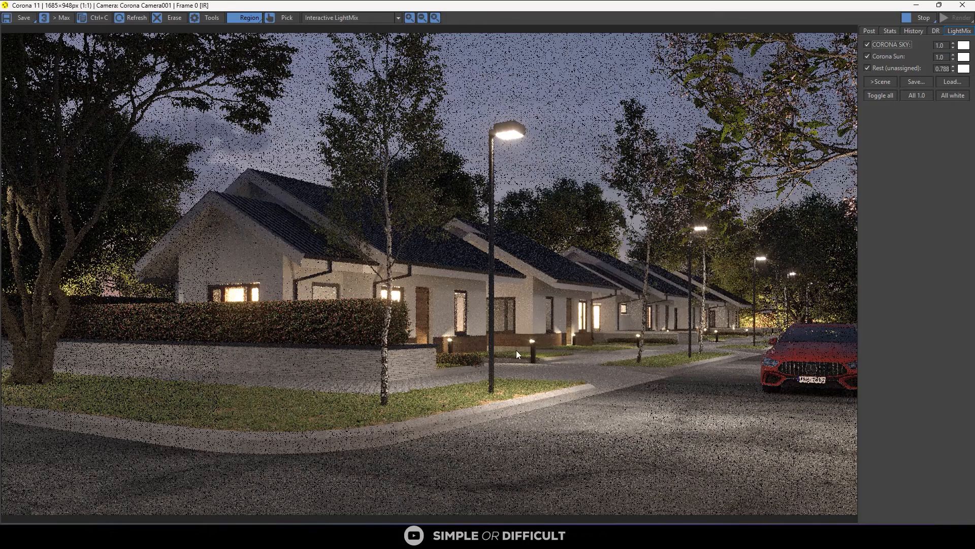
{"action": "scroll", "coordinate": [785, 362], "scroll_direction": "up", "scroll_amount": 1}
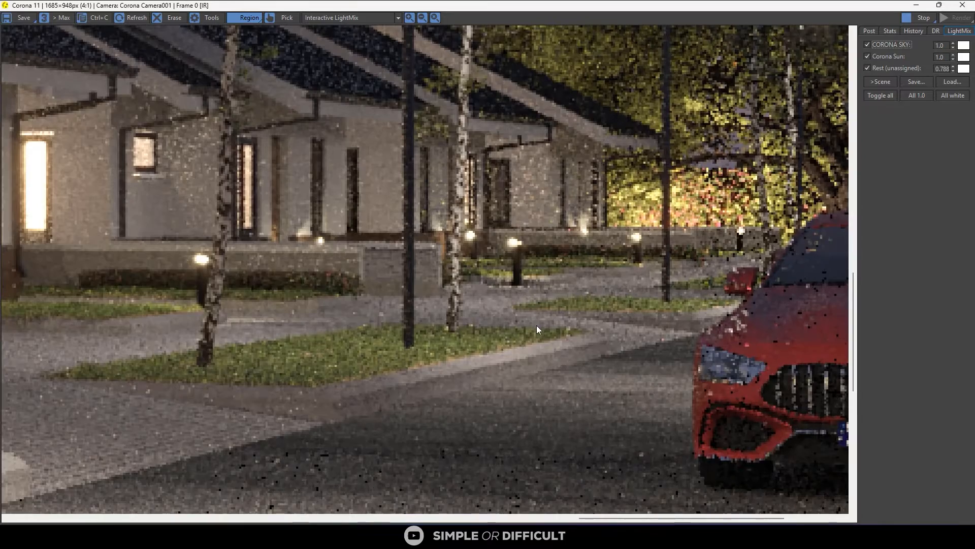
{"action": "scroll", "coordinate": [684, 367], "scroll_direction": "down", "scroll_amount": 1}
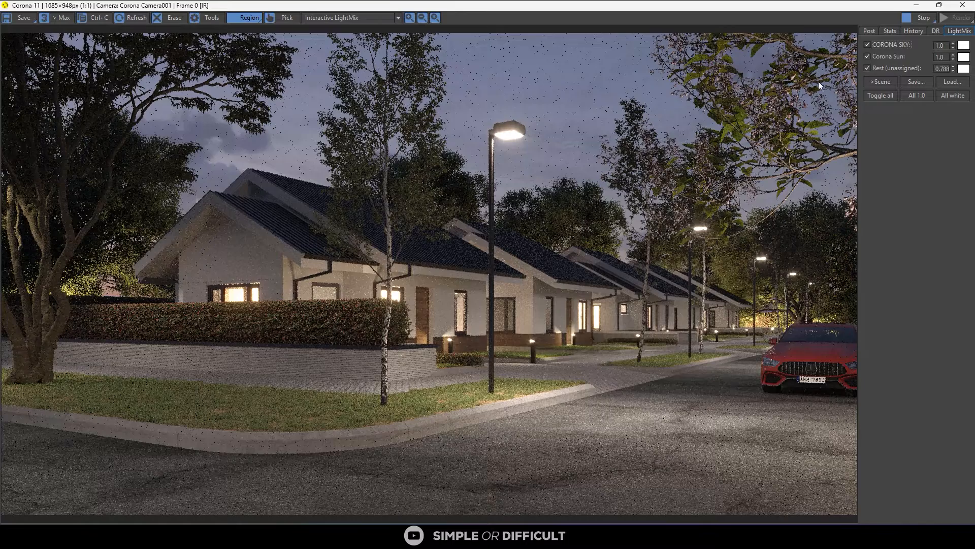
Stop the interactive render, minimize the frame buffer, and select and frame the parked Mercedes car in the orthographic view
{"action": "left_click", "coordinate": [921, 19]}
{"action": "left_click", "coordinate": [917, 5]}
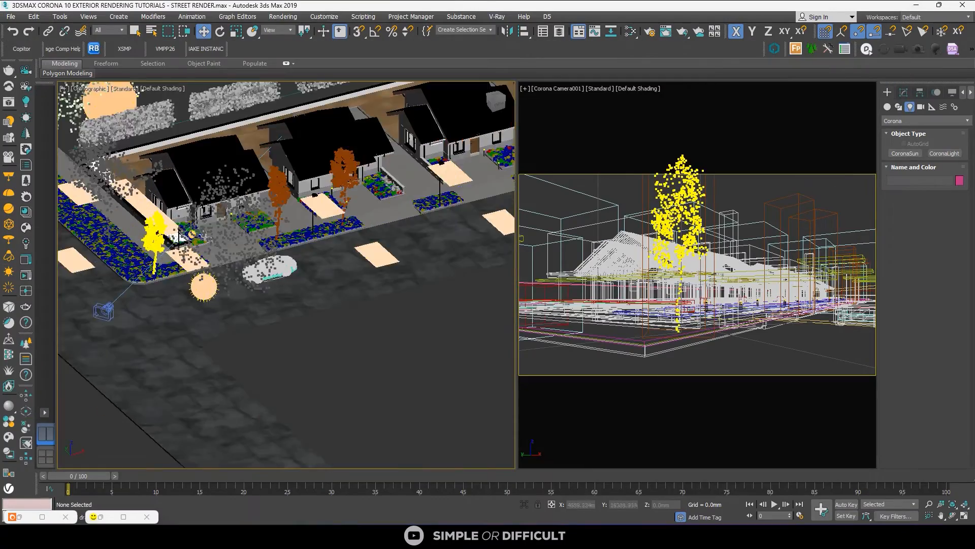
{"action": "left_click", "coordinate": [266, 270]}
{"action": "key", "text": "z"}
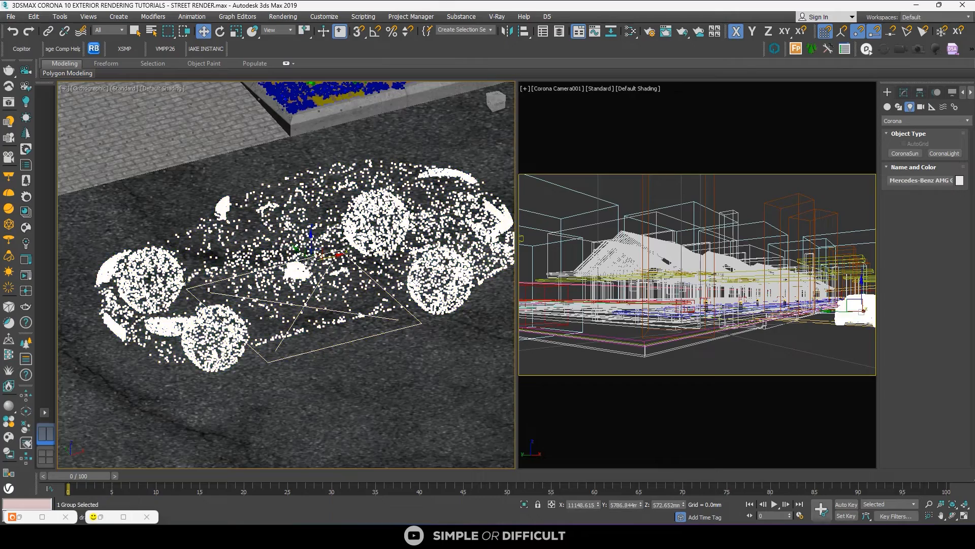
{"action": "scroll", "coordinate": [275, 289], "scroll_direction": "down", "scroll_amount": 5}
{"action": "mouse_move", "coordinate": [234, 264]}
{"action": "middle_mouse_down", "text": "alt"}
{"action": "mouse_move", "coordinate": [275, 289]}
{"action": "mouse_move", "coordinate": [199, 292]}
{"action": "middle_mouse_up", "text": "alt"}
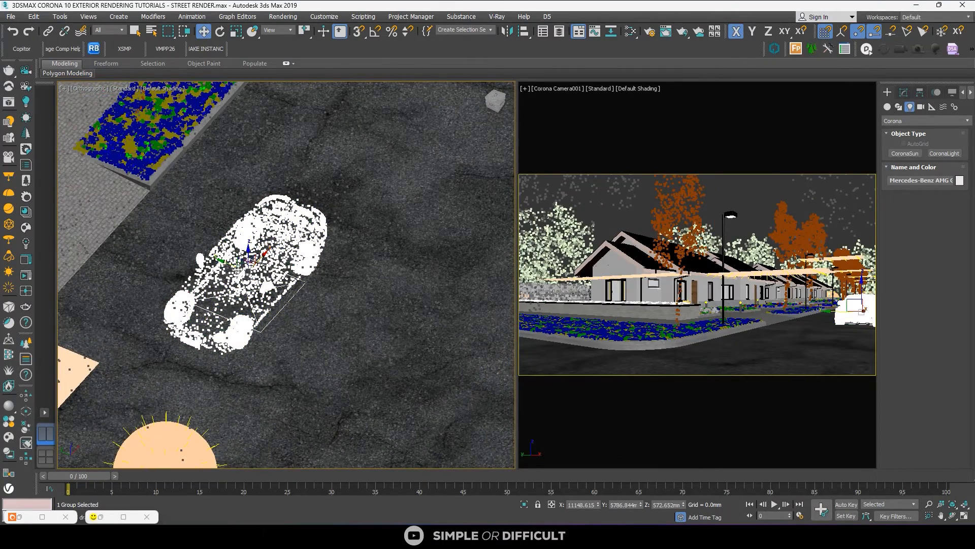
{"action": "key", "text": "z"}
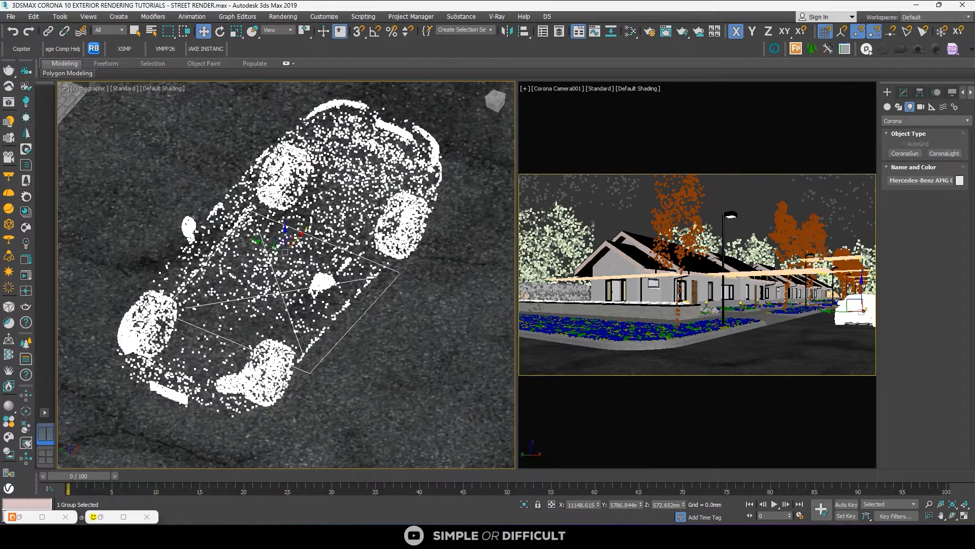
{"action": "scroll", "coordinate": [206, 375], "scroll_direction": "up", "scroll_amount": 5}
{"action": "scroll", "coordinate": [314, 305], "scroll_direction": "down", "scroll_amount": 6}
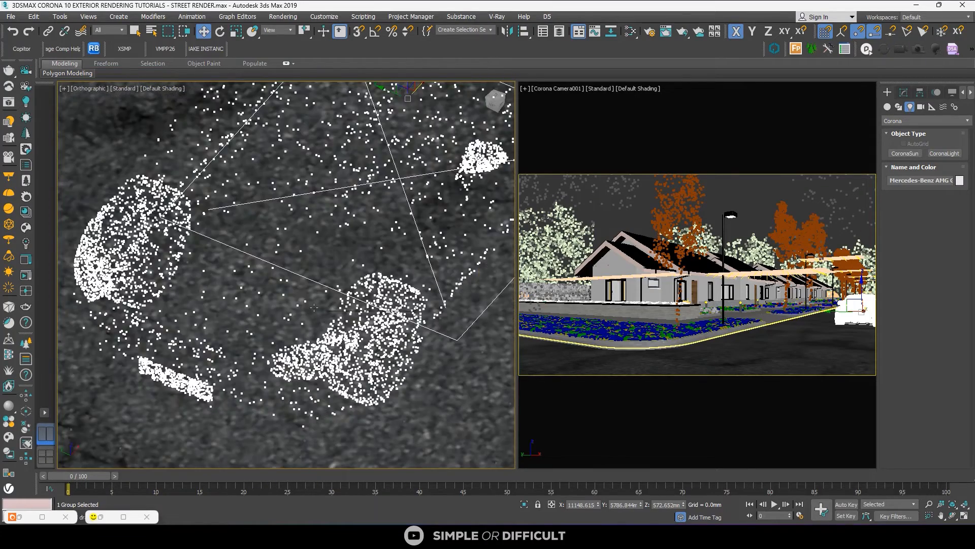
Open the Corona Lister's proxy list and enlarge its window so the selected car's proxies are listed
{"action": "left_click", "coordinate": [29, 162]}
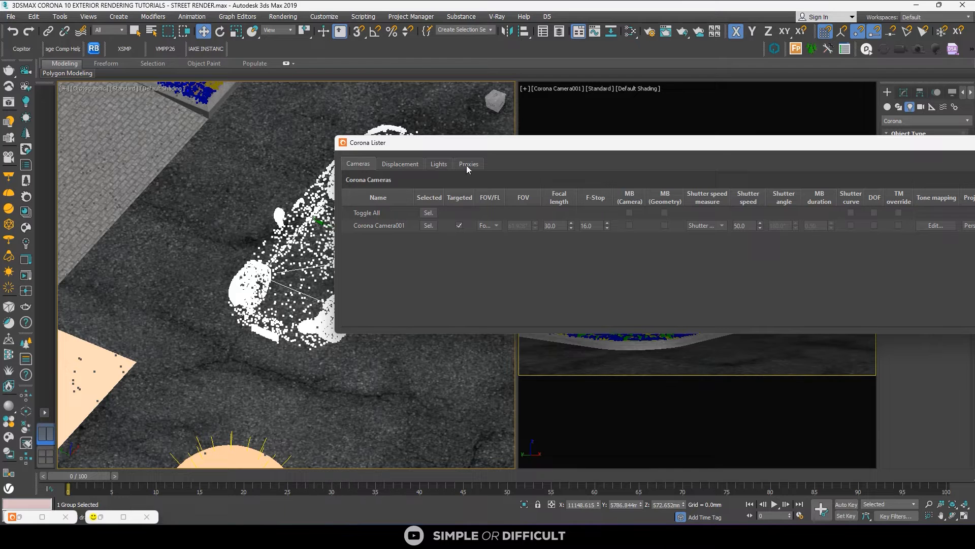
{"action": "left_click", "coordinate": [467, 165]}
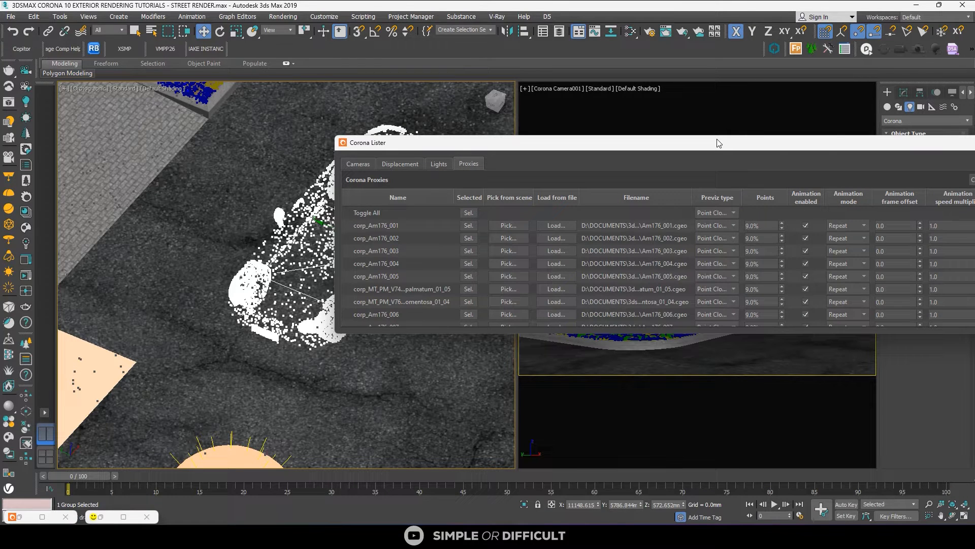
{"action": "left_click_drag", "start_coordinate": [825, 148], "coordinate": [564, 146]}
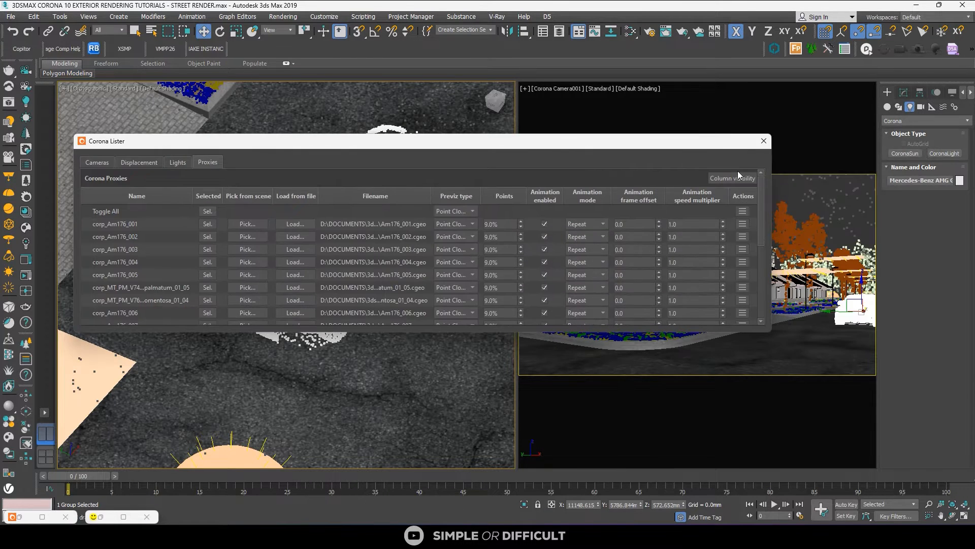
{"action": "left_click_drag", "start_coordinate": [768, 333], "coordinate": [968, 480]}
{"action": "left_click_drag", "start_coordinate": [481, 144], "coordinate": [480, 66]}
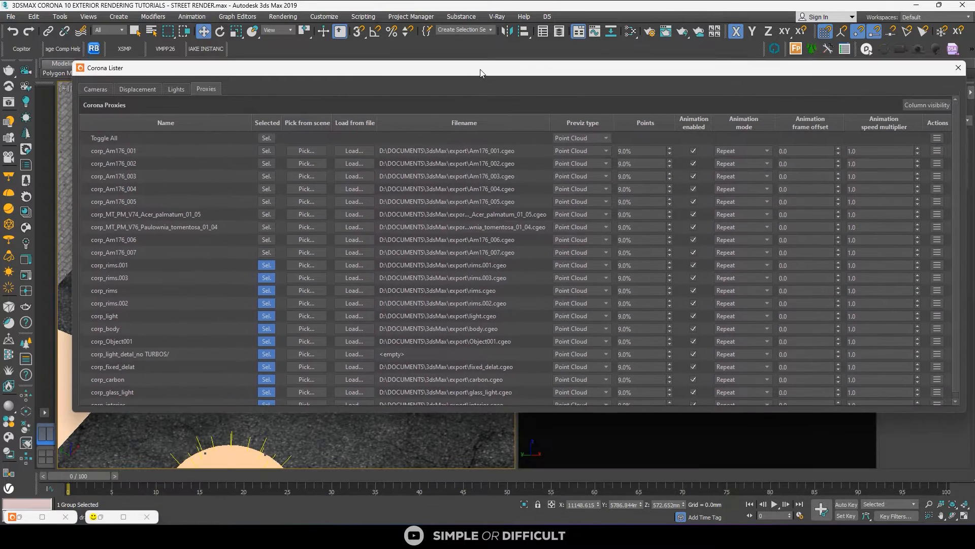
Set the previz type of the car's four rim proxies, corp_rims.001, corp_rims.003, corp_rims and corp_rims.002, to Full Mesh
{"action": "left_click", "coordinate": [585, 256]}
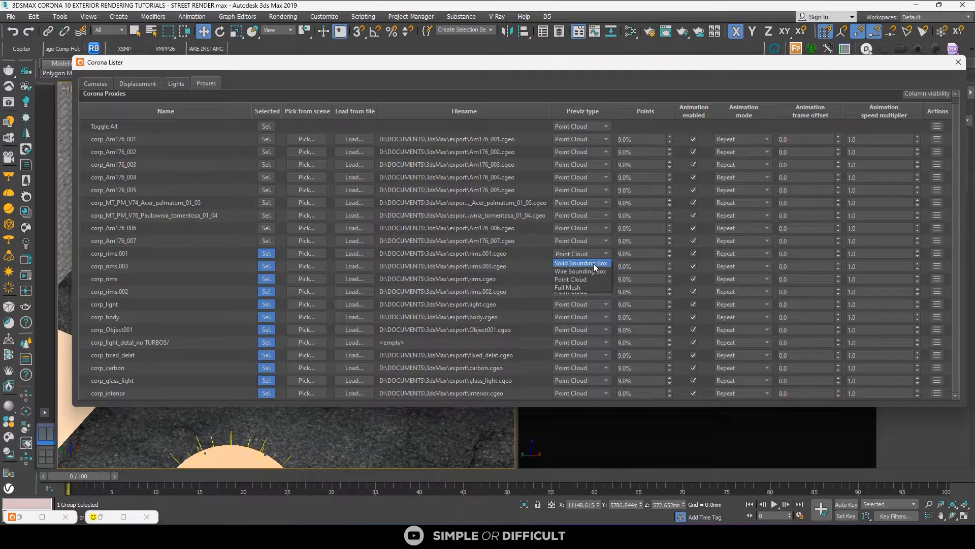
{"action": "left_click", "coordinate": [587, 287]}
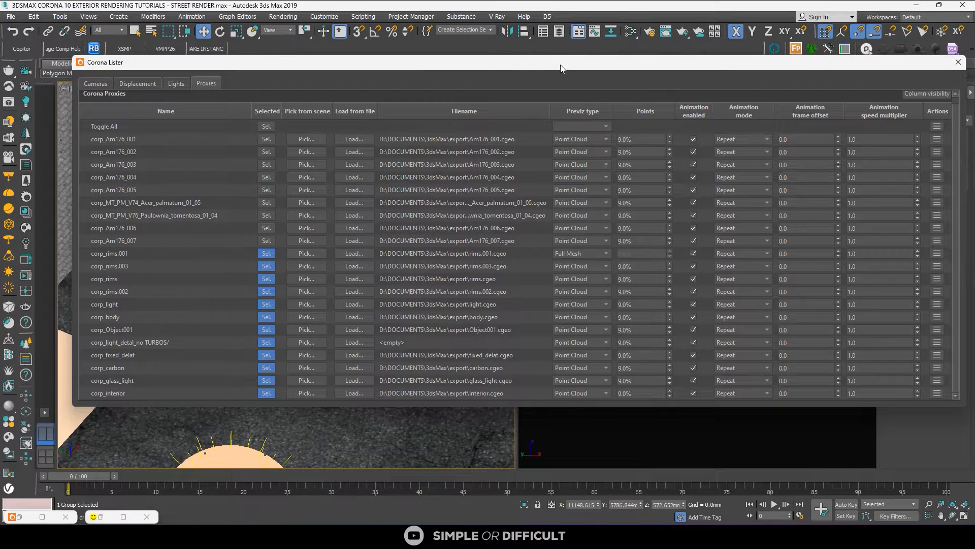
{"action": "left_click_drag", "start_coordinate": [561, 68], "coordinate": [638, 126]}
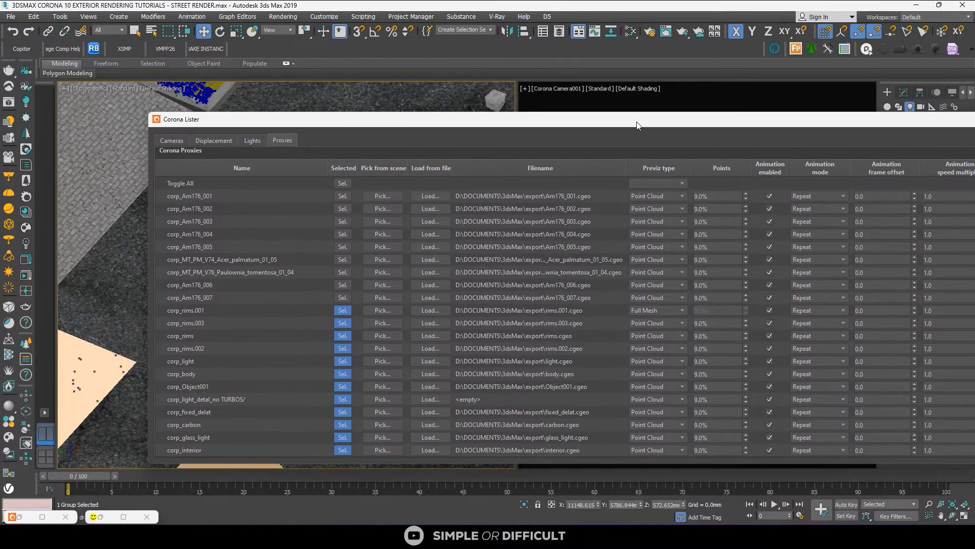
{"action": "left_click", "coordinate": [673, 324]}
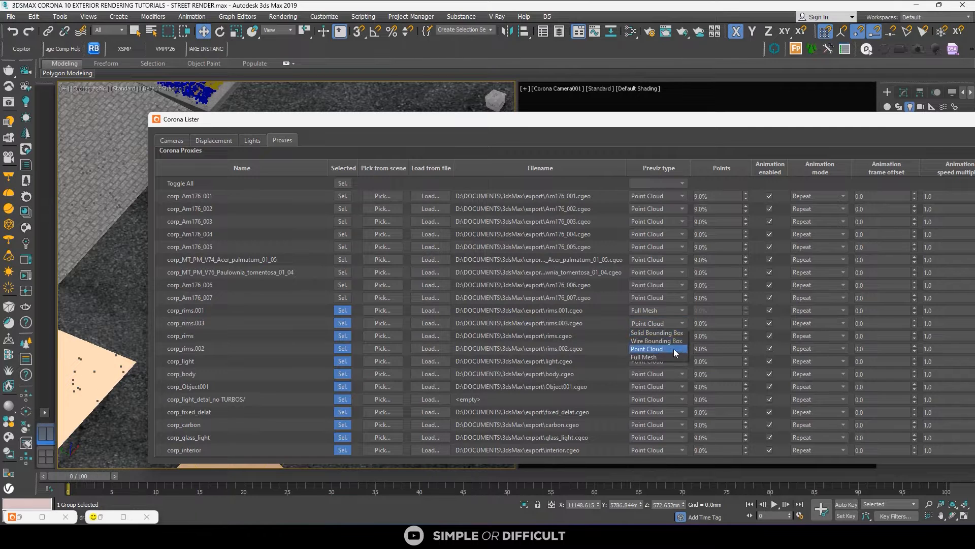
{"action": "left_click", "coordinate": [673, 356]}
{"action": "left_click", "coordinate": [663, 338]}
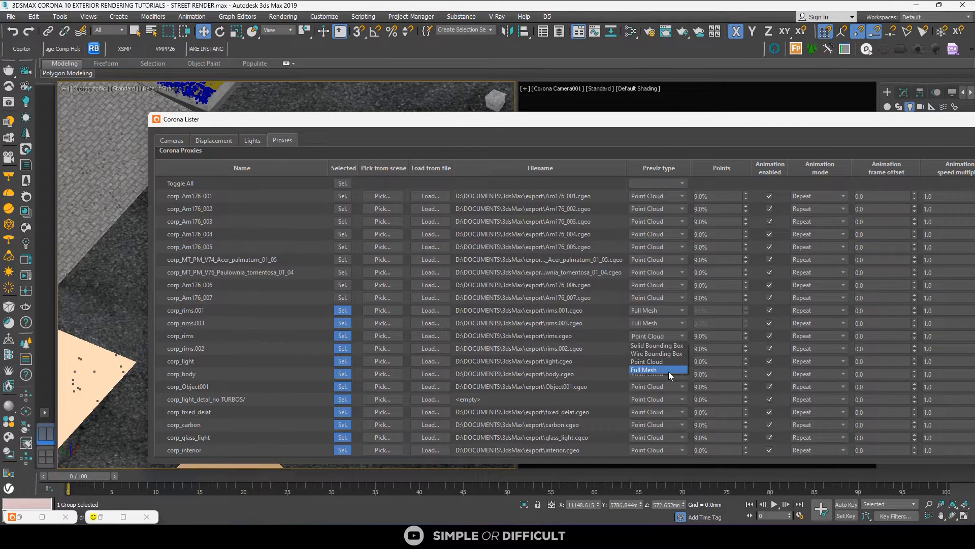
{"action": "left_click", "coordinate": [669, 371]}
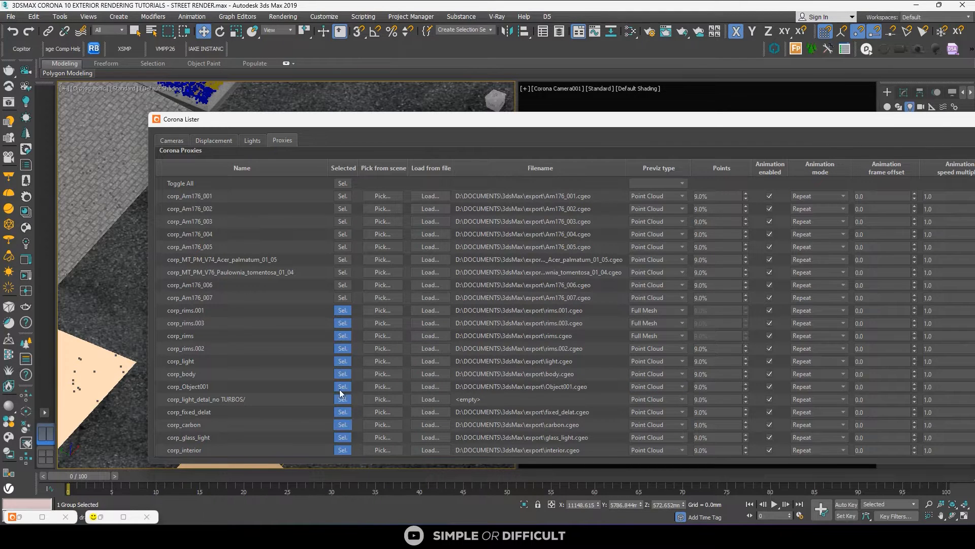
{"action": "left_click", "coordinate": [669, 350]}
{"action": "left_click", "coordinate": [662, 382]}
Set the previz type of the corp_light, corp_body and corp_Object001 proxies to Full Mesh
{"action": "left_click", "coordinate": [669, 359]}
{"action": "left_click", "coordinate": [665, 392]}
{"action": "left_click", "coordinate": [667, 376]}
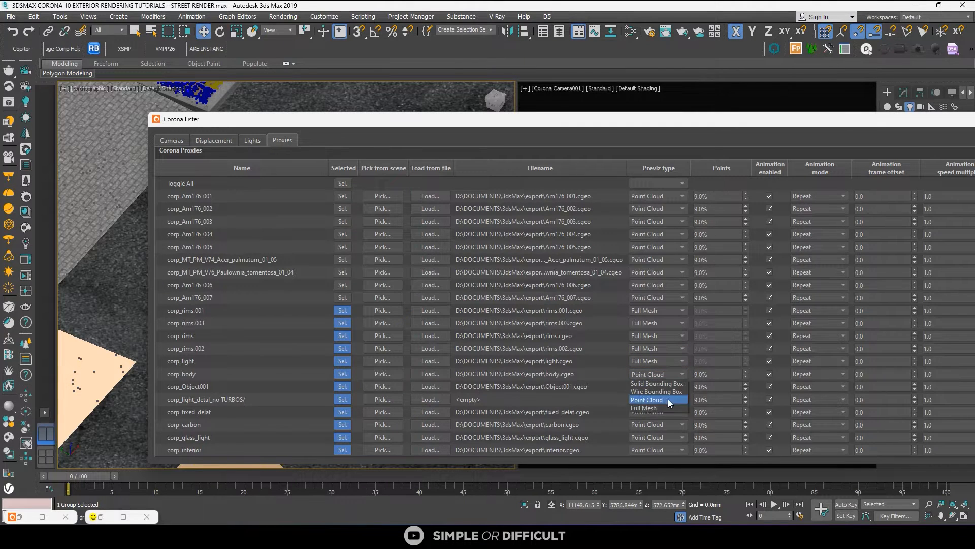
{"action": "left_click", "coordinate": [668, 401]}
{"action": "left_click", "coordinate": [661, 388]}
{"action": "left_click", "coordinate": [660, 422]}
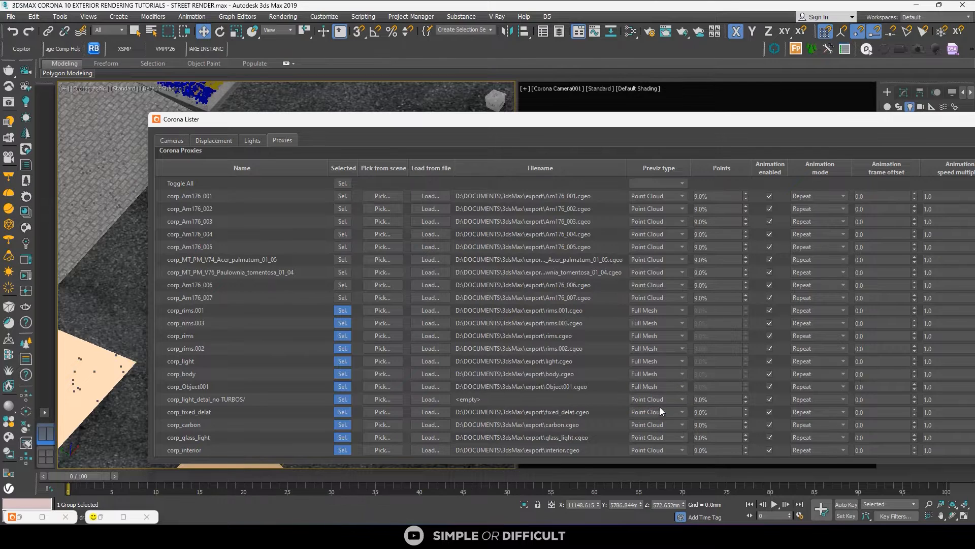
Set the corp_light_detal_no TURBOS/ and corp_fixed_delat proxies to Full Mesh and check the car's headlight in the viewport
{"action": "left_click", "coordinate": [674, 399]}
{"action": "left_click", "coordinate": [663, 431]}
{"action": "left_click_drag", "start_coordinate": [356, 119], "coordinate": [523, 429]}
{"action": "scroll", "coordinate": [384, 246], "scroll_direction": "up", "scroll_amount": 6}
{"action": "scroll", "coordinate": [383, 247], "scroll_direction": "down", "scroll_amount": 5}
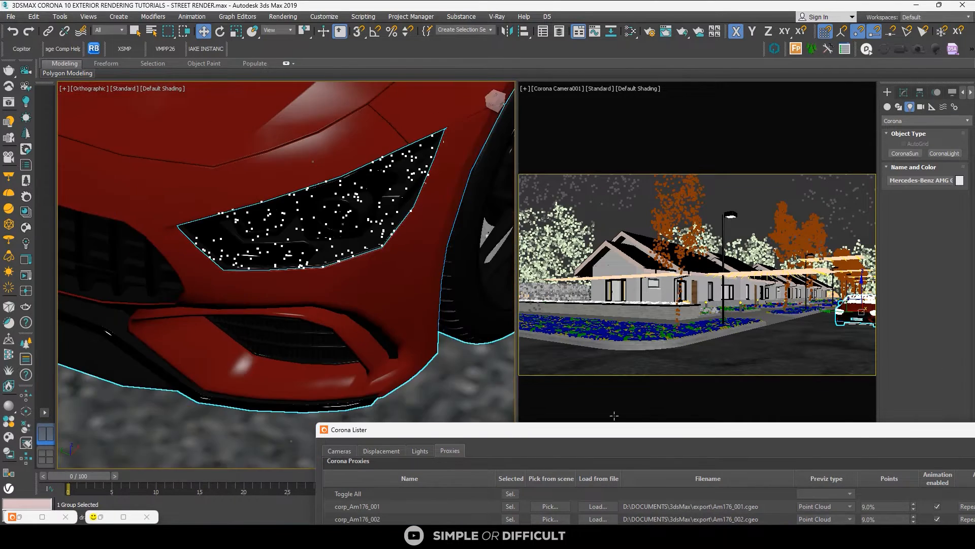
Set the corp_carbon, corp_glass_light and corp_interior proxies to Full Mesh and close the Corona Lister
{"action": "left_click_drag", "start_coordinate": [650, 429], "coordinate": [475, 98]}
{"action": "left_click", "coordinate": [678, 404]}
{"action": "left_click", "coordinate": [654, 437]}
{"action": "left_click", "coordinate": [660, 417]}
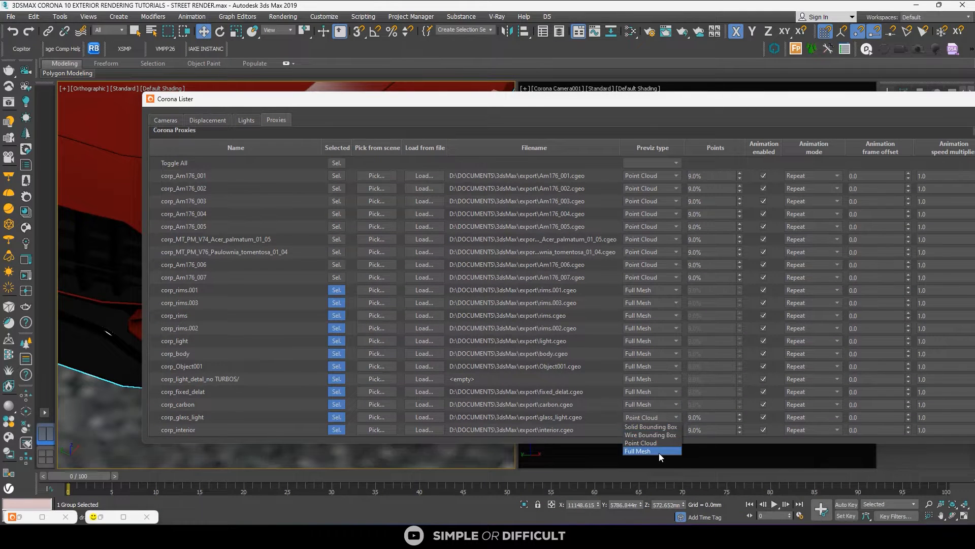
{"action": "left_click", "coordinate": [660, 453]}
{"action": "left_click", "coordinate": [658, 430]}
{"action": "left_click", "coordinate": [658, 462]}
{"action": "left_click_drag", "start_coordinate": [911, 103], "coordinate": [839, 170]}
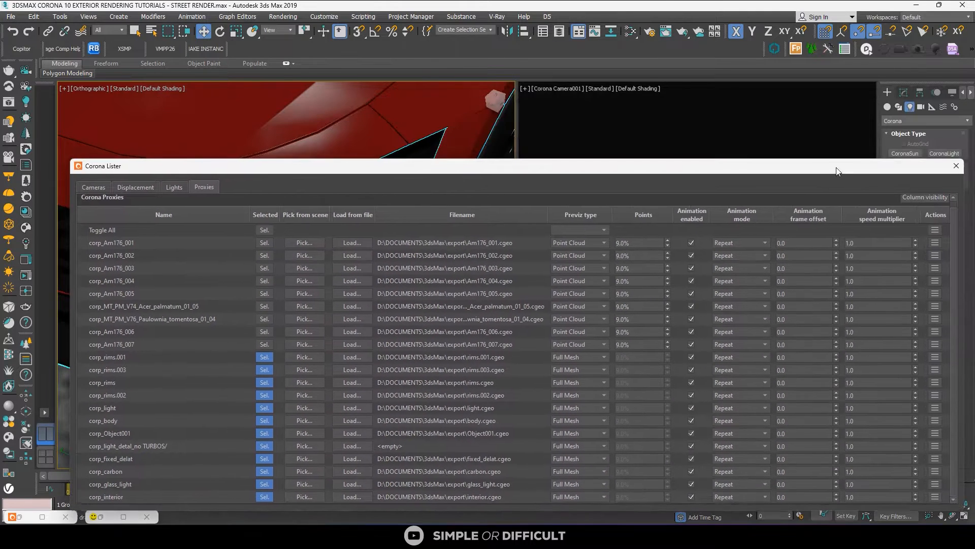
{"action": "scroll", "coordinate": [422, 128], "scroll_direction": "down", "scroll_amount": 5}
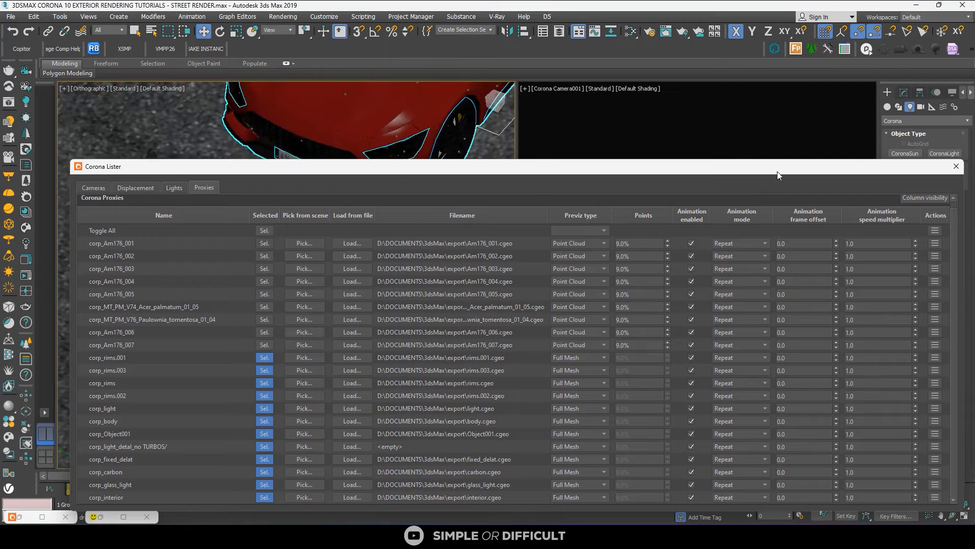
{"action": "left_click", "coordinate": [956, 167]}
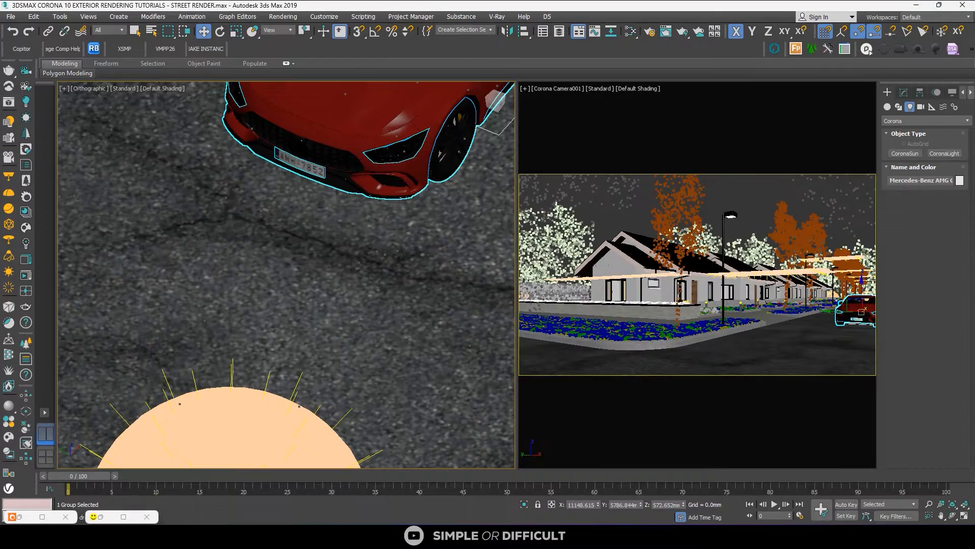
Duplicate the existing Corona light material and assign the copy to the parked car's headlight glass
{"action": "scroll", "coordinate": [371, 165], "scroll_direction": "up", "scroll_amount": 6}
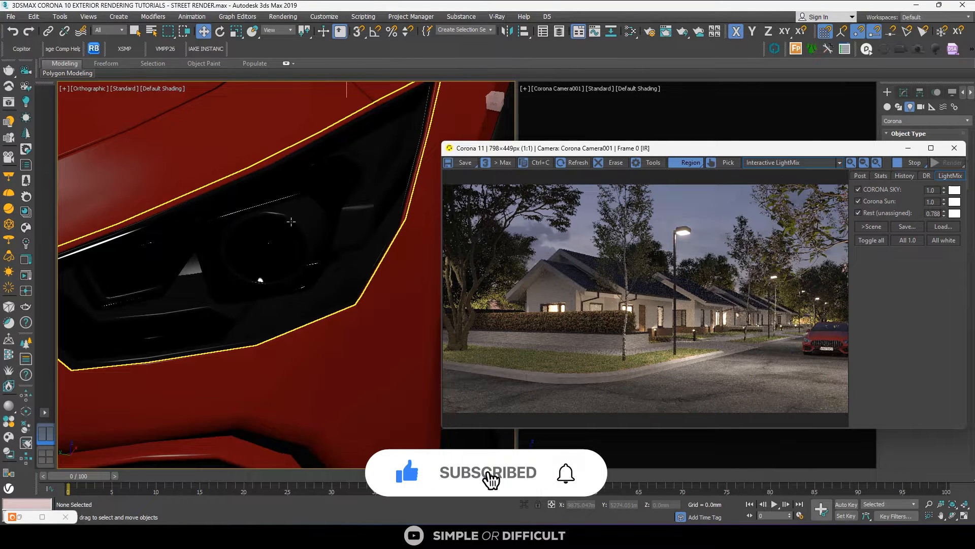
{"action": "scroll", "coordinate": [329, 222], "scroll_direction": "down", "scroll_amount": 2}
{"action": "left_click", "coordinate": [329, 222]}
{"action": "scroll", "coordinate": [329, 222], "scroll_direction": "down", "scroll_amount": 3}
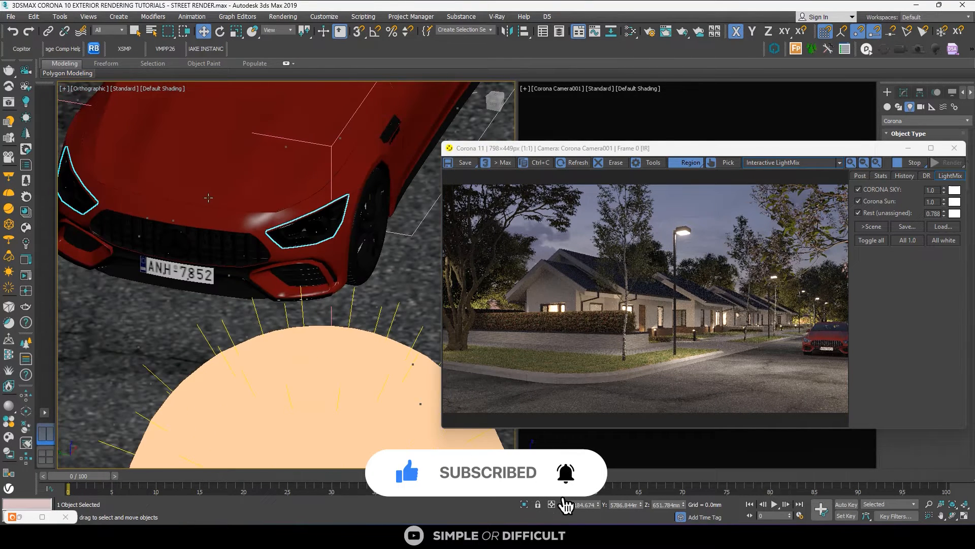
{"action": "scroll", "coordinate": [133, 186], "scroll_direction": "down", "scroll_amount": 2}
{"action": "scroll", "coordinate": [133, 186], "scroll_direction": "up", "scroll_amount": 1}
{"action": "scroll", "coordinate": [133, 186], "scroll_direction": "up", "scroll_amount": 4}
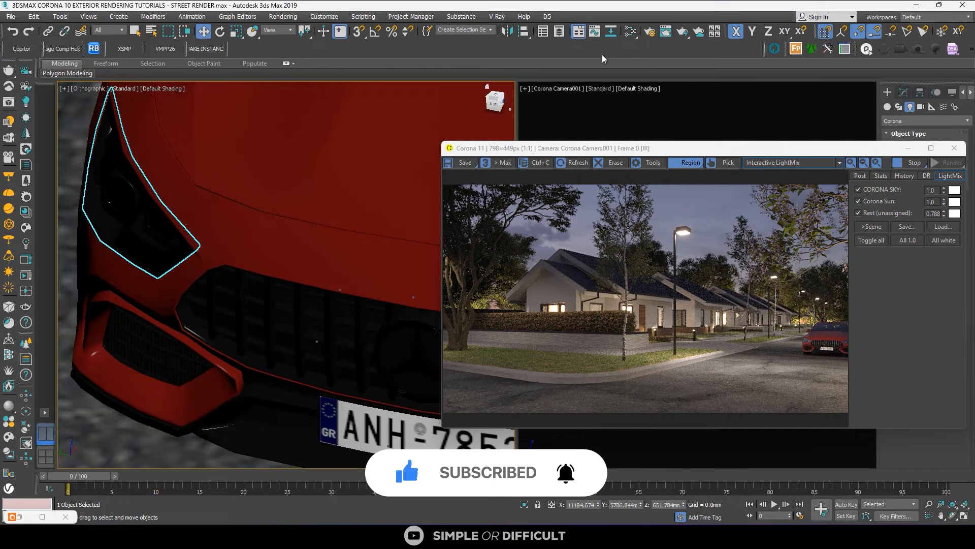
{"action": "left_click", "coordinate": [630, 31]}
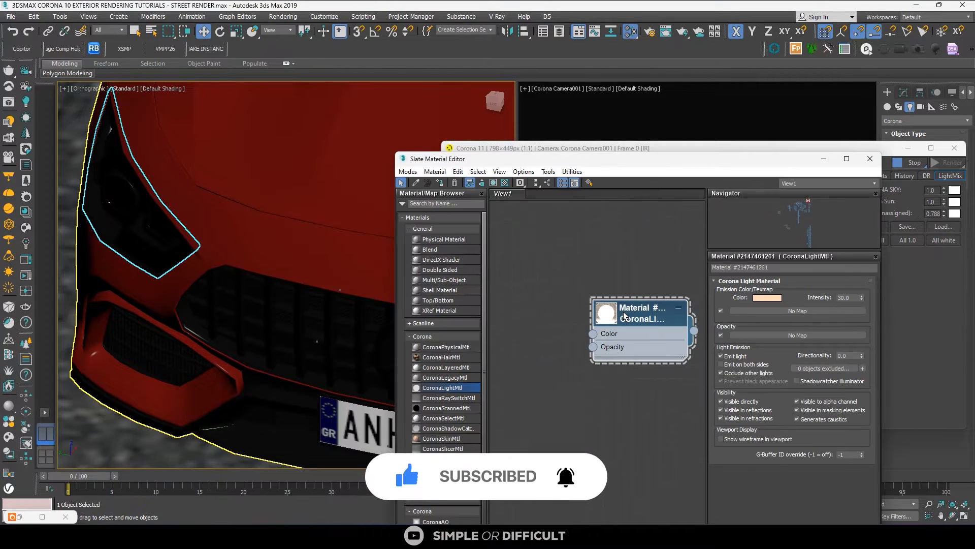
{"action": "left_click_drag", "start_coordinate": [621, 319], "coordinate": [527, 239], "text": "shift"}
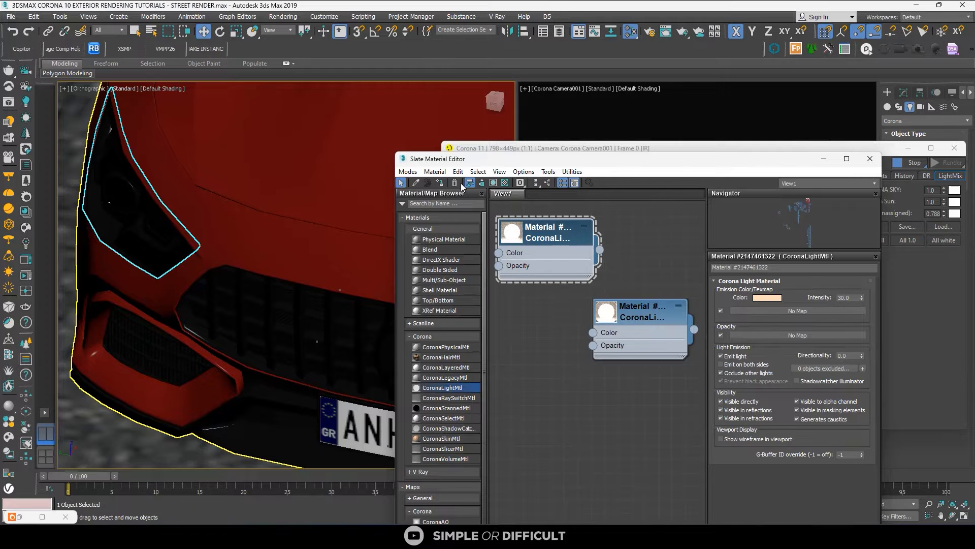
{"action": "left_click", "coordinate": [440, 182]}
{"action": "left_click_drag", "start_coordinate": [635, 159], "coordinate": [269, 155]}
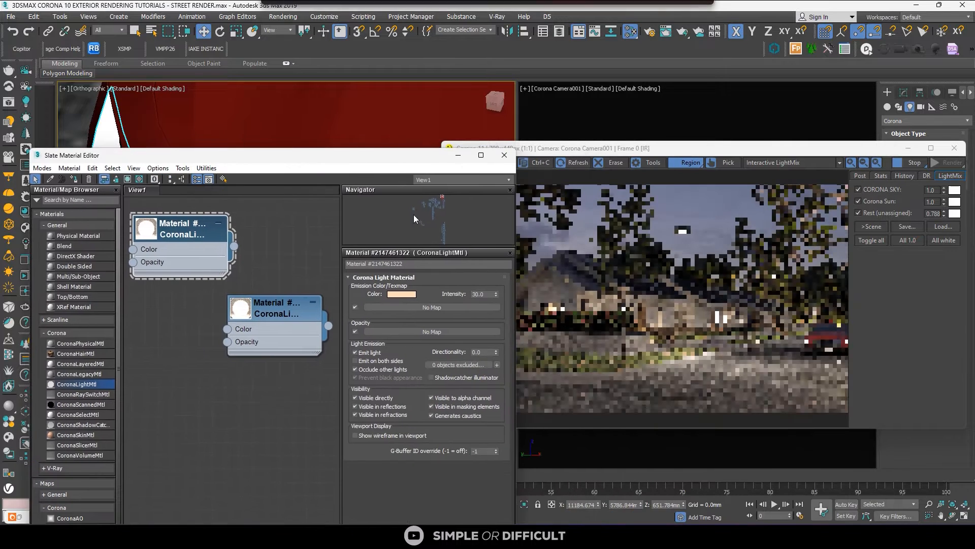
Set the headlight light material's intensity to 15 and check the car's headlights in the interactive render
{"action": "scroll", "coordinate": [787, 325], "scroll_direction": "up", "scroll_amount": 3}
{"action": "scroll", "coordinate": [785, 316], "scroll_direction": "down", "scroll_amount": 2}
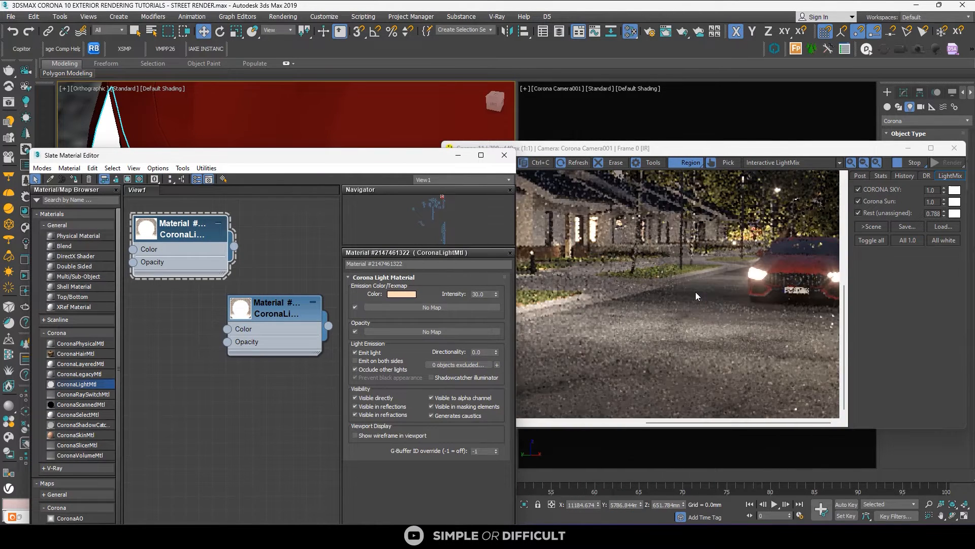
{"action": "scroll", "coordinate": [806, 346], "scroll_direction": "down", "scroll_amount": 1}
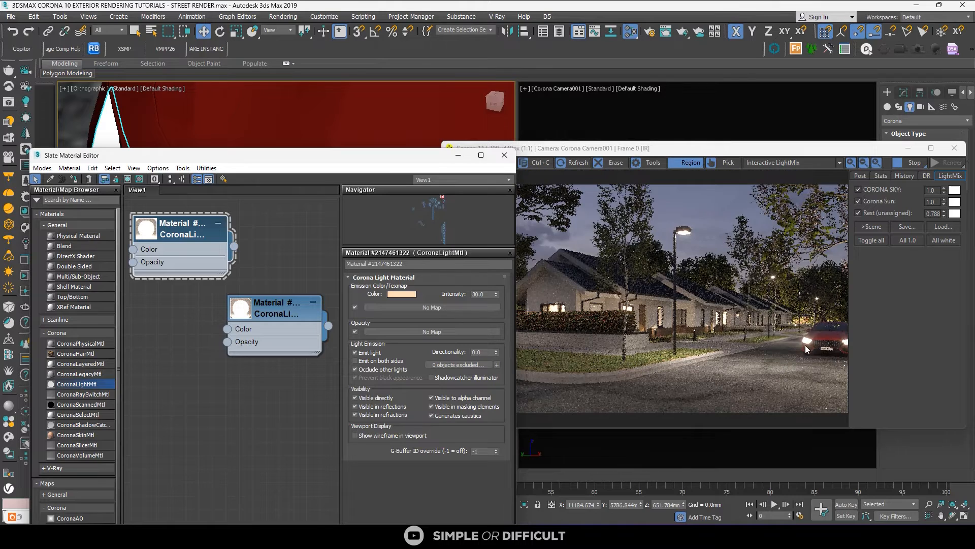
{"action": "scroll", "coordinate": [742, 340], "scroll_direction": "up", "scroll_amount": 1}
{"action": "scroll", "coordinate": [681, 327], "scroll_direction": "down", "scroll_amount": 2}
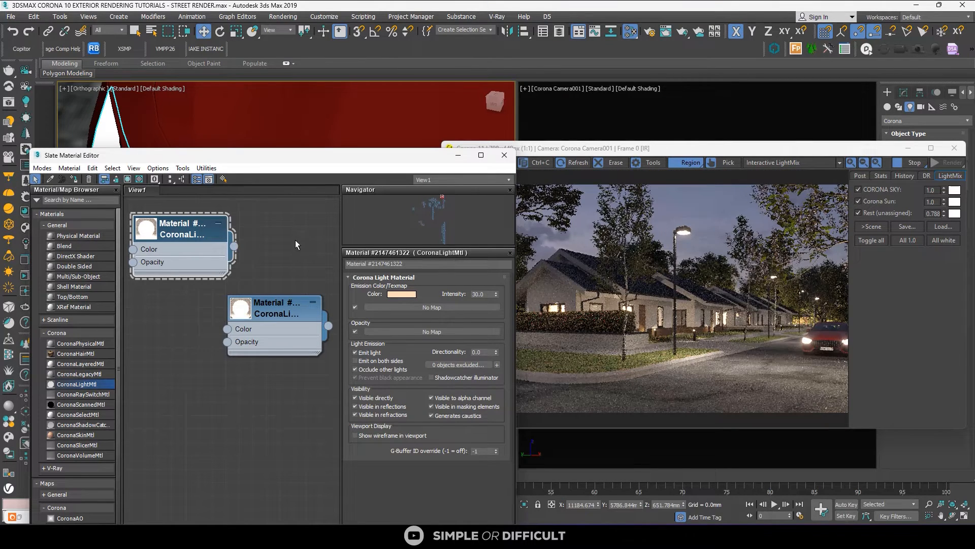
{"action": "double_click", "coordinate": [487, 293]}
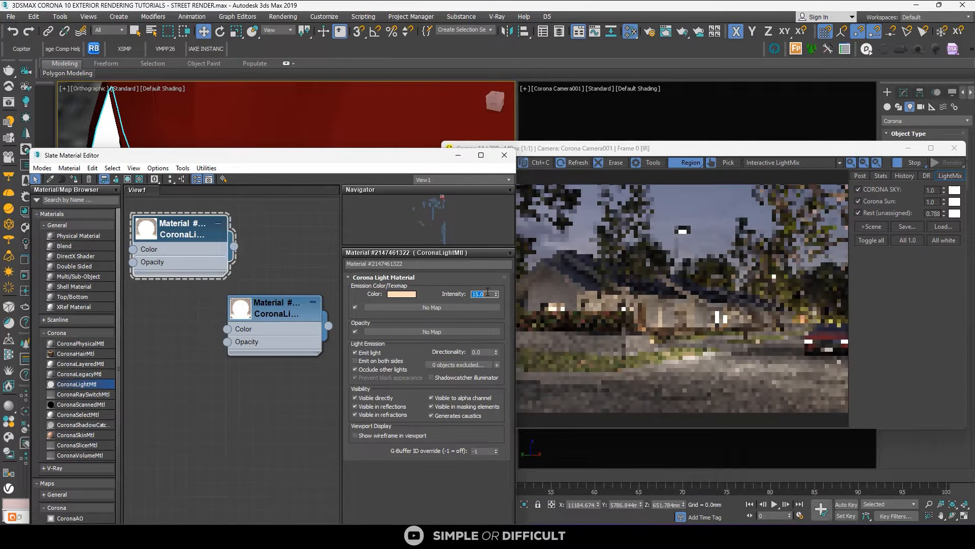
{"action": "key", "text": "Return"}
{"action": "scroll", "coordinate": [813, 343], "scroll_direction": "up", "scroll_amount": 3}
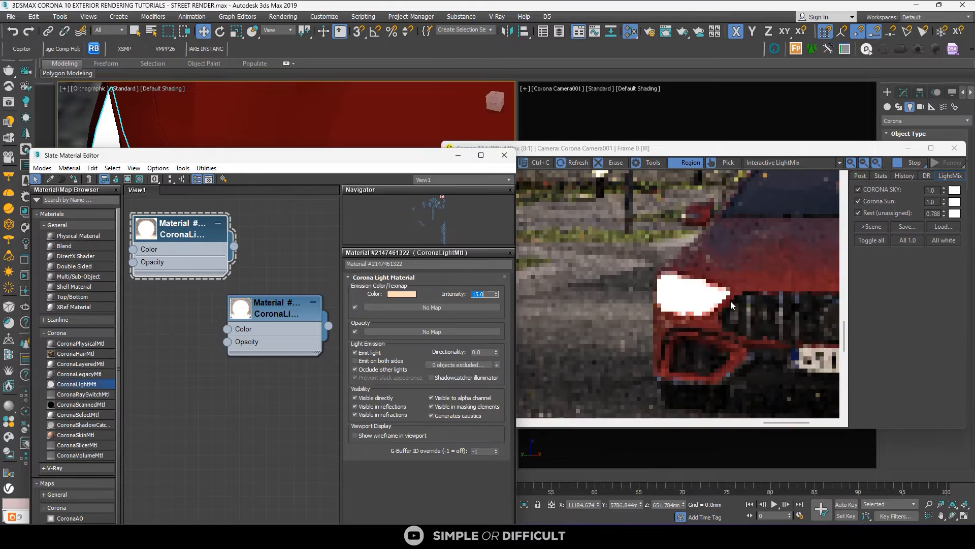
{"action": "scroll", "coordinate": [731, 301], "scroll_direction": "down", "scroll_amount": 3}
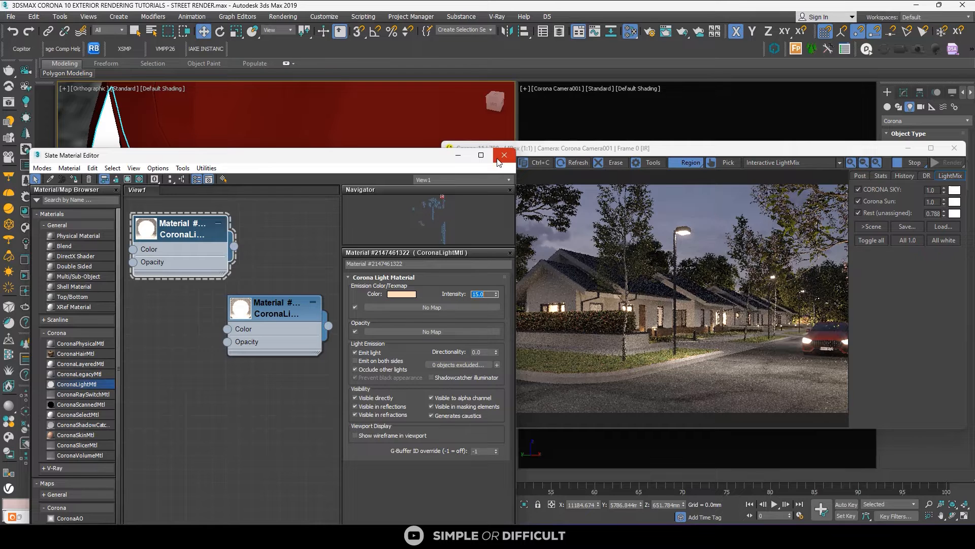
Stop the interactive render, maximise the frame buffer and show its tone mapping settings with the LUT options collapsed
{"action": "left_click_drag", "start_coordinate": [736, 154], "coordinate": [501, 151]}
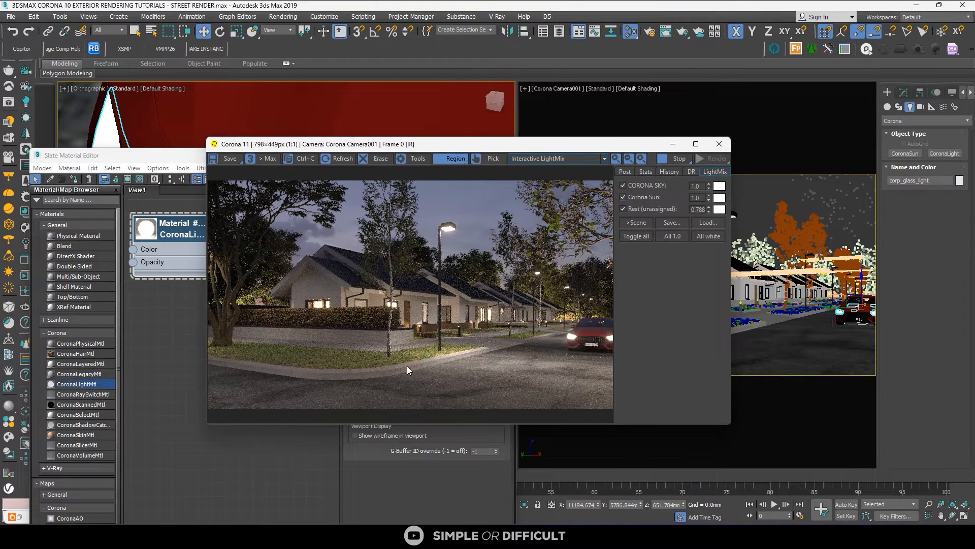
{"action": "mouse_move", "coordinate": [697, 145]}
{"action": "left_click", "coordinate": [696, 144]}
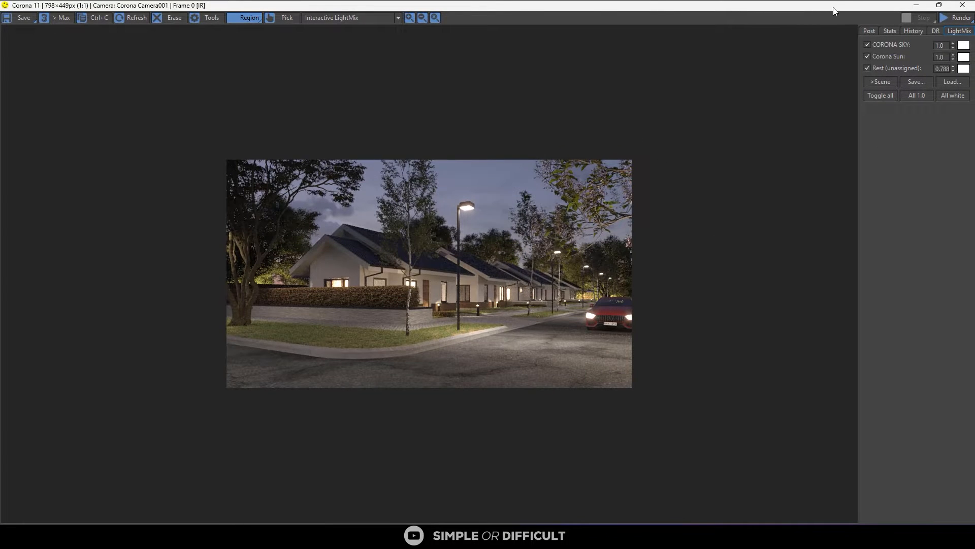
{"action": "left_click_drag", "start_coordinate": [836, 10], "coordinate": [757, 177]}
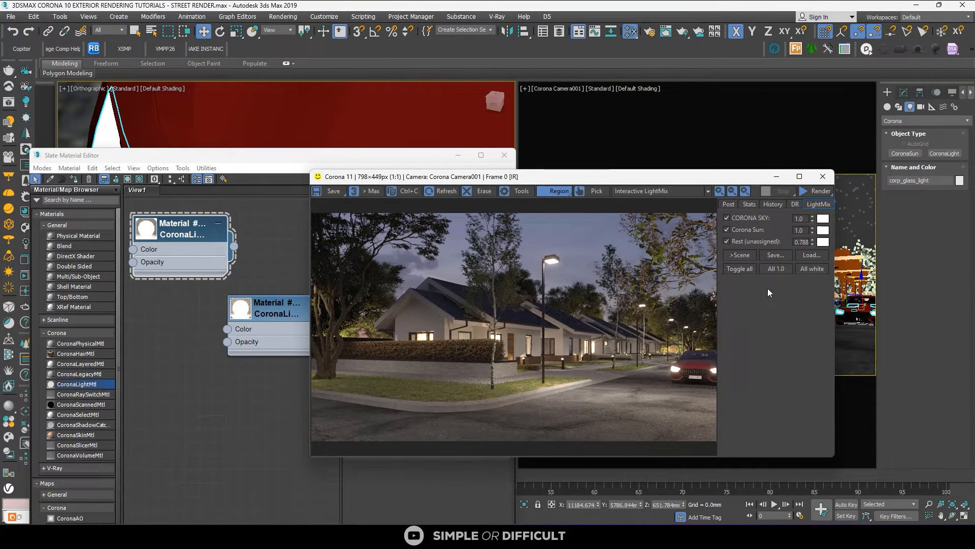
{"action": "left_click", "coordinate": [730, 205]}
{"action": "left_click", "coordinate": [799, 177]}
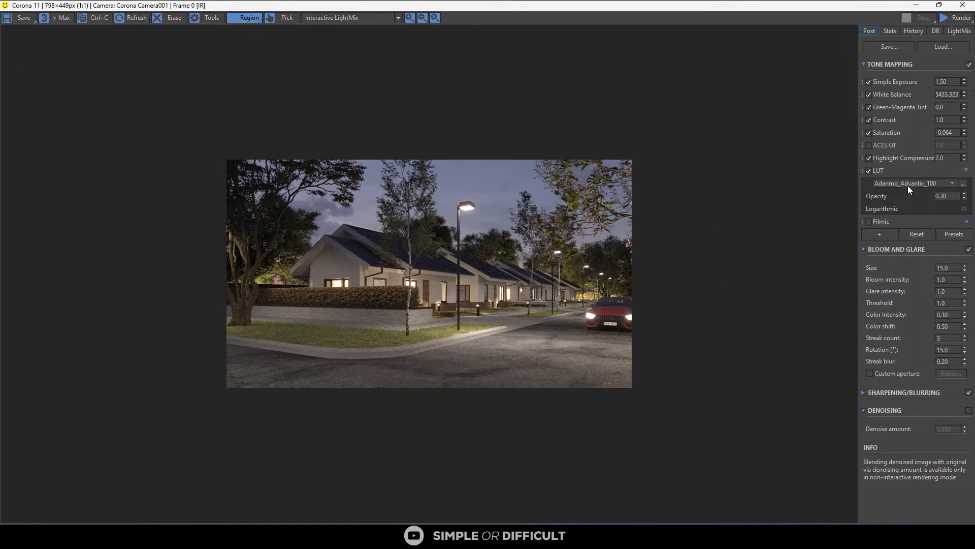
{"action": "left_click", "coordinate": [966, 170]}
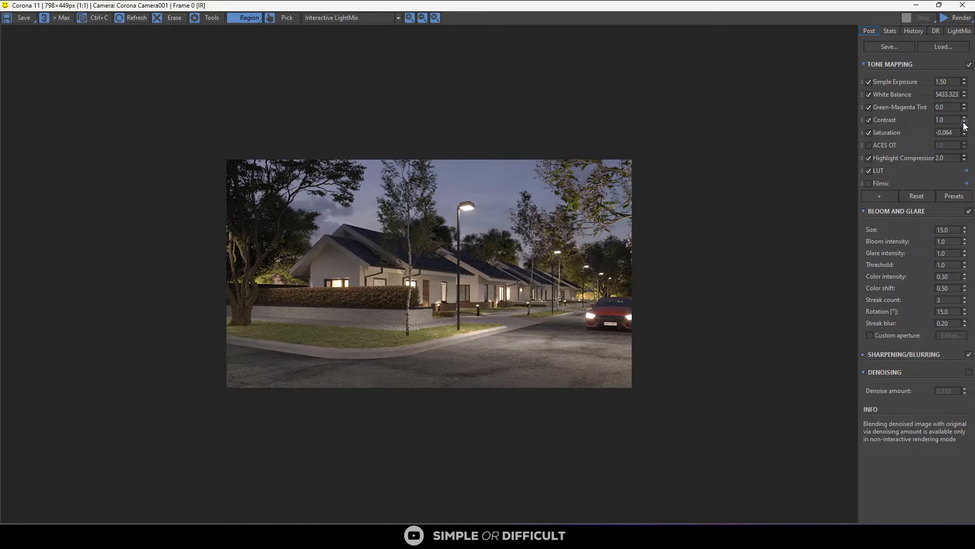
Set the tone mapping Saturation to -0.052, Green-Magenta Tint to -0.036 and Simple Exposure to -1.50, and inspect the darker render
{"action": "left_click", "coordinate": [964, 133]}
{"action": "left_click", "coordinate": [964, 109]}
{"action": "left_click_drag", "start_coordinate": [952, 82], "coordinate": [903, 84]}
{"action": "type", "text": "-1.50"}
{"action": "key", "text": "Return"}
{"action": "scroll", "coordinate": [496, 278], "scroll_direction": "up", "scroll_amount": 1}
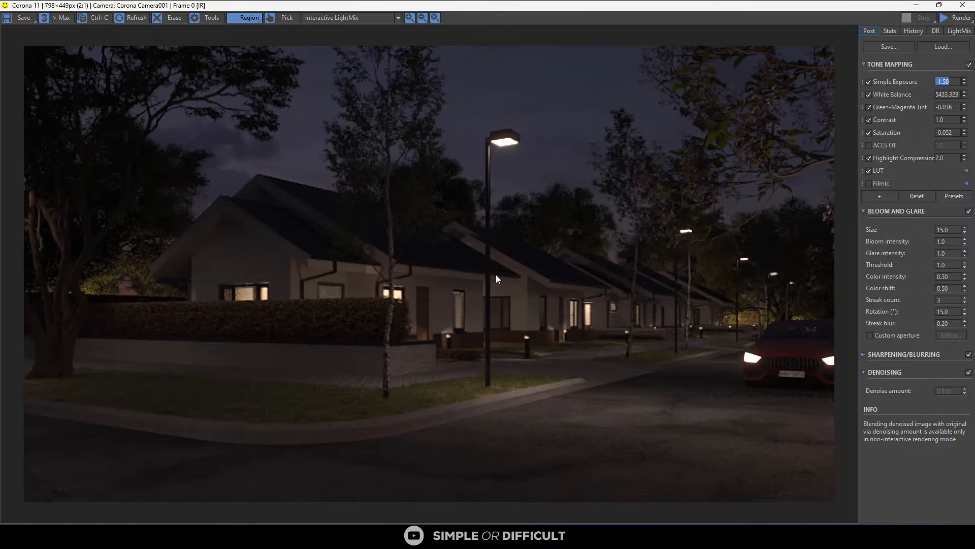
{"action": "scroll", "coordinate": [496, 278], "scroll_direction": "down", "scroll_amount": 1}
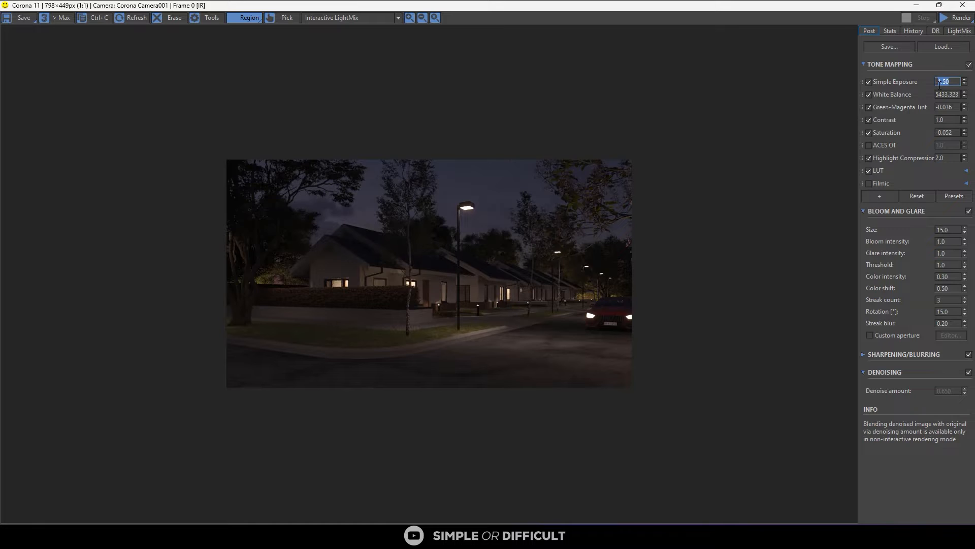
Set Simple Exposure to -1.0 and check the night render up close
{"action": "type", "text": "-1.0"}
{"action": "key", "text": "Return"}
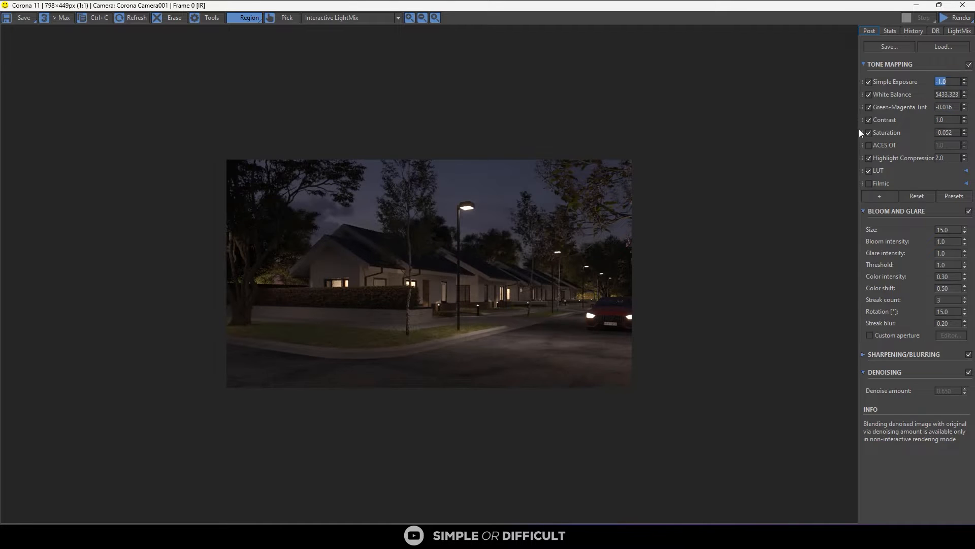
{"action": "scroll", "coordinate": [458, 261], "scroll_direction": "up", "scroll_amount": 1}
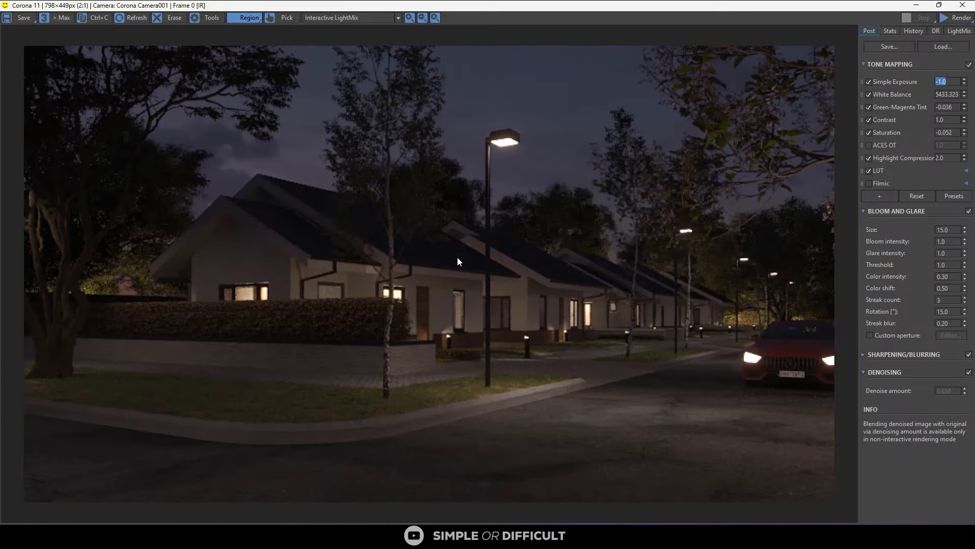
{"action": "scroll", "coordinate": [457, 257], "scroll_direction": "down", "scroll_amount": 2}
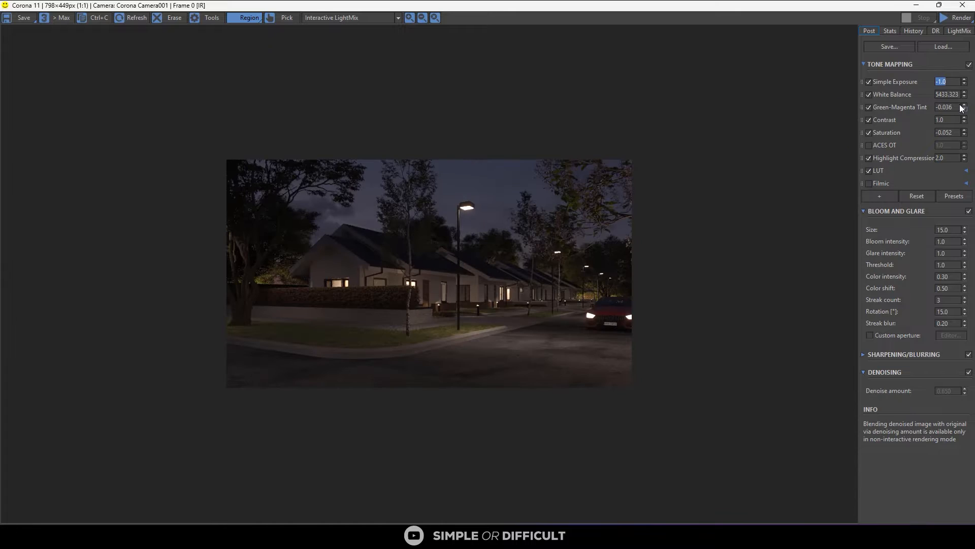
In the LightMix, set Rest (unassigned) to 1.0, raise it further to 1.631, and lower CORONA SKY to 0.944
{"action": "left_click", "coordinate": [959, 30]}
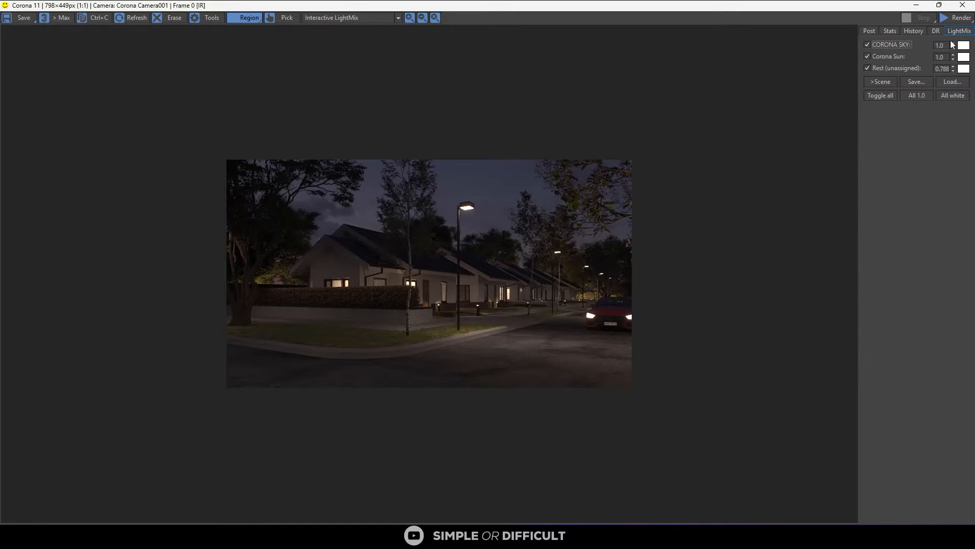
{"action": "double_click", "coordinate": [939, 69]}
{"action": "type", "text": "1"}
{"action": "key", "text": "Return"}
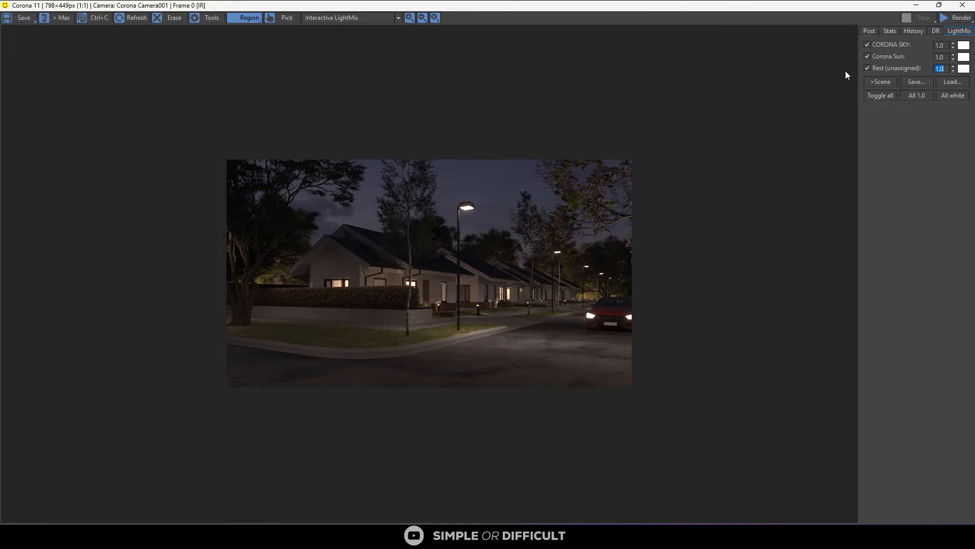
{"action": "scroll", "coordinate": [650, 215], "scroll_direction": "up", "scroll_amount": 1}
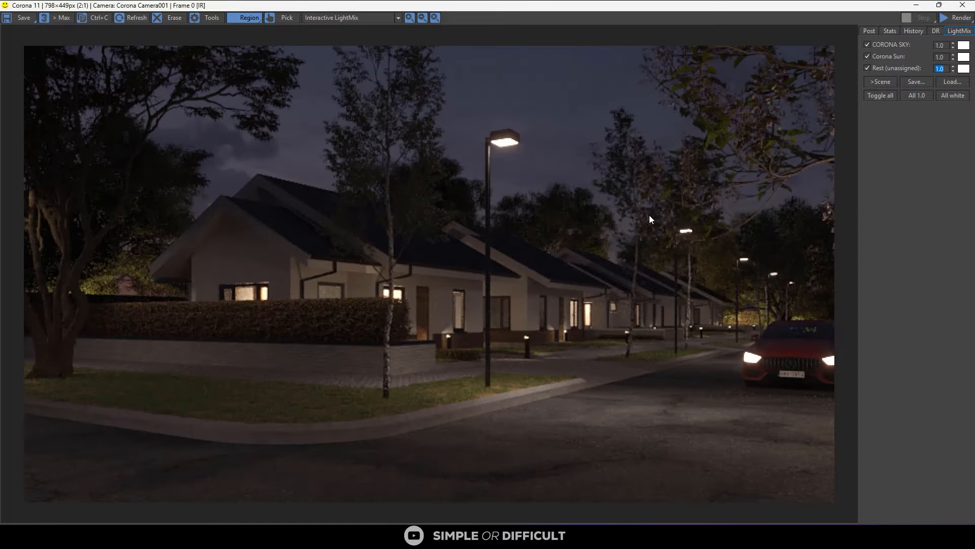
{"action": "mouse_move", "coordinate": [953, 69]}
{"action": "left_mouse_down"}
{"action": "mouse_move", "coordinate": [944, 41]}
{"action": "mouse_move", "coordinate": [954, 62]}
{"action": "mouse_move", "coordinate": [947, 49]}
{"action": "mouse_move", "coordinate": [956, 62]}
{"action": "mouse_move", "coordinate": [954, 54]}
{"action": "left_mouse_up"}
{"action": "scroll", "coordinate": [617, 285], "scroll_direction": "down", "scroll_amount": 1}
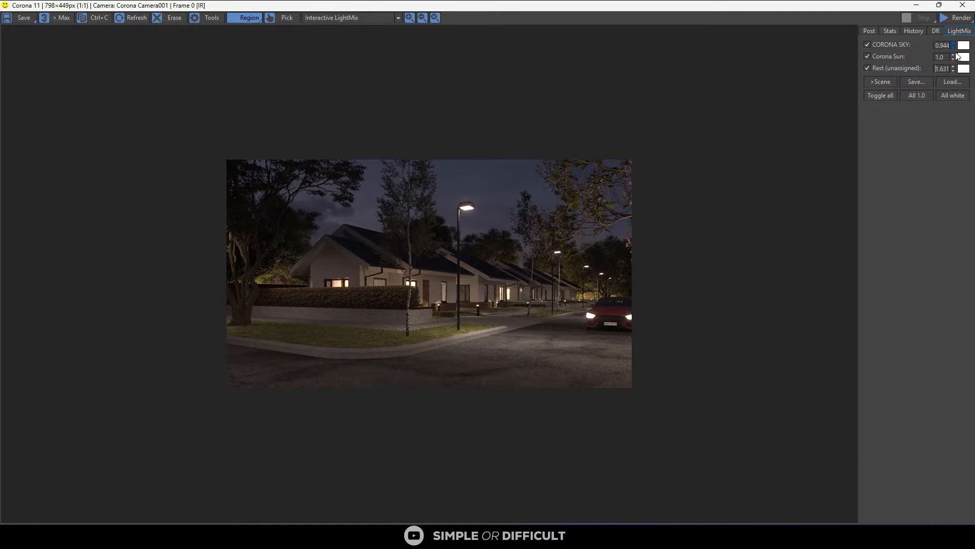
Shift the Green-Magenta Tint to -0.068 and compare the image at normal and enlarged size
{"action": "left_click", "coordinate": [870, 31]}
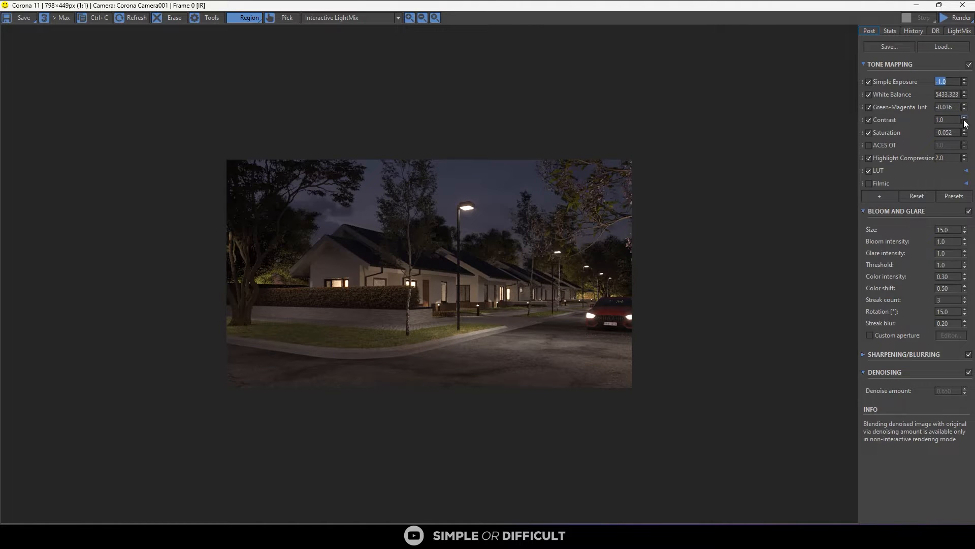
{"action": "left_click_drag", "start_coordinate": [965, 108], "coordinate": [966, 110]}
{"action": "scroll", "coordinate": [610, 282], "scroll_direction": "up", "scroll_amount": 1}
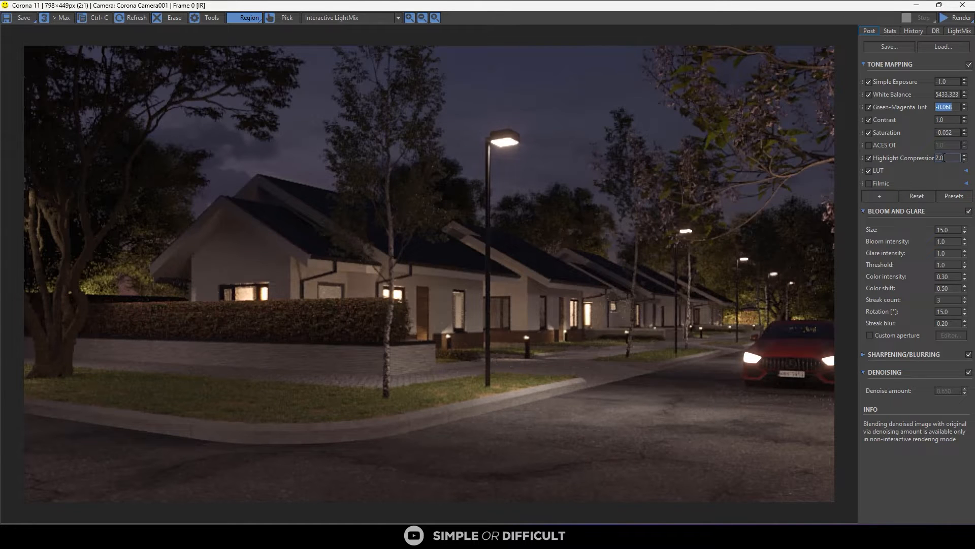
{"action": "scroll", "coordinate": [647, 318], "scroll_direction": "down", "scroll_amount": 1}
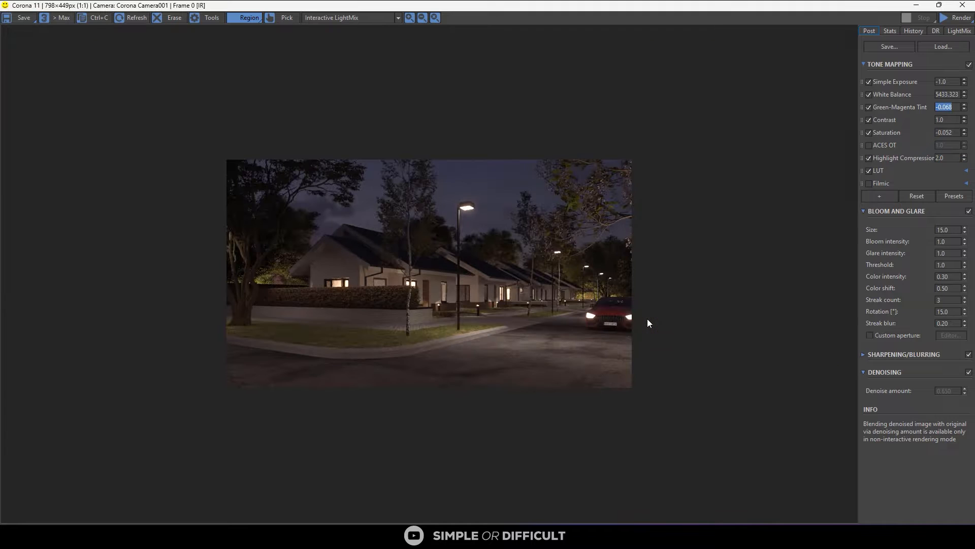
{"action": "scroll", "coordinate": [447, 300], "scroll_direction": "up", "scroll_amount": 1}
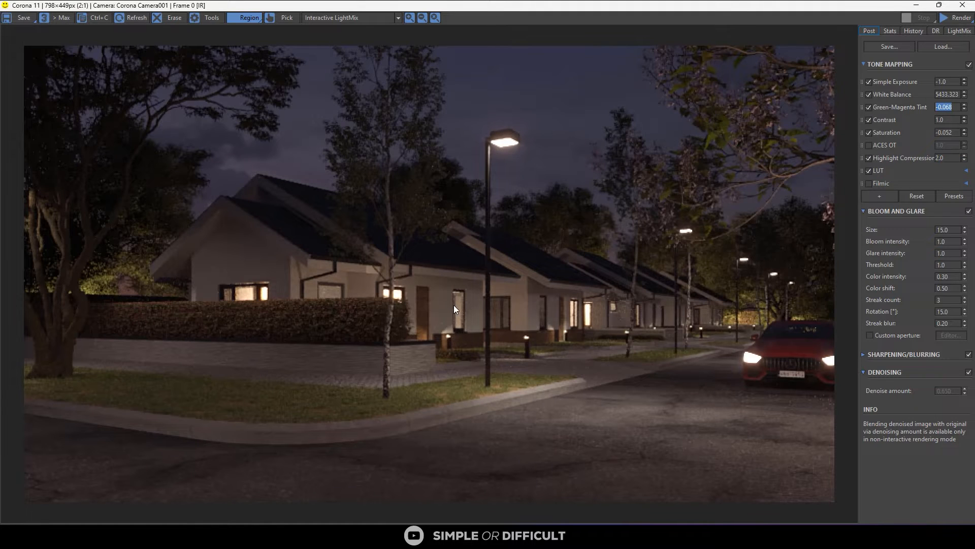
{"action": "scroll", "coordinate": [479, 319], "scroll_direction": "down", "scroll_amount": 1}
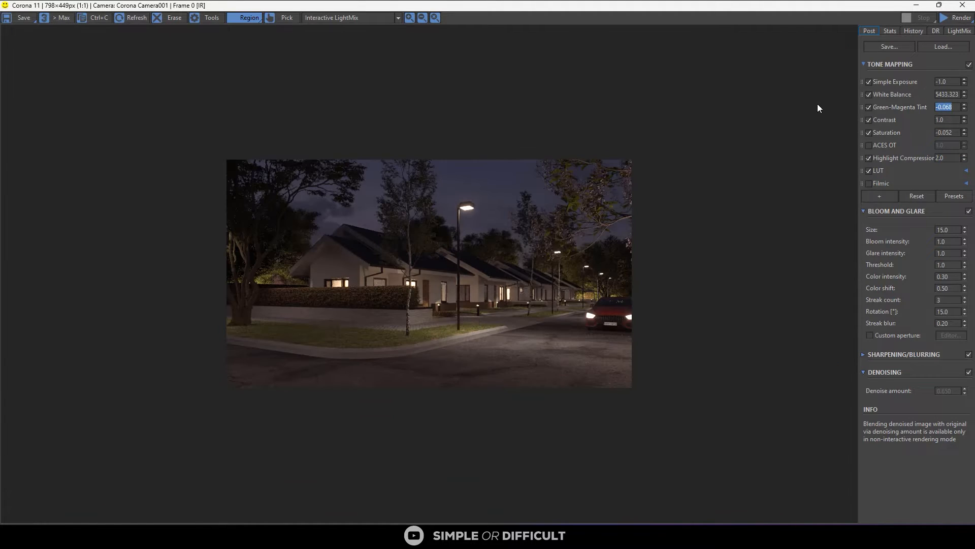
Add a Vignette operator to the tone mapping stack and set it to about 1.406
{"action": "left_click", "coordinate": [884, 198]}
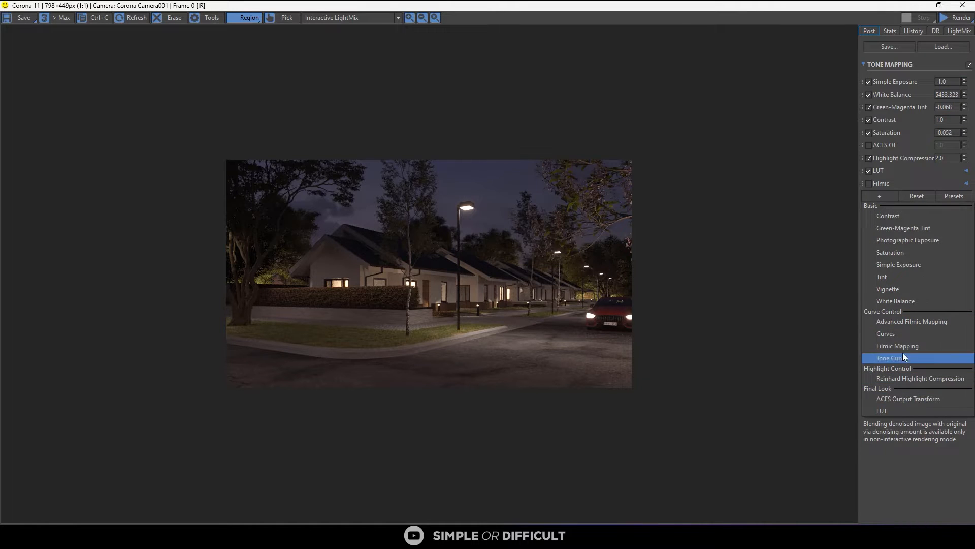
{"action": "left_click", "coordinate": [896, 288]}
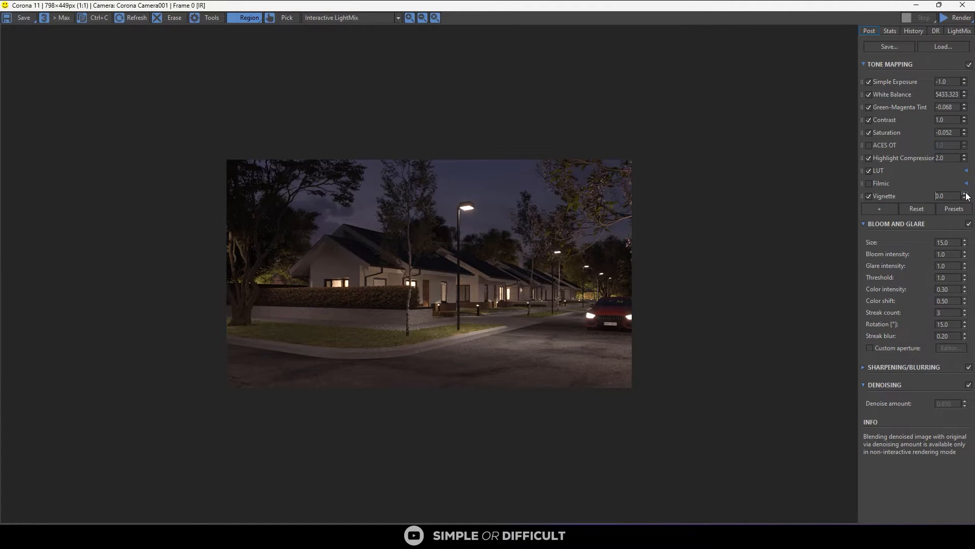
{"action": "left_click_drag", "start_coordinate": [967, 196], "coordinate": [966, 74]}
{"action": "left_click_drag", "start_coordinate": [964, 197], "coordinate": [974, 173]}
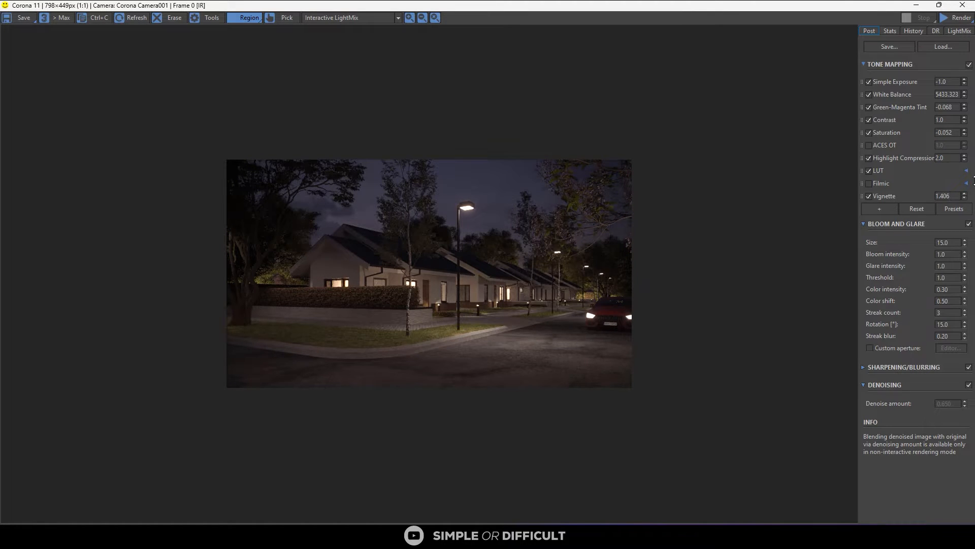
Fine-tune the Saturation and Simple Exposure in the tone mapping, and return to the LightMix intensities
{"action": "left_click", "coordinate": [963, 135]}
{"action": "mouse_move", "coordinate": [965, 82]}
{"action": "left_mouse_down"}
{"action": "mouse_move", "coordinate": [964, 66]}
{"action": "mouse_move", "coordinate": [962, 89]}
{"action": "mouse_move", "coordinate": [959, 75]}
{"action": "left_mouse_up"}
{"action": "left_click", "coordinate": [960, 31]}
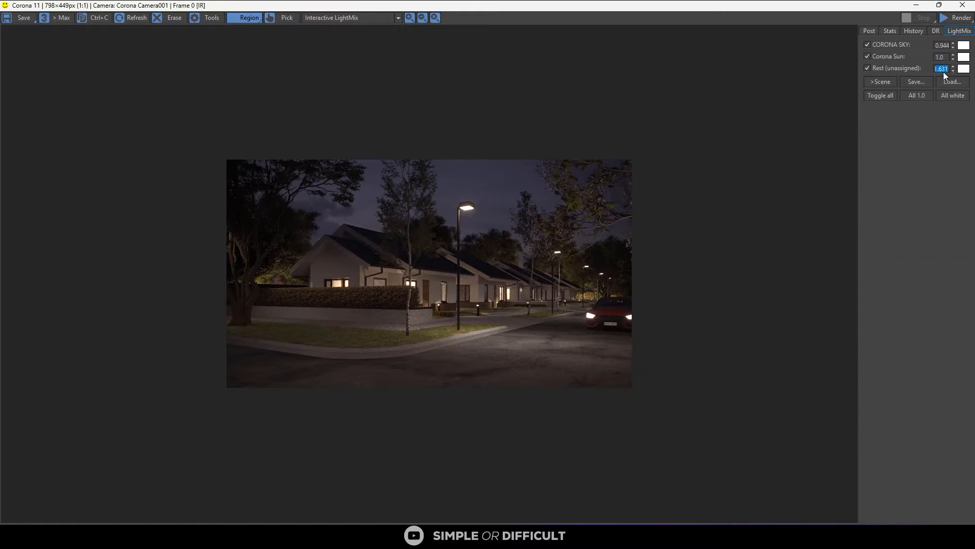
Lower the Rest (unassigned) LightMix intensity to 1.353 and check the house fronts and bollards up close
{"action": "left_click_drag", "start_coordinate": [953, 71], "coordinate": [955, 92]}
{"action": "scroll", "coordinate": [480, 295], "scroll_direction": "up", "scroll_amount": 2}
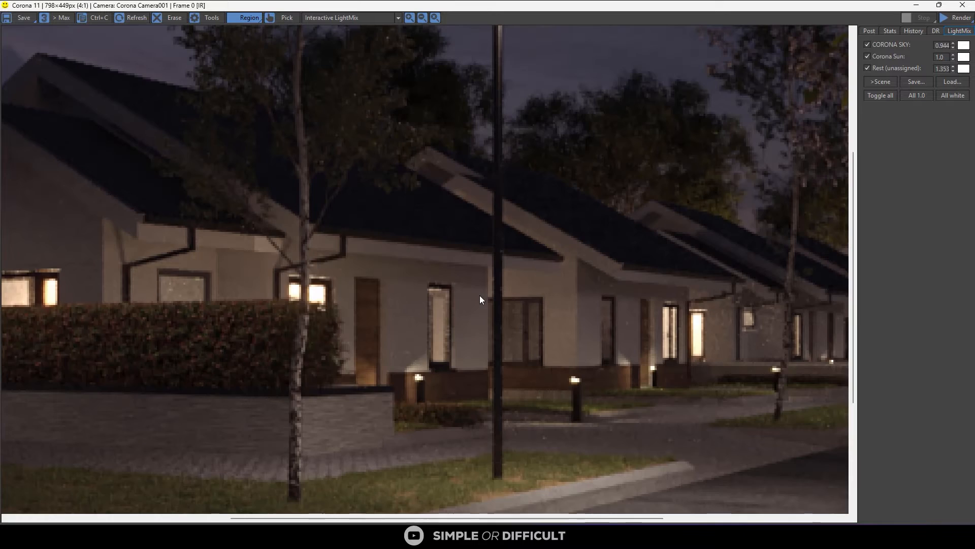
{"action": "scroll", "coordinate": [479, 294], "scroll_direction": "down", "scroll_amount": 1}
{"action": "scroll", "coordinate": [479, 295], "scroll_direction": "down", "scroll_amount": 1}
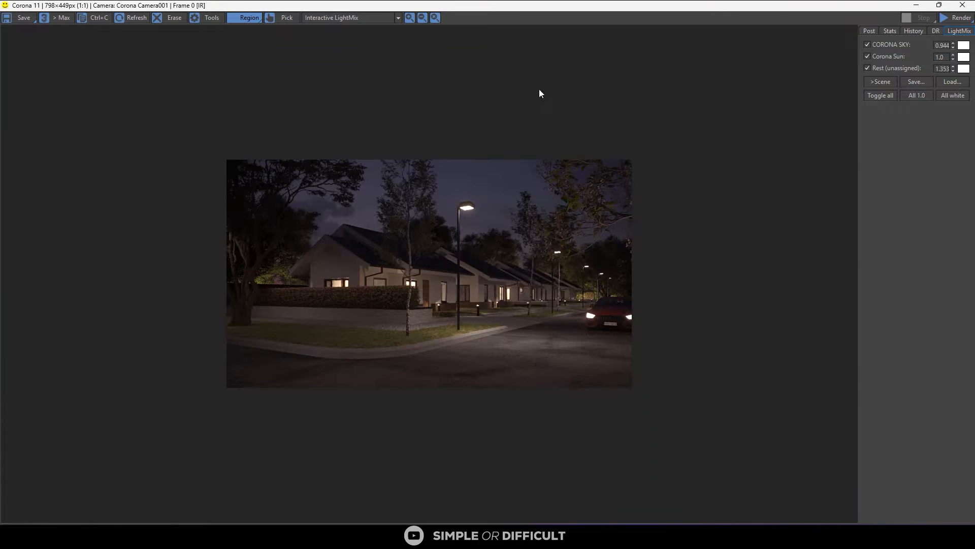
Review the output size, scene and camera settings in Render Setup, close it, and return to the frame buffer
{"action": "left_click", "coordinate": [917, 6]}
{"action": "key", "text": "m"}
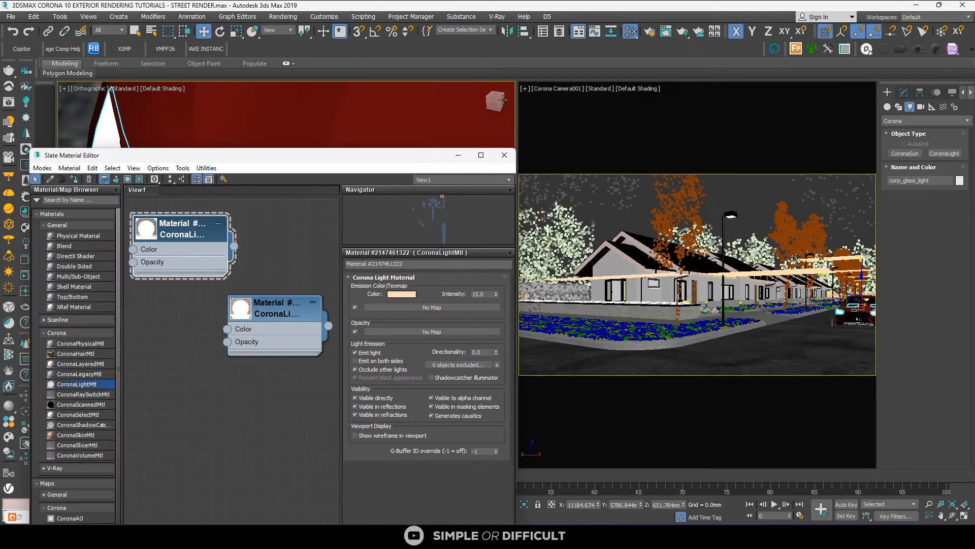
{"action": "left_click", "coordinate": [649, 31]}
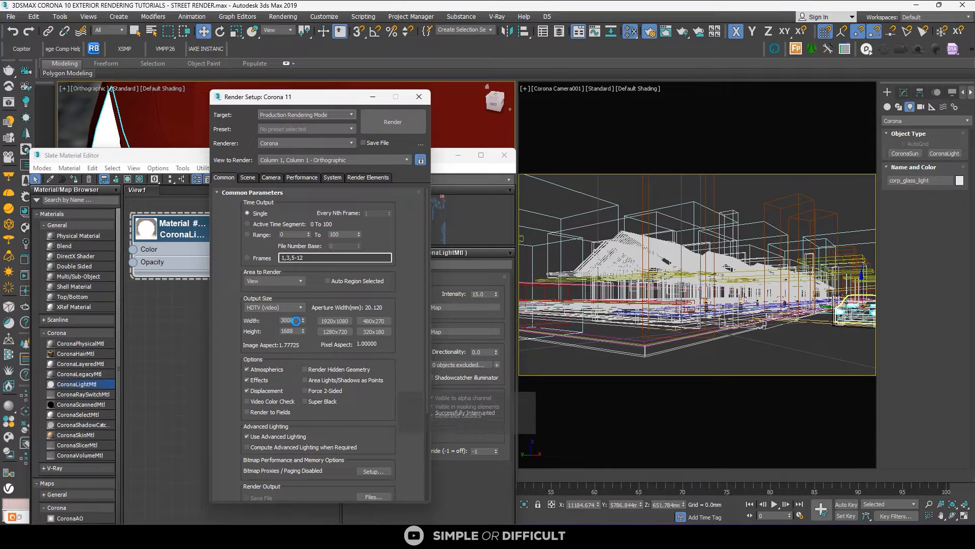
{"action": "left_click", "coordinate": [248, 178]}
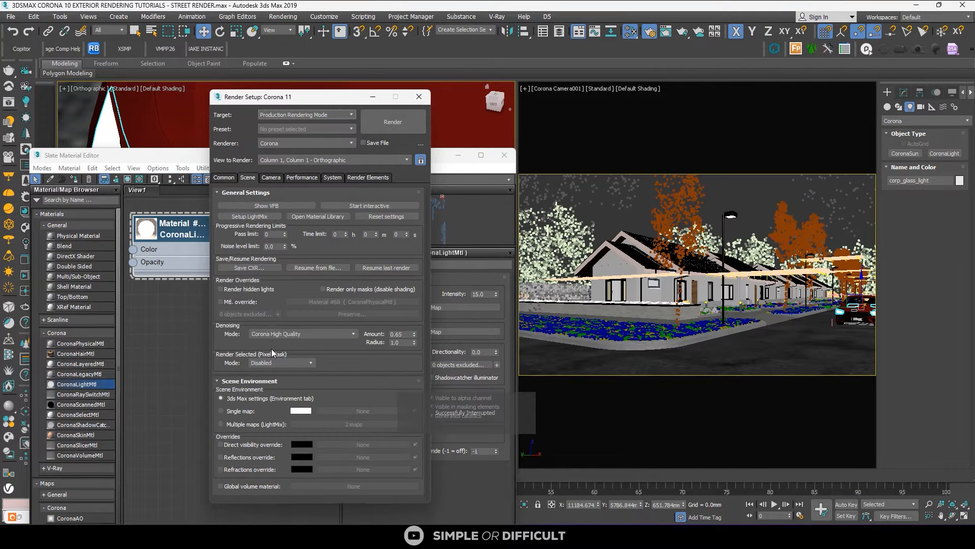
{"action": "left_click", "coordinate": [271, 177]}
{"action": "left_click", "coordinate": [224, 177]}
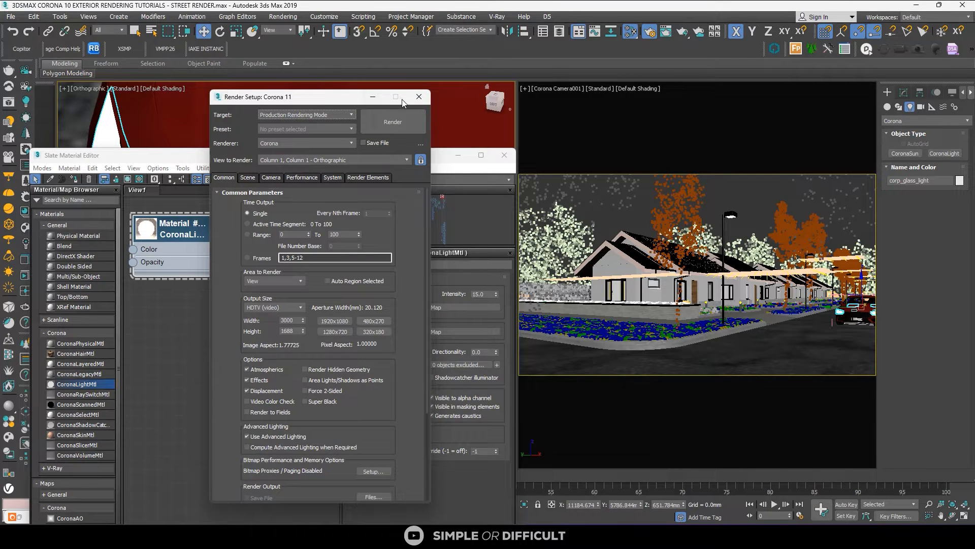
{"action": "left_click", "coordinate": [419, 97]}
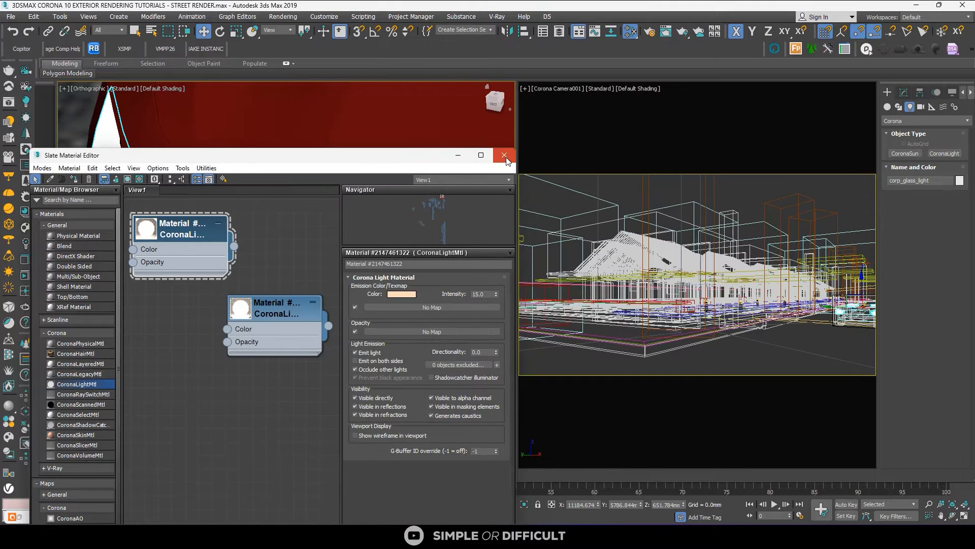
{"action": "left_click", "coordinate": [458, 155]}
{"action": "left_click", "coordinate": [123, 516]}
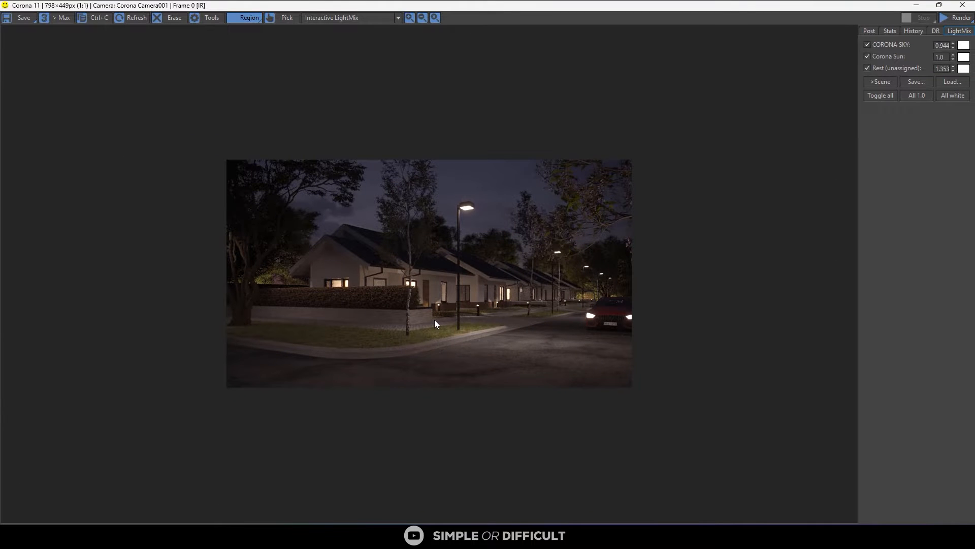
Compare the night image at normal and enlarged size and fine-tune the Rest (unassigned) LightMix intensity
{"action": "scroll", "coordinate": [434, 319], "scroll_direction": "up", "scroll_amount": 1}
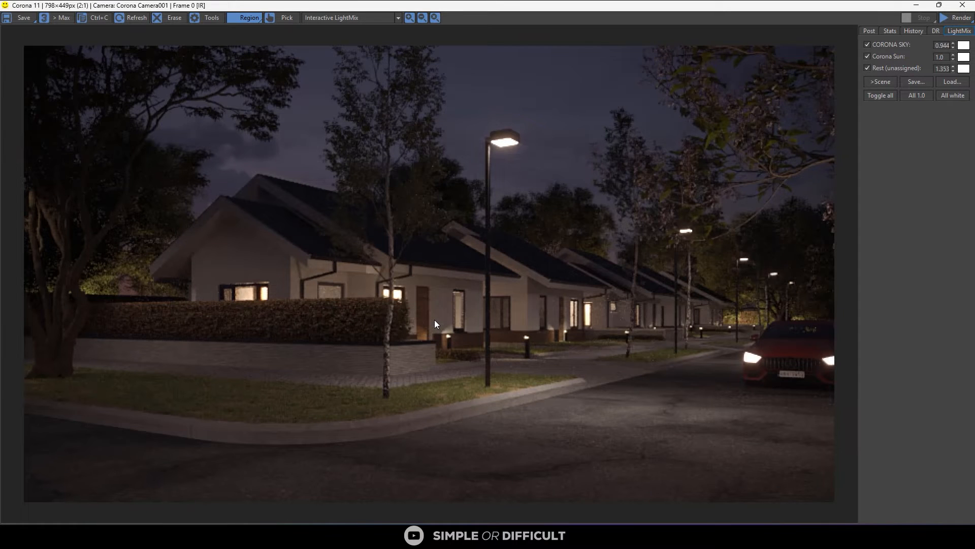
{"action": "scroll", "coordinate": [435, 321], "scroll_direction": "down", "scroll_amount": 1}
{"action": "scroll", "coordinate": [567, 346], "scroll_direction": "up", "scroll_amount": 1}
{"action": "scroll", "coordinate": [567, 345], "scroll_direction": "down", "scroll_amount": 1}
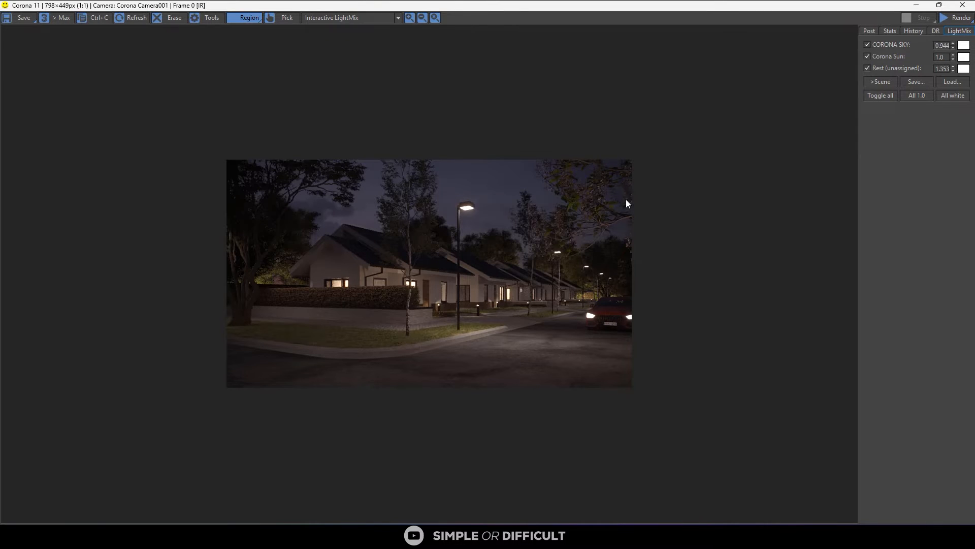
{"action": "scroll", "coordinate": [624, 200], "scroll_direction": "up", "scroll_amount": 1}
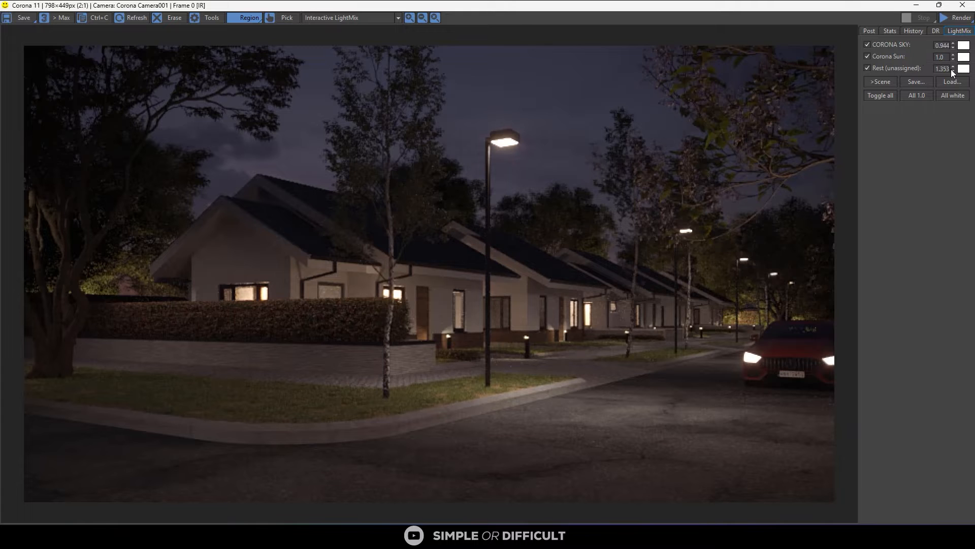
{"action": "mouse_move", "coordinate": [953, 70]}
{"action": "left_mouse_down"}
{"action": "mouse_move", "coordinate": [966, 82]}
{"action": "mouse_move", "coordinate": [964, 66]}
{"action": "left_mouse_up"}
Try tone mapping Simple Exposure values of -0.50 and -0.60, and settle on -0.70
{"action": "left_click", "coordinate": [870, 31]}
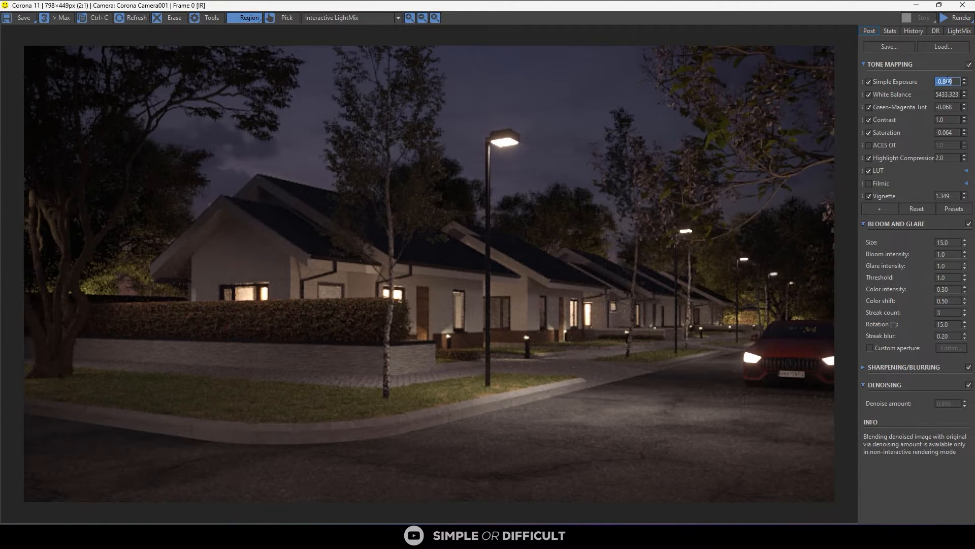
{"action": "scroll", "coordinate": [683, 209], "scroll_direction": "down", "scroll_amount": 1}
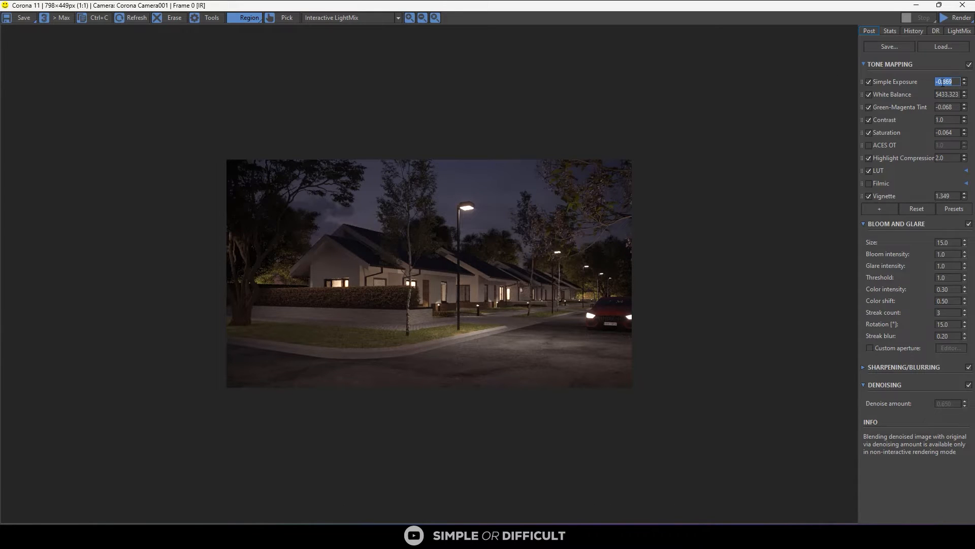
{"action": "type", "text": "-0.50"}
{"action": "key", "text": "Return"}
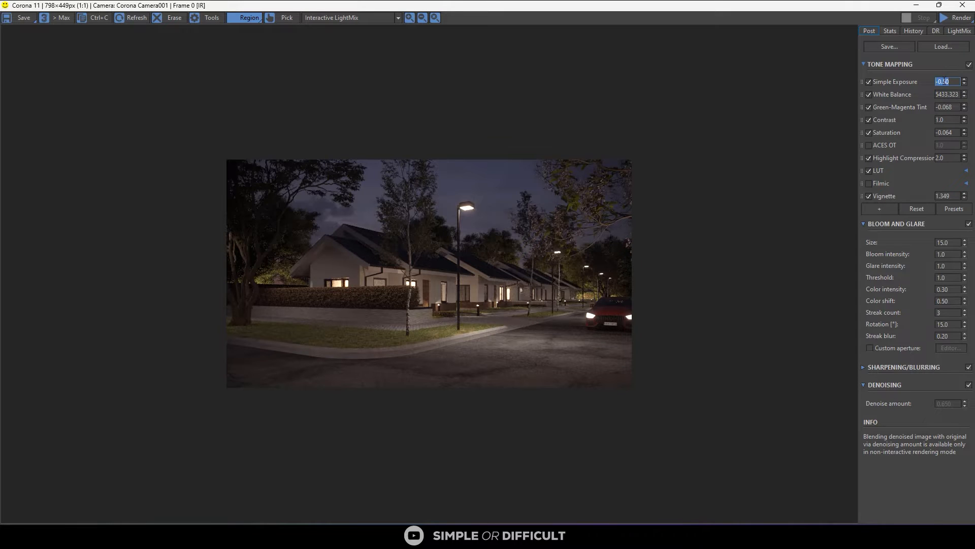
{"action": "type", "text": "-0.60"}
{"action": "key", "text": "Return"}
{"action": "scroll", "coordinate": [519, 287], "scroll_direction": "up", "scroll_amount": 1}
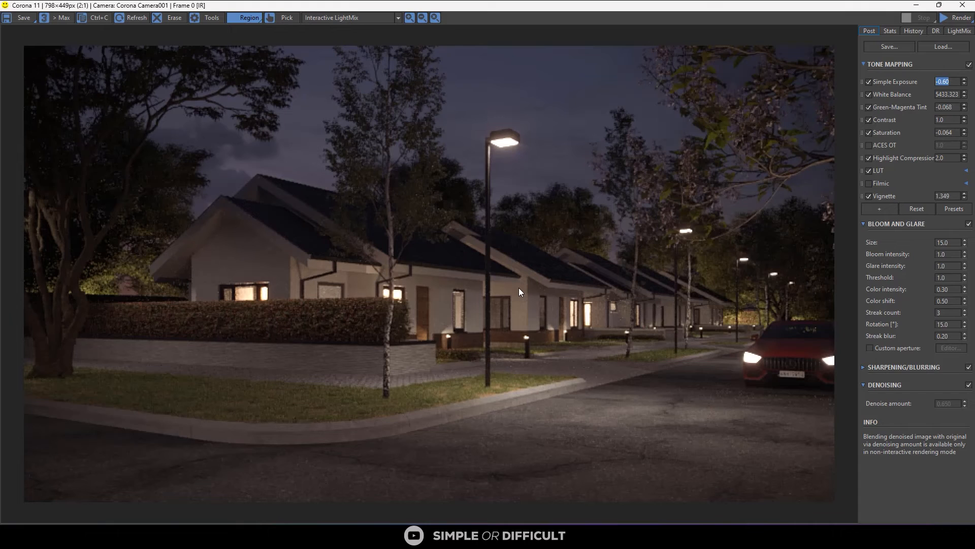
{"action": "scroll", "coordinate": [520, 288], "scroll_direction": "down", "scroll_amount": 1}
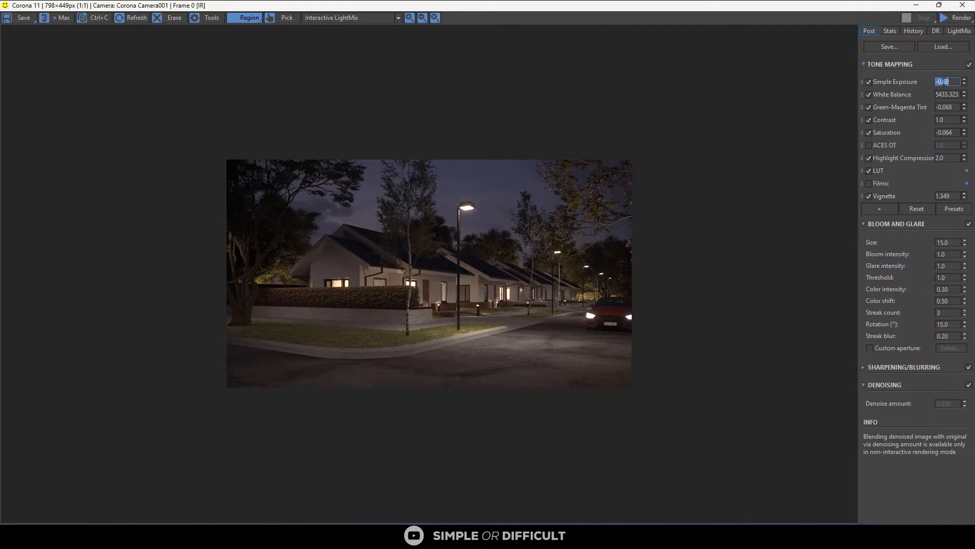
{"action": "type", "text": "-0.70"}
{"action": "key", "text": "Return"}
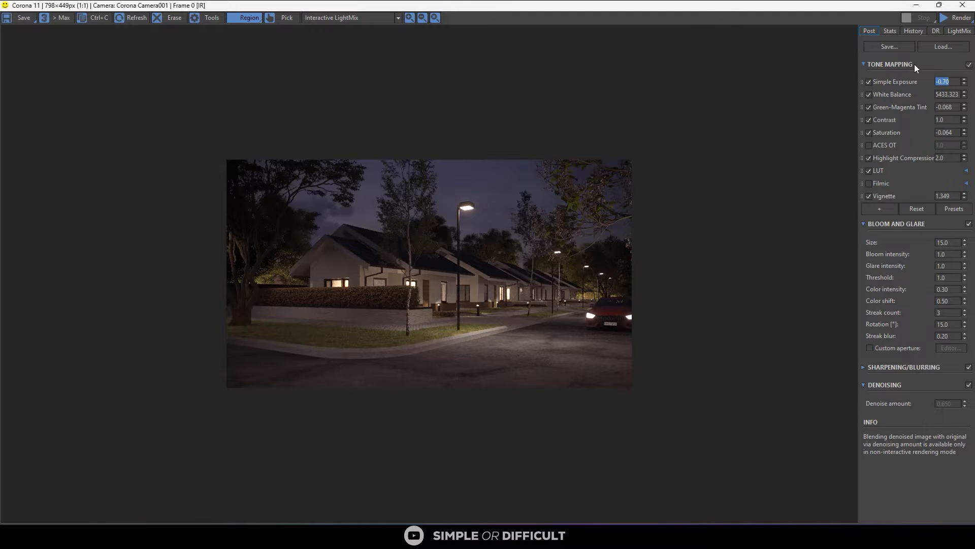
Start the production render of the street camera view and inspect its early passes
{"action": "left_click", "coordinate": [949, 20]}
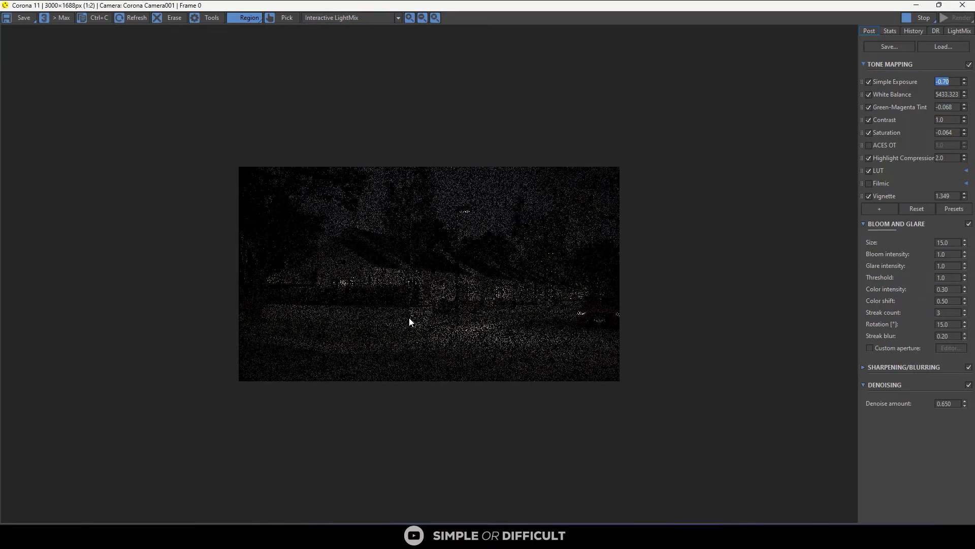
{"action": "scroll", "coordinate": [409, 321], "scroll_direction": "up", "scroll_amount": 1}
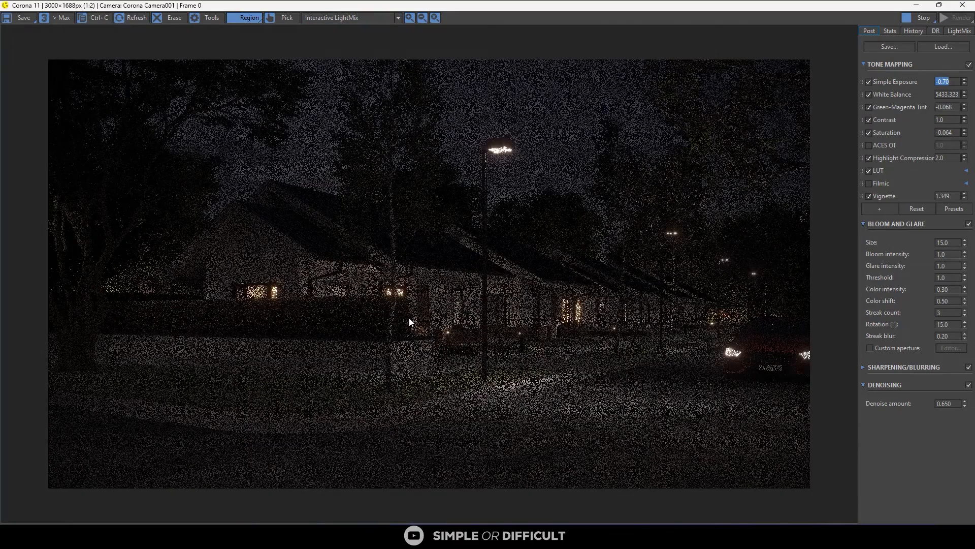
{"action": "scroll", "coordinate": [536, 387], "scroll_direction": "down", "scroll_amount": 1}
{"action": "scroll", "coordinate": [536, 387], "scroll_direction": "up", "scroll_amount": 1}
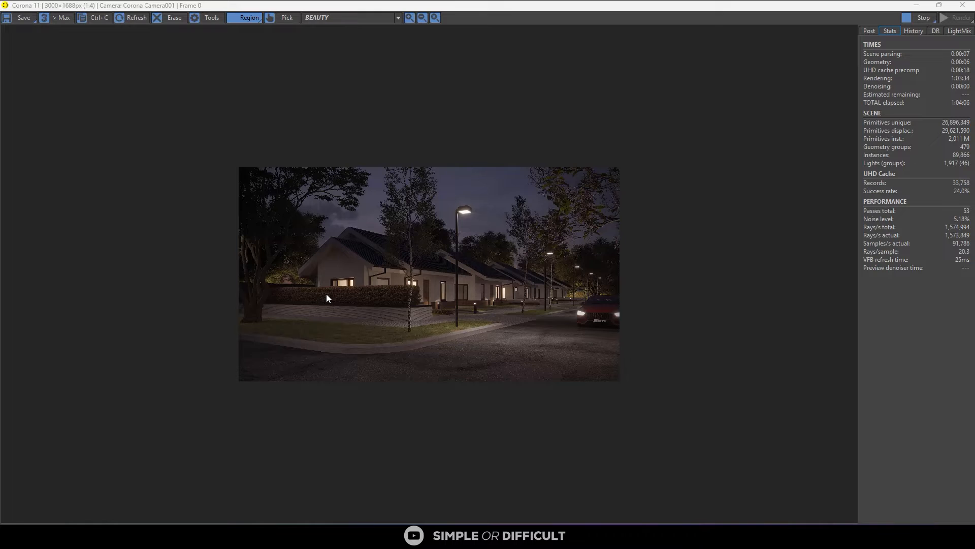
Check the denoising progress of the render and examine the resulting image in the maximized frame buffer
{"action": "scroll", "coordinate": [326, 294], "scroll_direction": "up", "scroll_amount": 1}
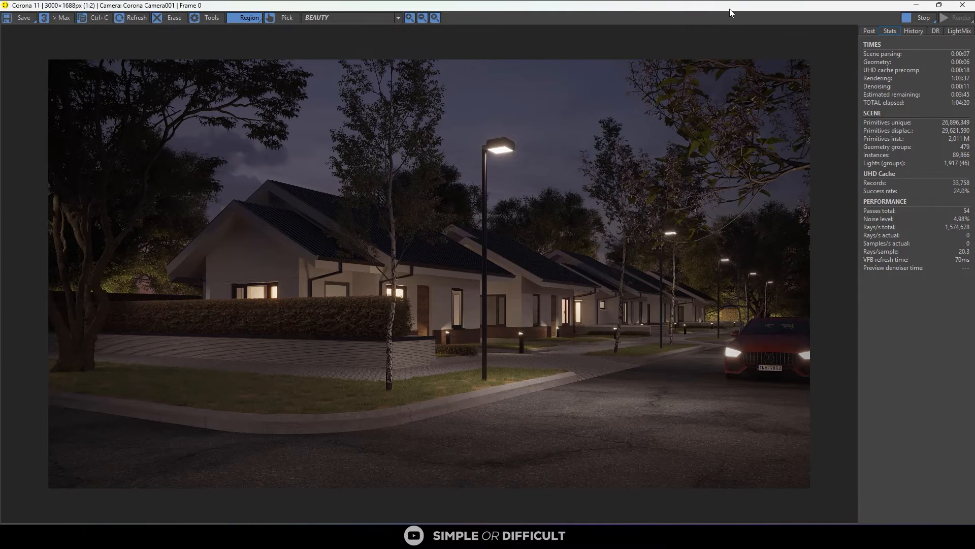
{"action": "left_click_drag", "start_coordinate": [730, 9], "coordinate": [749, 87]}
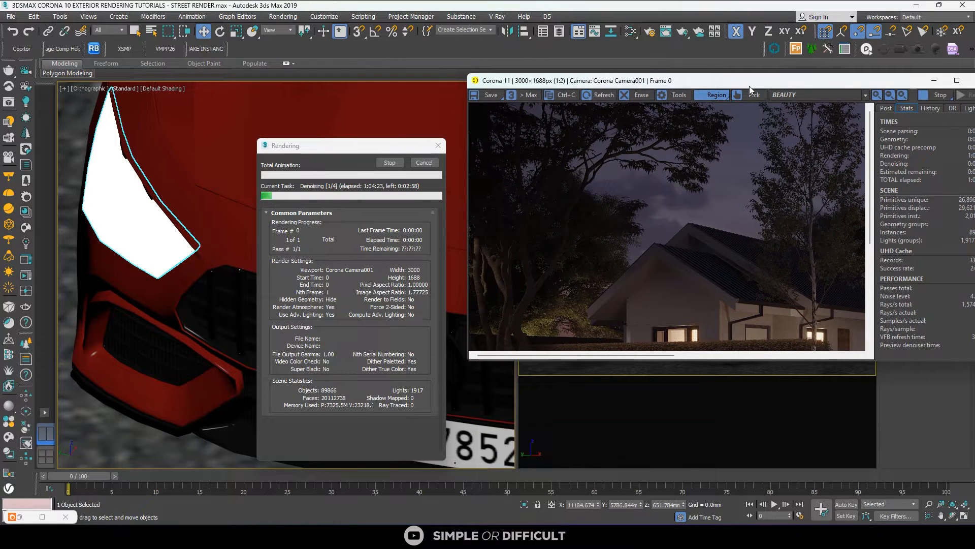
{"action": "left_click", "coordinate": [354, 163]}
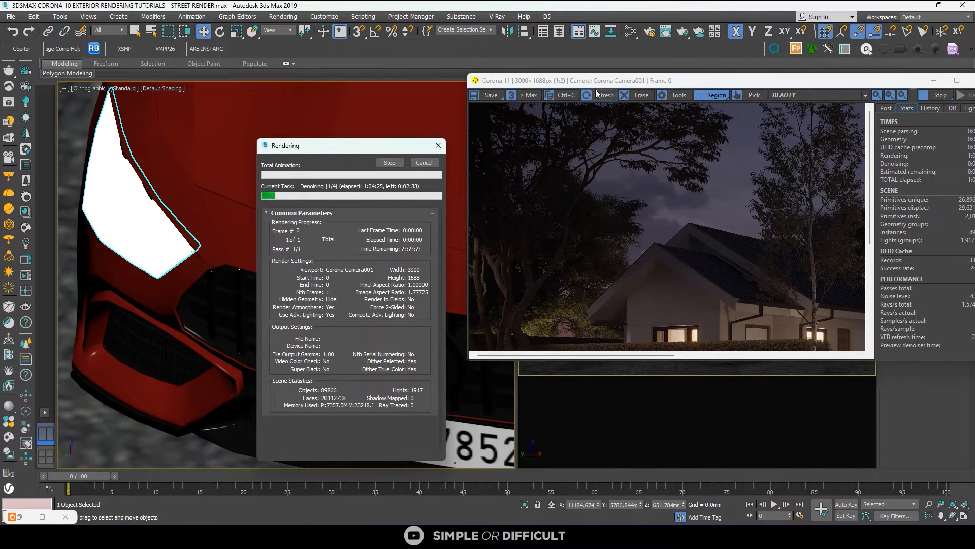
{"action": "double_click", "coordinate": [640, 84]}
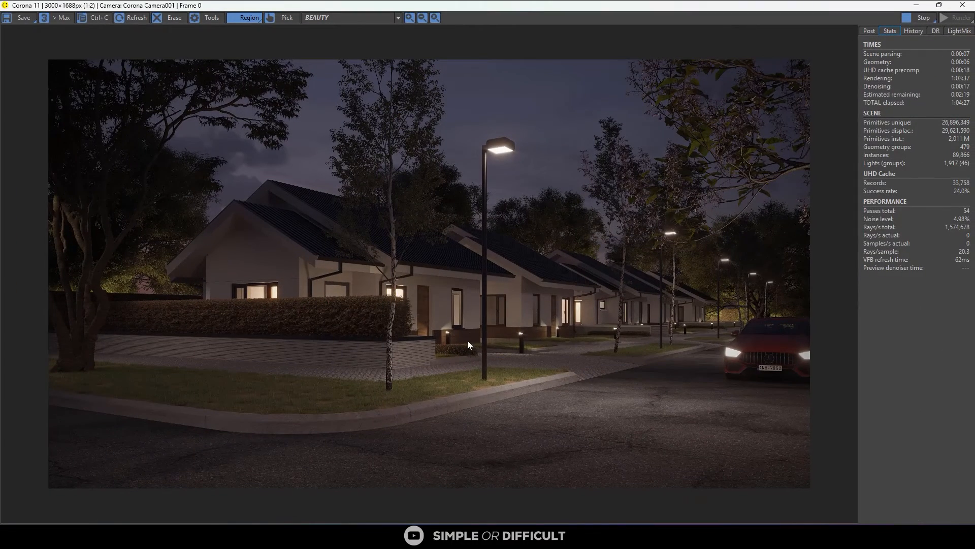
{"action": "scroll", "coordinate": [341, 422], "scroll_direction": "up", "scroll_amount": 1}
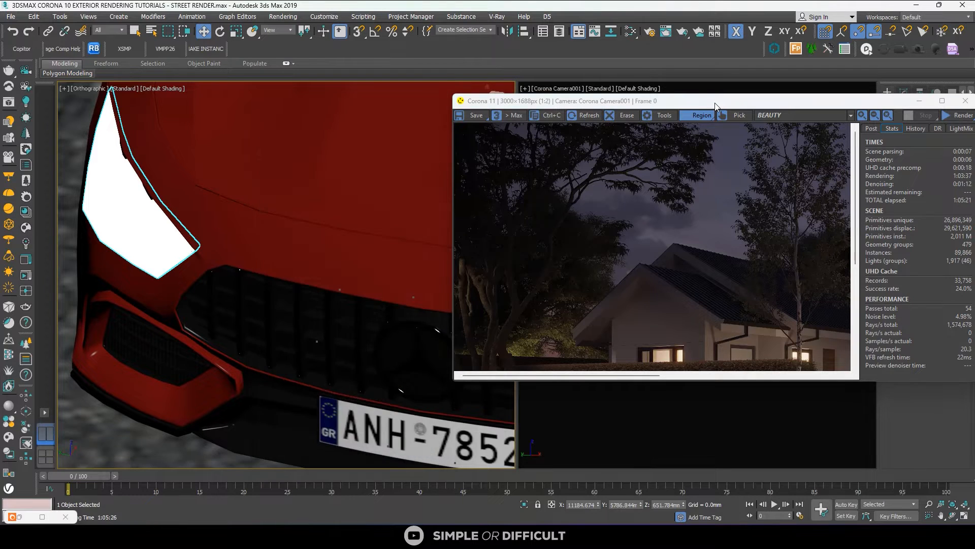
{"action": "double_click", "coordinate": [715, 100]}
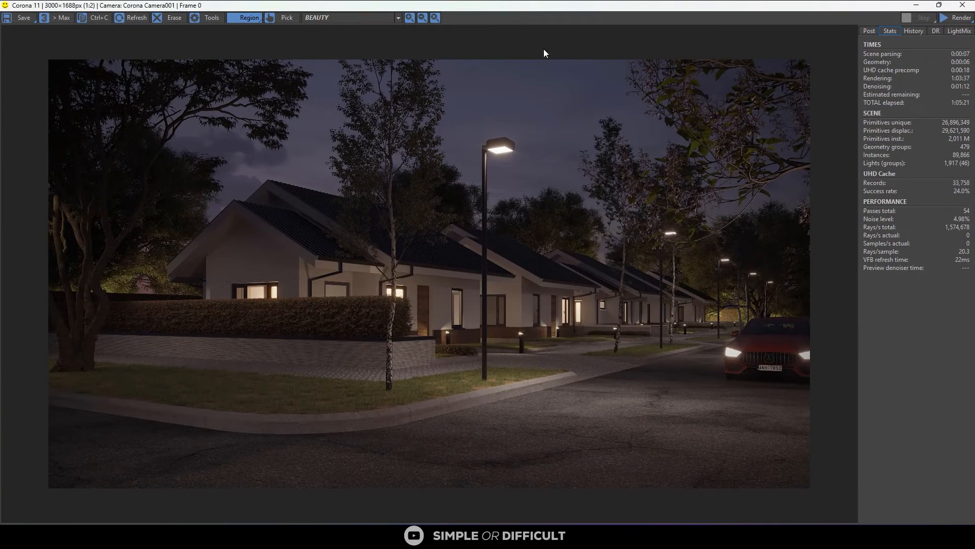
Save the render to the Desktop as "night scene" in PNG format with gamma override 2.2 and RGB 48 bit colors
{"action": "left_click", "coordinate": [20, 17]}
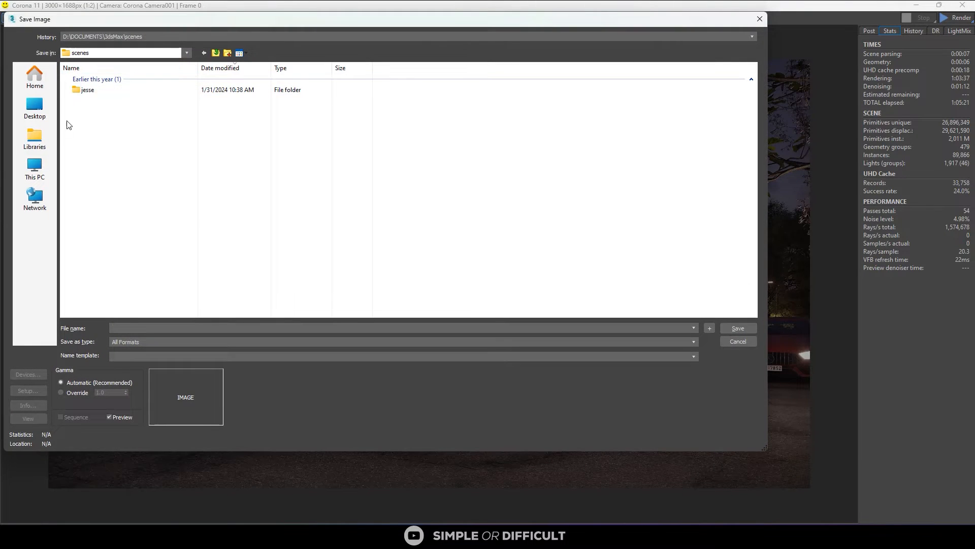
{"action": "left_click", "coordinate": [34, 108]}
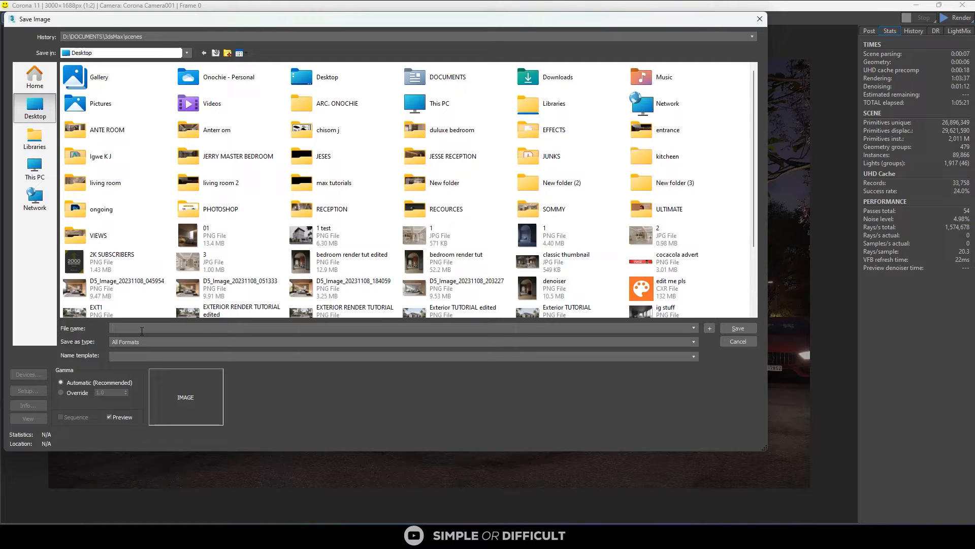
{"action": "type", "text": "night scene"}
{"action": "left_click", "coordinate": [150, 342]}
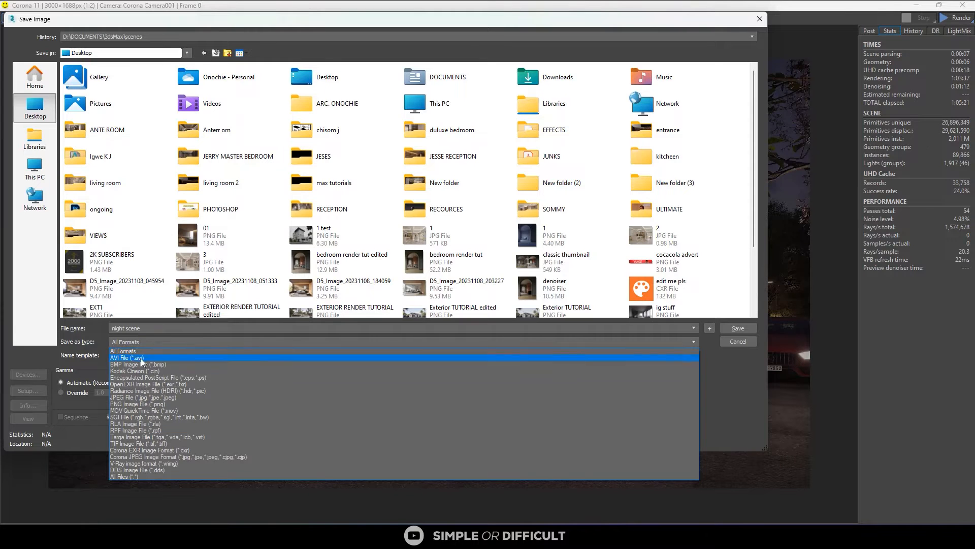
{"action": "left_click", "coordinate": [136, 405]}
{"action": "left_click", "coordinate": [61, 393]}
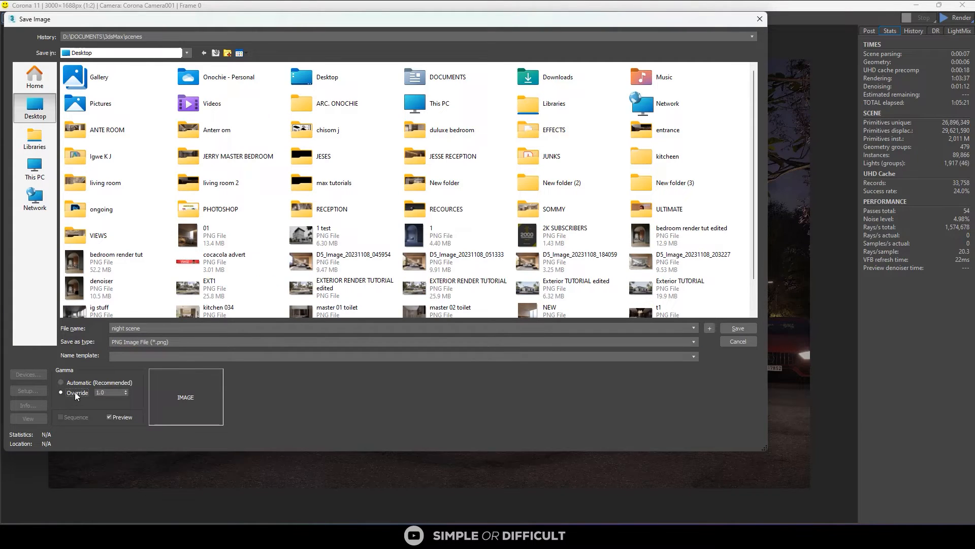
{"action": "type", "text": "2.2"}
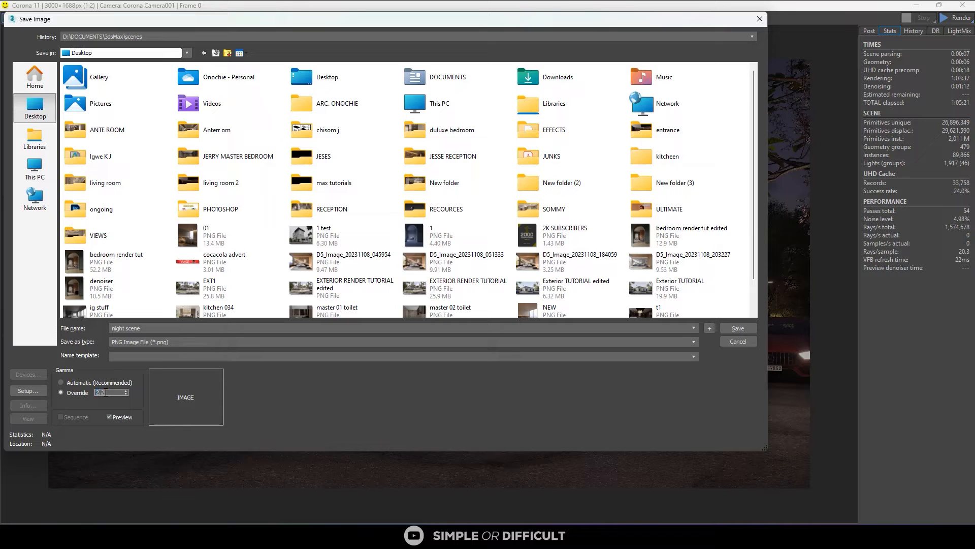
{"action": "left_click", "coordinate": [730, 329]}
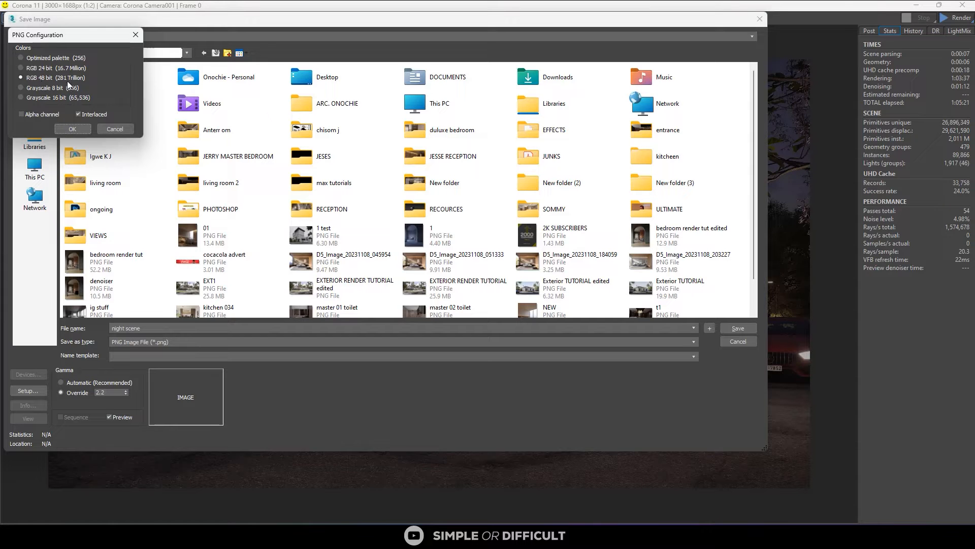
{"action": "left_click", "coordinate": [73, 130]}
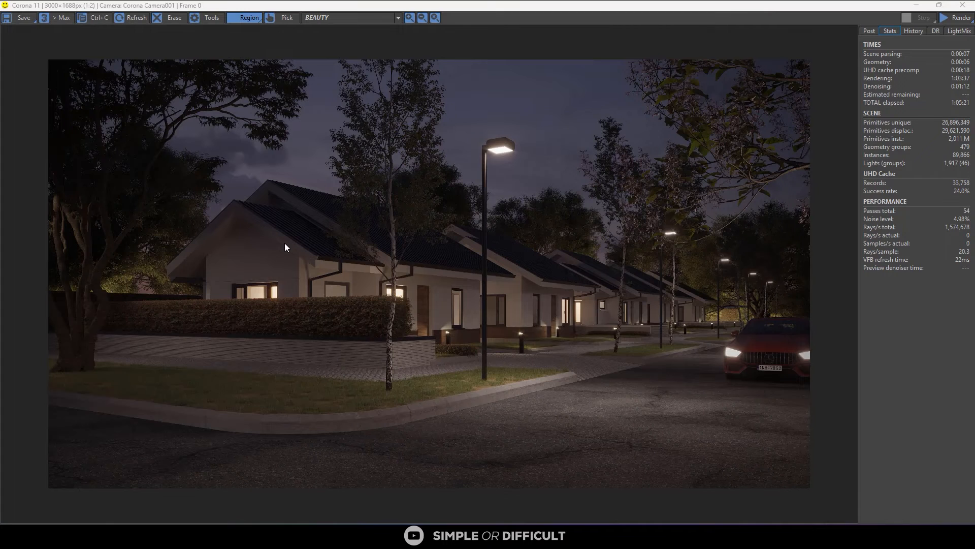
{"action": "scroll", "coordinate": [286, 247], "scroll_direction": "down", "scroll_amount": 1}
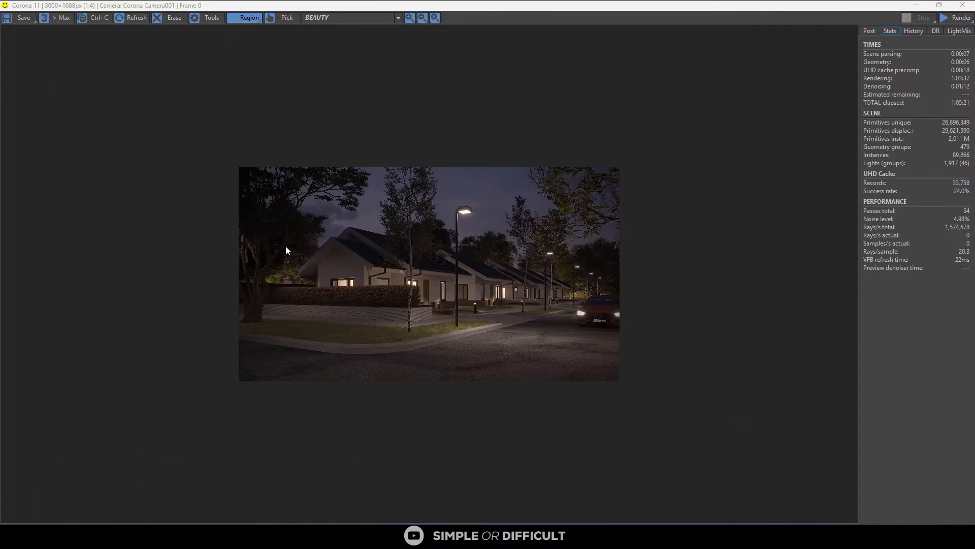
{"action": "scroll", "coordinate": [286, 248], "scroll_direction": "up", "scroll_amount": 1}
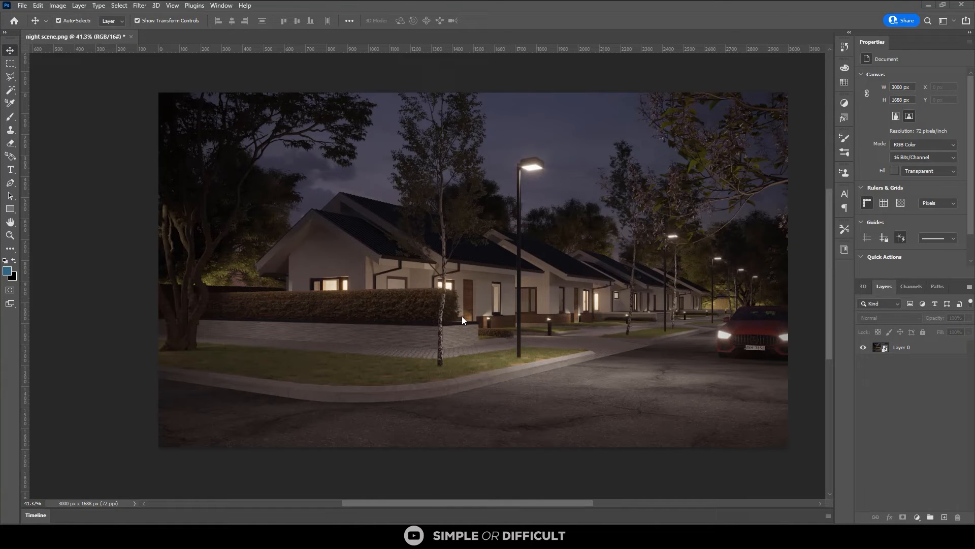
Open the Camera Raw filter on the render layer and set temperature -2, tint +9, exposure -0.05 and contrast +8
{"action": "right_click", "coordinate": [907, 349]}
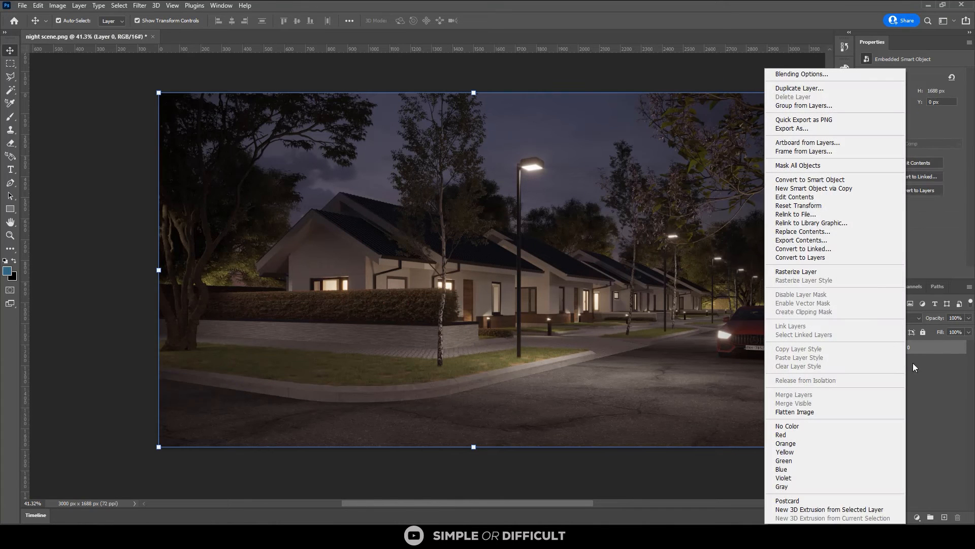
{"action": "left_click", "coordinate": [913, 363]}
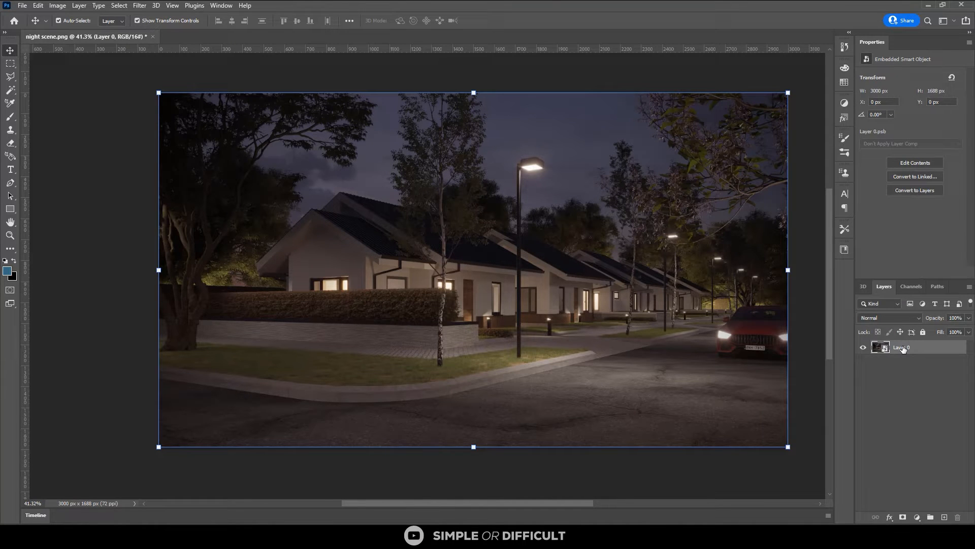
{"action": "left_click", "coordinate": [140, 7]}
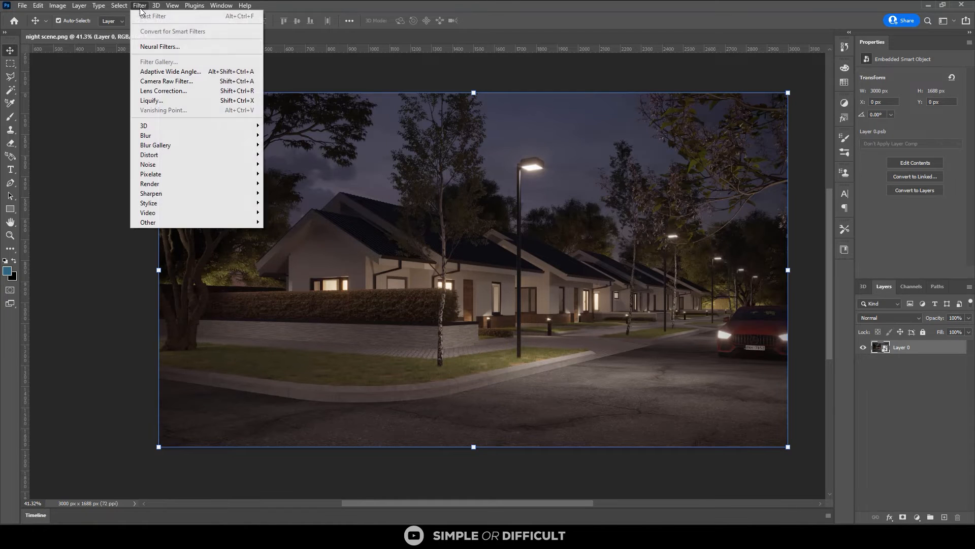
{"action": "left_click", "coordinate": [172, 82]}
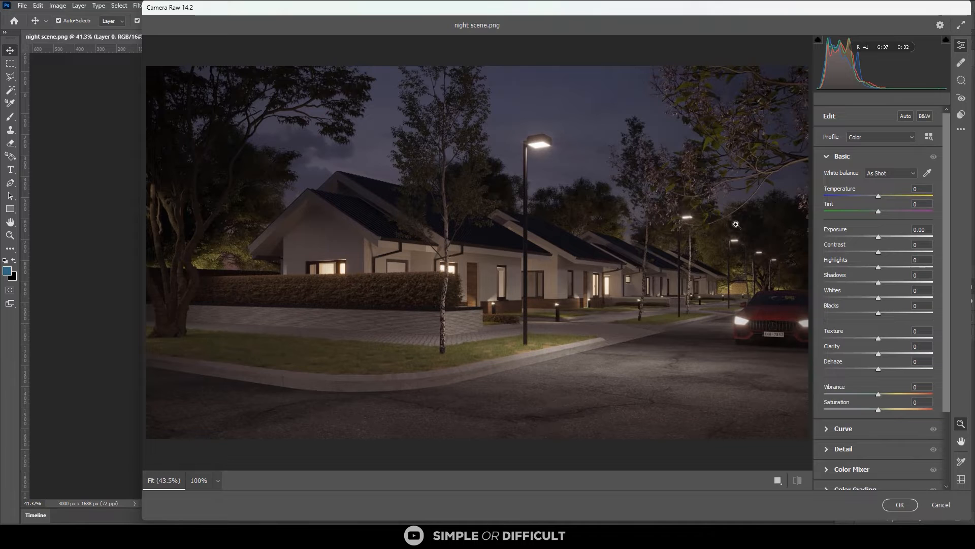
{"action": "left_click_drag", "start_coordinate": [879, 201], "coordinate": [877, 200]}
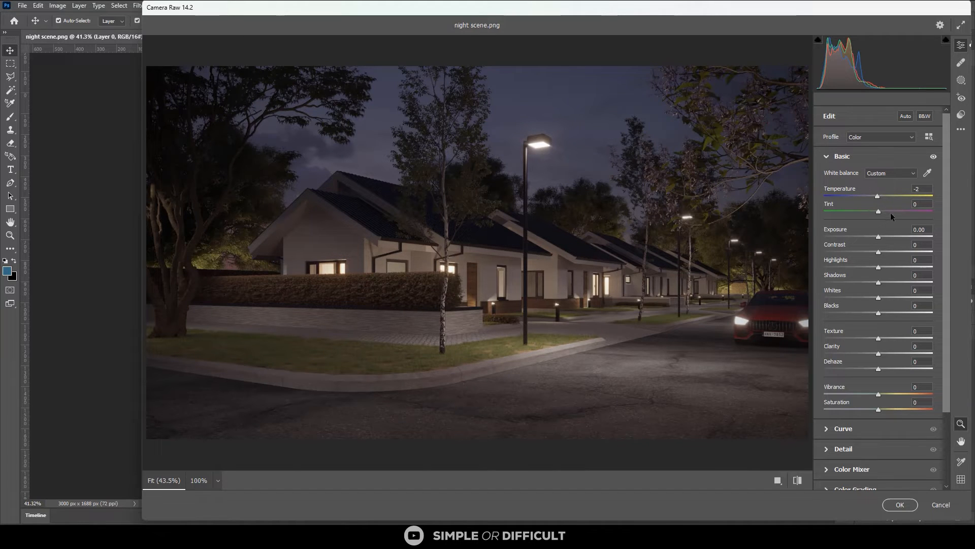
{"action": "left_click_drag", "start_coordinate": [879, 210], "coordinate": [881, 210]}
{"action": "left_click_drag", "start_coordinate": [880, 237], "coordinate": [879, 237]}
{"action": "mouse_move", "coordinate": [879, 252]}
{"action": "left_mouse_down"}
{"action": "mouse_move", "coordinate": [858, 255]}
{"action": "mouse_move", "coordinate": [882, 257]}
{"action": "left_mouse_up"}
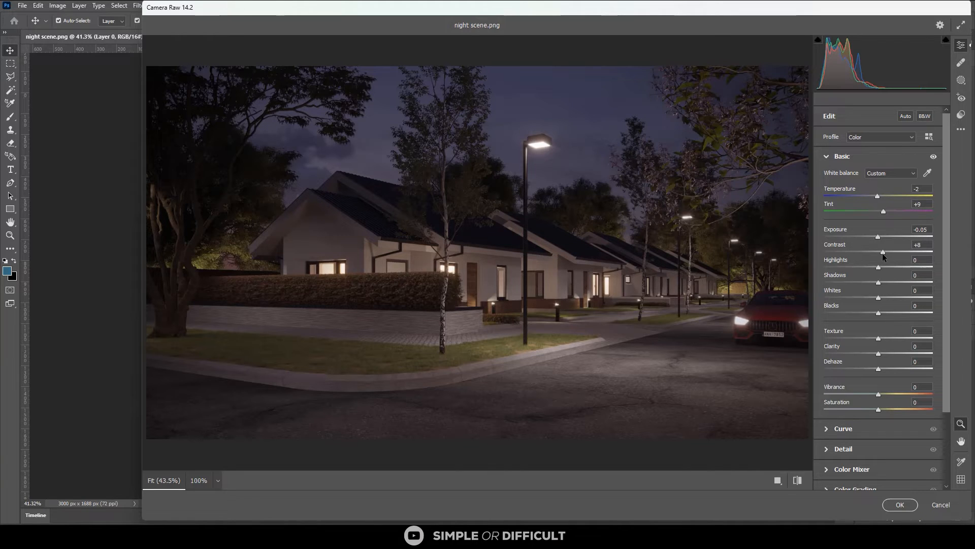
Set the Camera Raw tones to highlights +15, shadows -17, whites -26 and blacks +7
{"action": "left_click_drag", "start_coordinate": [879, 267], "coordinate": [886, 268]}
{"action": "mouse_move", "coordinate": [885, 268]}
{"action": "left_mouse_down"}
{"action": "mouse_move", "coordinate": [841, 274]}
{"action": "mouse_move", "coordinate": [884, 274]}
{"action": "left_mouse_up"}
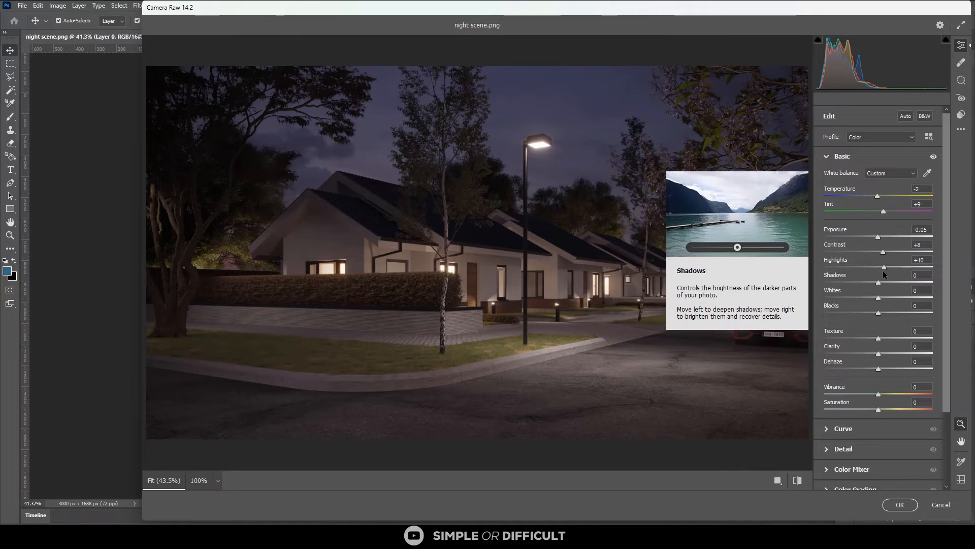
{"action": "left_click_drag", "start_coordinate": [890, 268], "coordinate": [888, 273]}
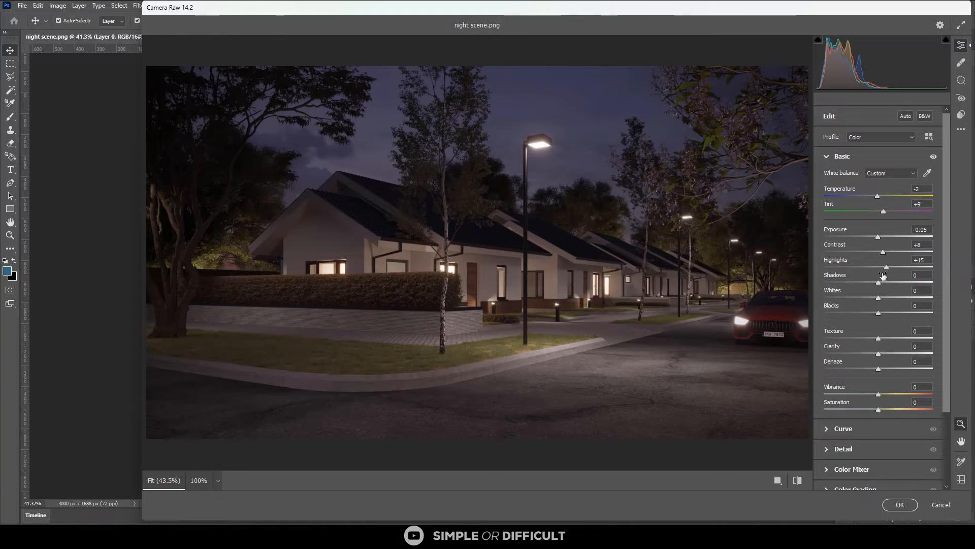
{"action": "left_click_drag", "start_coordinate": [880, 286], "coordinate": [873, 298]}
{"action": "mouse_move", "coordinate": [879, 312]}
{"action": "left_mouse_down"}
{"action": "mouse_move", "coordinate": [870, 310]}
{"action": "mouse_move", "coordinate": [880, 313]}
{"action": "left_mouse_up"}
Set texture +7, clarity +9, dehaze -4 and vibrance +9, and raise the saturation slightly
{"action": "left_click_drag", "start_coordinate": [879, 339], "coordinate": [885, 355]}
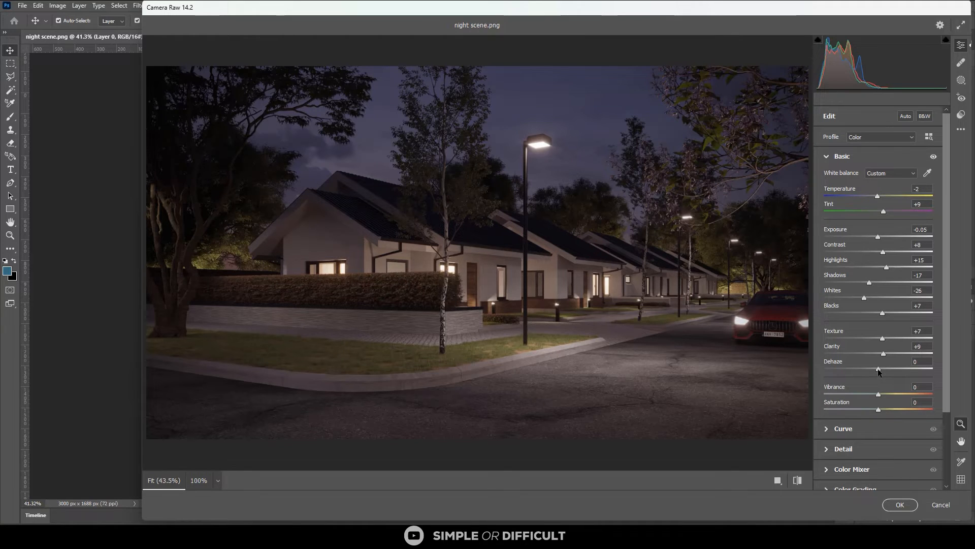
{"action": "left_click_drag", "start_coordinate": [878, 370], "coordinate": [875, 370]}
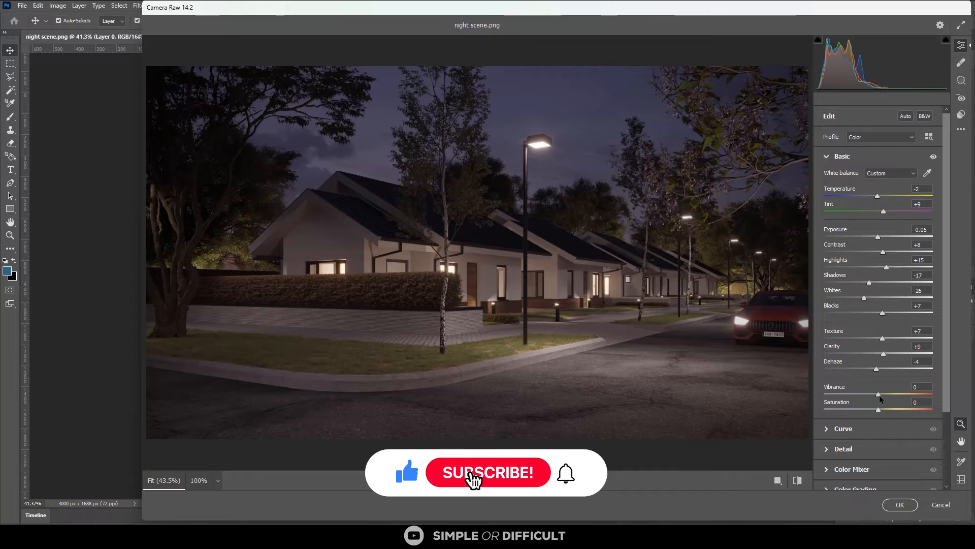
{"action": "mouse_move", "coordinate": [880, 393]}
{"action": "left_mouse_down"}
{"action": "mouse_move", "coordinate": [870, 391]}
{"action": "mouse_move", "coordinate": [885, 391]}
{"action": "left_mouse_up"}
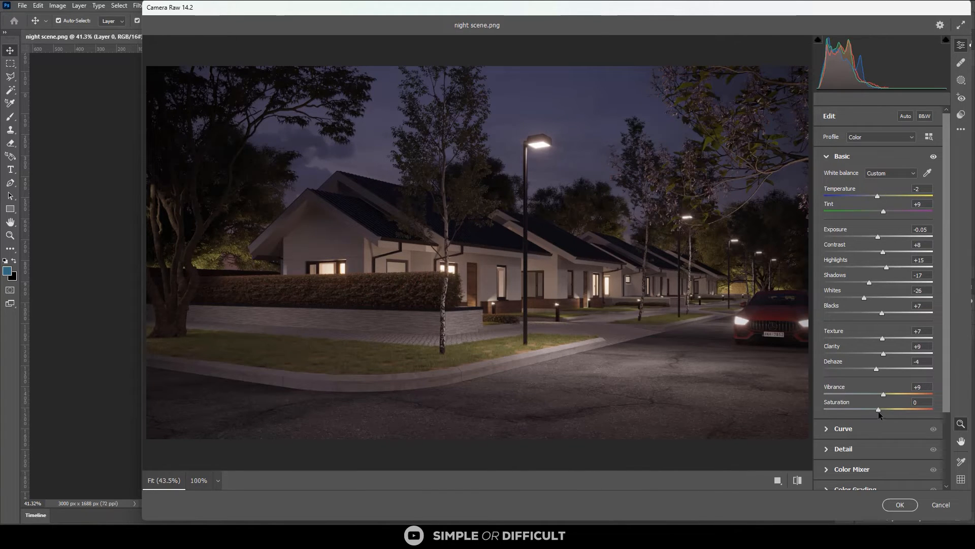
{"action": "left_click_drag", "start_coordinate": [879, 410], "coordinate": [882, 411]}
Add slight sharpening, noise reduction and color noise reduction, set the grain to 4, and apply the Camera Raw filter
{"action": "left_click", "coordinate": [842, 450]}
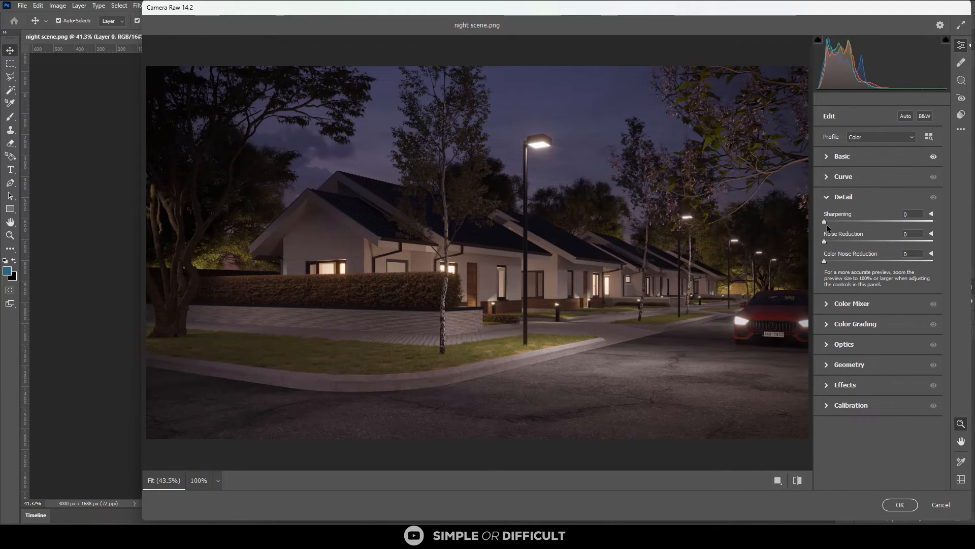
{"action": "left_click_drag", "start_coordinate": [829, 222], "coordinate": [833, 222]}
{"action": "left_click_drag", "start_coordinate": [827, 242], "coordinate": [833, 262]}
{"action": "left_click_drag", "start_coordinate": [836, 220], "coordinate": [837, 221]}
{"action": "left_click", "coordinate": [827, 389]}
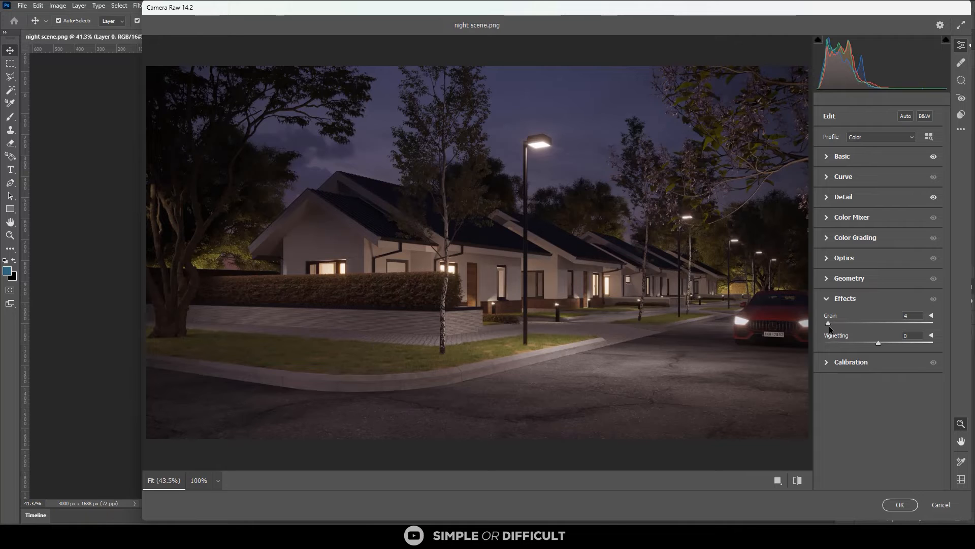
{"action": "left_click", "coordinate": [907, 508]}
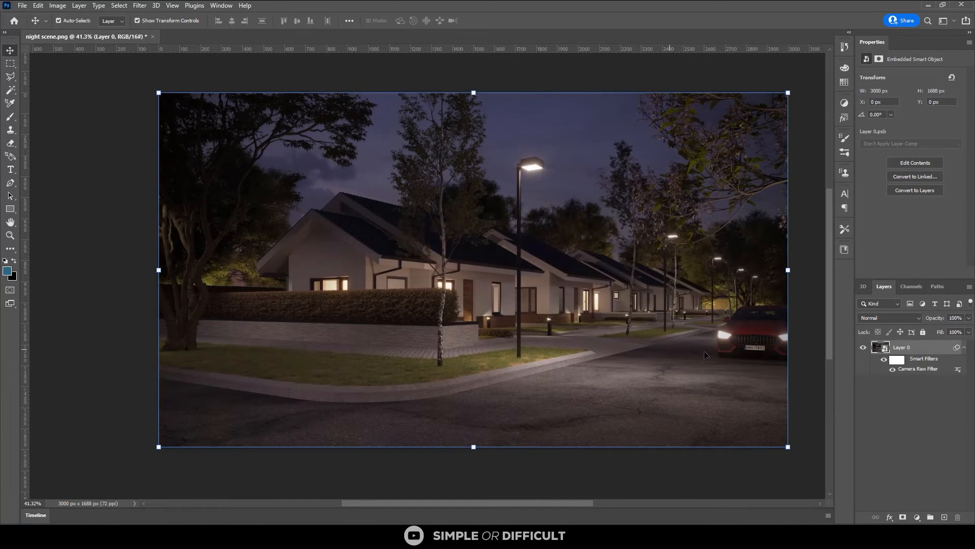
{"action": "left_click", "coordinate": [805, 313]}
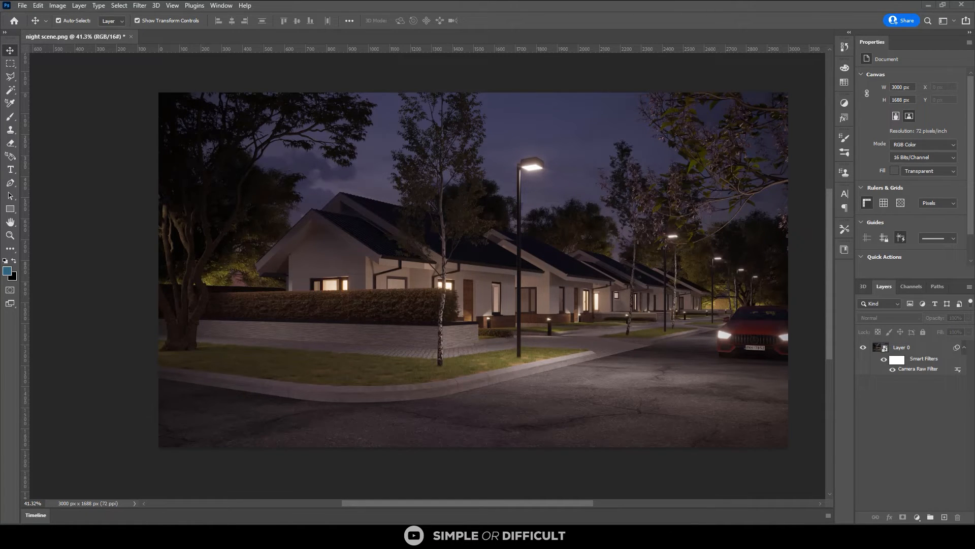
Place the car_headlights_in_foggy_atmosphere_2603 image at its original scale over the red car
{"action": "left_click_drag", "start_coordinate": [451, 91], "coordinate": [590, 297]}
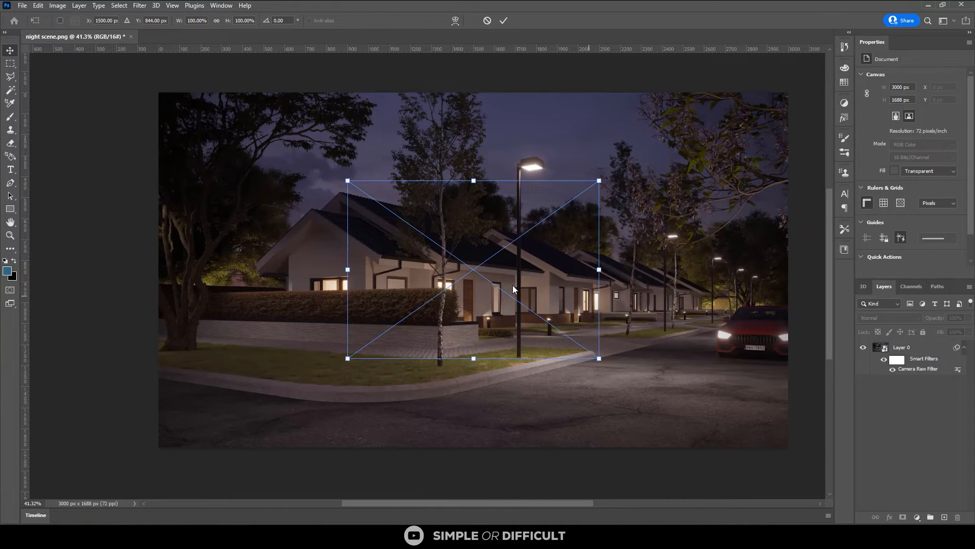
{"action": "left_click_drag", "start_coordinate": [481, 274], "coordinate": [766, 342]}
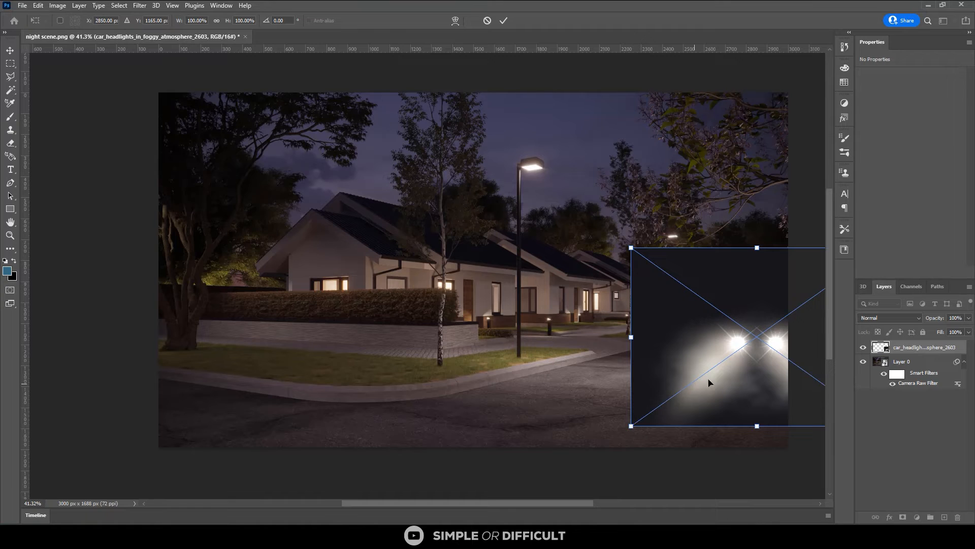
{"action": "left_click_drag", "start_coordinate": [742, 372], "coordinate": [706, 382]}
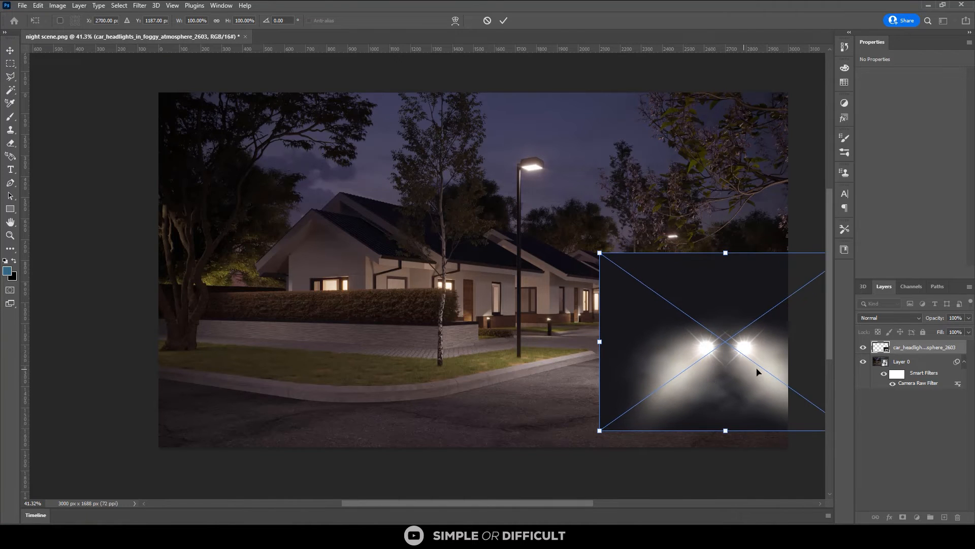
{"action": "left_click", "coordinate": [504, 21]}
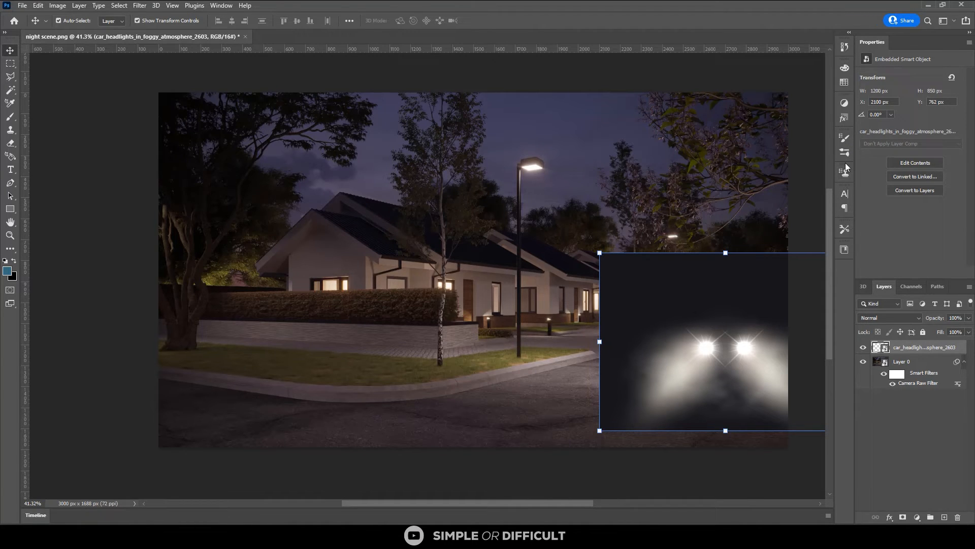
Add a Levels adjustment clipped to the headlights layer, with black input 40 and midtones 0.83
{"action": "left_click", "coordinate": [844, 103]}
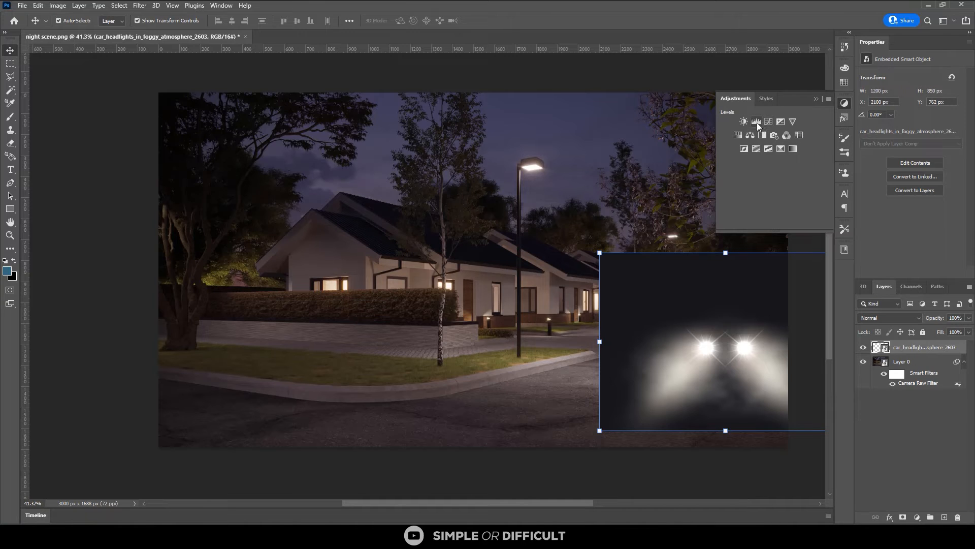
{"action": "left_click", "coordinate": [757, 123]}
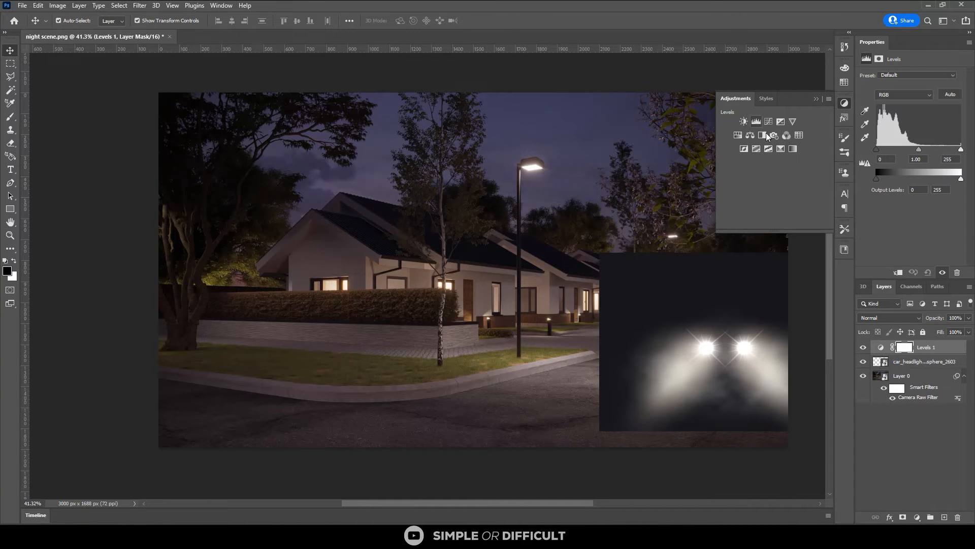
{"action": "right_click", "coordinate": [933, 349]}
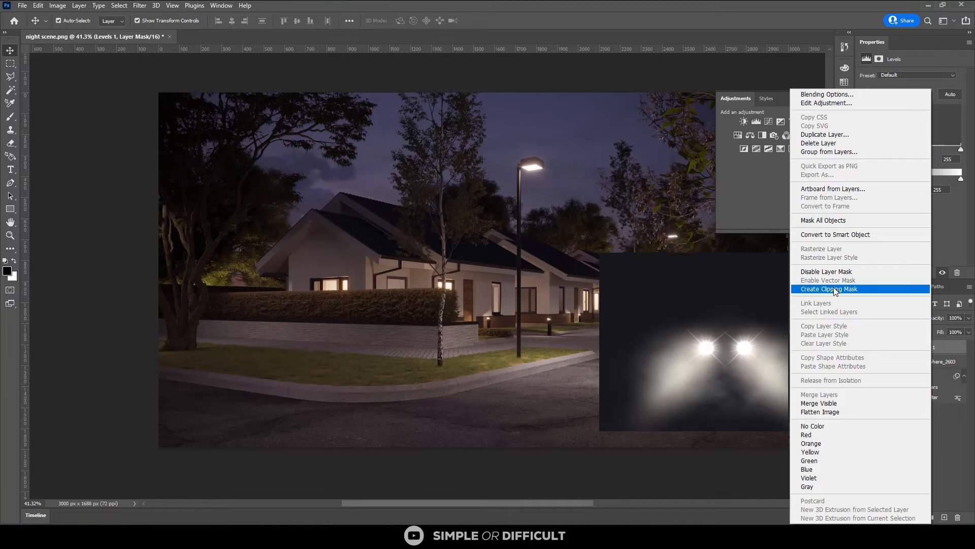
{"action": "left_click", "coordinate": [834, 288]}
{"action": "left_click_drag", "start_coordinate": [877, 150], "coordinate": [884, 154]}
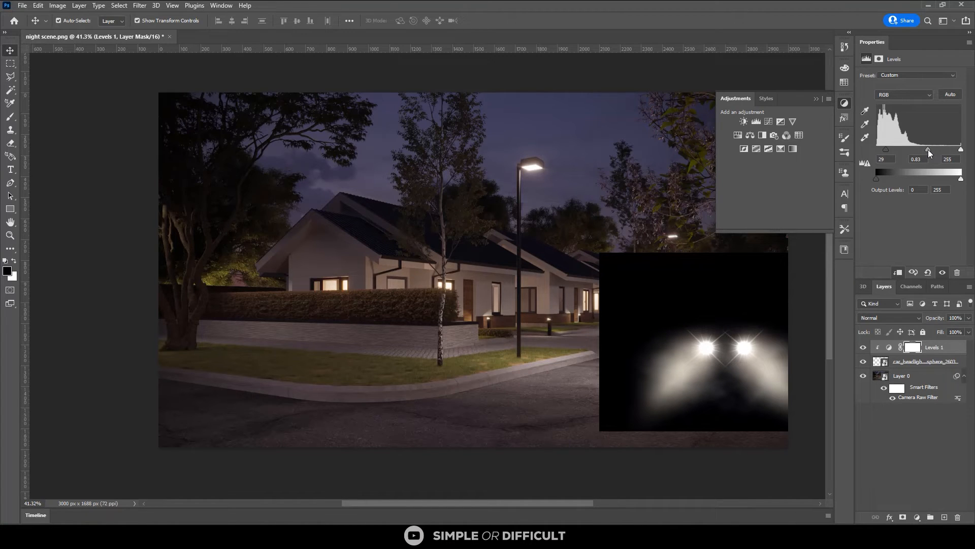
{"action": "left_click_drag", "start_coordinate": [889, 152], "coordinate": [890, 151]}
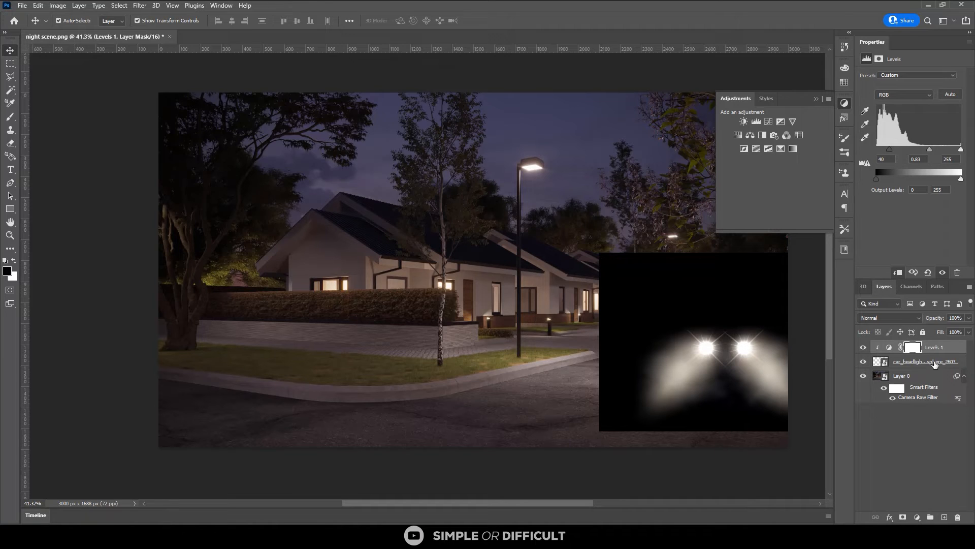
Set the blending mode of the headlights layer to Screen
{"action": "left_click", "coordinate": [915, 318]}
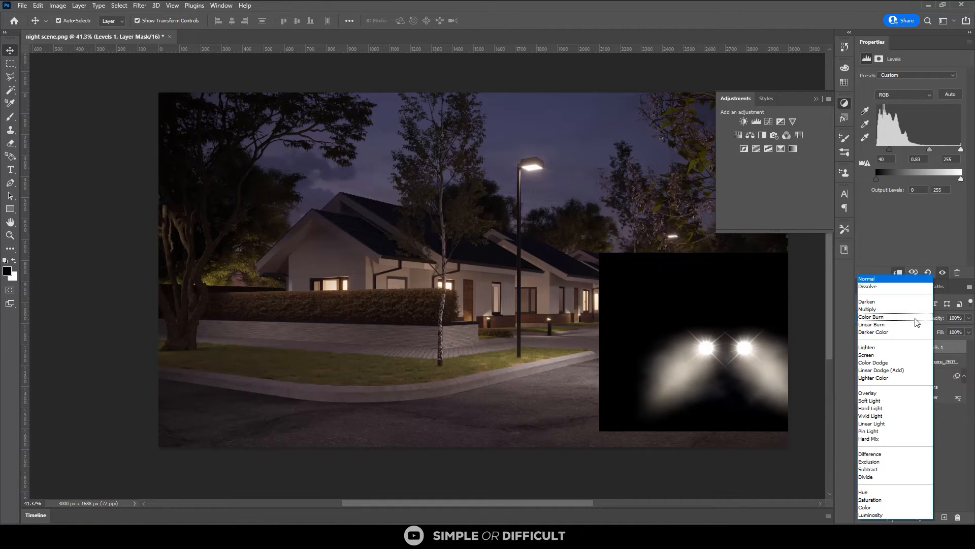
{"action": "left_click", "coordinate": [956, 425]}
{"action": "left_click", "coordinate": [922, 362]}
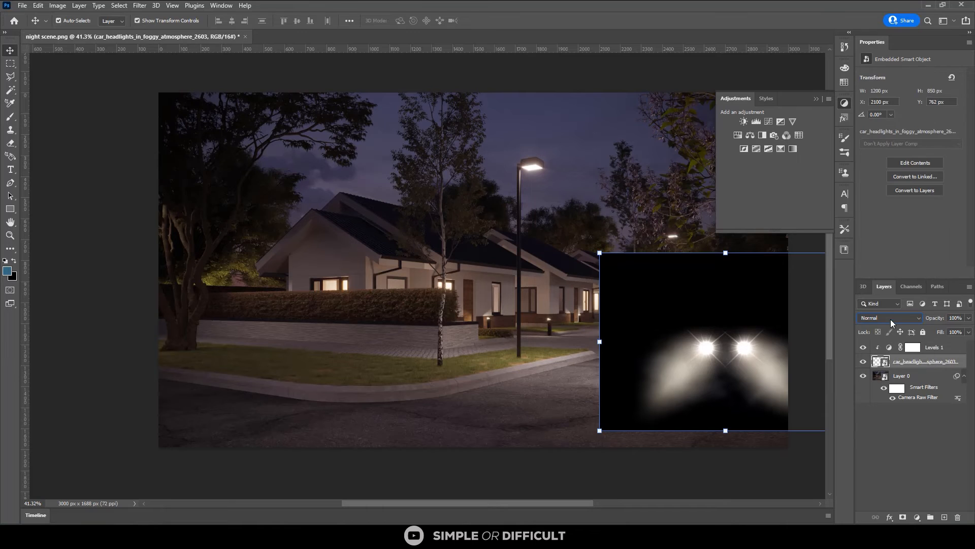
{"action": "left_click", "coordinate": [891, 319]}
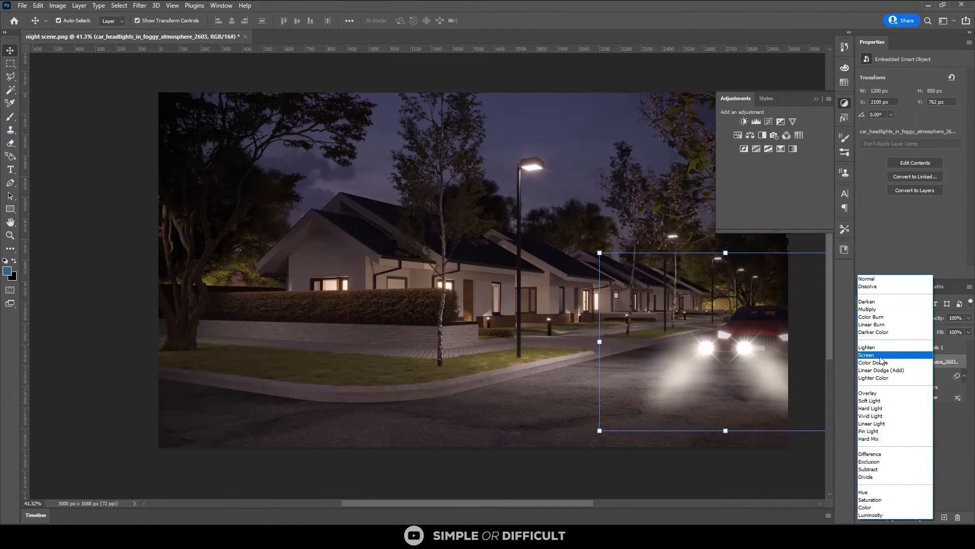
{"action": "left_click", "coordinate": [869, 357]}
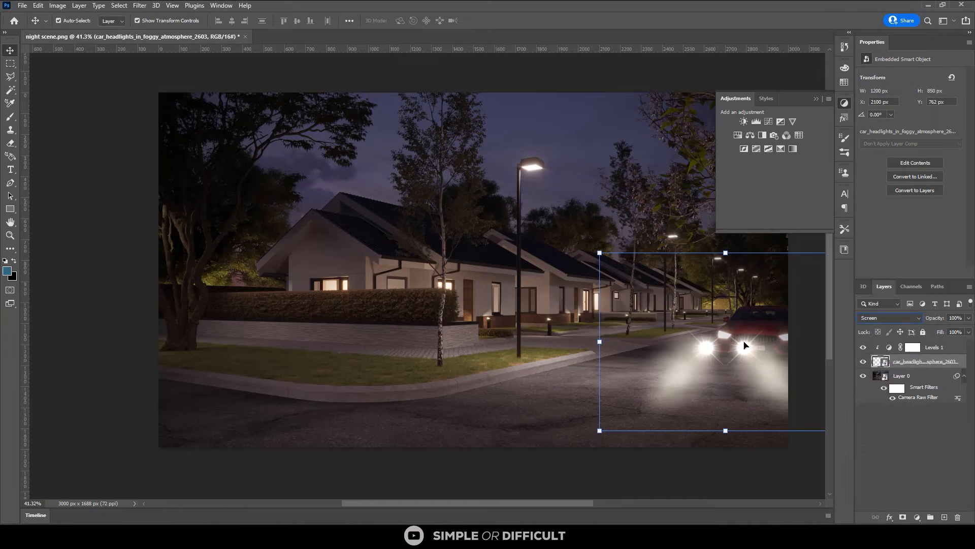
Enlarge the headlights layer to about 1624 x 1151 px and align its glows with the red car's headlights
{"action": "left_click_drag", "start_coordinate": [751, 348], "coordinate": [773, 338]}
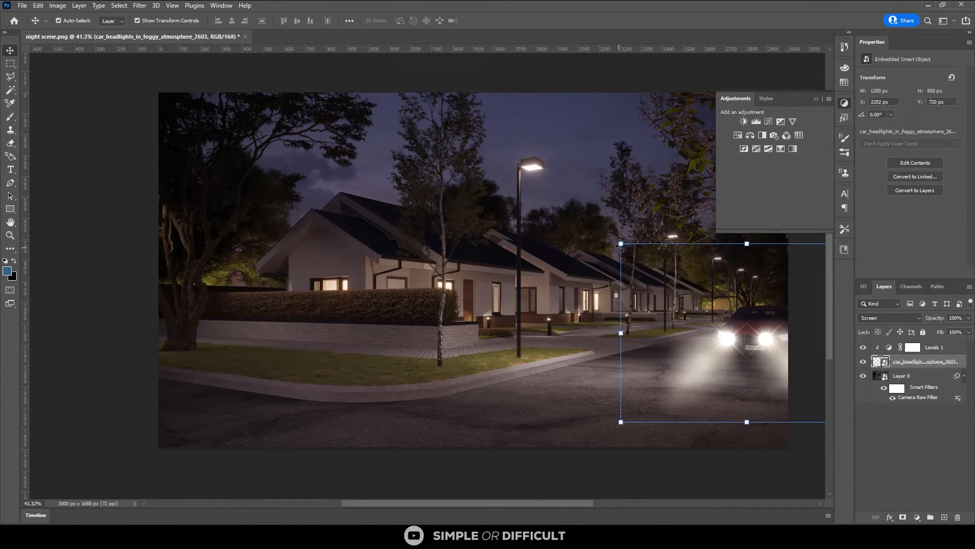
{"action": "left_click_drag", "start_coordinate": [620, 246], "coordinate": [573, 211]}
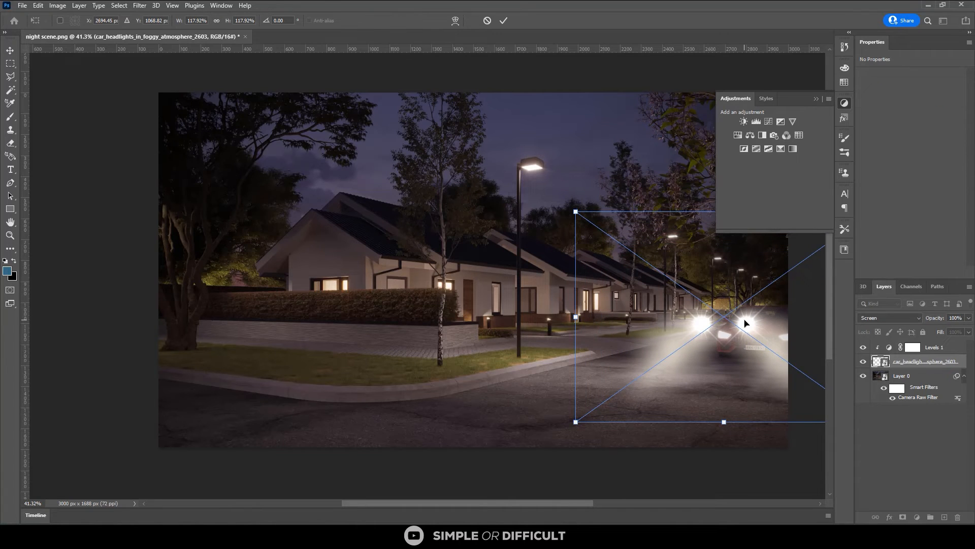
{"action": "left_click_drag", "start_coordinate": [742, 322], "coordinate": [788, 339]}
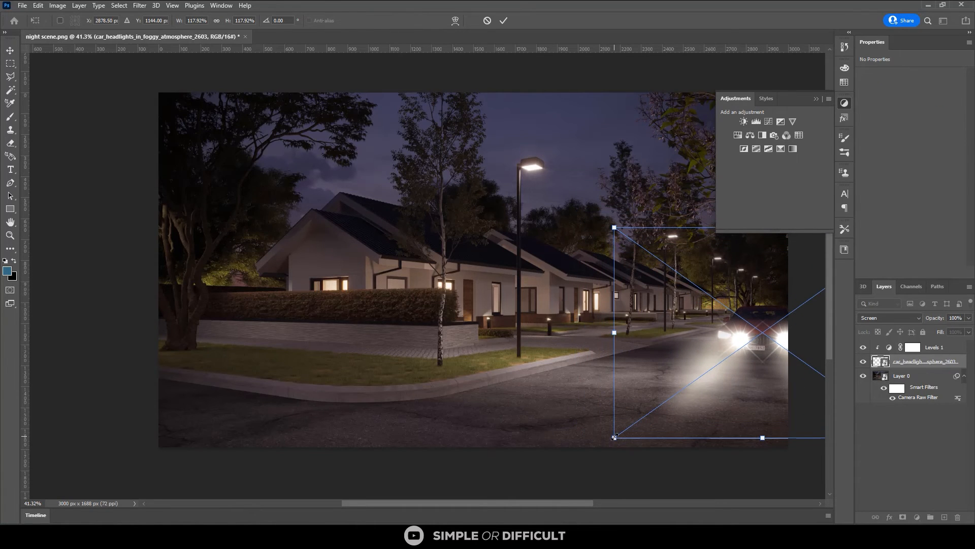
{"action": "left_click_drag", "start_coordinate": [615, 437], "coordinate": [583, 470]}
{"action": "mouse_move", "coordinate": [721, 362]}
{"action": "left_mouse_down"}
{"action": "mouse_move", "coordinate": [725, 346]}
{"action": "mouse_move", "coordinate": [737, 351]}
{"action": "left_mouse_up"}
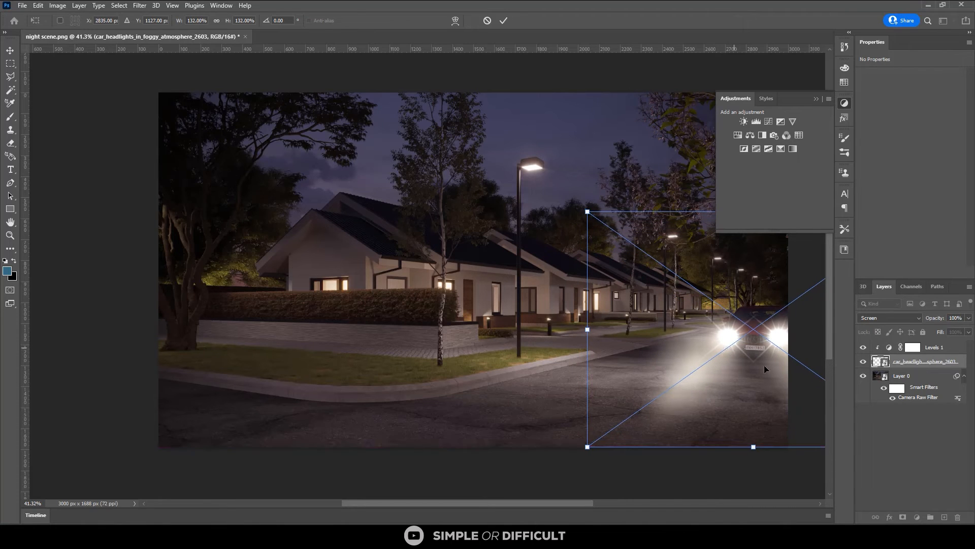
{"action": "left_click_drag", "start_coordinate": [806, 342], "coordinate": [808, 346]}
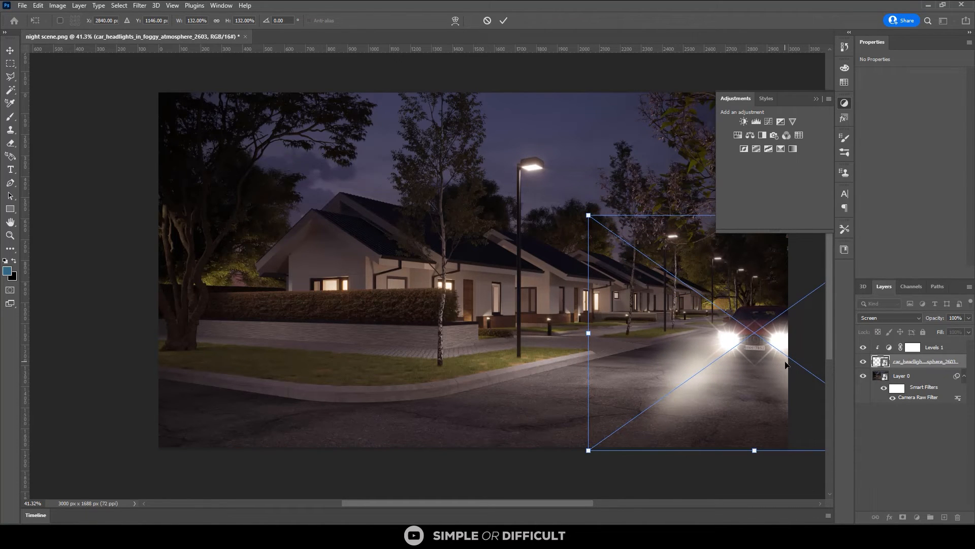
{"action": "left_click_drag", "start_coordinate": [587, 451], "coordinate": [580, 456]}
{"action": "left_click_drag", "start_coordinate": [721, 361], "coordinate": [725, 355]}
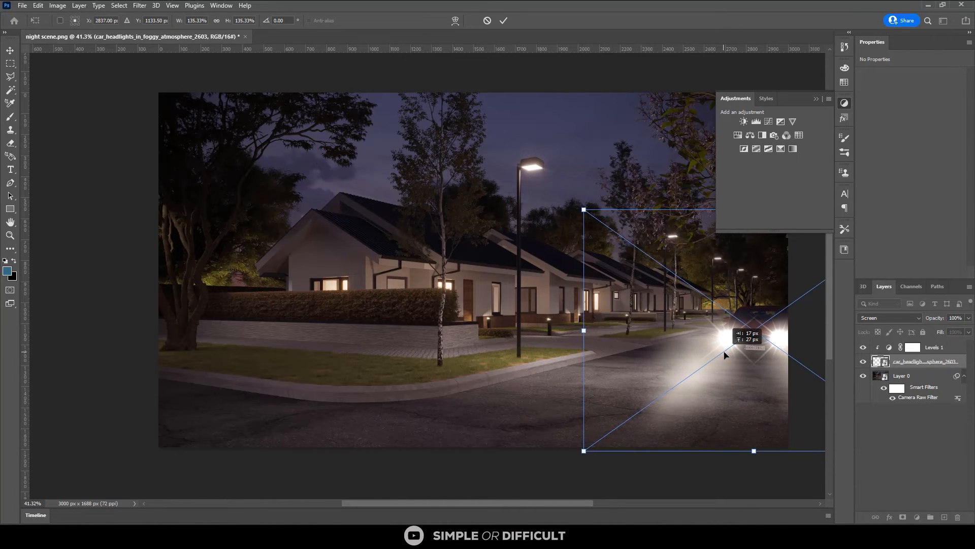
{"action": "left_click", "coordinate": [504, 20]}
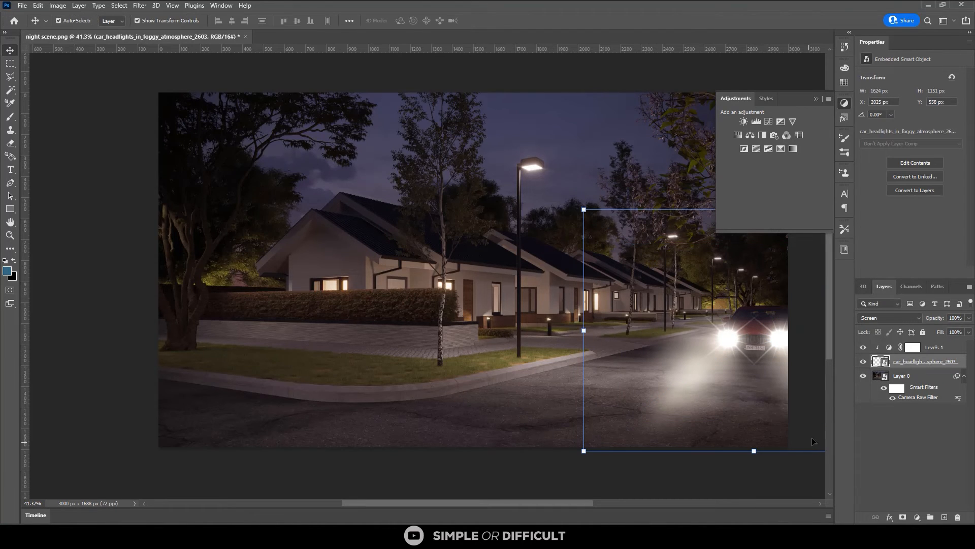
Lower the headlights layer's opacity to 76% and realign its glows with the red car's headlights
{"action": "left_click_drag", "start_coordinate": [731, 347], "coordinate": [730, 346]}
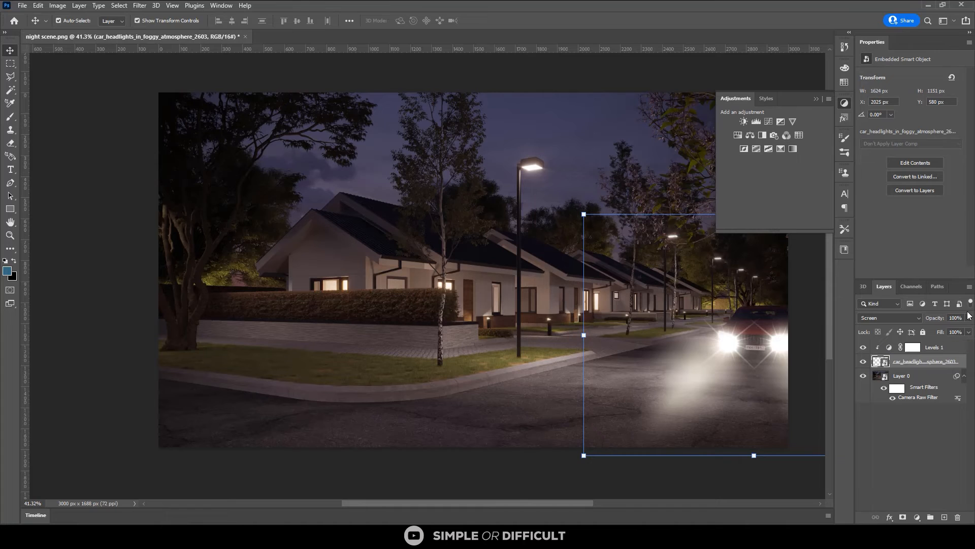
{"action": "left_click", "coordinate": [969, 332]}
{"action": "left_click", "coordinate": [950, 332]}
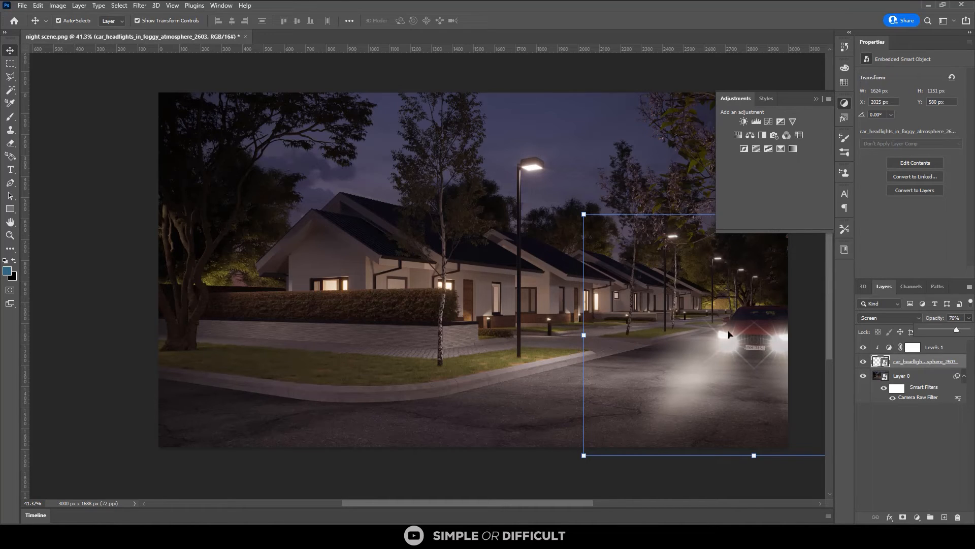
{"action": "left_click_drag", "start_coordinate": [728, 346], "coordinate": [721, 339]}
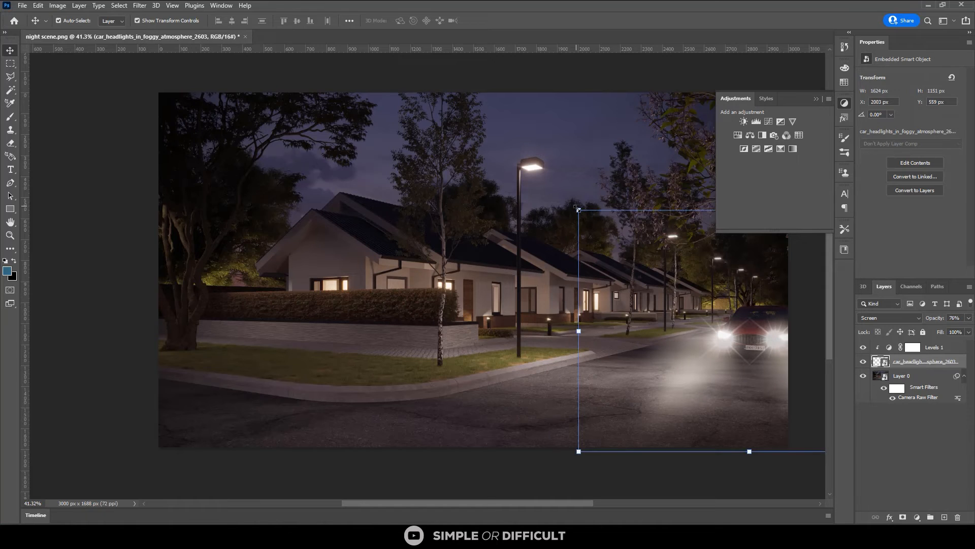
Enlarge the headlights layer to about 1677 x 1188 px and move it back over the car's headlights
{"action": "left_click_drag", "start_coordinate": [578, 211], "coordinate": [568, 203]}
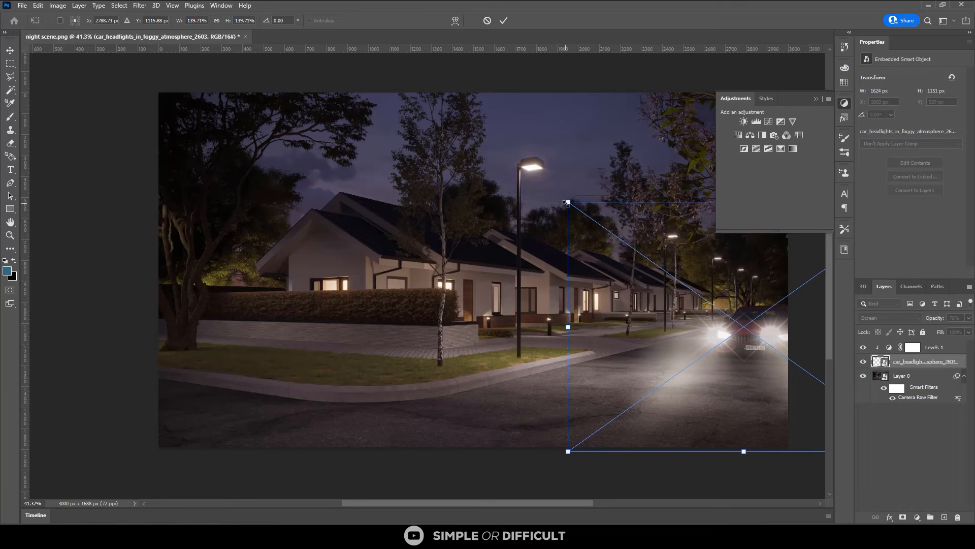
{"action": "left_click", "coordinate": [504, 20]}
{"action": "left_click_drag", "start_coordinate": [717, 330], "coordinate": [728, 343]}
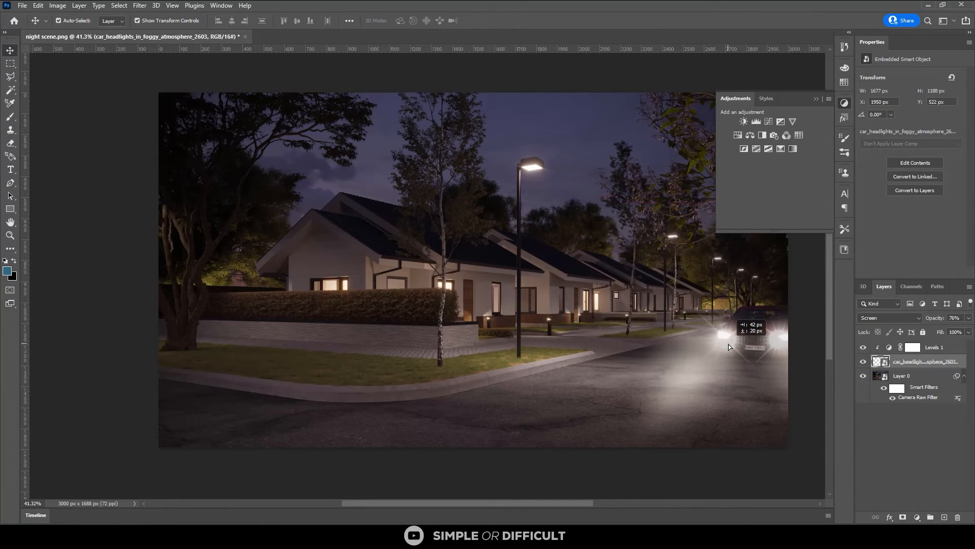
Rotate the headlights layer by 1.85°, scale it to about 143%, and align its glows with the car's headlights
{"action": "left_click_drag", "start_coordinate": [573, 206], "coordinate": [571, 198]}
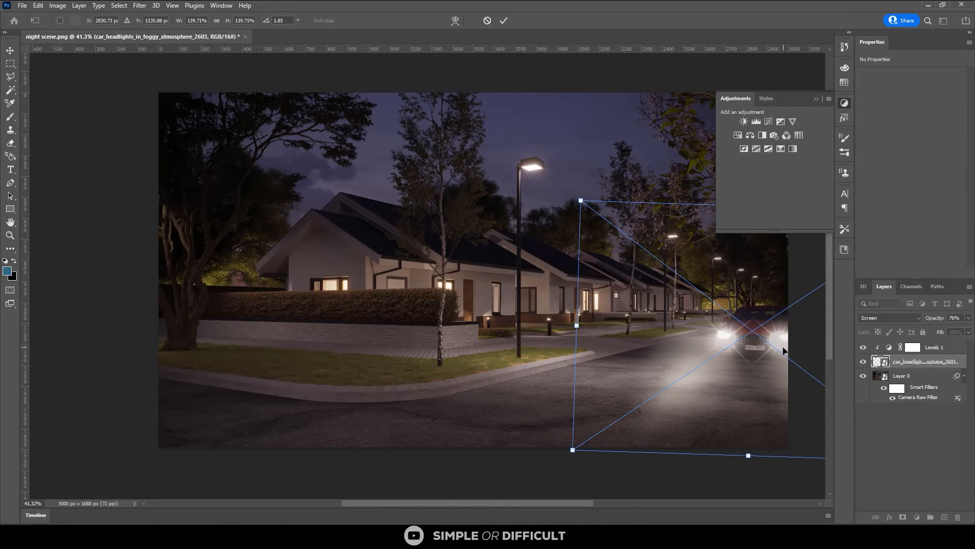
{"action": "left_click_drag", "start_coordinate": [785, 353], "coordinate": [785, 350]}
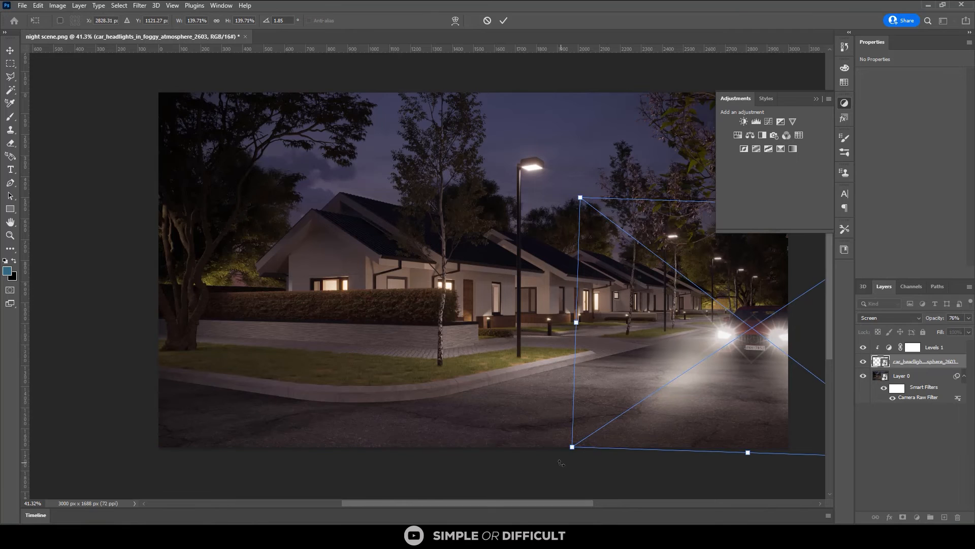
{"action": "left_click_drag", "start_coordinate": [573, 445], "coordinate": [564, 450]}
{"action": "left_click_drag", "start_coordinate": [733, 342], "coordinate": [735, 341]}
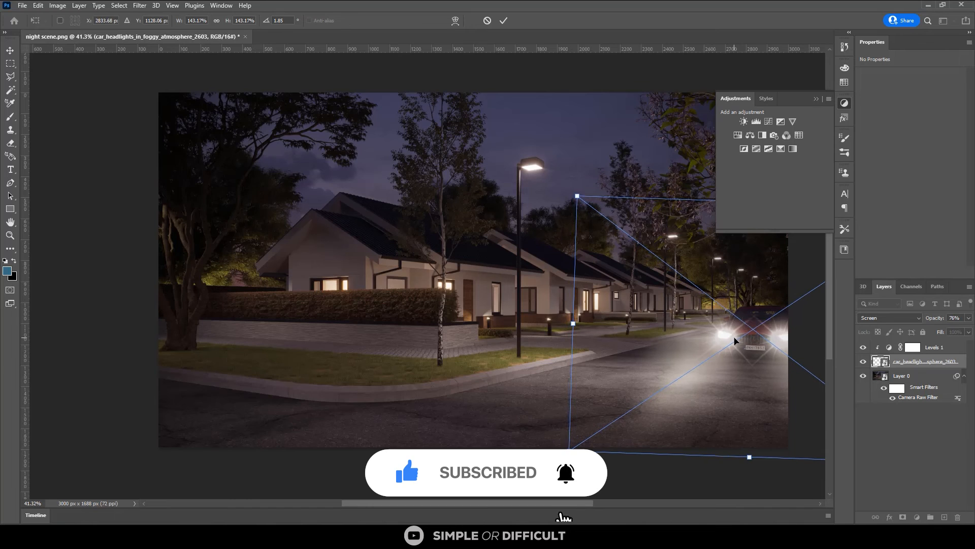
{"action": "left_click", "coordinate": [504, 21]}
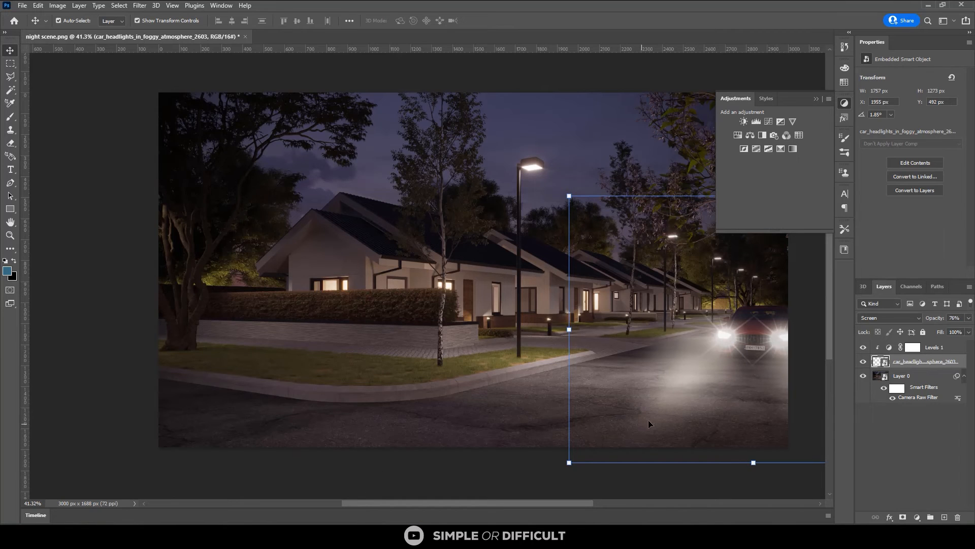
Enlarge the rotated headlights layer to about 154% and reposition its glows over the car's headlights
{"action": "mouse_move", "coordinate": [569, 463]}
{"action": "left_mouse_down", "text": "ctrl"}
{"action": "mouse_move", "coordinate": [565, 454]}
{"action": "mouse_move", "coordinate": [554, 460]}
{"action": "left_mouse_up", "text": "ctrl"}
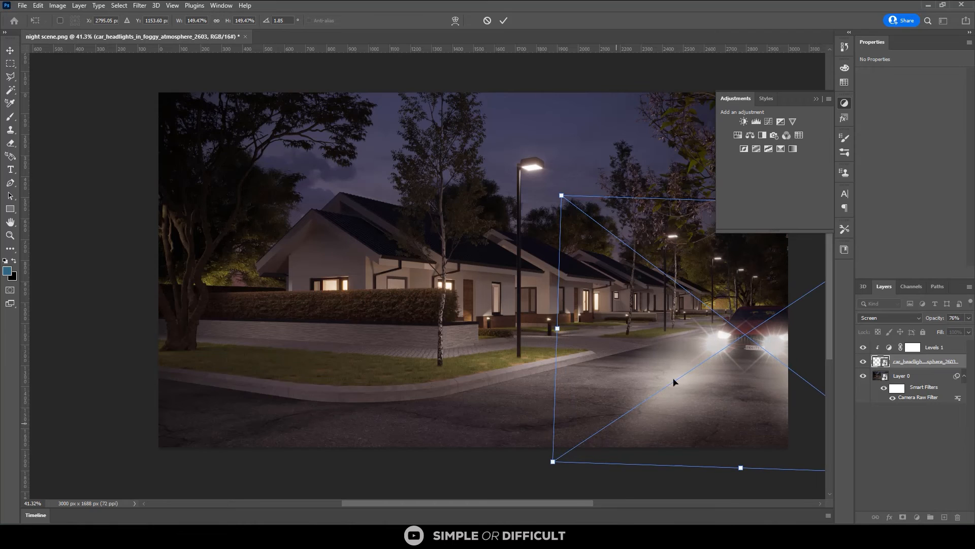
{"action": "left_click_drag", "start_coordinate": [716, 353], "coordinate": [727, 350]}
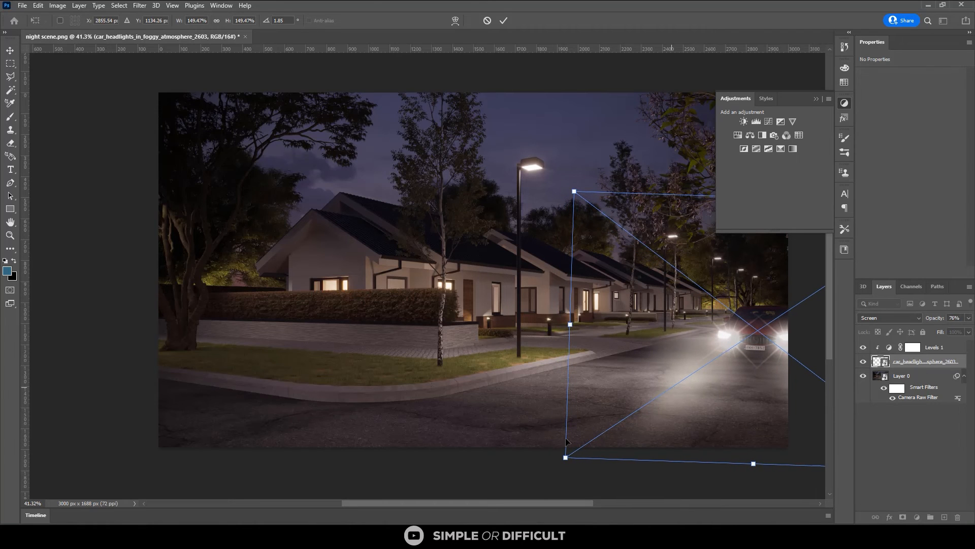
{"action": "left_click_drag", "start_coordinate": [566, 457], "coordinate": [553, 465]}
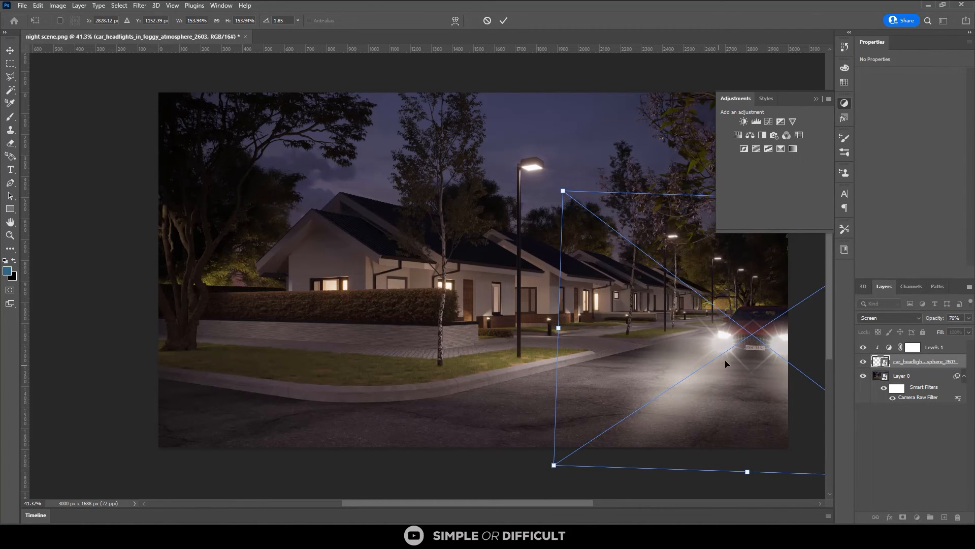
{"action": "left_click_drag", "start_coordinate": [728, 359], "coordinate": [730, 354]}
{"action": "left_click", "coordinate": [505, 21]}
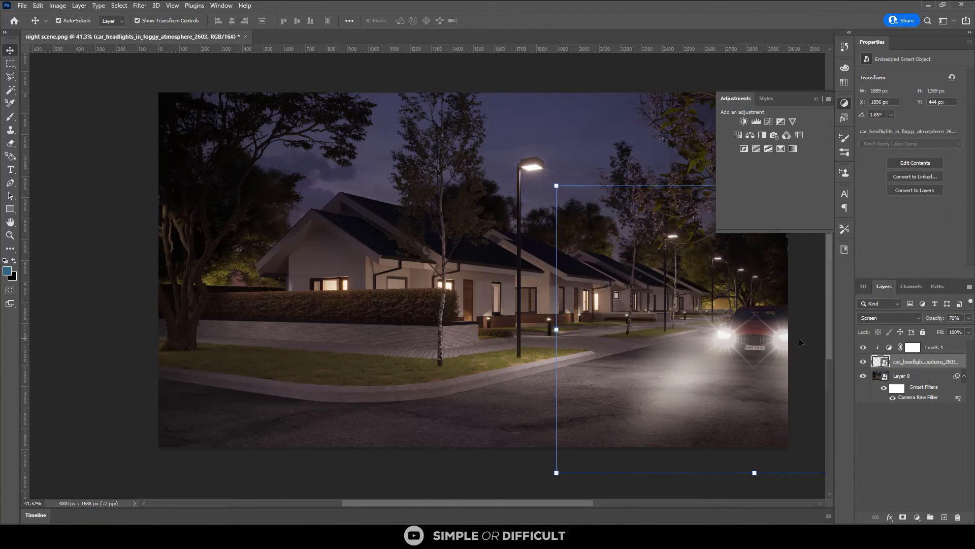
Nudge the headlights layer 4 px down and 15 px to the left
{"action": "key", "text": "Down"}
{"action": "key", "text": "Down"}
{"action": "key", "text": "Down"}
{"action": "key", "text": "Down"}
{"action": "key", "text": "Left"}
{"action": "key", "text": "Left"}
{"action": "key", "text": "Left"}
{"action": "key", "text": "Left"}
{"action": "key", "text": "Left"}
{"action": "key", "text": "Left"}
{"action": "key", "text": "Left"}
{"action": "key", "text": "Left"}
{"action": "key", "text": "Left"}
{"action": "key", "text": "Left"}
{"action": "key", "text": "Left"}
{"action": "key", "text": "Left"}
{"action": "key", "text": "Left"}
{"action": "key", "text": "Left"}
{"action": "key", "text": "Left"}
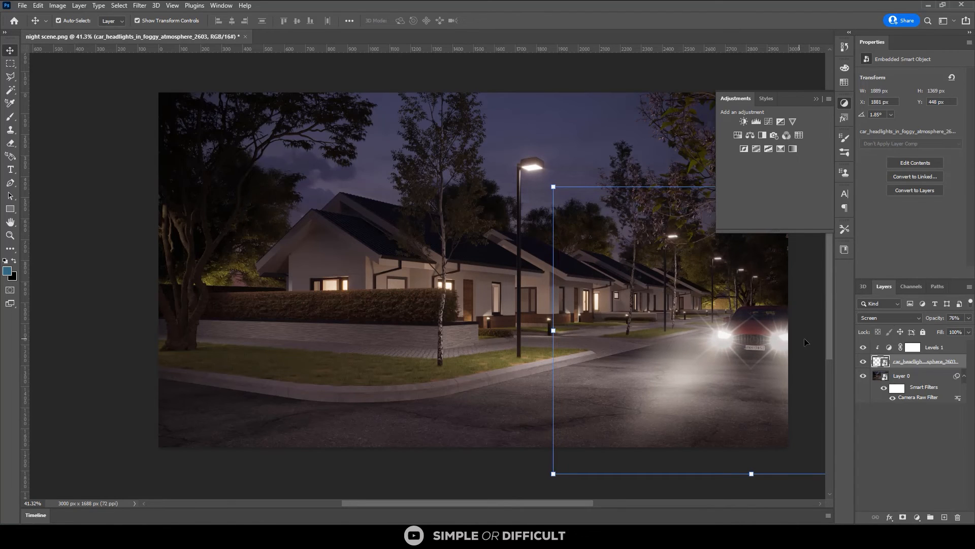
Scale the headlights layer to about 162%, realign it with the car's headlights, and lower its opacity to 50%
{"action": "left_click", "coordinate": [969, 317]}
{"action": "left_click_drag", "start_coordinate": [954, 332], "coordinate": [949, 332]}
{"action": "left_click_drag", "start_coordinate": [723, 342], "coordinate": [724, 339]}
{"action": "left_click_drag", "start_coordinate": [558, 469], "coordinate": [536, 464], "text": "ctrl"}
{"action": "left_click_drag", "start_coordinate": [716, 344], "coordinate": [725, 347]}
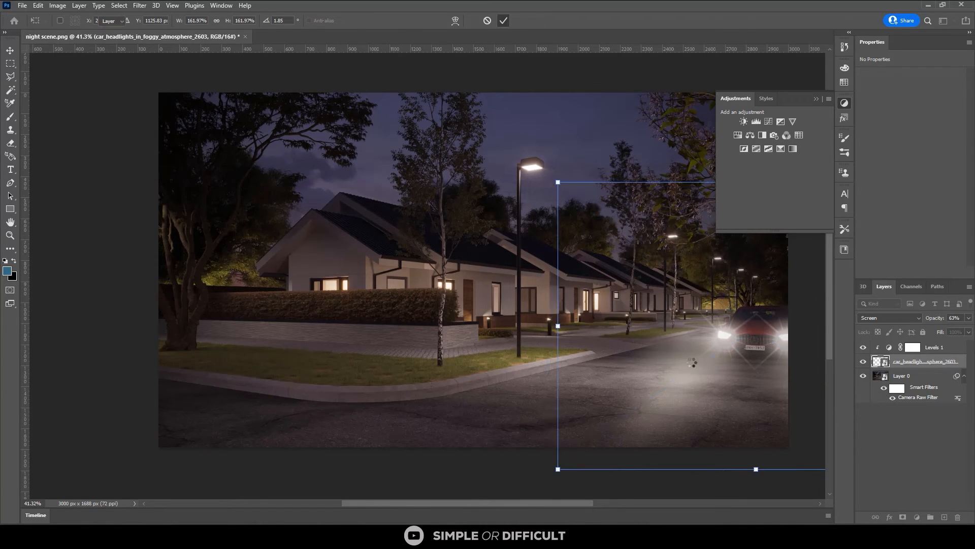
{"action": "left_click", "coordinate": [506, 21]}
{"action": "left_click", "coordinate": [958, 318]}
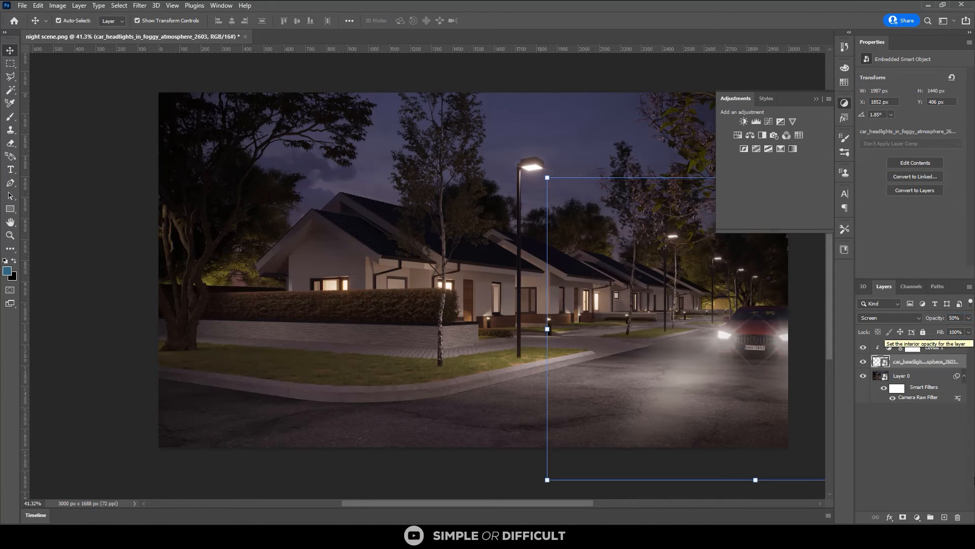
Move the headlights layer about 10 px up so its glows sit accurately on the car's headlights
{"action": "left_click", "coordinate": [878, 455]}
{"action": "scroll", "coordinate": [593, 354], "scroll_direction": "down", "scroll_amount": 4, "text": "alt"}
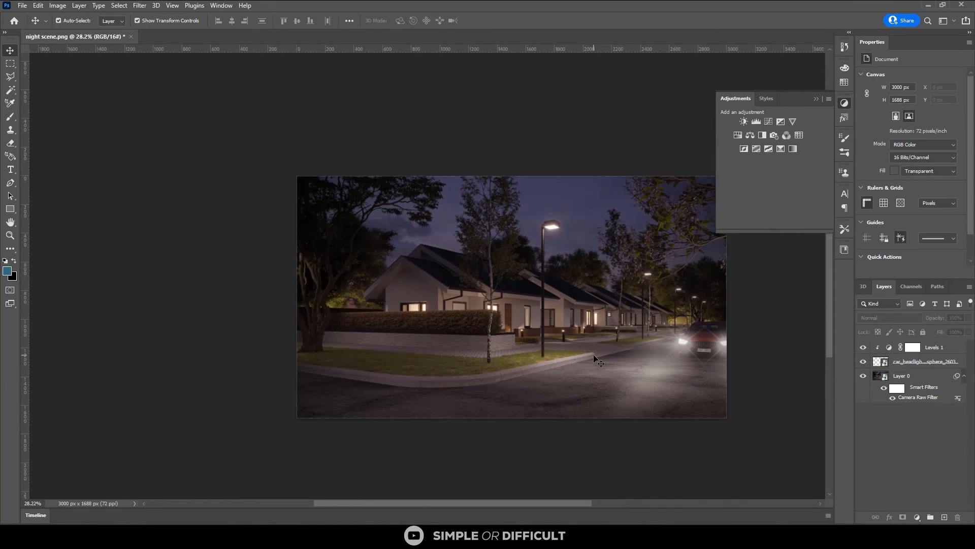
{"action": "scroll", "coordinate": [511, 322], "scroll_direction": "up", "scroll_amount": 1, "text": "alt"}
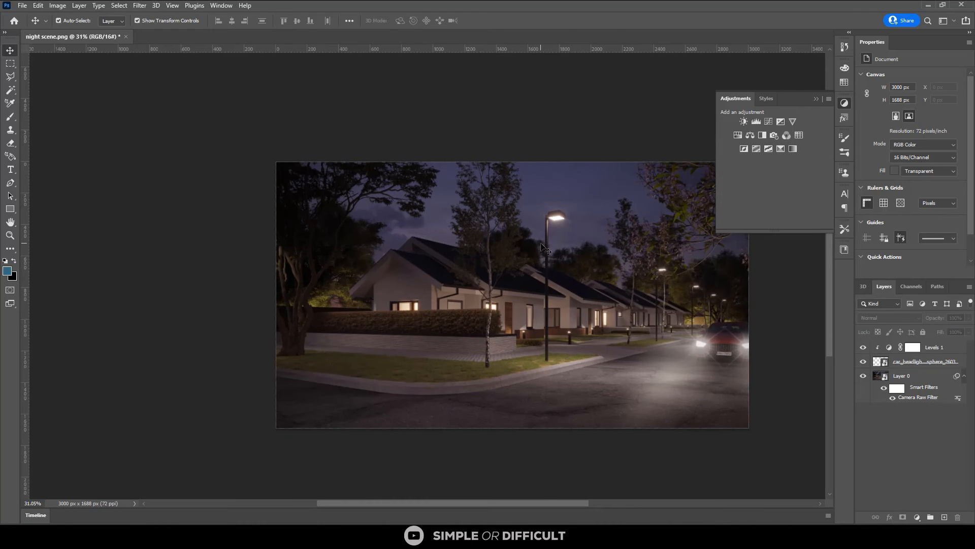
{"action": "left_click", "coordinate": [816, 99]}
{"action": "scroll", "coordinate": [734, 337], "scroll_direction": "up", "scroll_amount": 2, "text": "alt"}
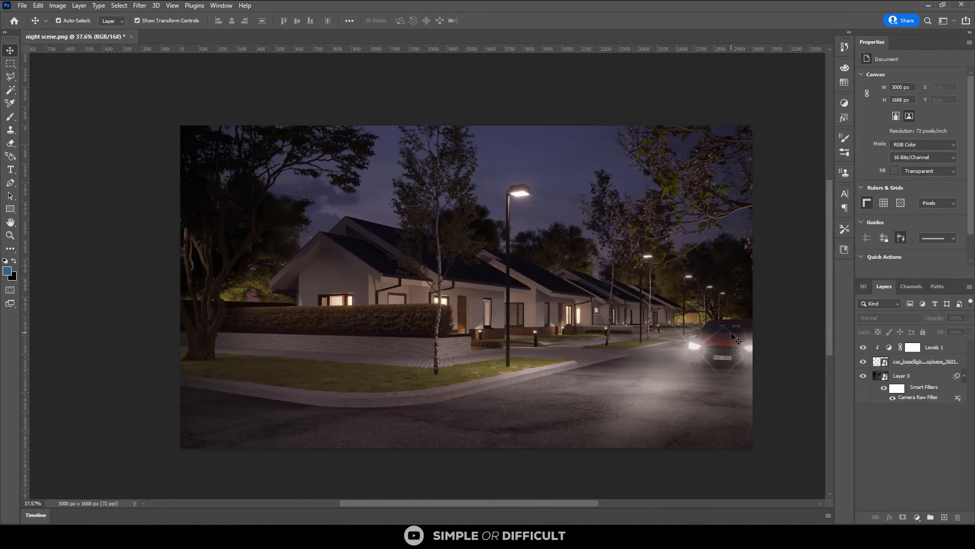
{"action": "scroll", "coordinate": [735, 337], "scroll_direction": "up", "scroll_amount": 4, "text": "alt"}
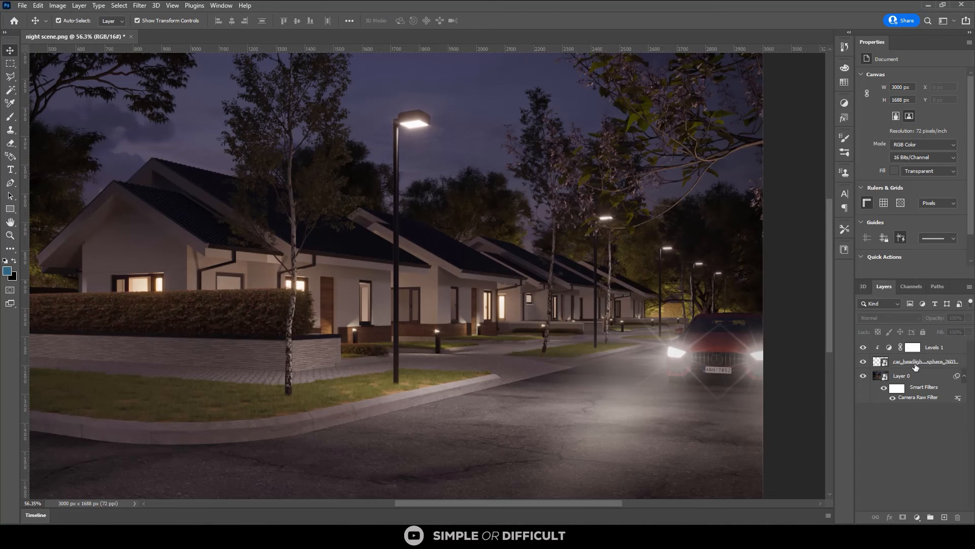
{"action": "left_click", "coordinate": [918, 361]}
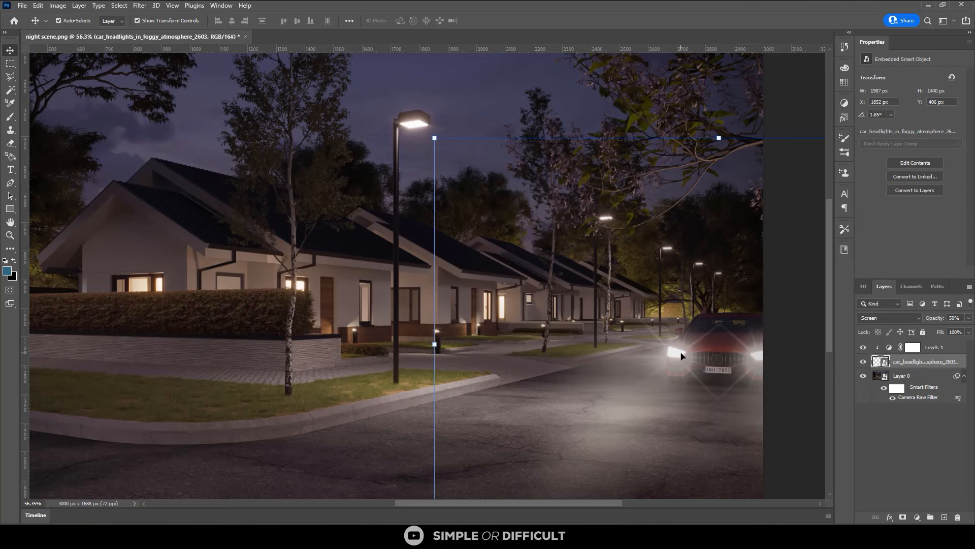
{"action": "scroll", "coordinate": [680, 356], "scroll_direction": "up", "scroll_amount": 5, "text": "alt"}
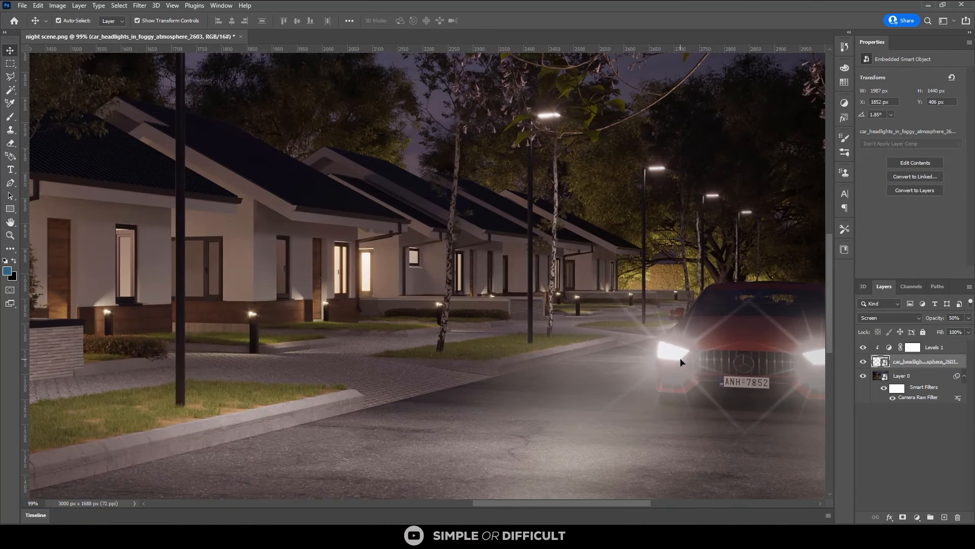
{"action": "left_click_drag", "start_coordinate": [680, 358], "coordinate": [683, 361]}
{"action": "scroll", "coordinate": [682, 361], "scroll_direction": "down", "scroll_amount": 5, "text": "alt"}
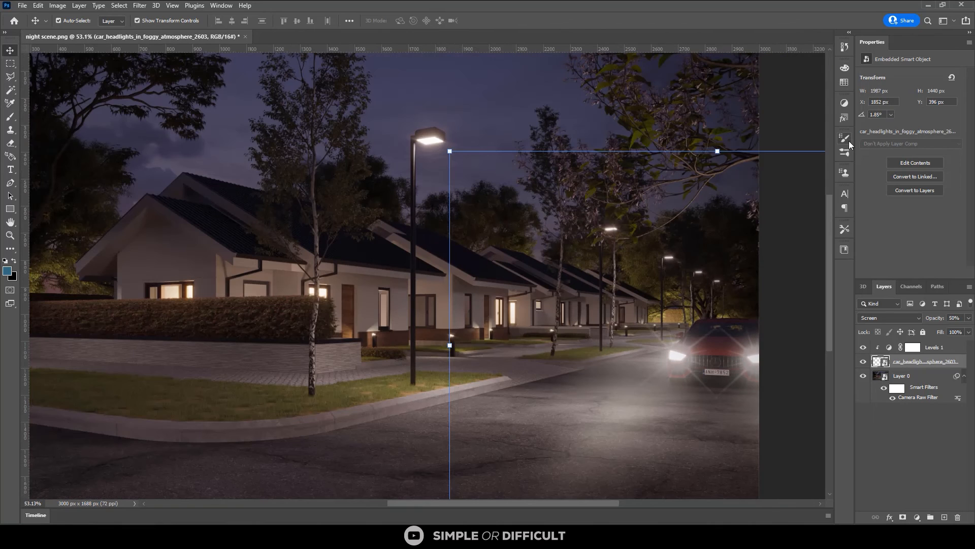
Add a Hue/Saturation adjustment clipped to the headlights layer with saturation +54, and compare the image with and without it
{"action": "left_click", "coordinate": [845, 103]}
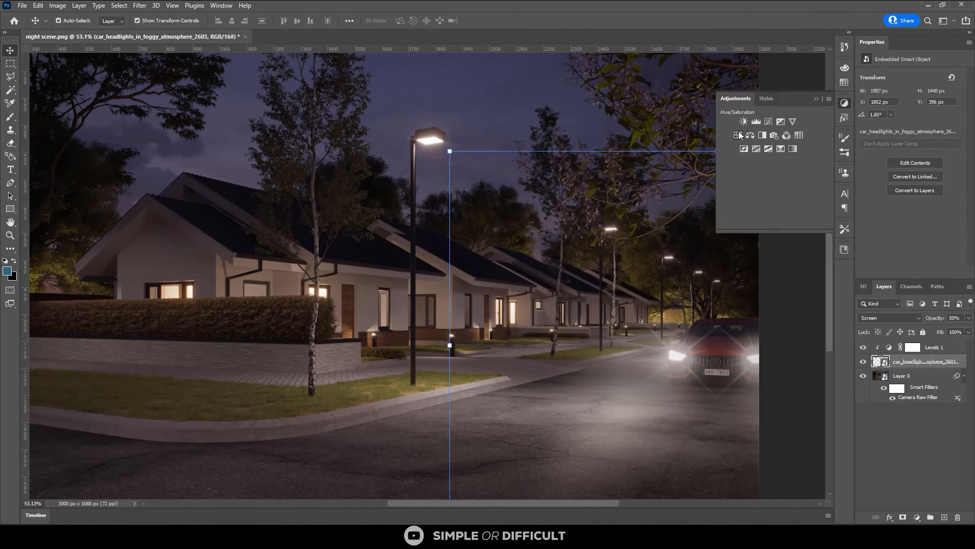
{"action": "left_click", "coordinate": [740, 135]}
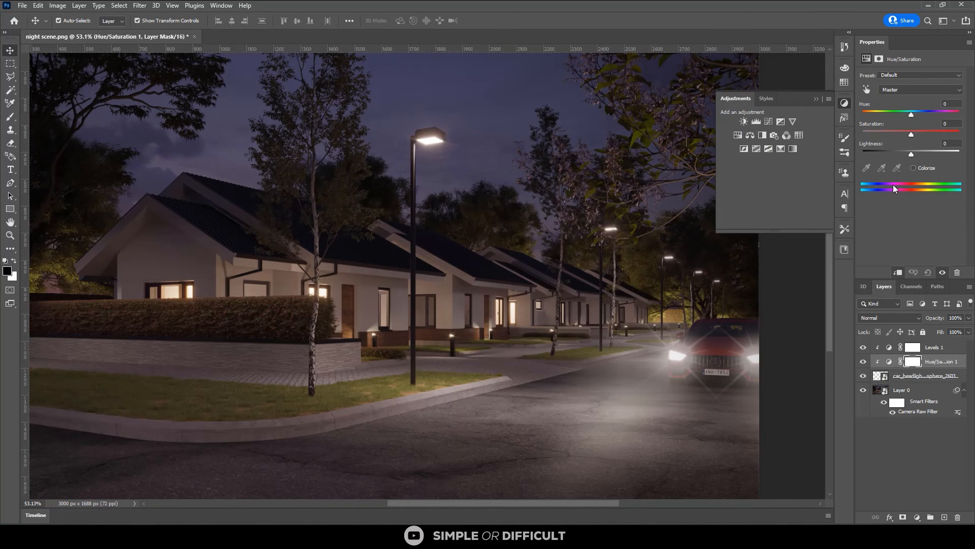
{"action": "left_click_drag", "start_coordinate": [916, 135], "coordinate": [927, 134]}
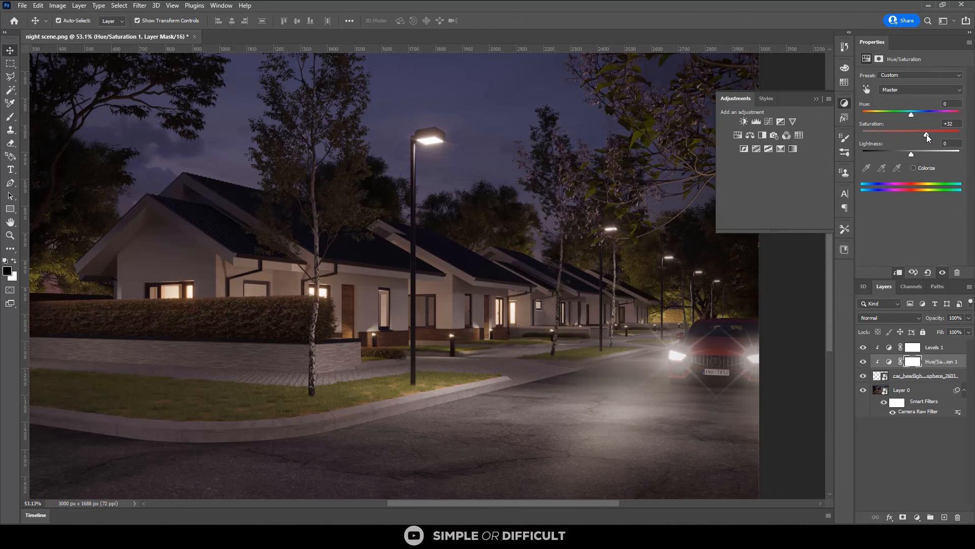
{"action": "left_click", "coordinate": [863, 361]}
{"action": "left_click", "coordinate": [864, 361]}
{"action": "left_click_drag", "start_coordinate": [935, 133], "coordinate": [931, 133]}
{"action": "scroll", "coordinate": [739, 325], "scroll_direction": "down", "scroll_amount": 3, "text": "alt"}
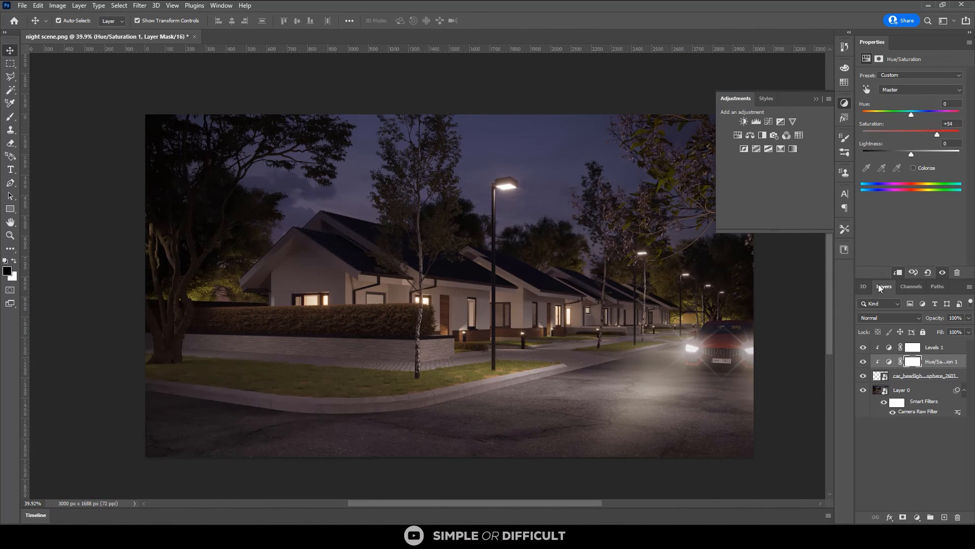
{"action": "left_click", "coordinate": [864, 362]}
{"action": "left_click", "coordinate": [865, 363]}
{"action": "scroll", "coordinate": [710, 357], "scroll_direction": "up", "scroll_amount": 1, "text": "alt"}
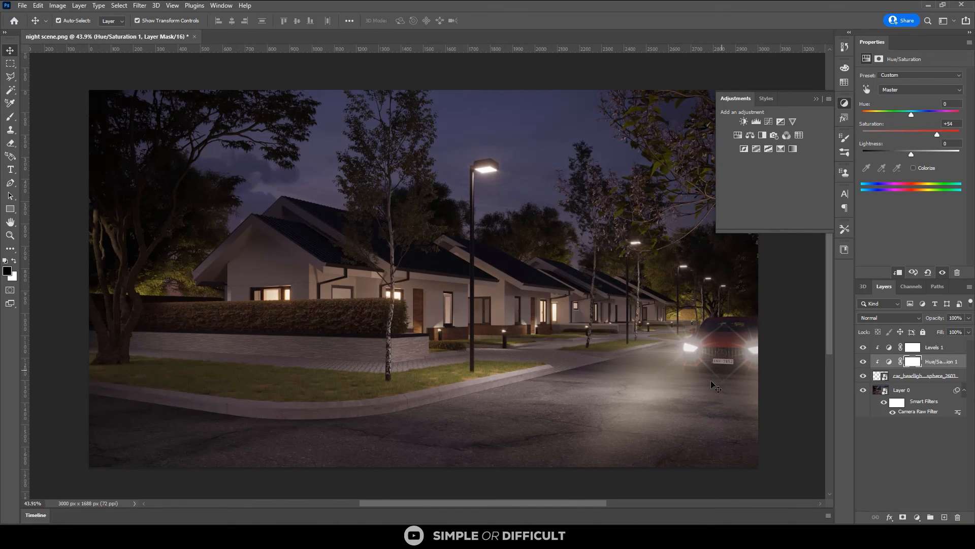
Set the headlights layer's opacity to 30% and deselect the layer
{"action": "scroll", "coordinate": [711, 381], "scroll_direction": "down", "scroll_amount": 2, "text": "alt"}
{"action": "left_click", "coordinate": [644, 379]}
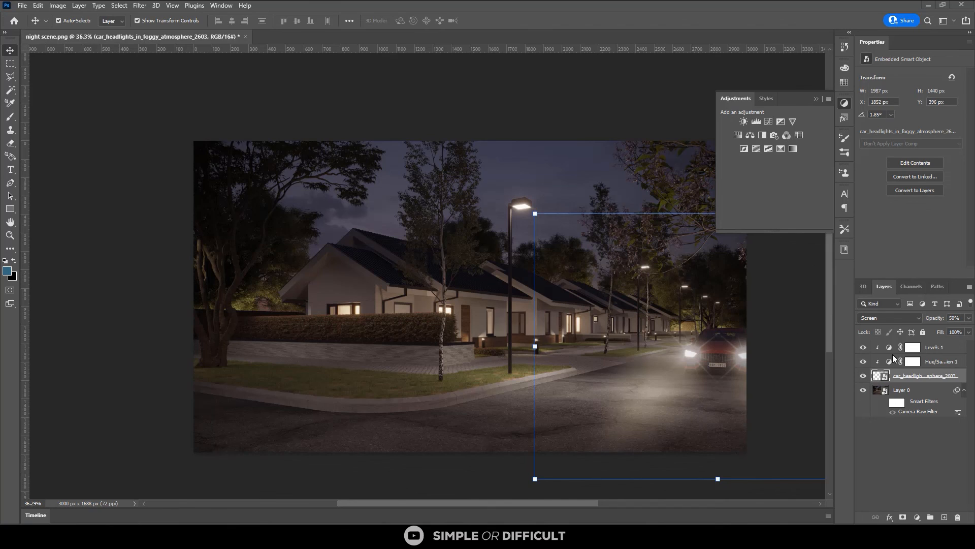
{"action": "left_click", "coordinate": [969, 318]}
{"action": "left_click_drag", "start_coordinate": [938, 331], "coordinate": [933, 330]}
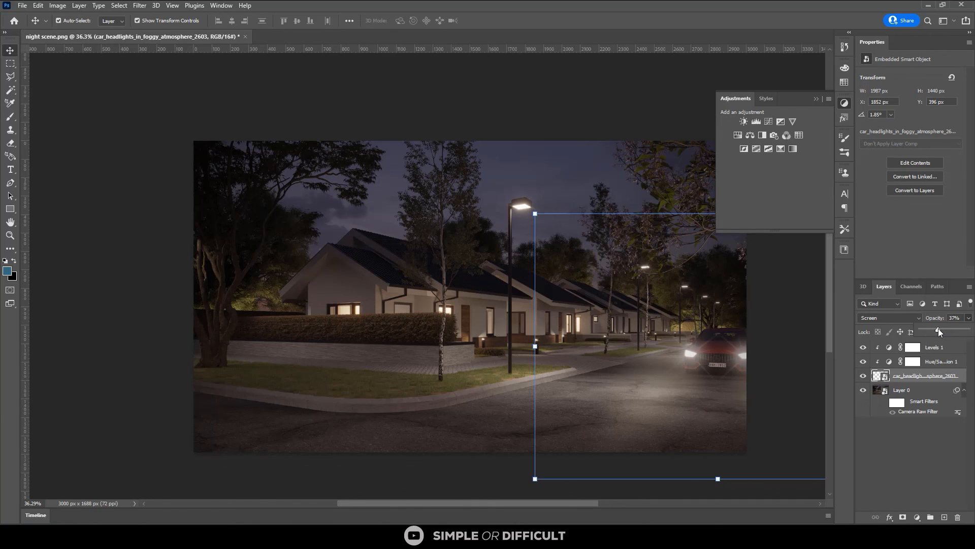
{"action": "left_click_drag", "start_coordinate": [941, 328], "coordinate": [942, 329]}
{"action": "left_click", "coordinate": [954, 318]}
{"action": "type", "text": "30"}
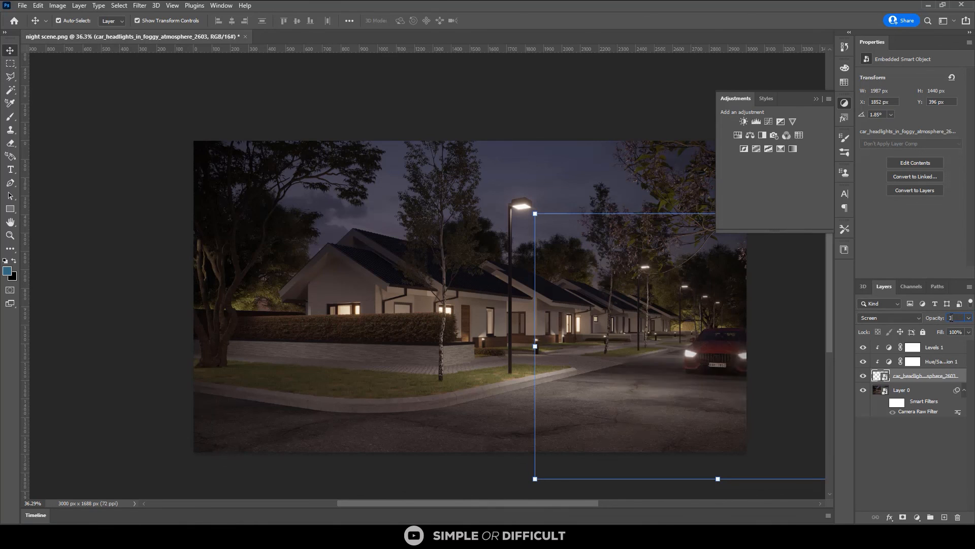
{"action": "key", "text": "Return"}
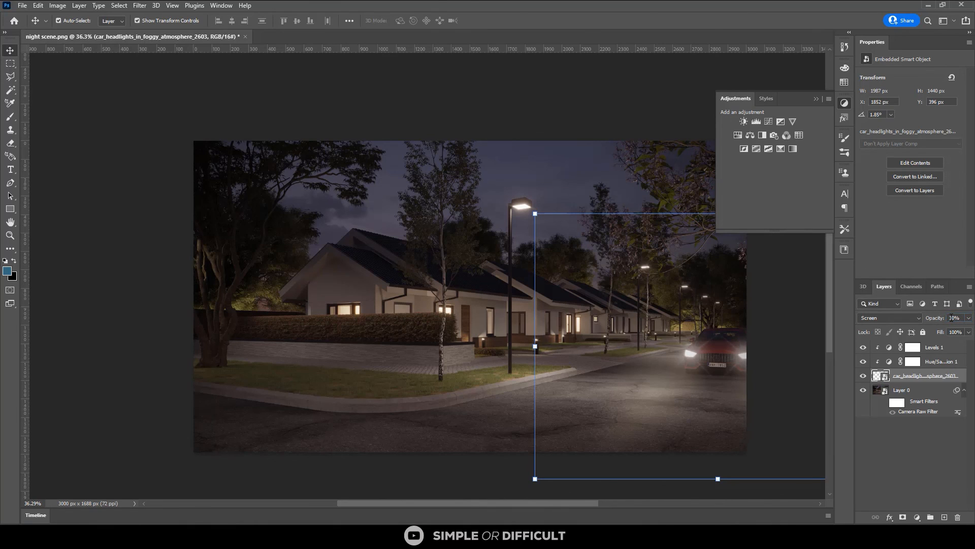
{"action": "left_click", "coordinate": [817, 99]}
{"action": "left_click", "coordinate": [739, 130]}
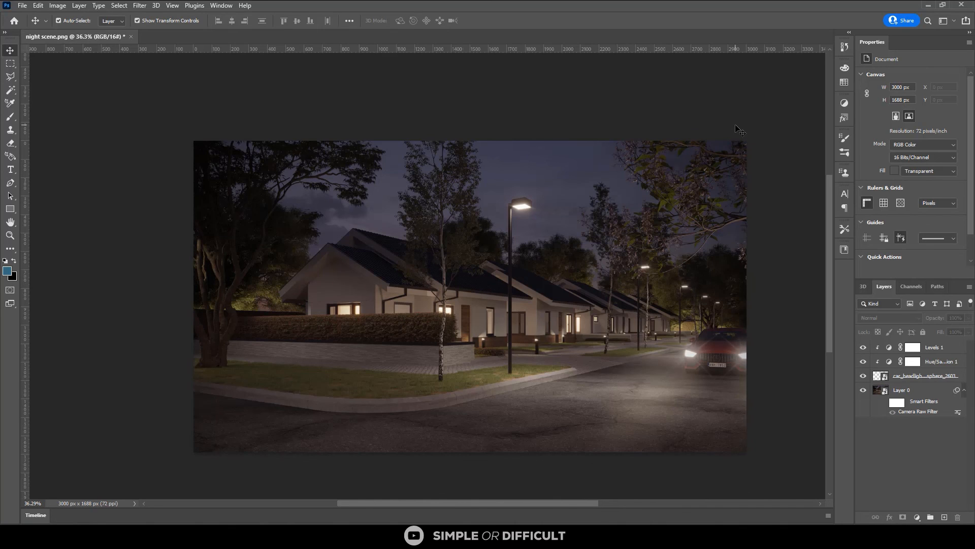
{"action": "scroll", "coordinate": [746, 288], "scroll_direction": "down", "scroll_amount": 1, "text": "alt"}
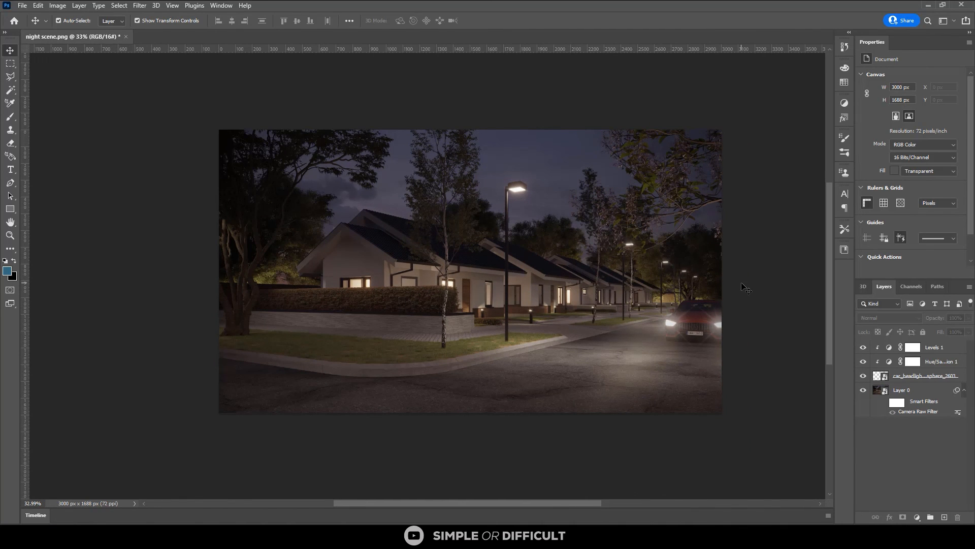